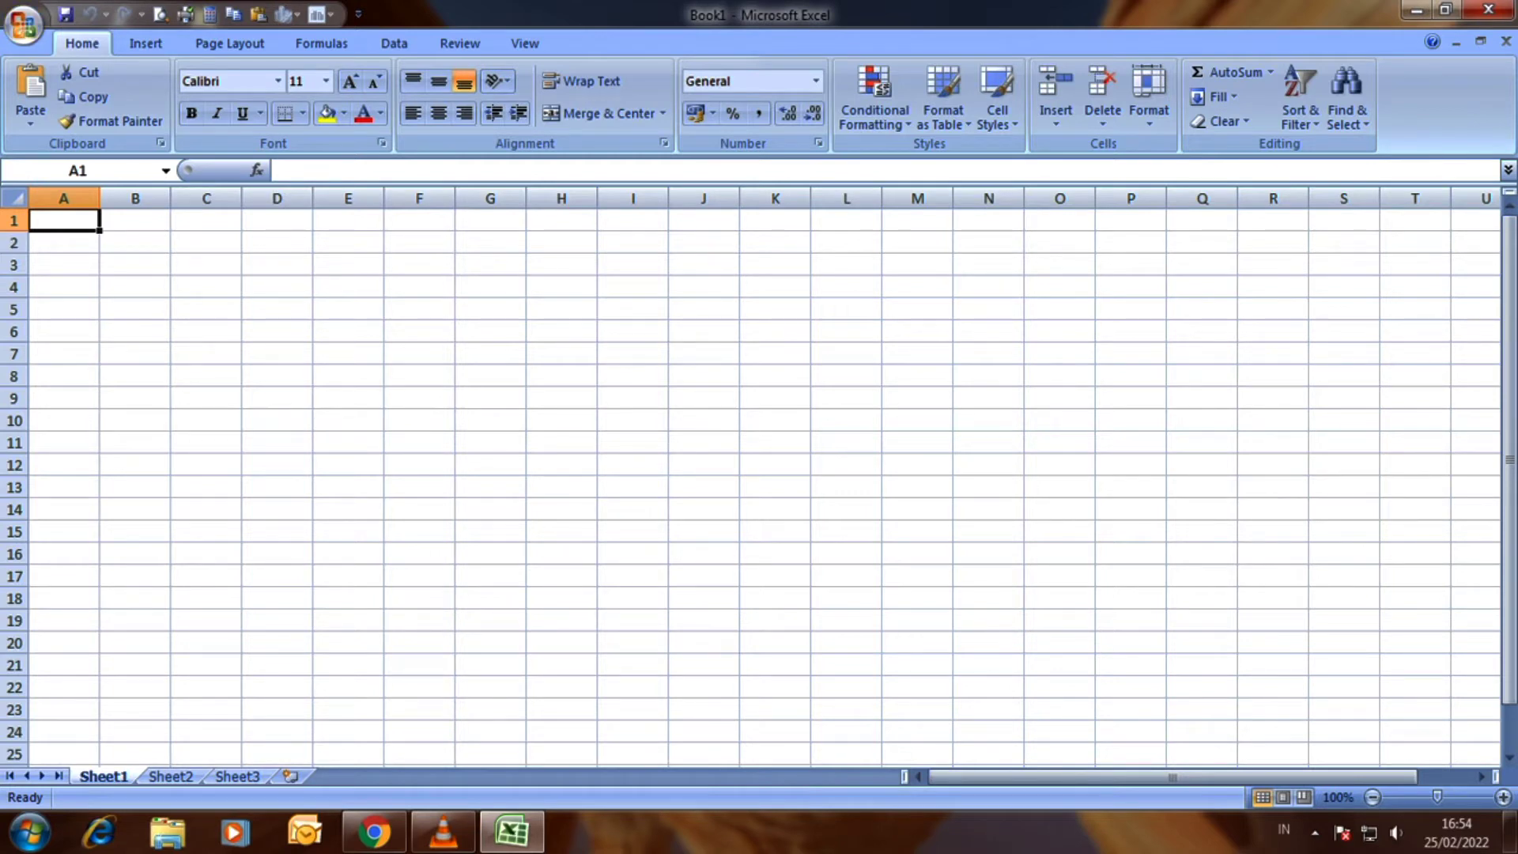
# Type CARA in cell B2 and set its font size to 16
pyautogui.click(134, 242)
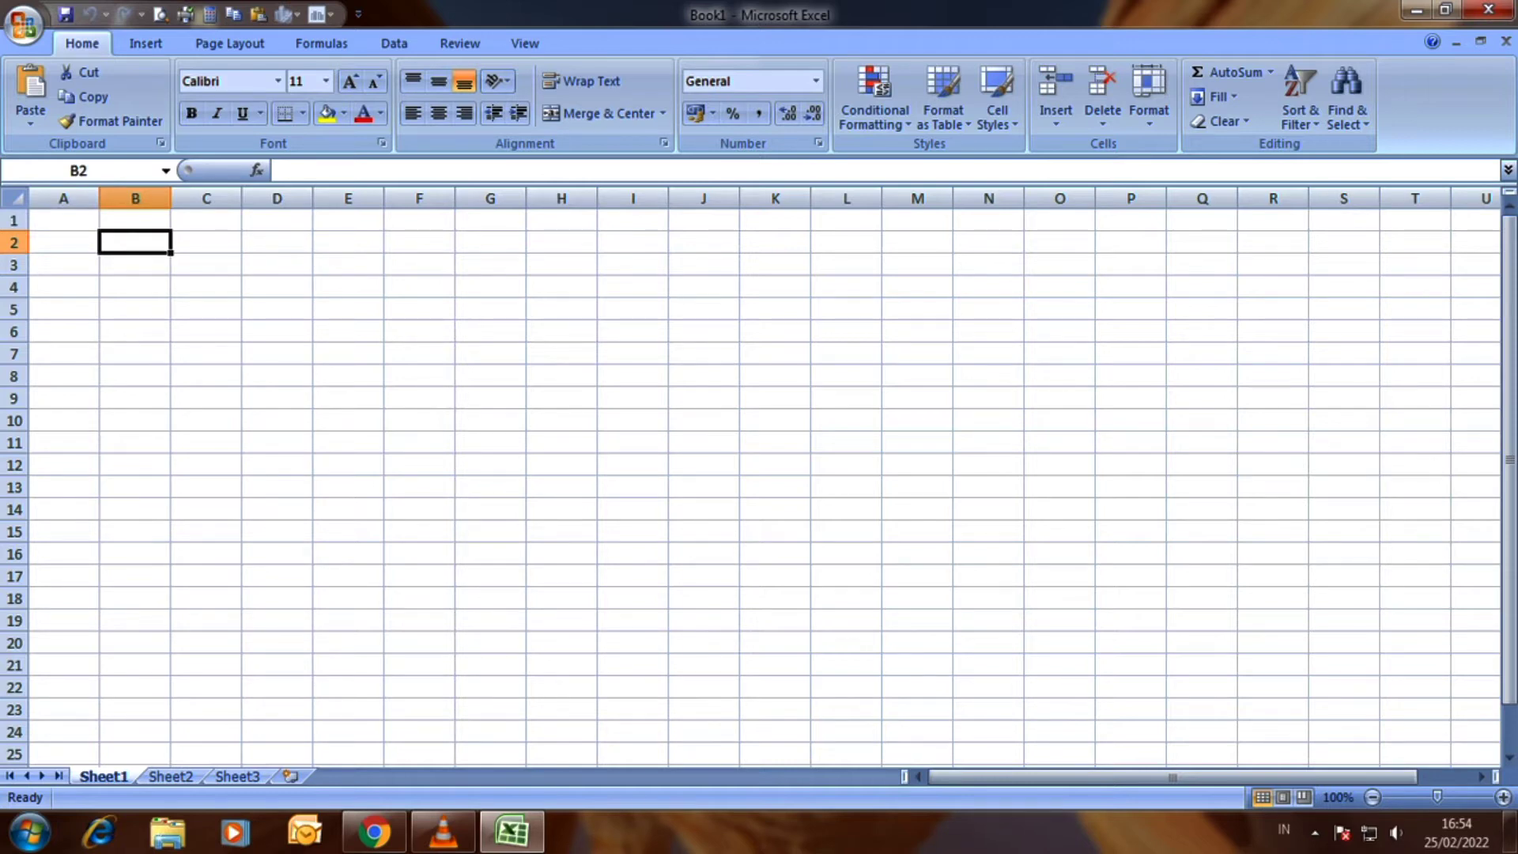
pyautogui.write('CARA')
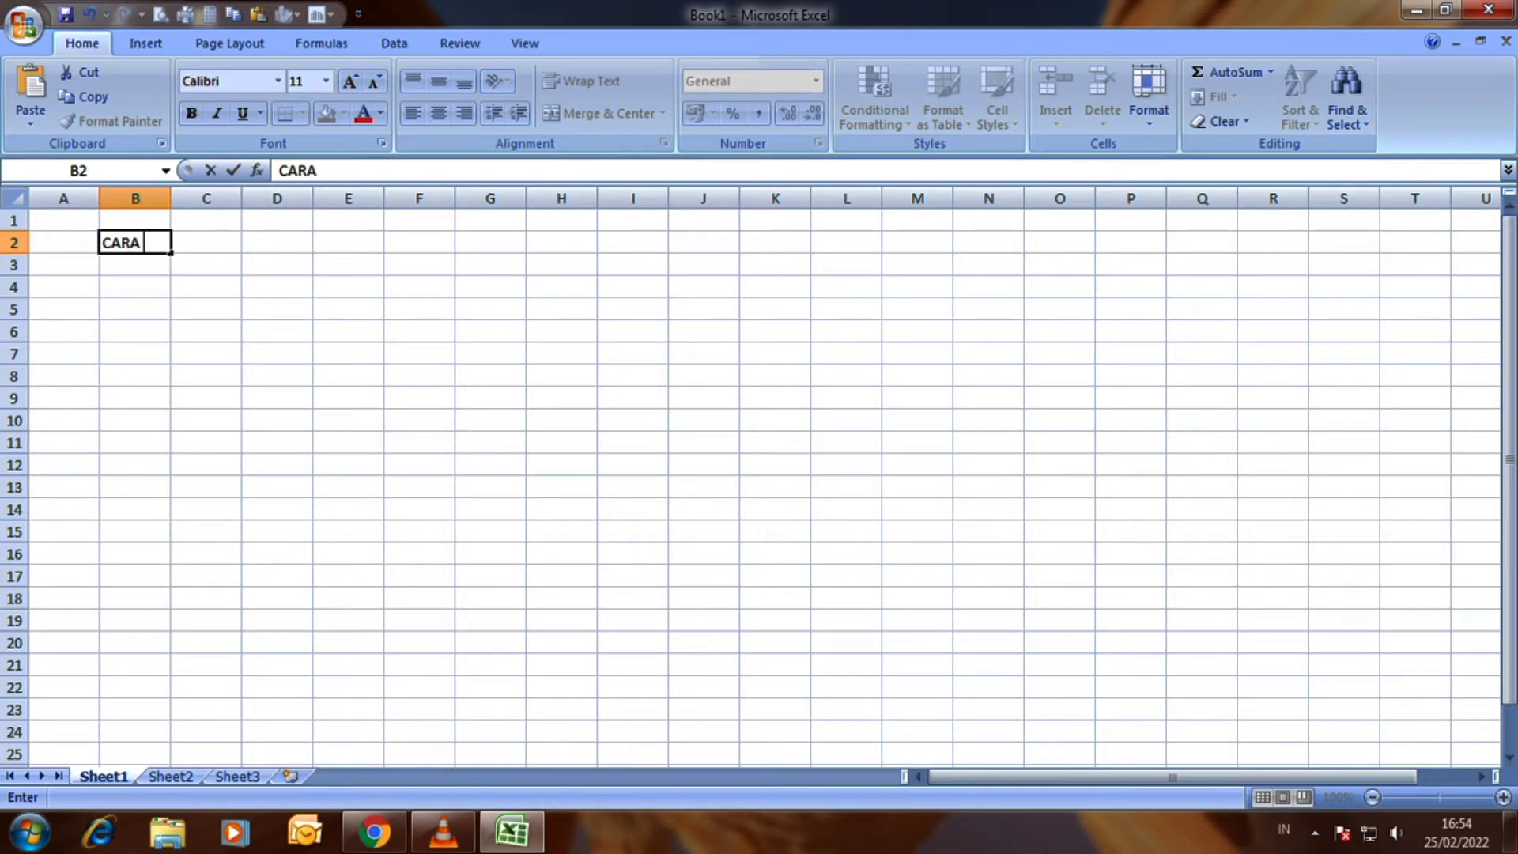
pyautogui.click(1344, 665)
pyautogui.moveTo(1437, 797); pyautogui.dragTo(1483, 797)
pyautogui.scroll(5, 790, 474)
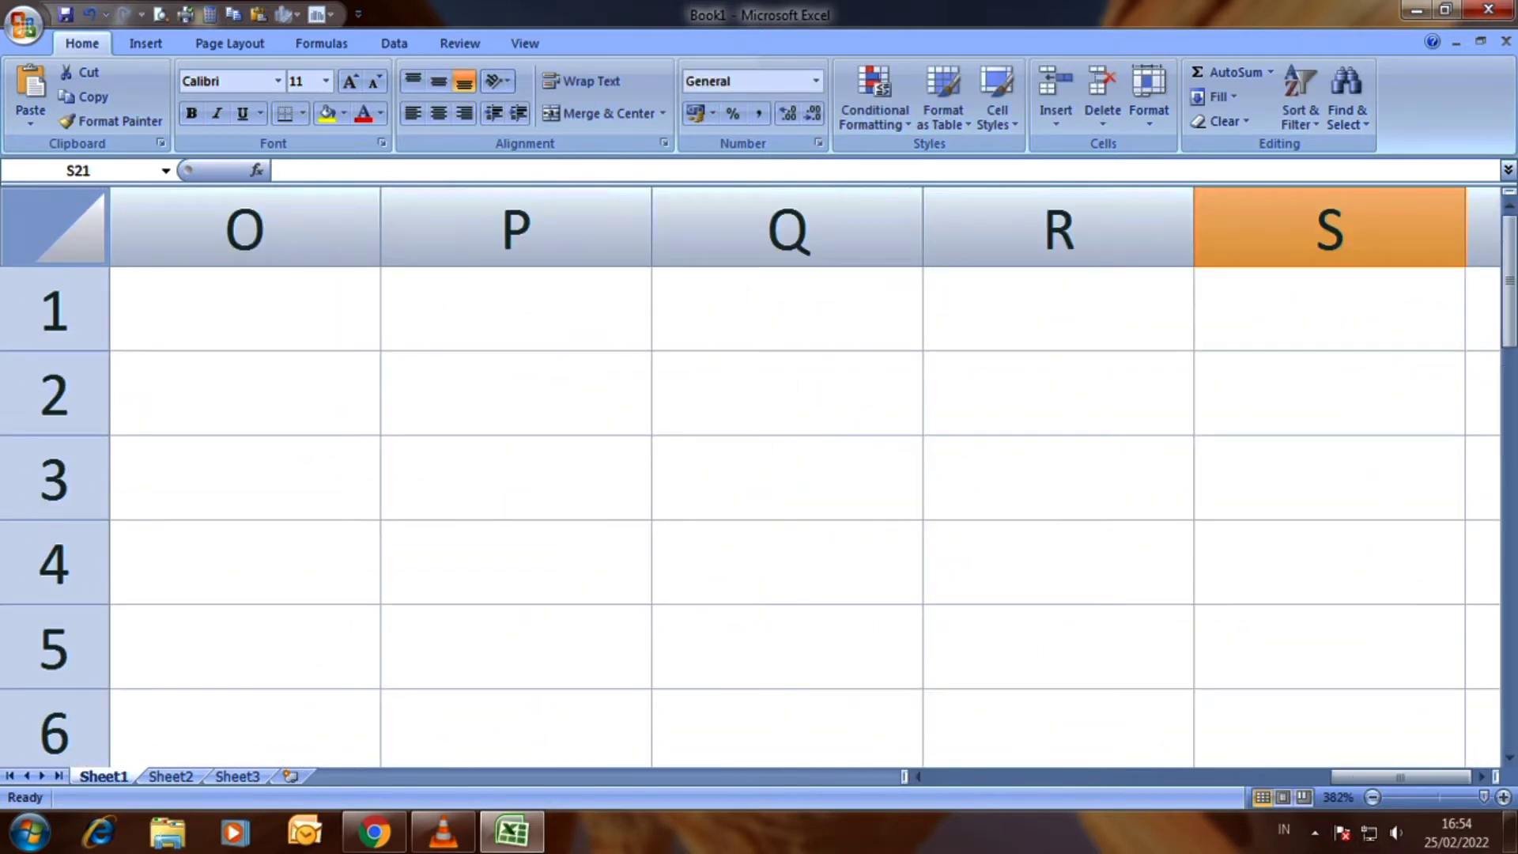
pyautogui.moveTo(1399, 776); pyautogui.dragTo(988, 777)
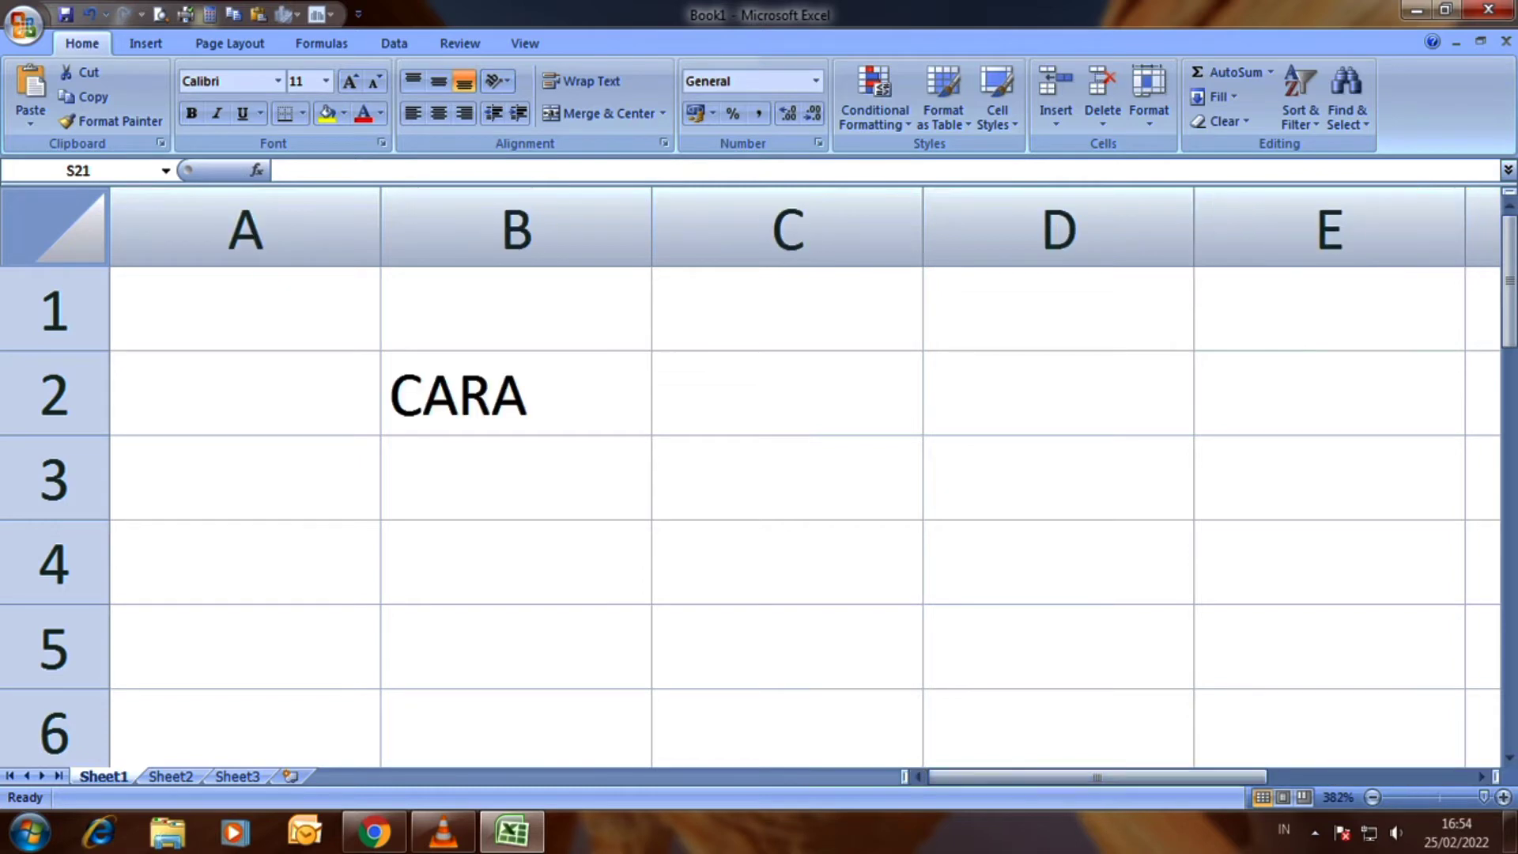
pyautogui.click(516, 393)
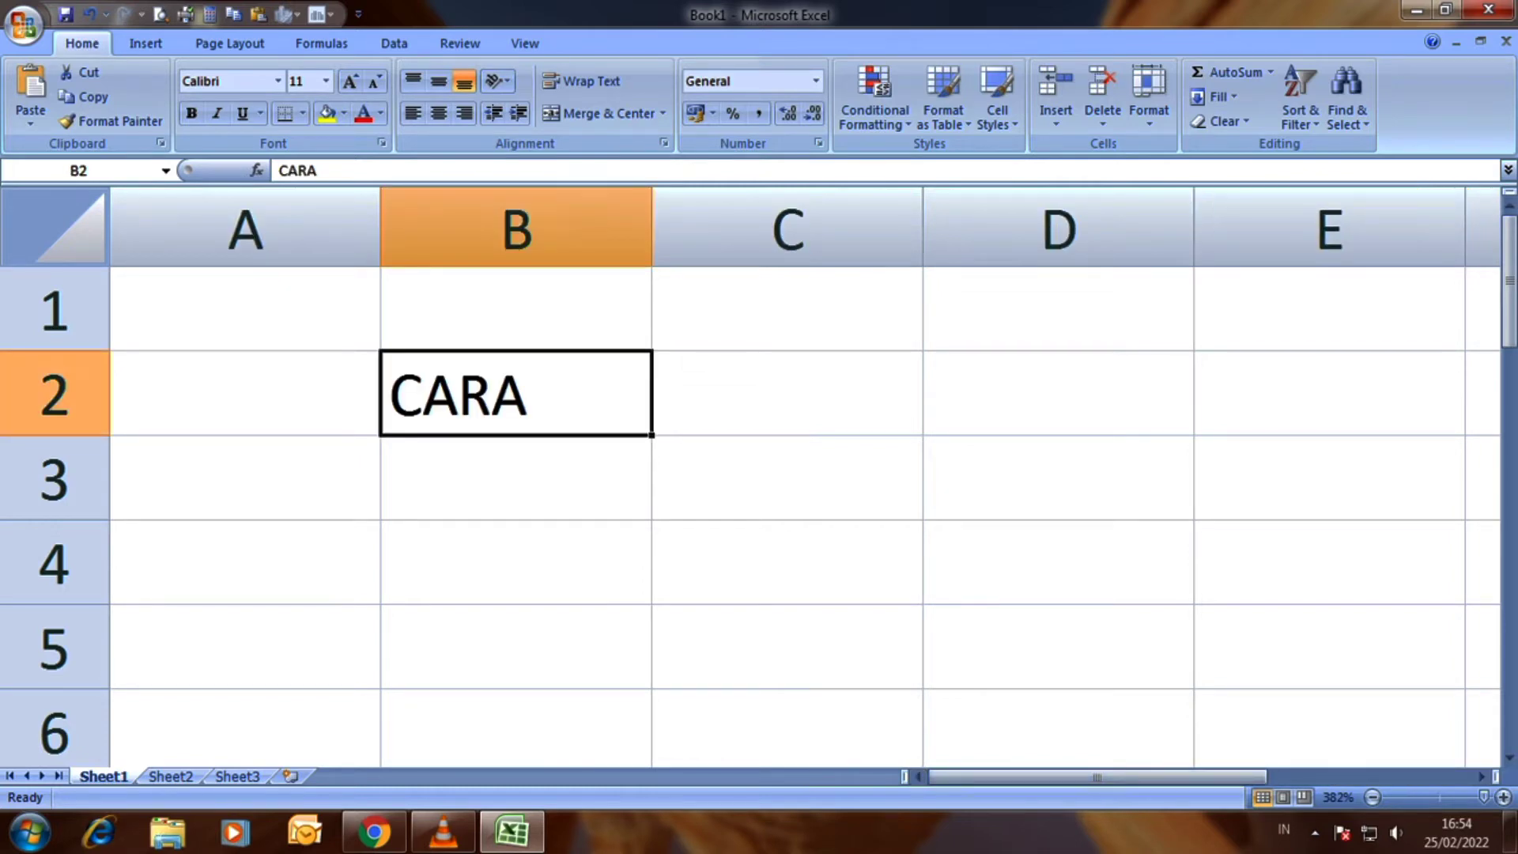
pyautogui.click(324, 81)
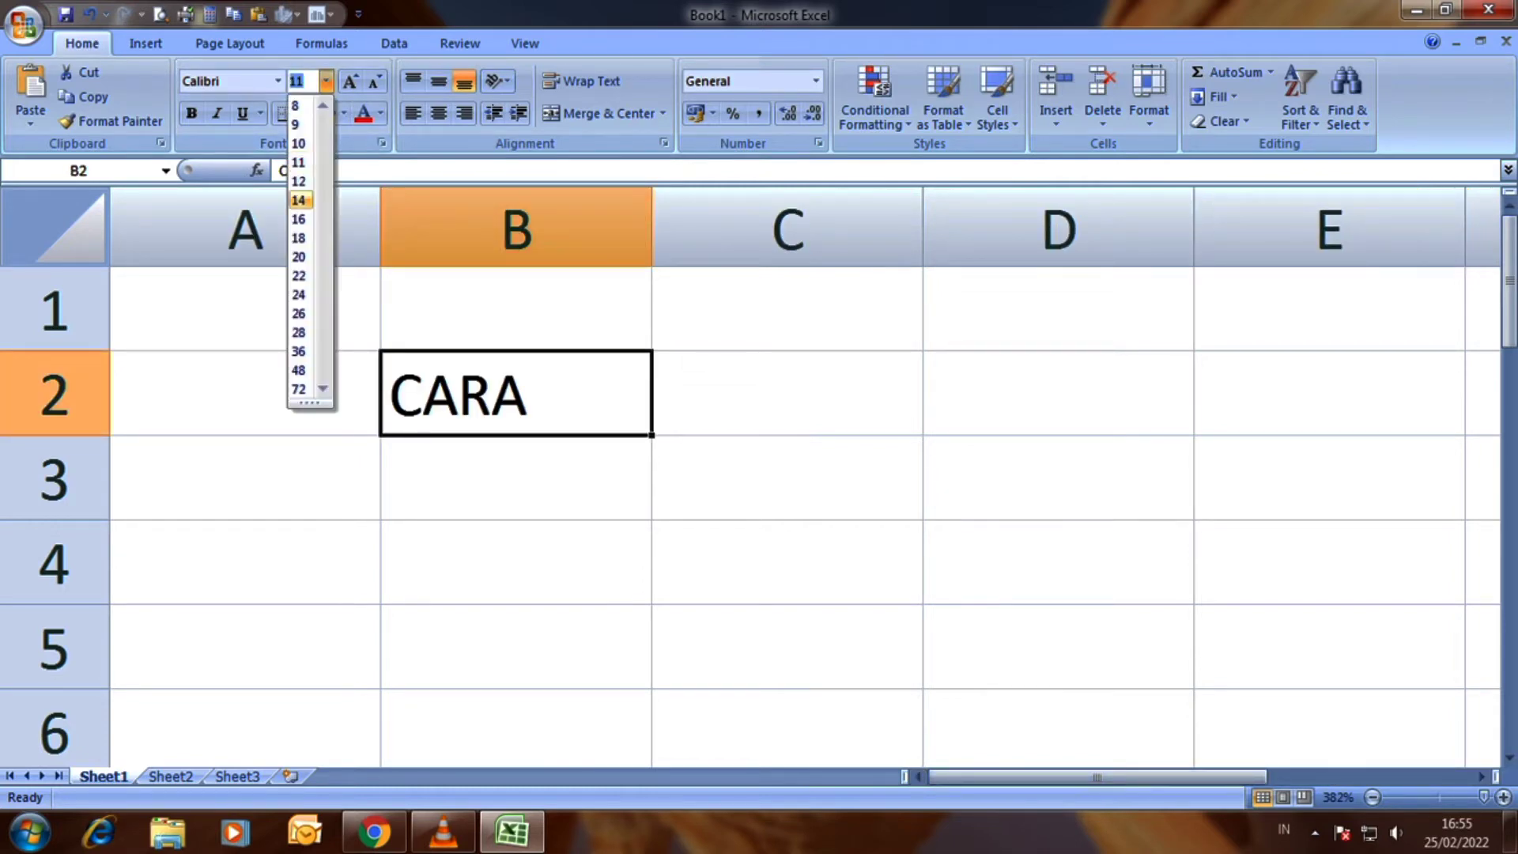
pyautogui.click(298, 219)
# Extend the B2 text to read CARA MEMBUAT GRAFIK LINGKARAN (PIE CHART)
pyautogui.press('F2')
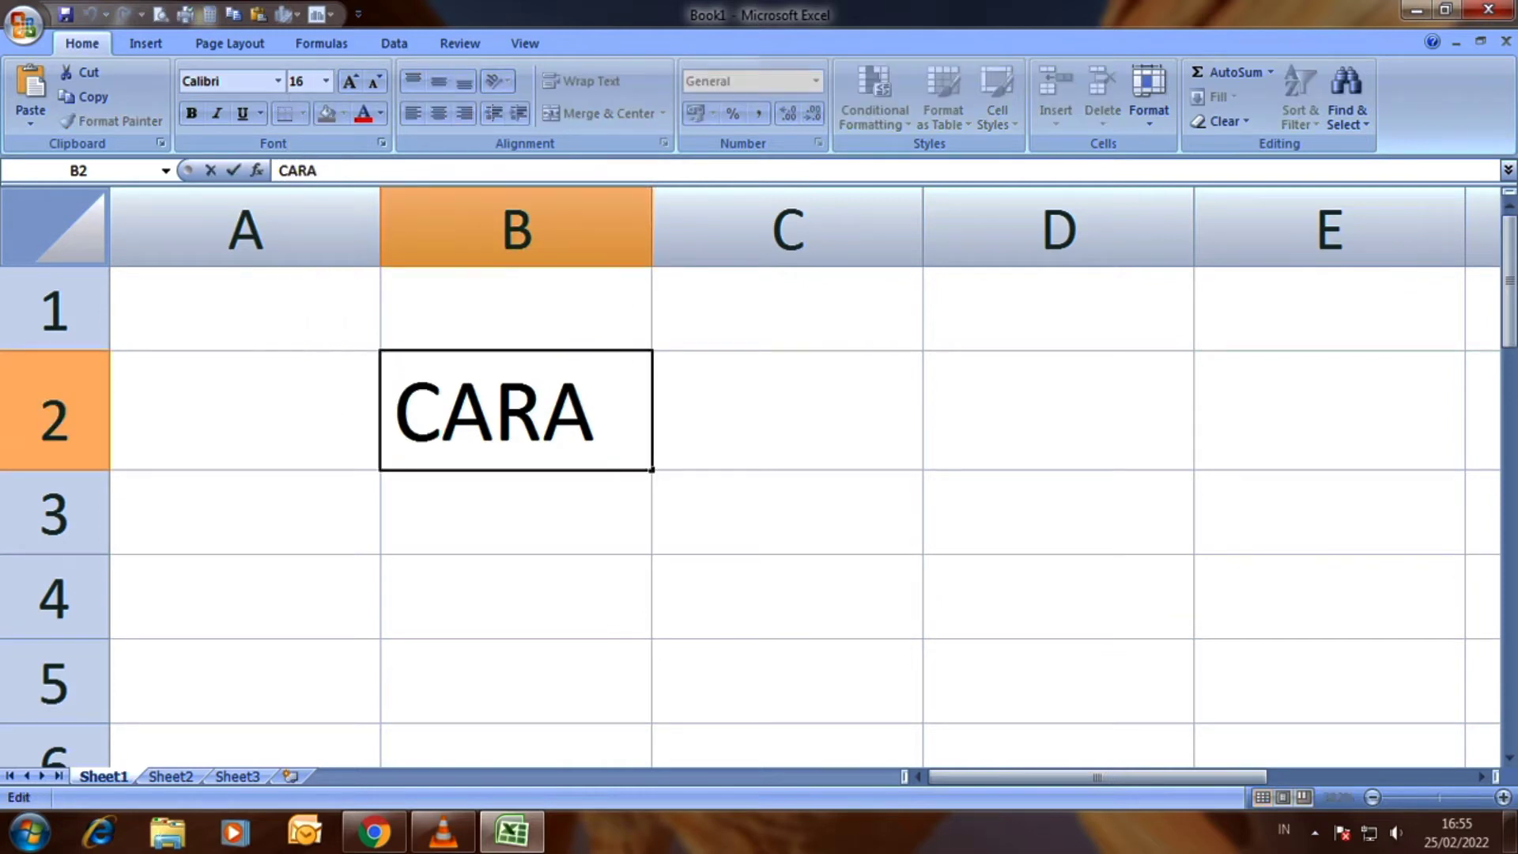
pyautogui.write('MEMV')
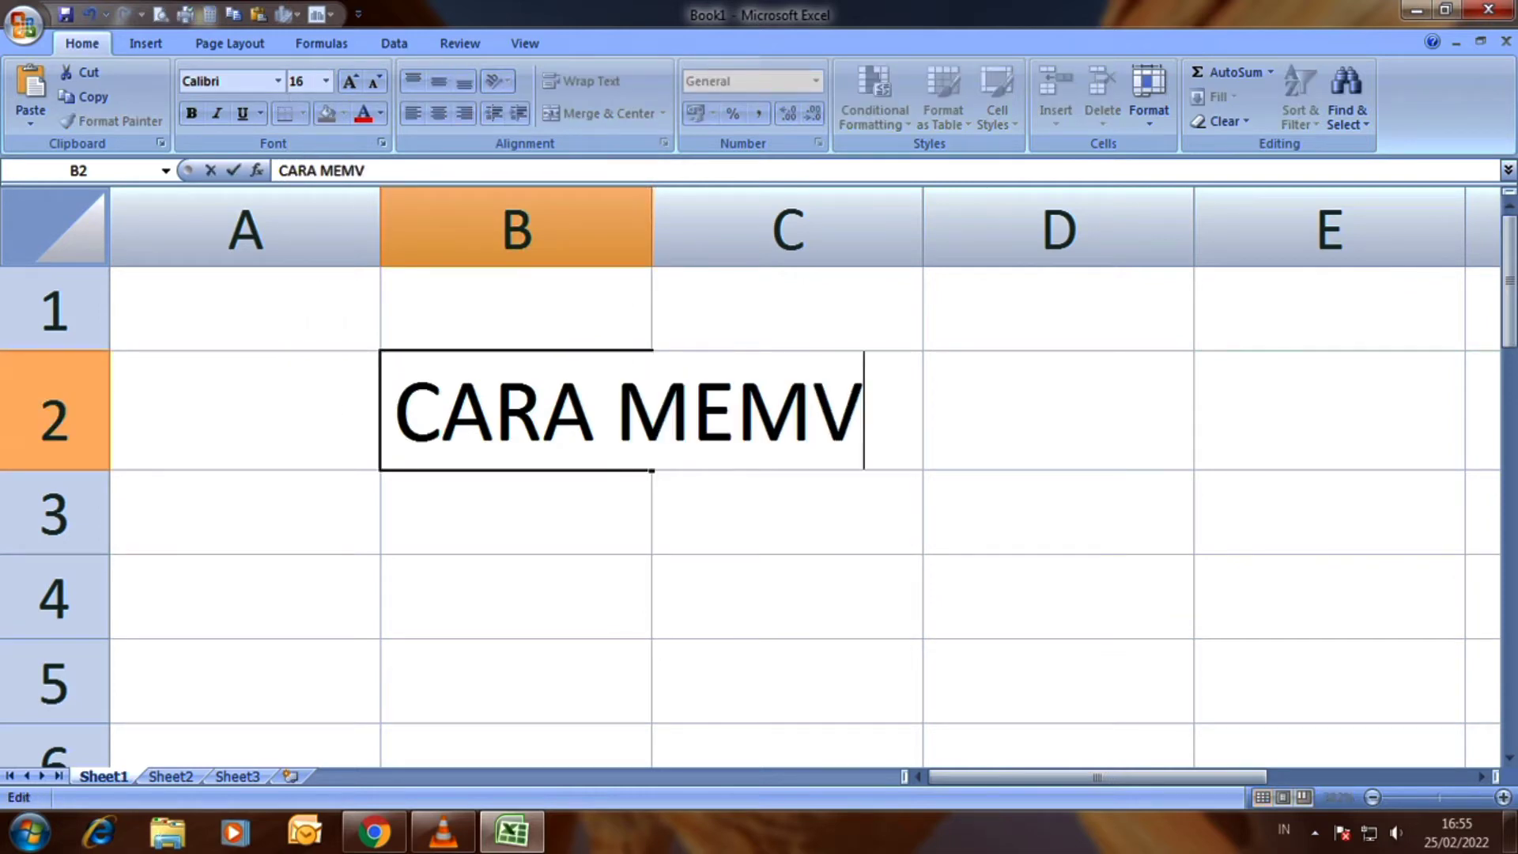
pyautogui.press('BackSpace')
pyautogui.write('BUAT')
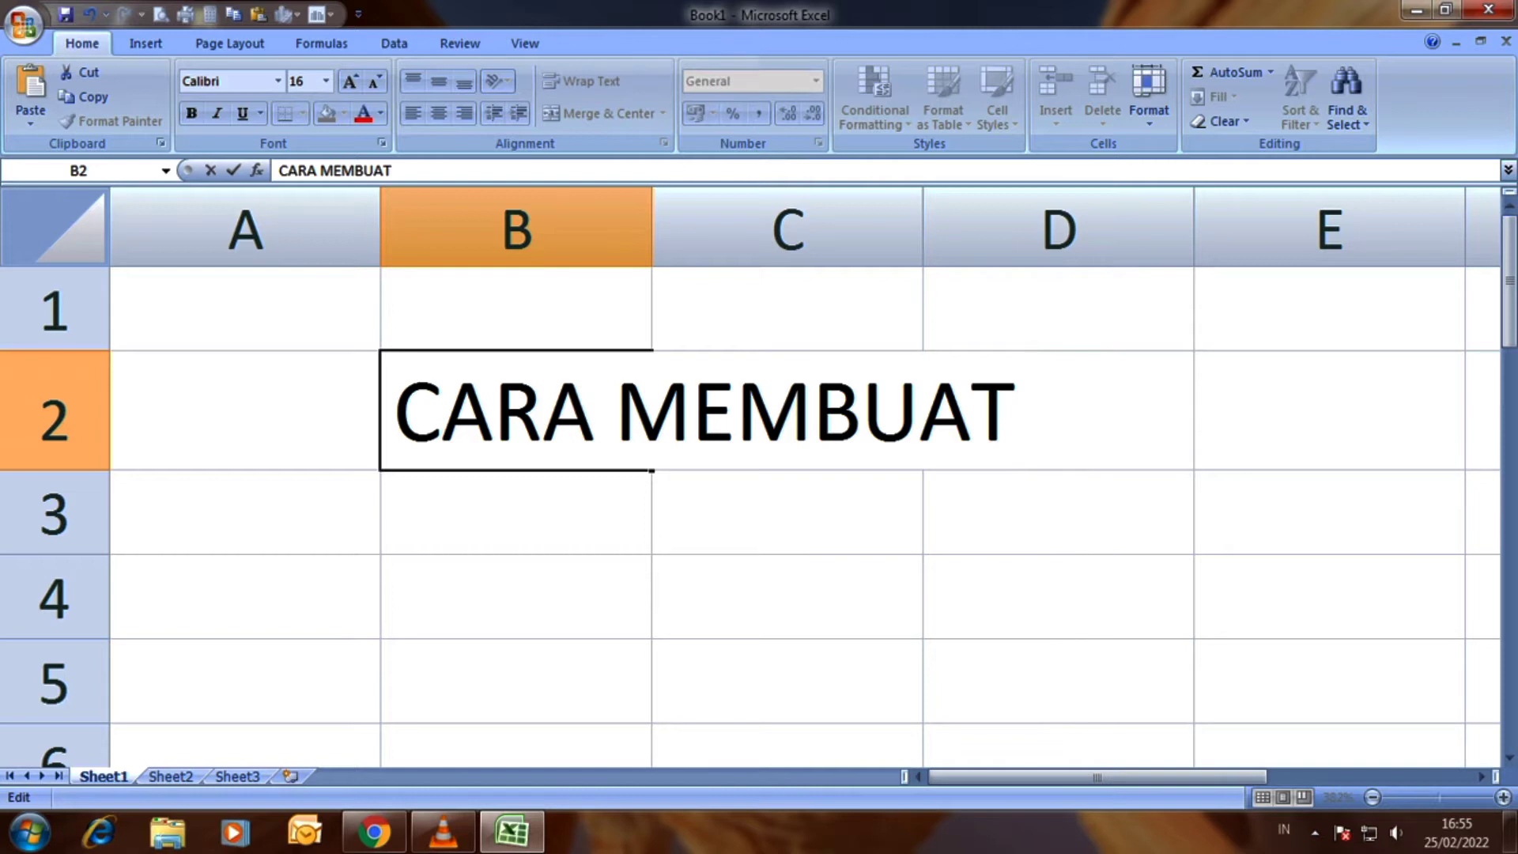
pyautogui.write('GA')
pyautogui.press('BackSpace')
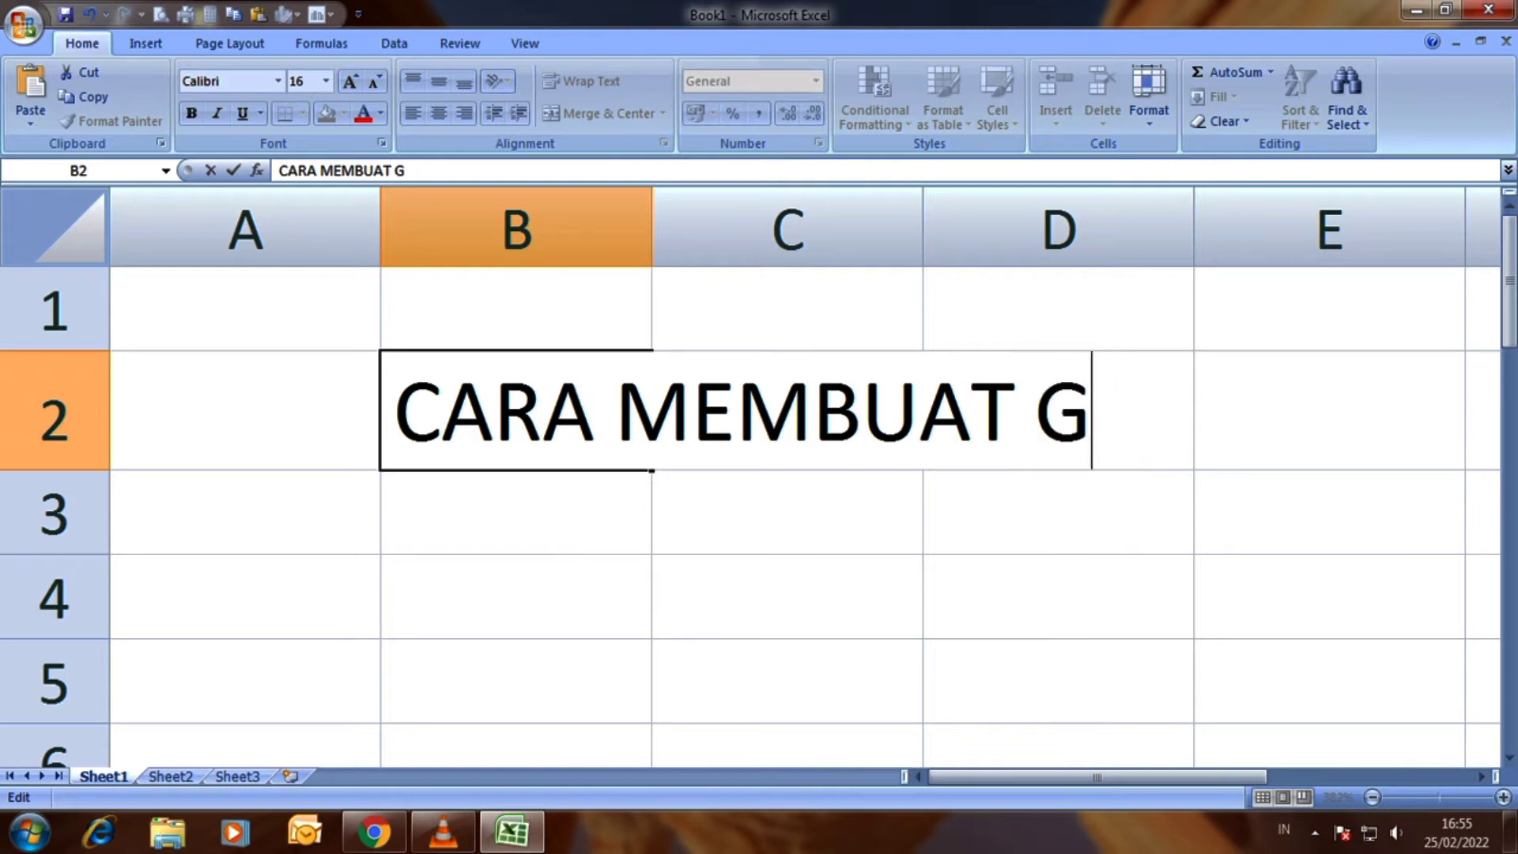
pyautogui.write('RAFIK')
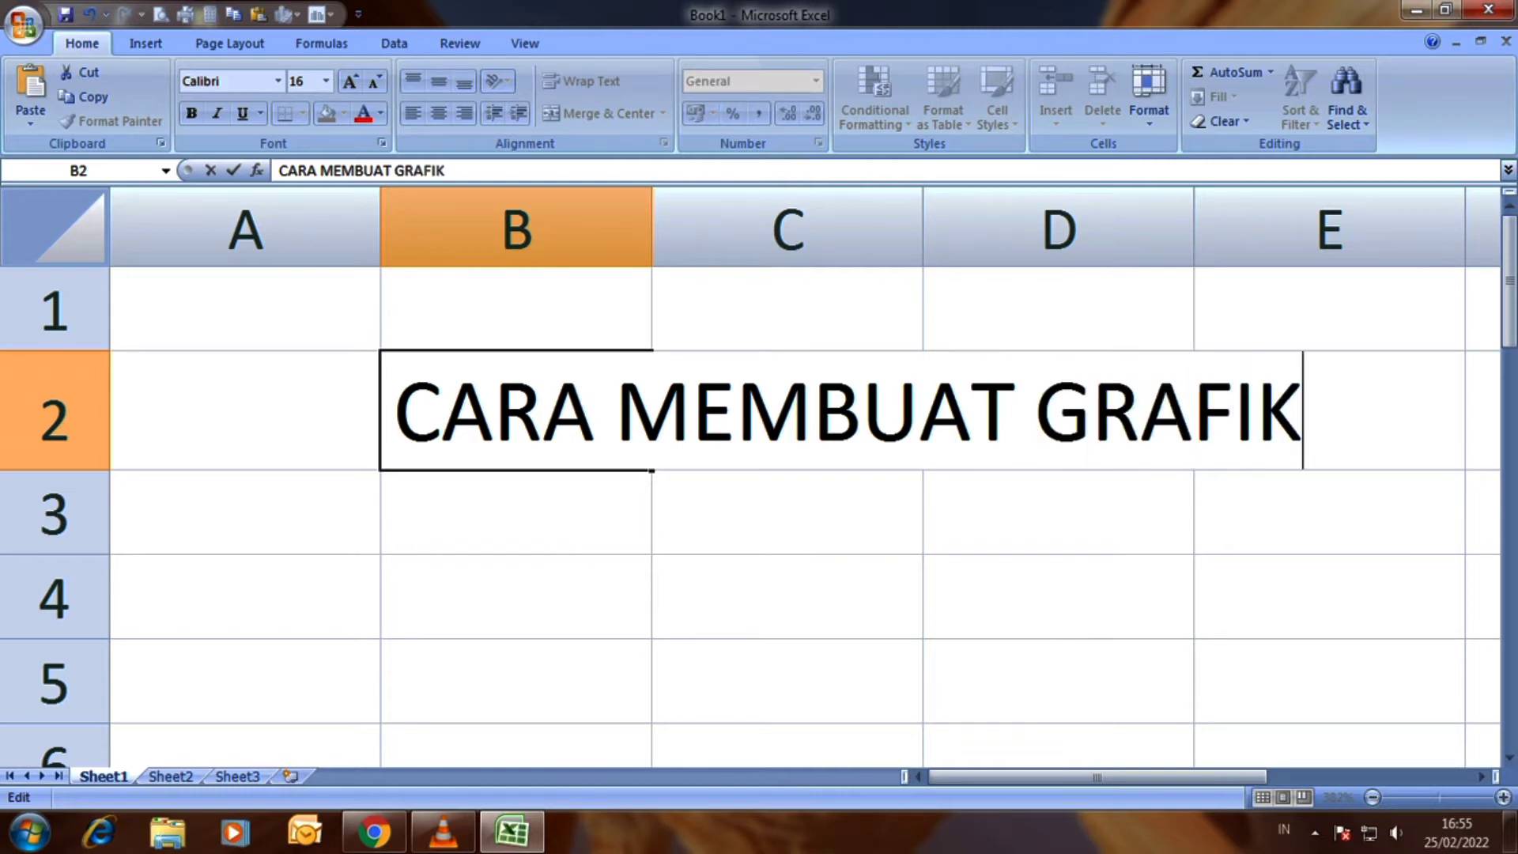
pyautogui.write(' LING')
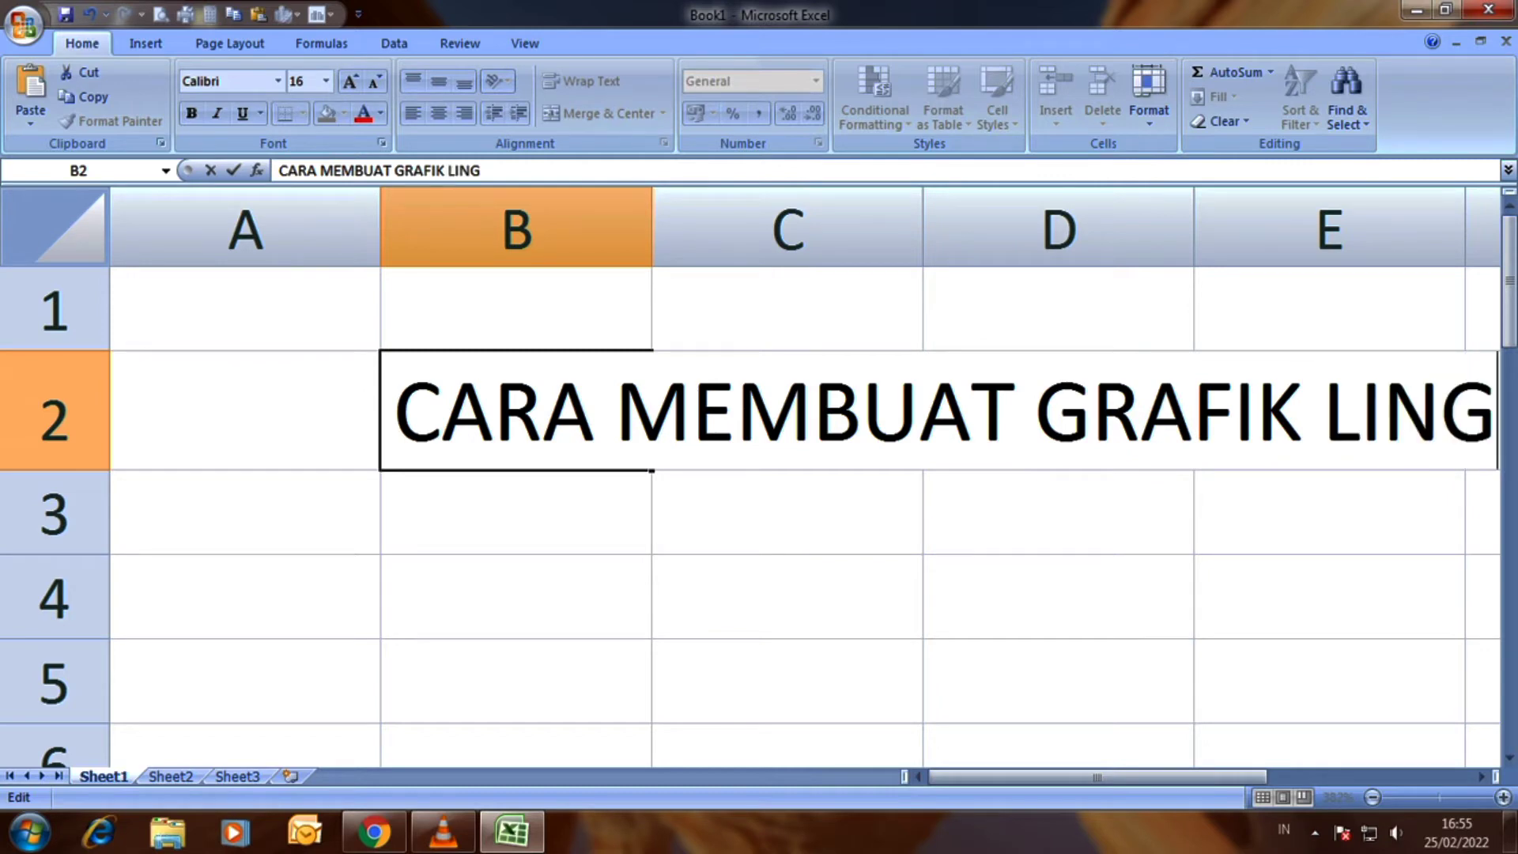
pyautogui.write('KARAN')
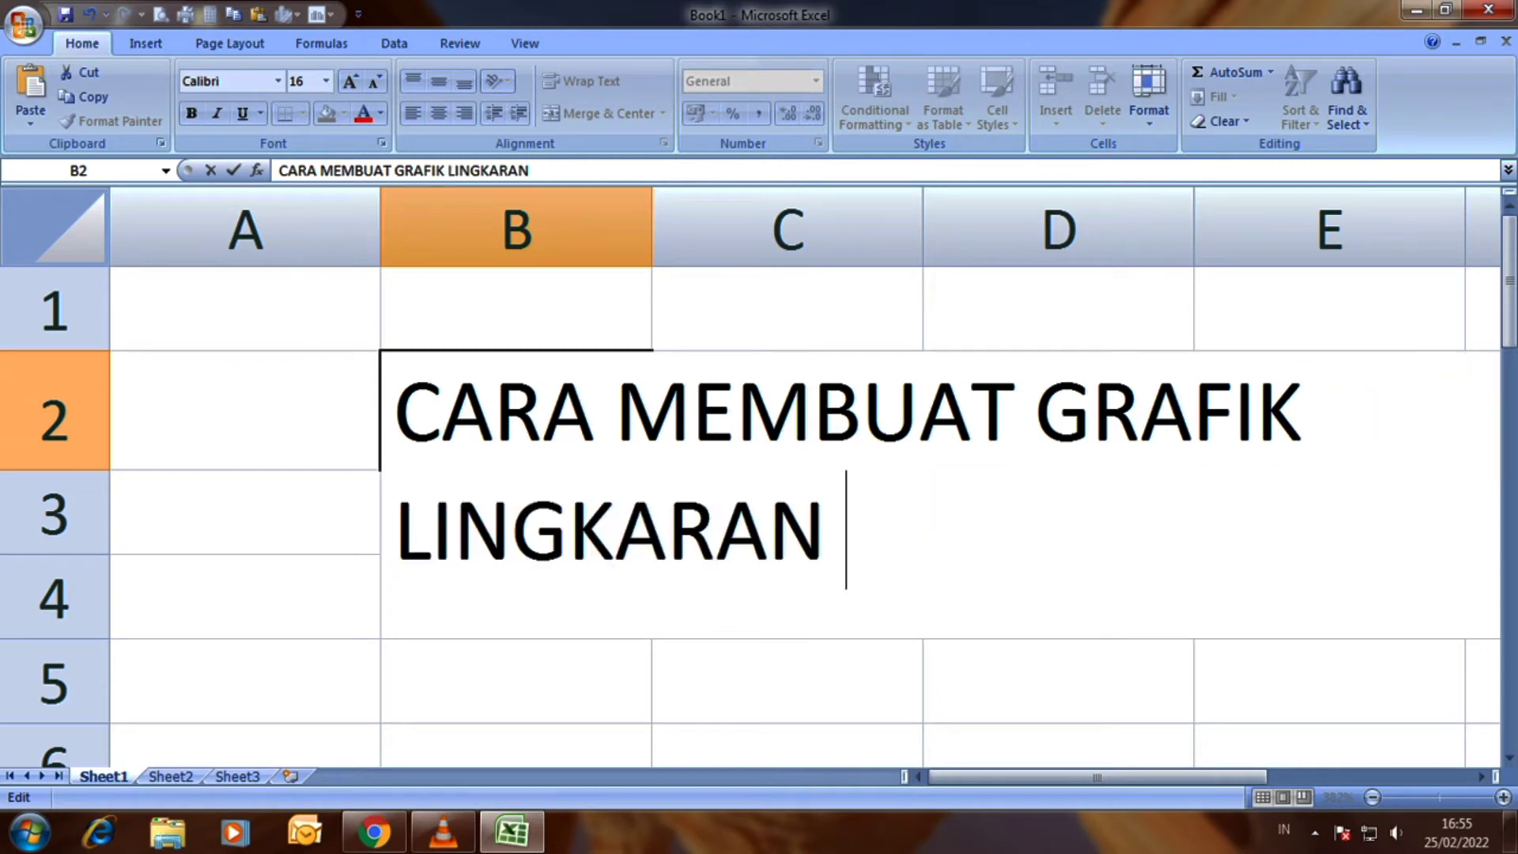
pyautogui.write(' (PIE ')
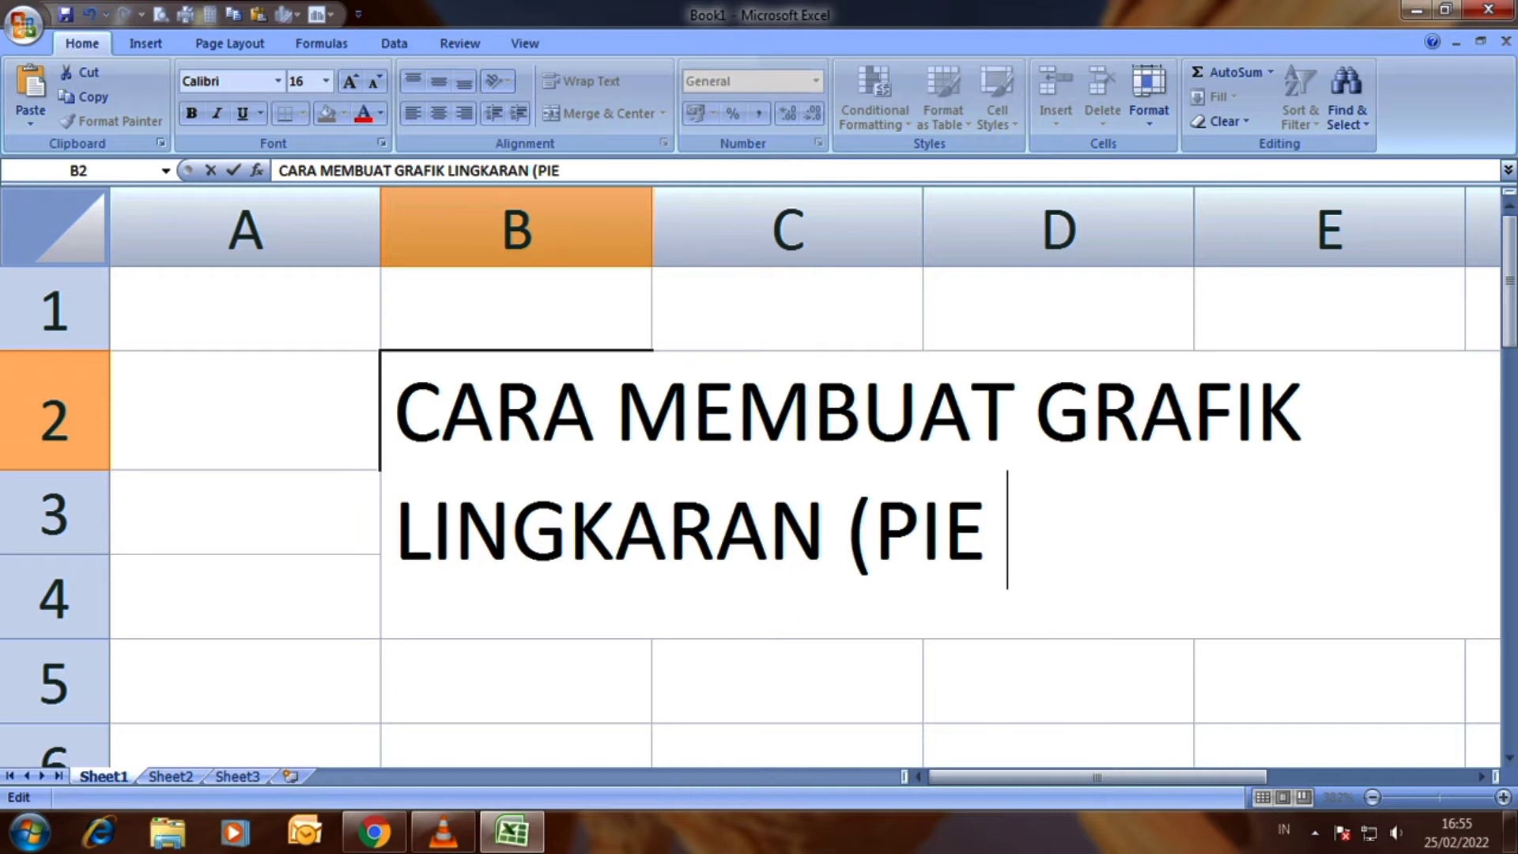
pyautogui.write('CHART')
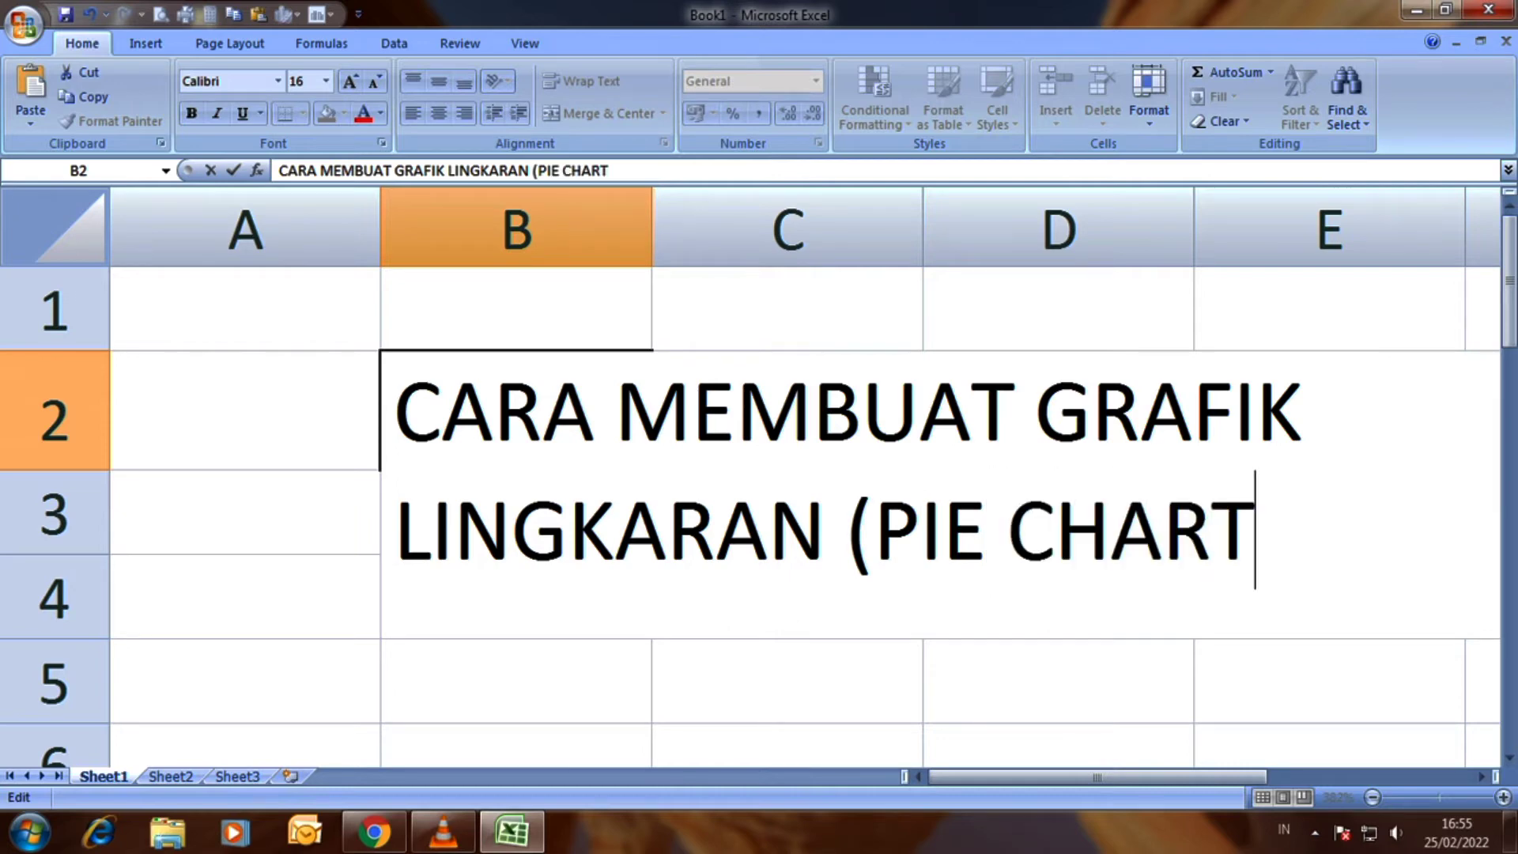
pyautogui.write(')')
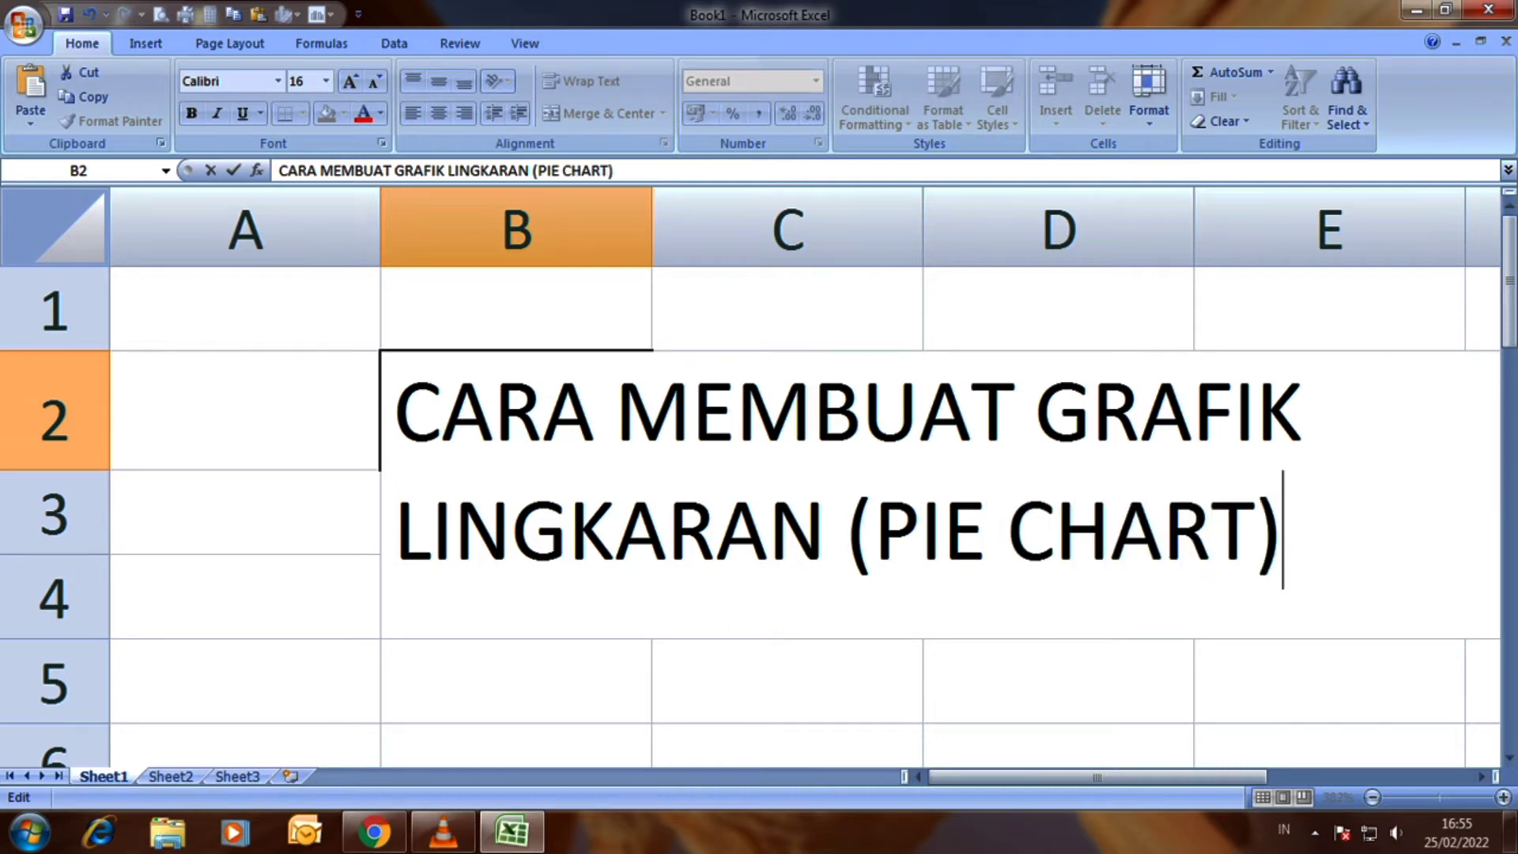
# Commit the full B2 heading, zoom out to show column A, and select B3
pyautogui.click(1058, 680)
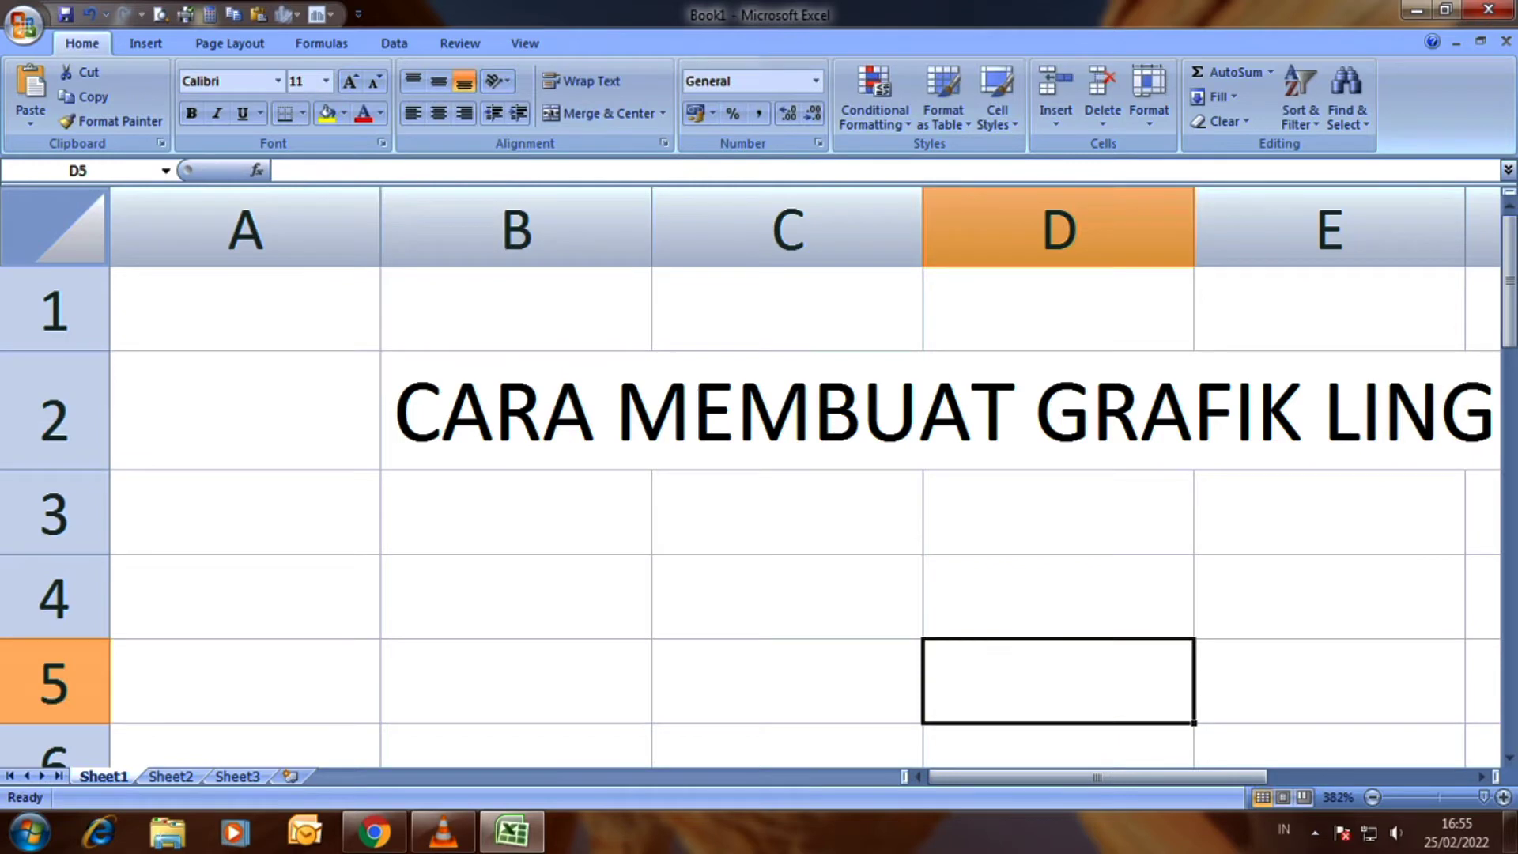
pyautogui.moveTo(1097, 777); pyautogui.dragTo(1165, 777)
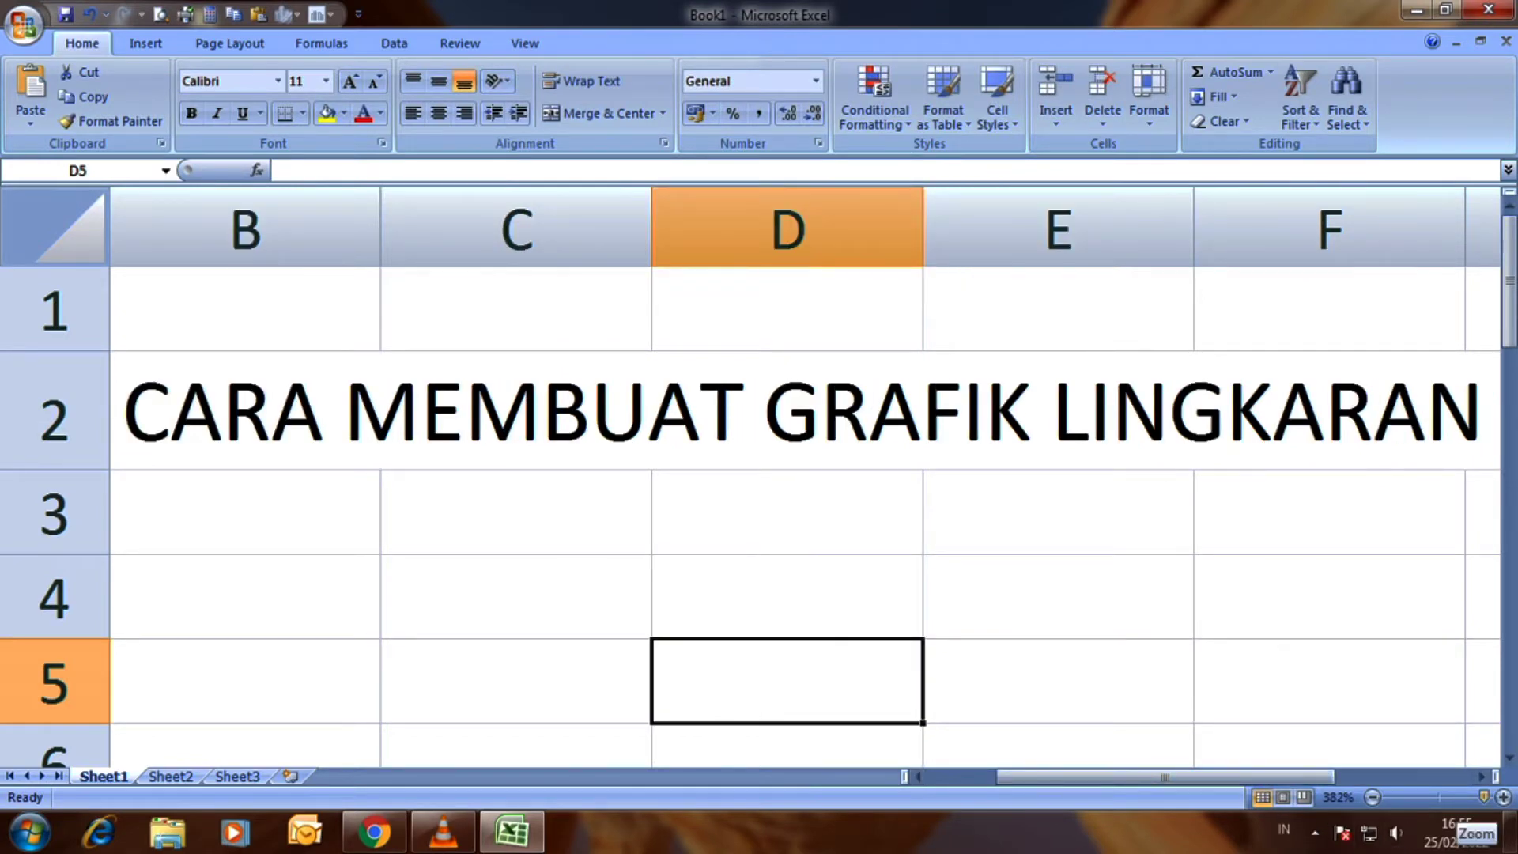
pyautogui.moveTo(1484, 796); pyautogui.dragTo(1460, 797)
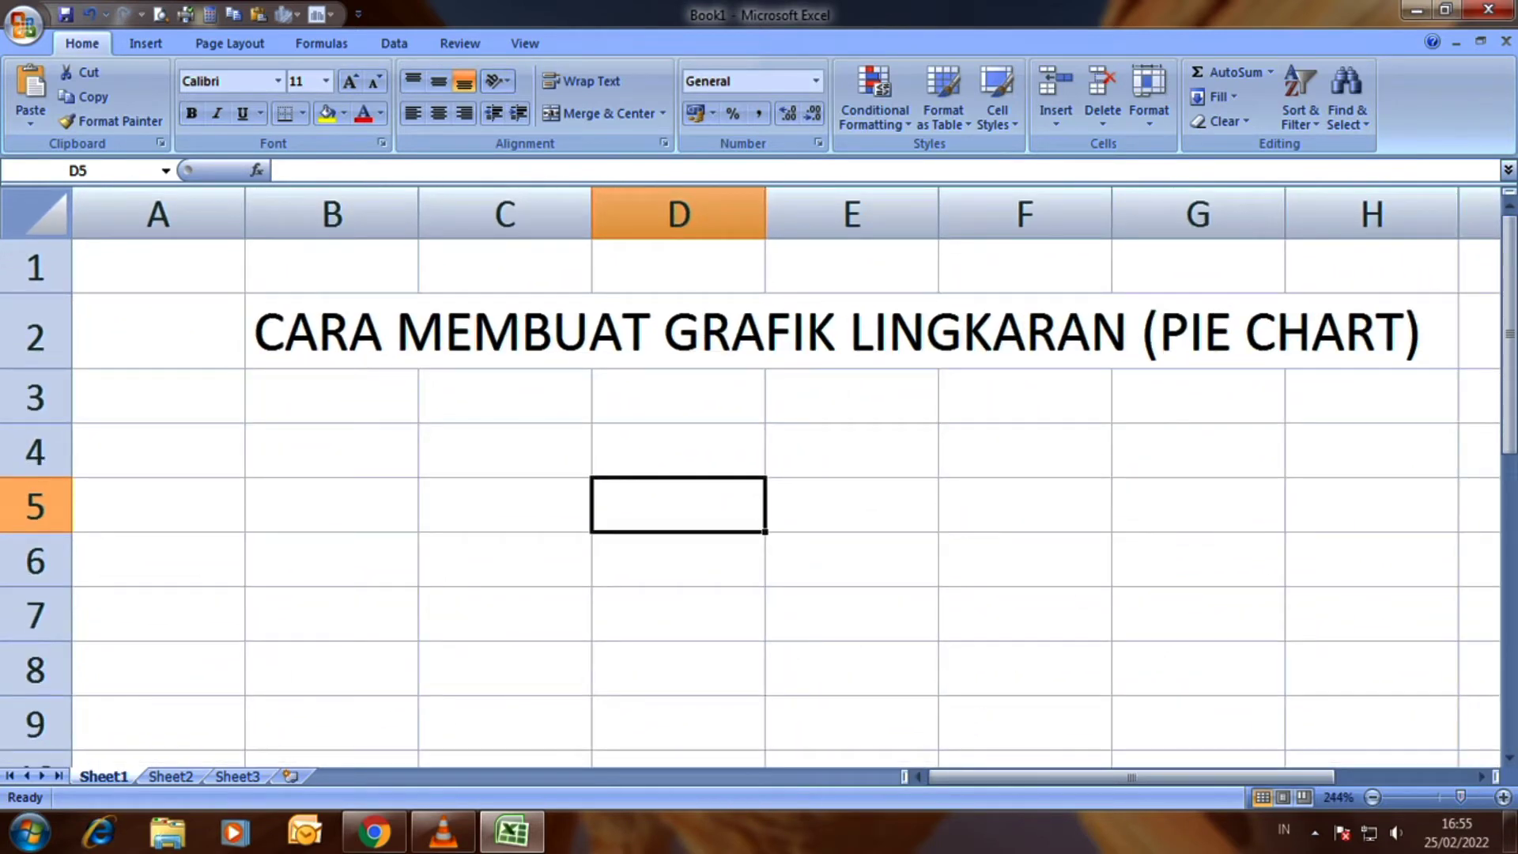
pyautogui.click(331, 396)
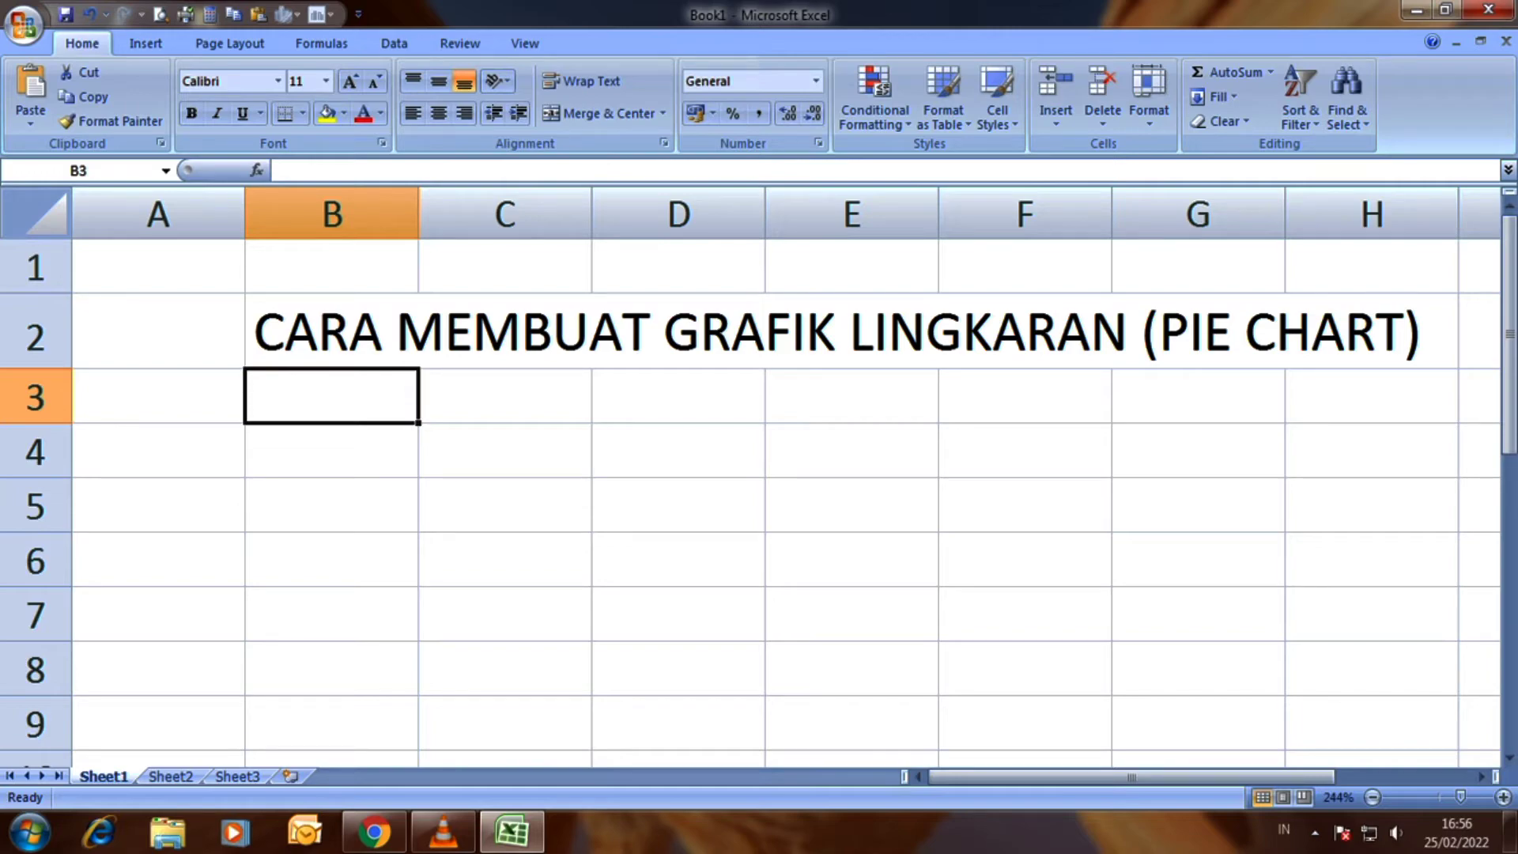
# Enter the label KRITERIA in cell B3 and reselect it
pyautogui.write('K')
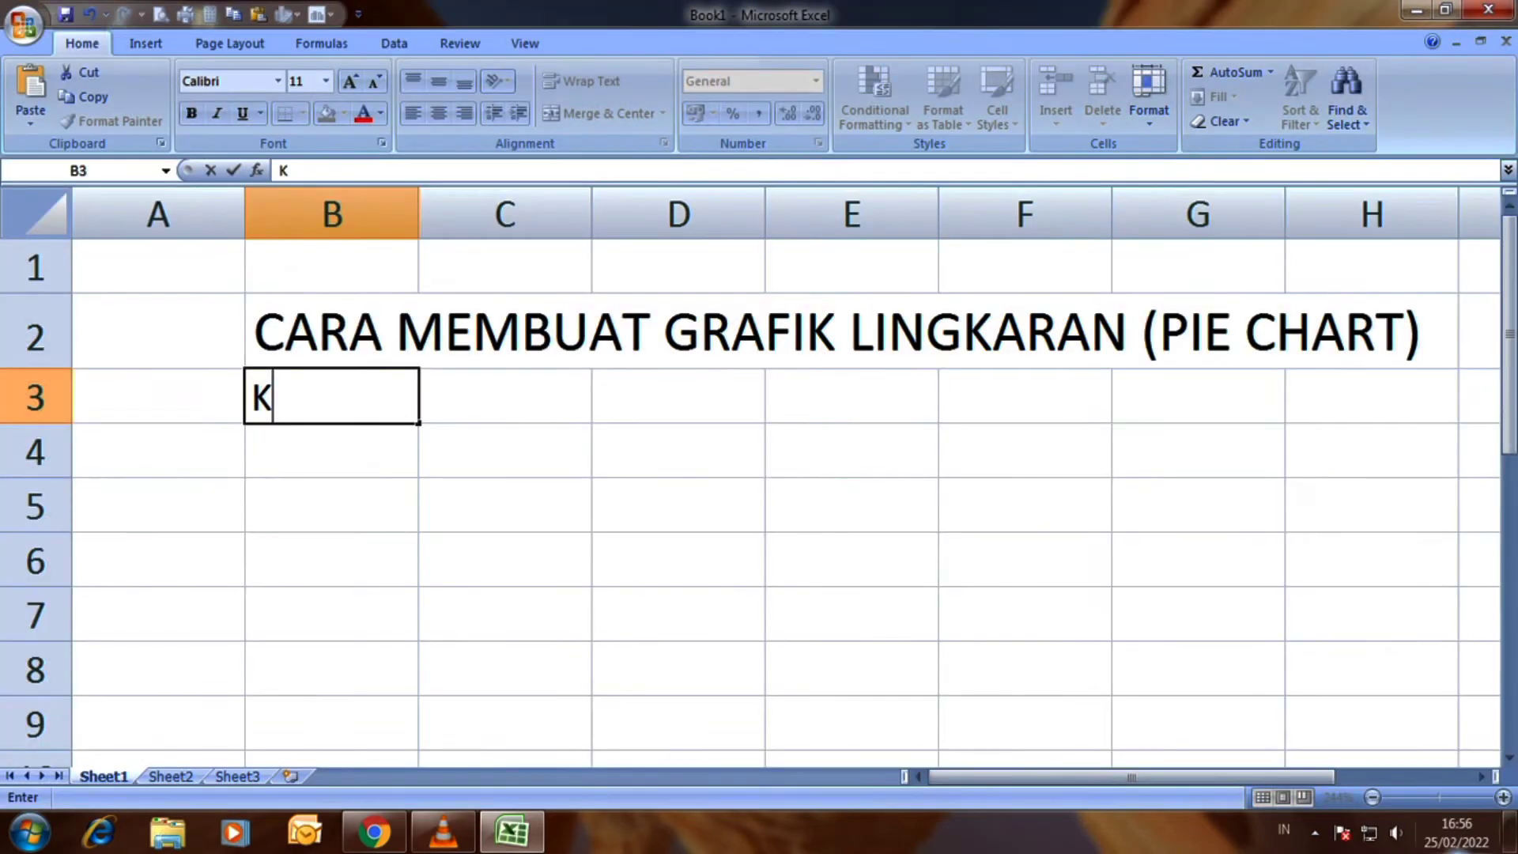
pyautogui.click(1371, 722)
pyautogui.scroll(1, 759, 475)
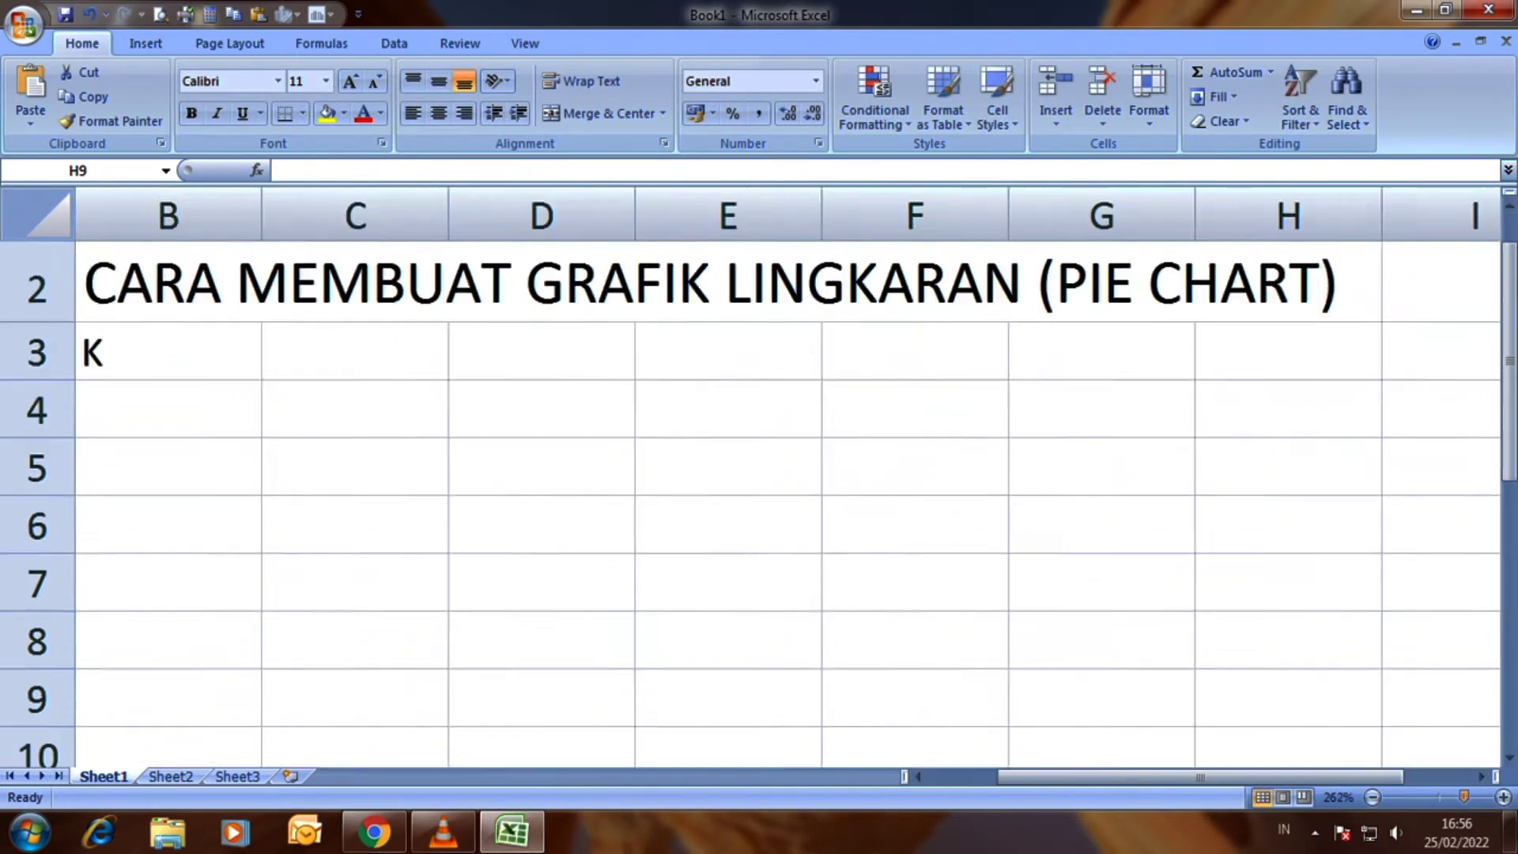
pyautogui.scroll(1, 759, 474)
pyautogui.scroll(1, 759, 475)
pyautogui.scroll(1, 759, 474)
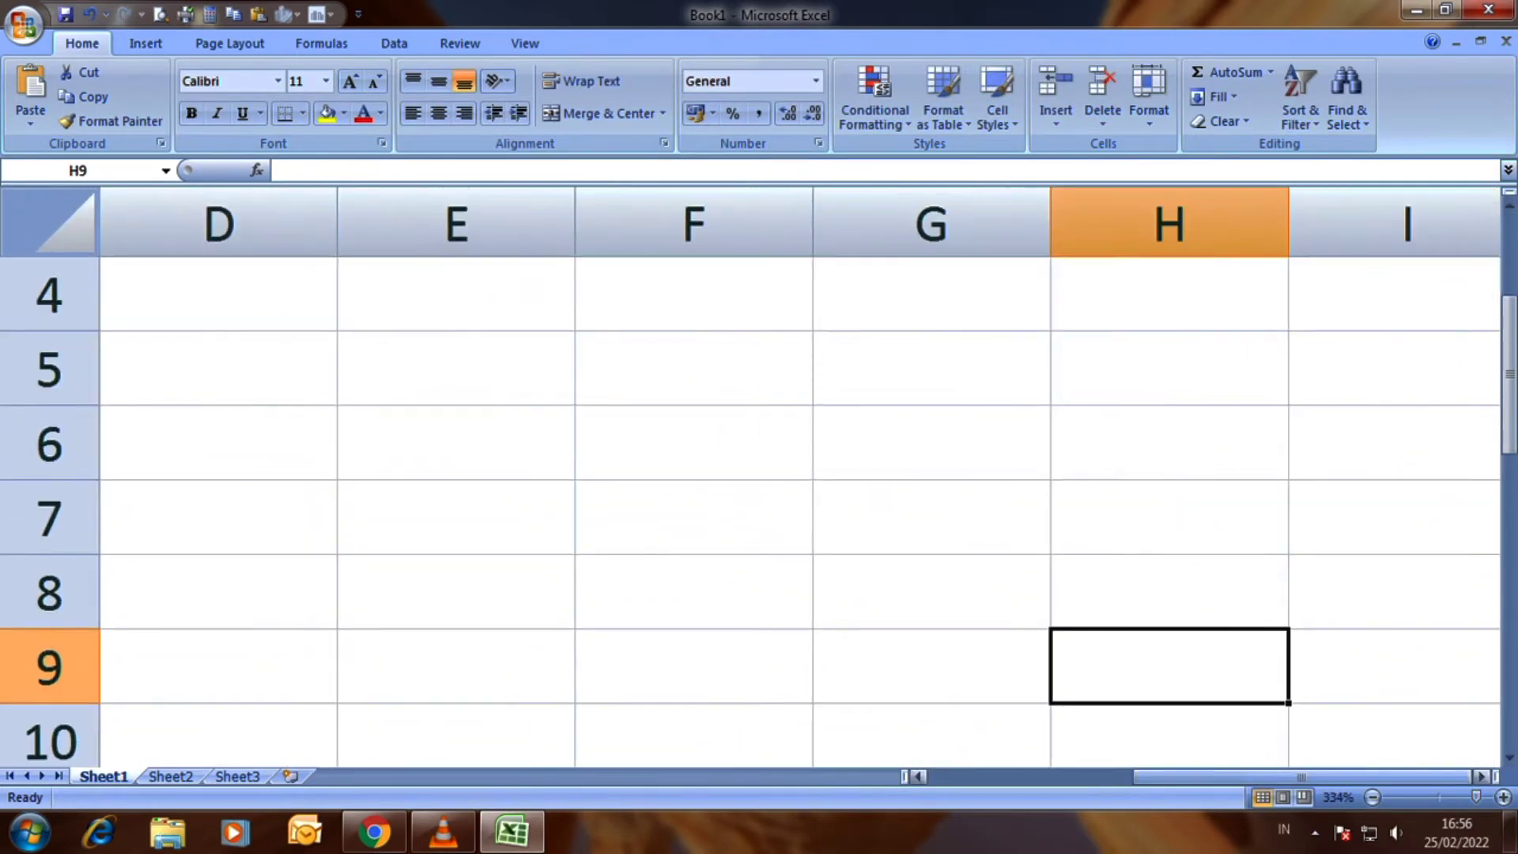
pyautogui.moveTo(1268, 776); pyautogui.dragTo(1097, 777)
pyautogui.scroll(1, 759, 474)
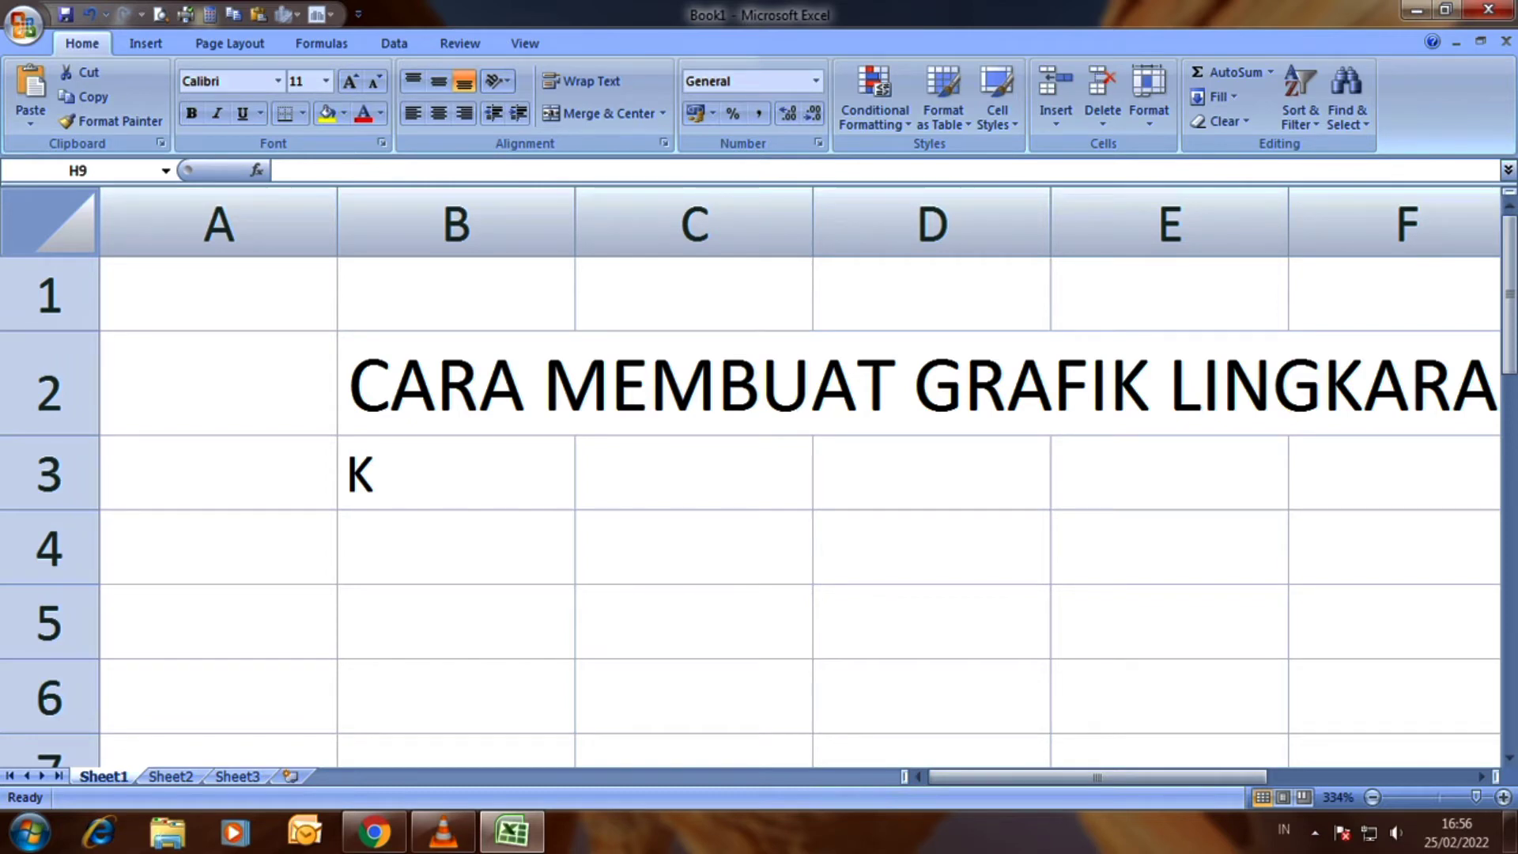
pyautogui.click(455, 472)
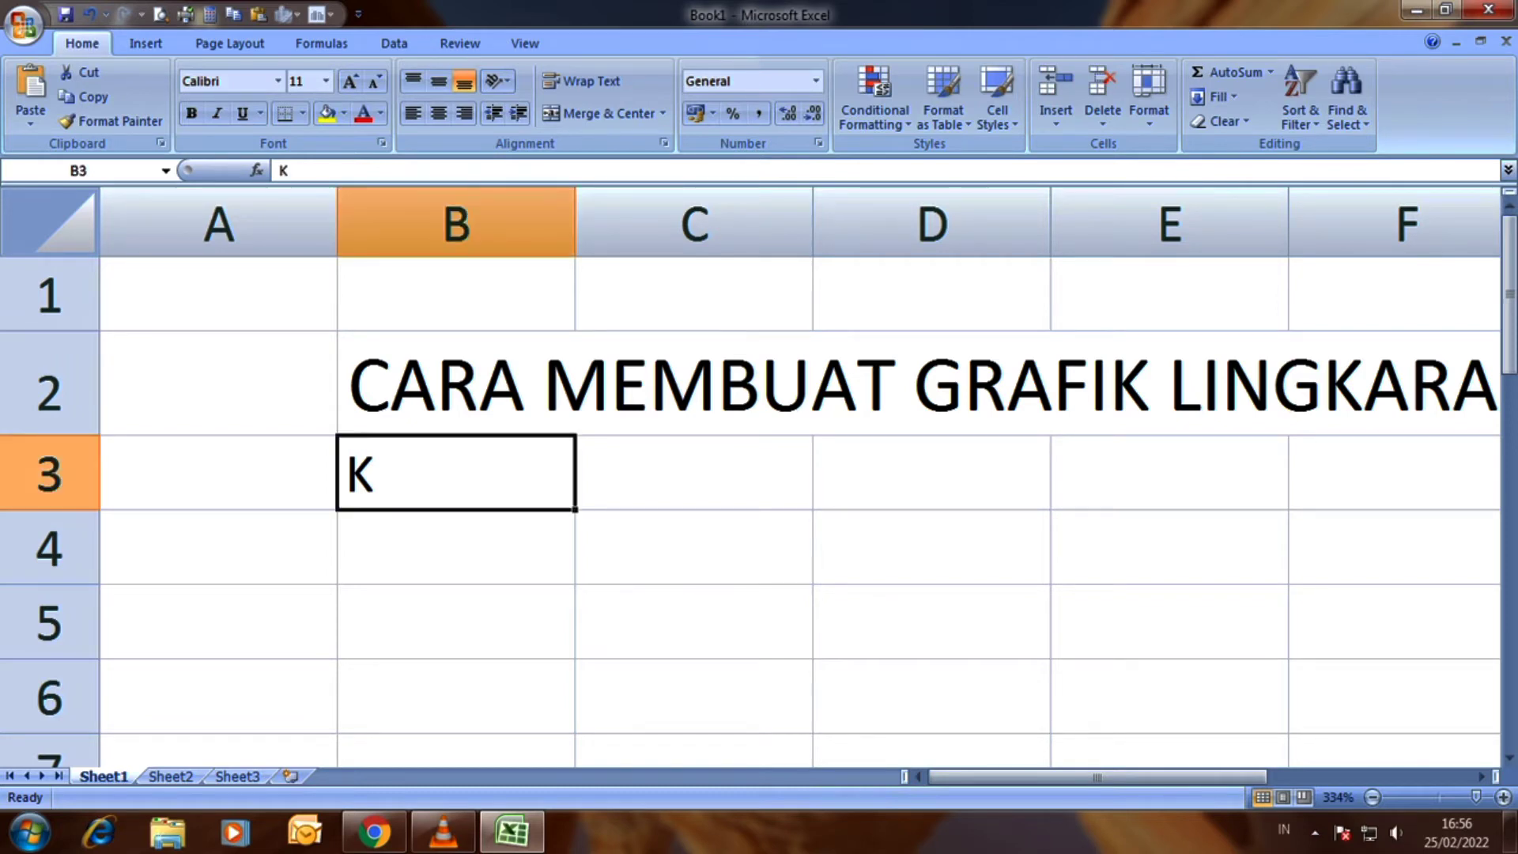
pyautogui.write('KR')
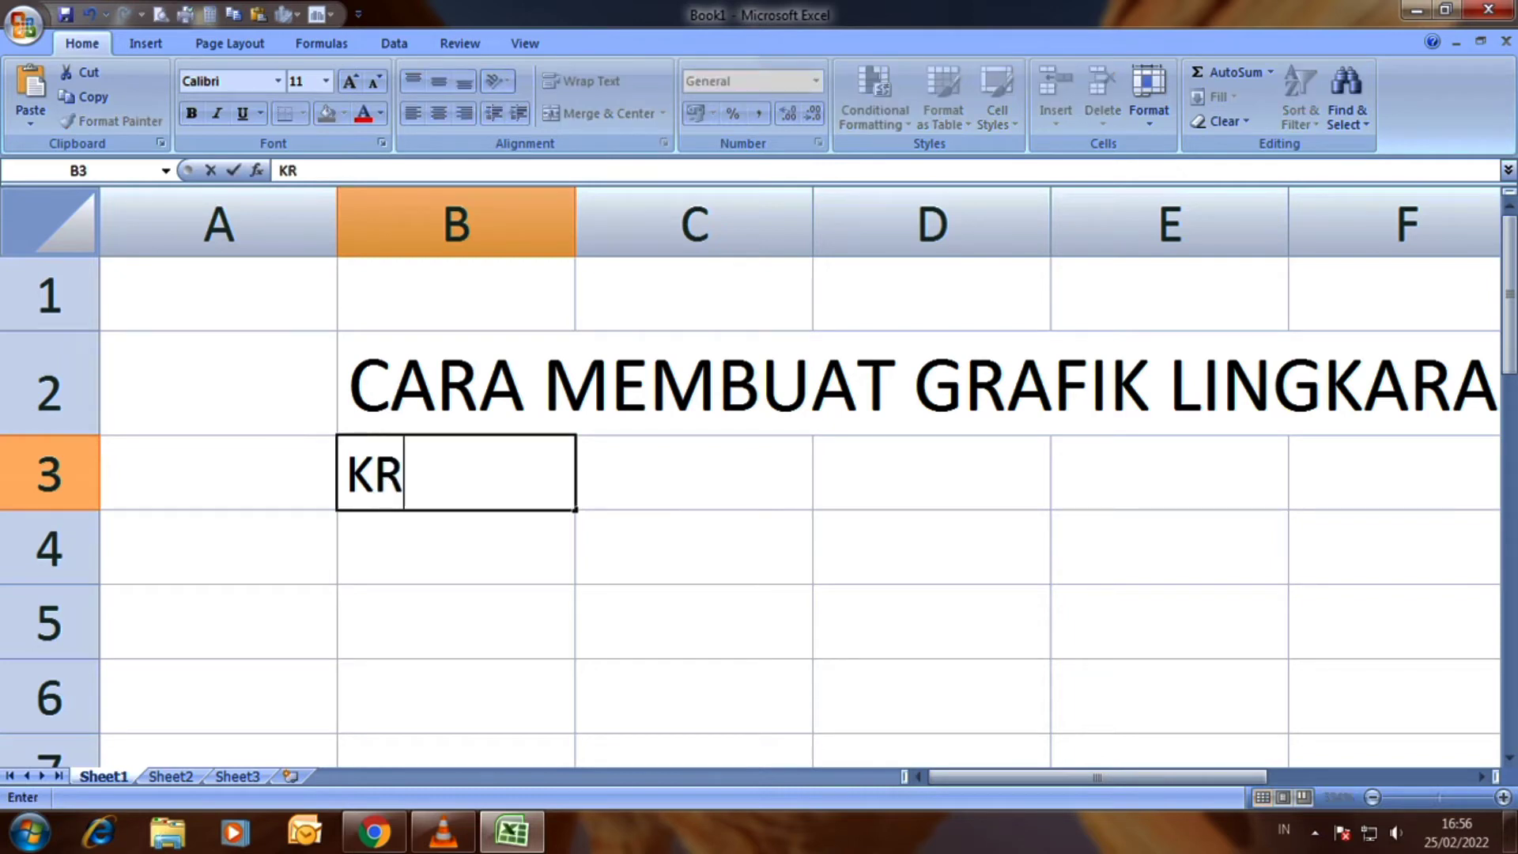
pyautogui.write('ITERIA')
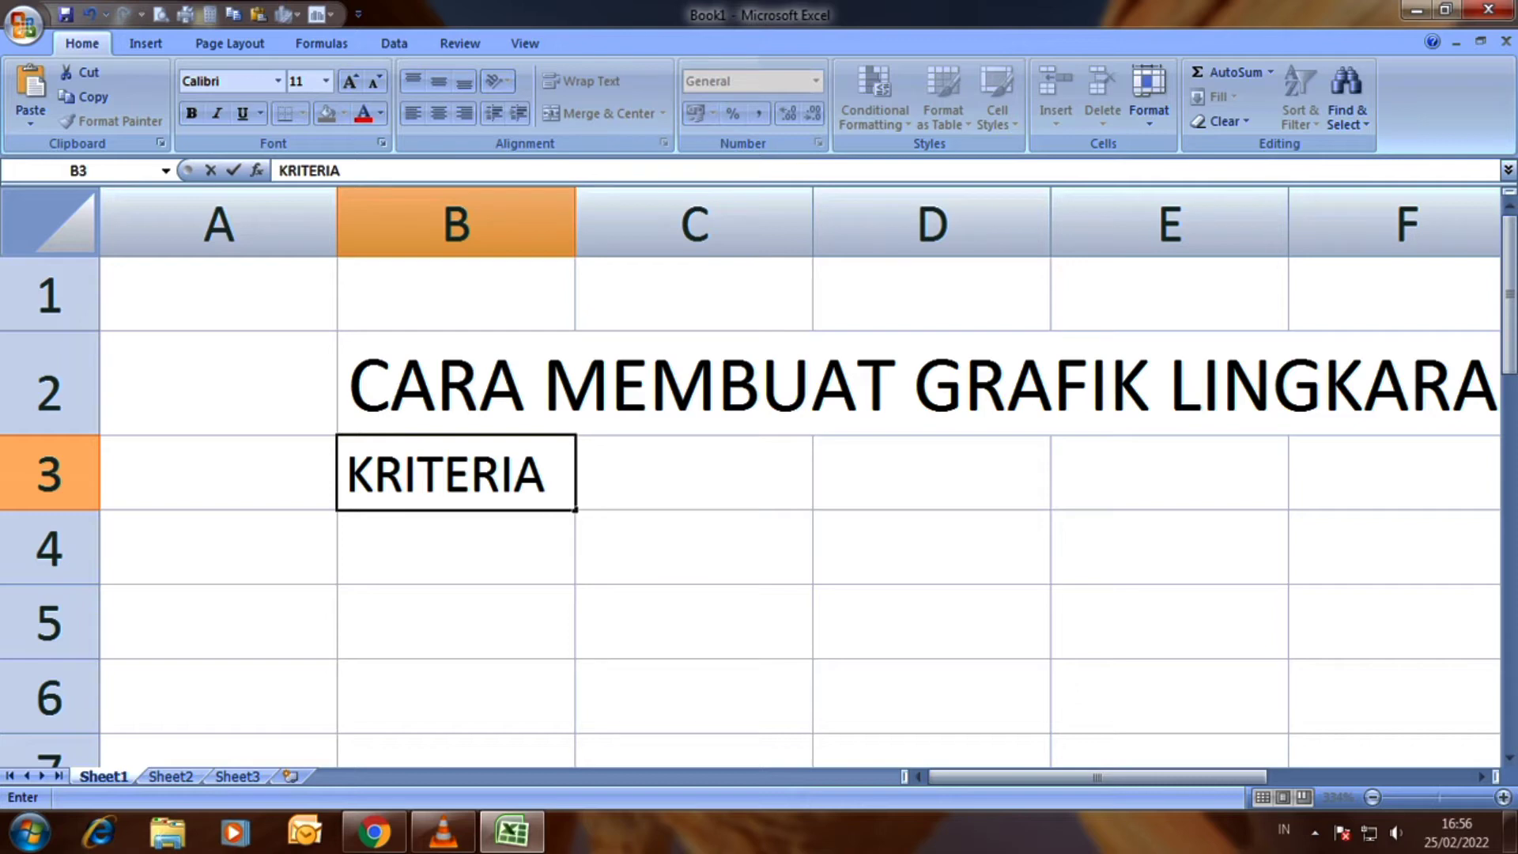
pyautogui.click(931, 621)
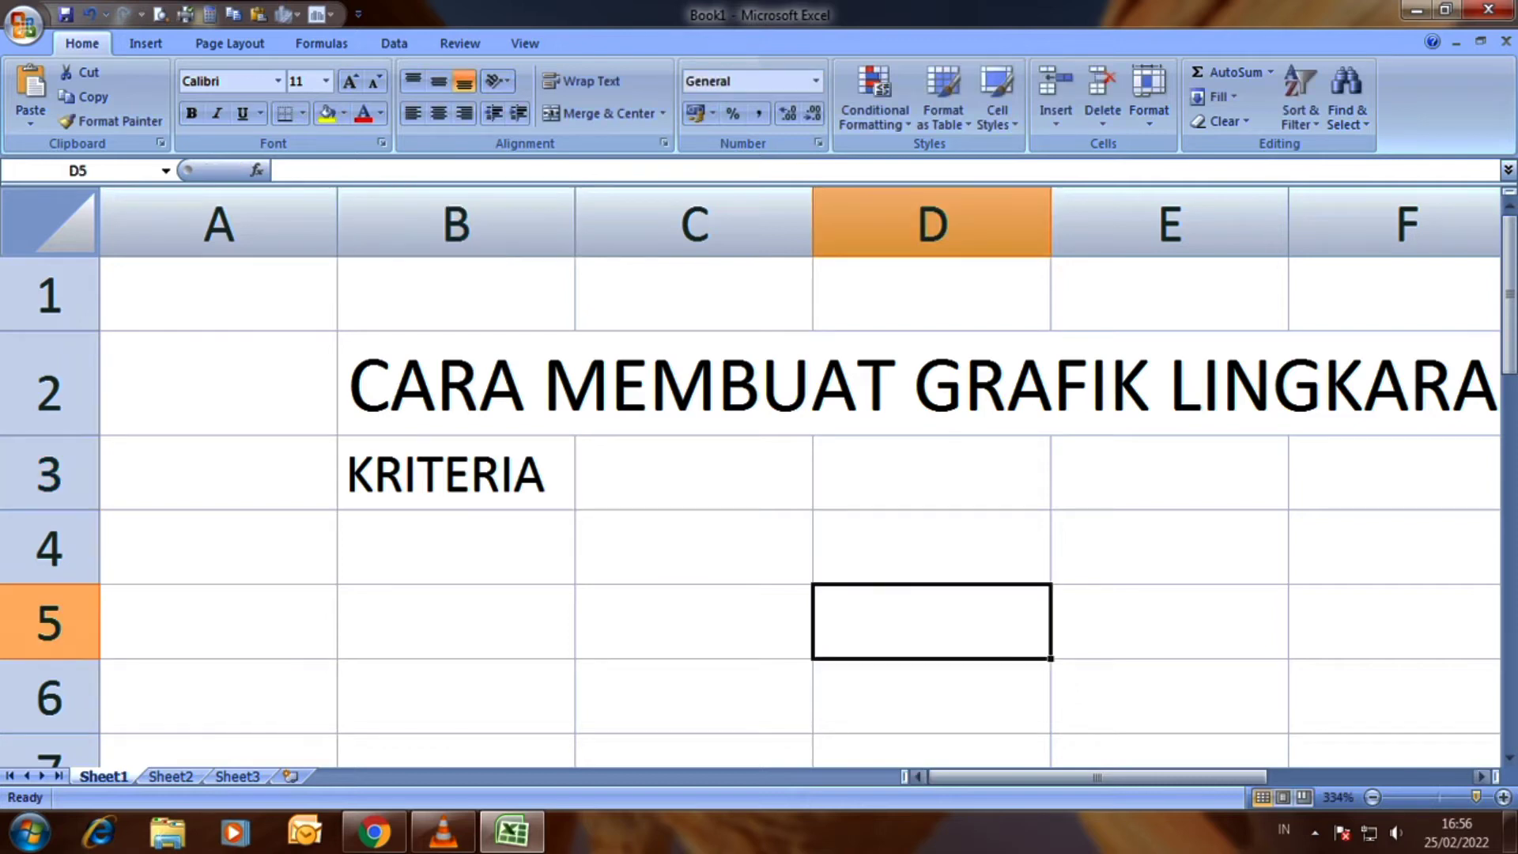
pyautogui.click(1394, 695)
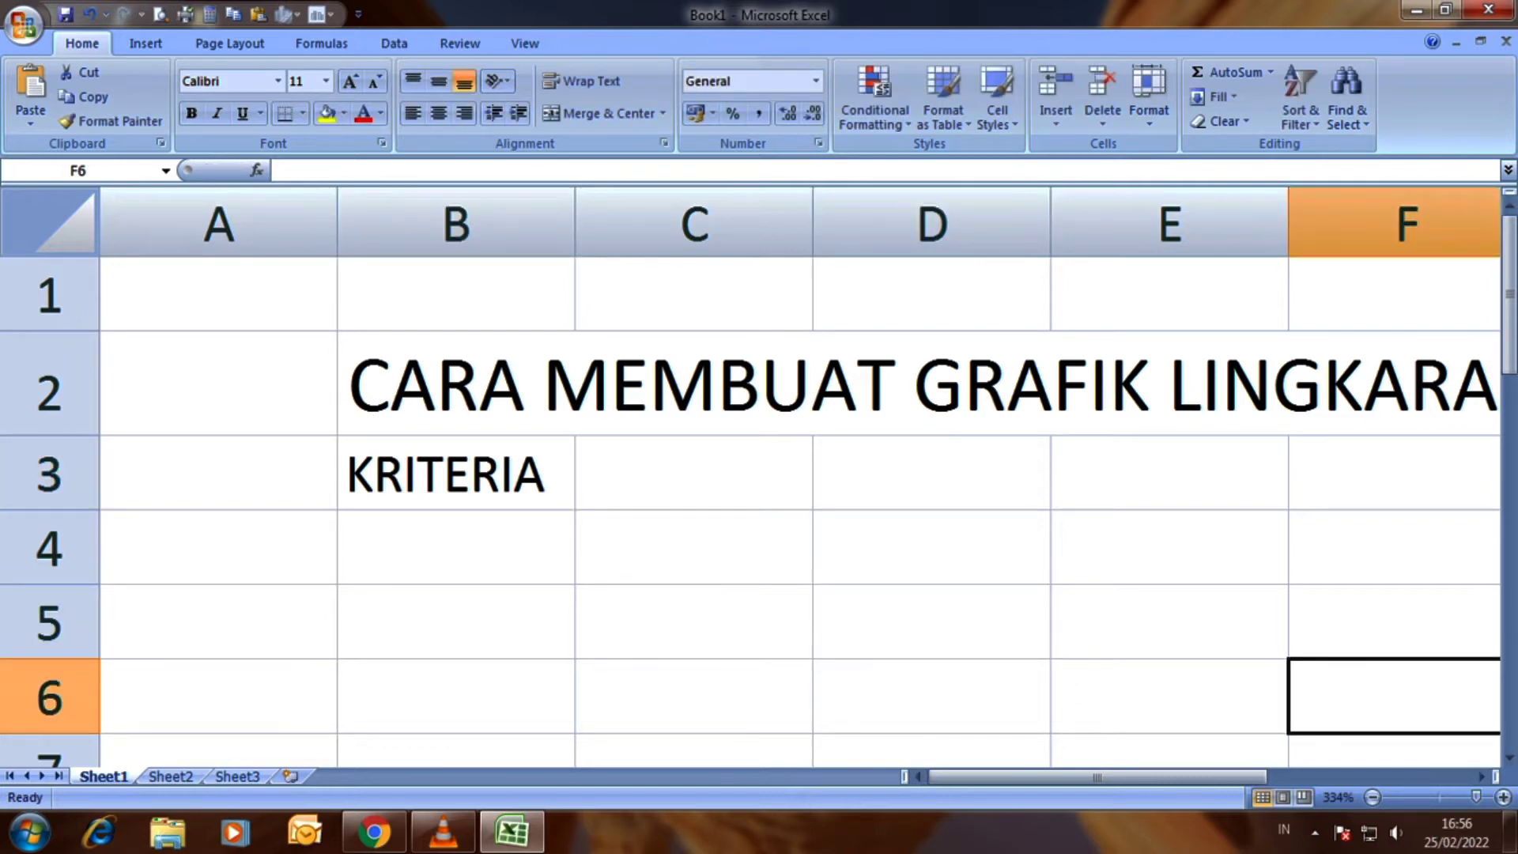
pyautogui.click(457, 472)
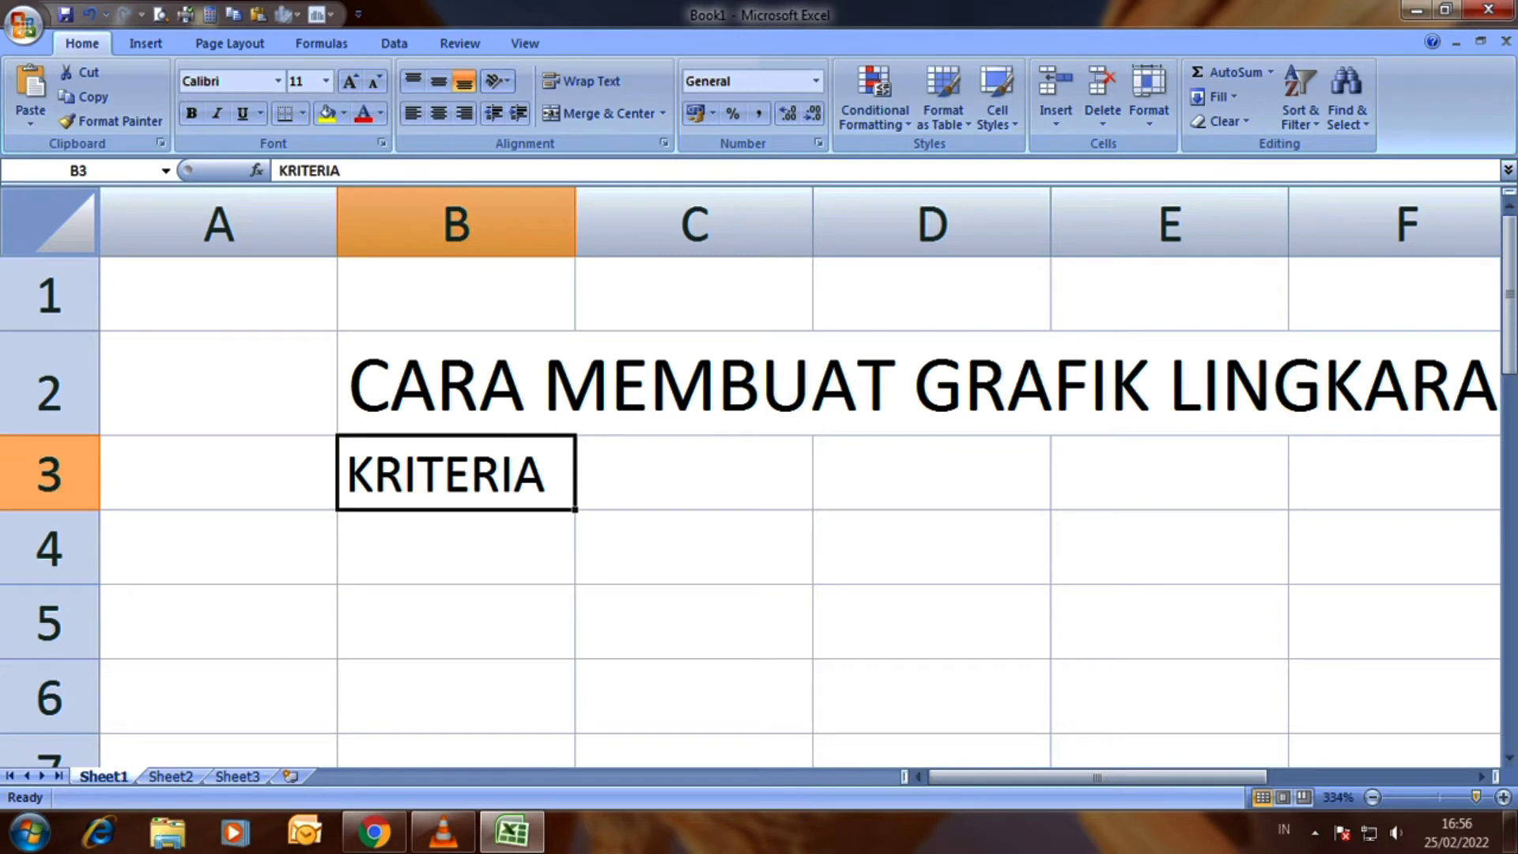
pyautogui.keyDown('ctrl'); pyautogui.scroll(1, 751, 474); pyautogui.keyUp('ctrl')
pyautogui.keyDown('ctrl'); pyautogui.scroll(1, 751, 474); pyautogui.keyUp('ctrl')
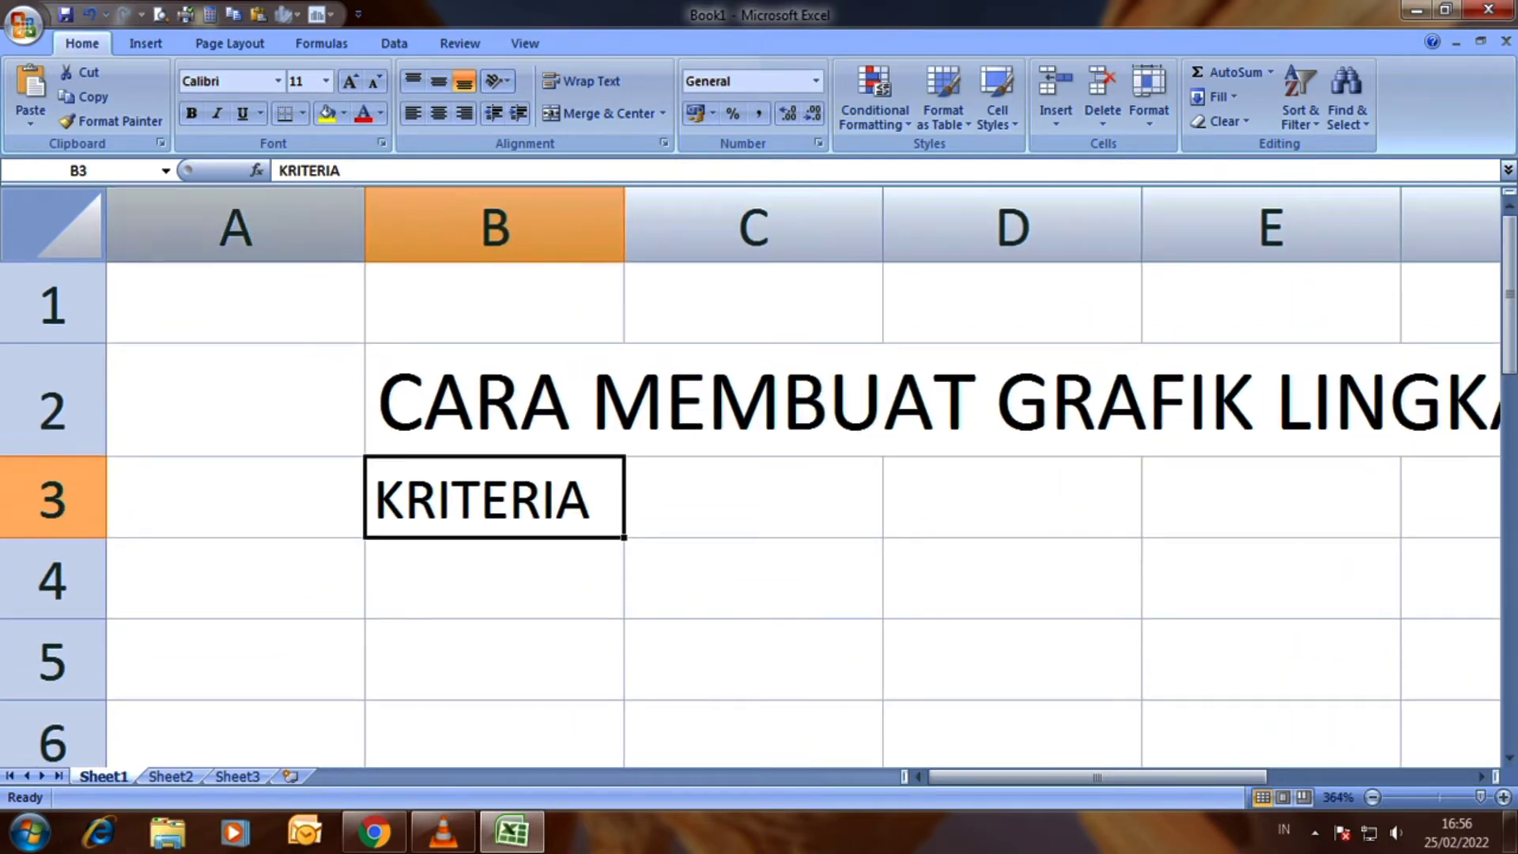
# Set B3 to font size 16 and extend its text to KRITERIA PENILAIAN PRESTASI KARYAWAN
pyautogui.click(325, 81)
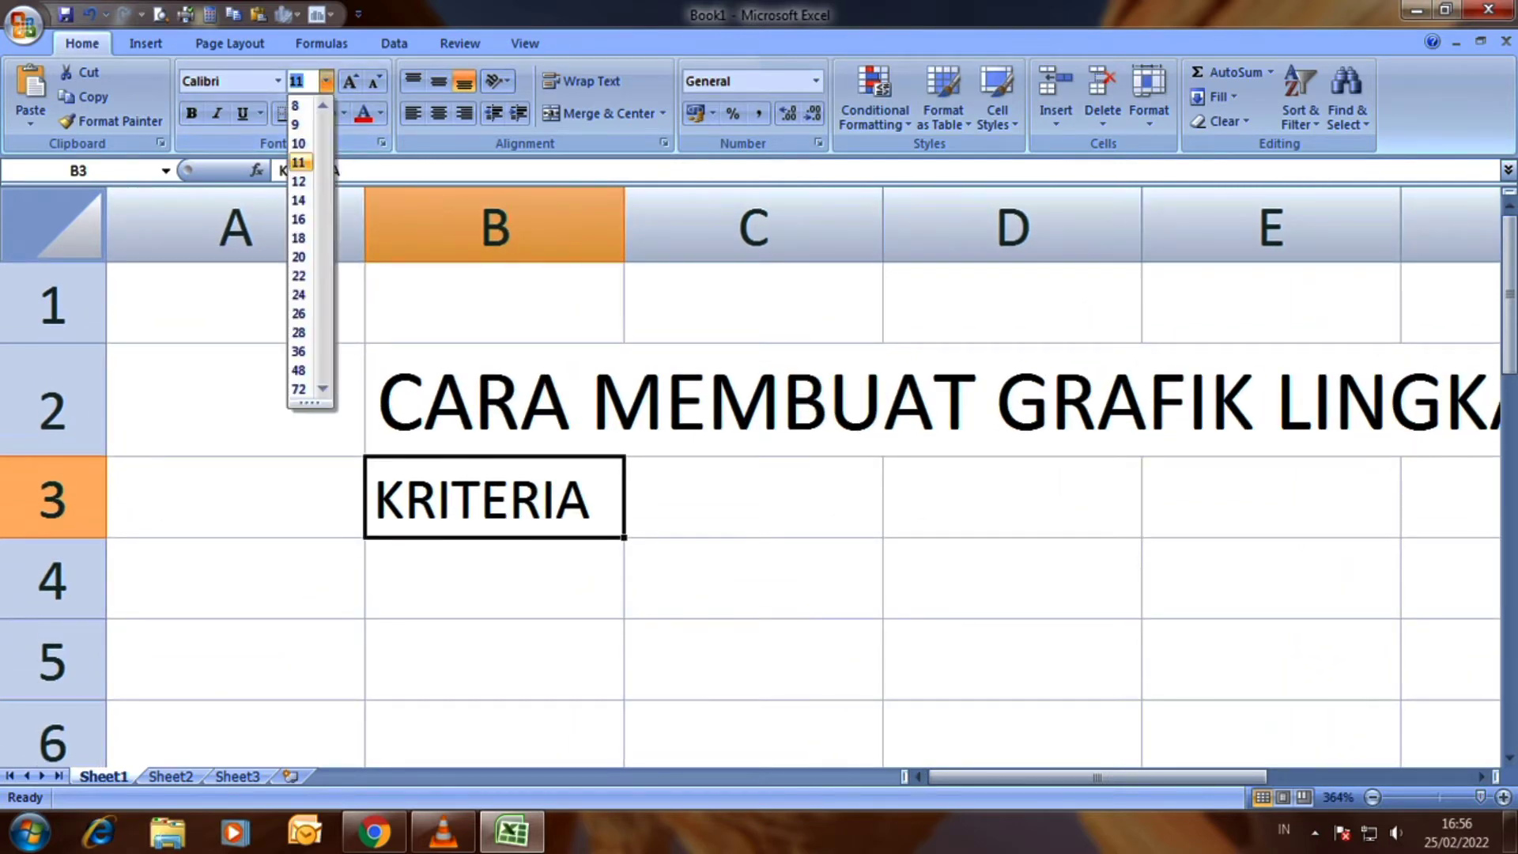
pyautogui.click(298, 219)
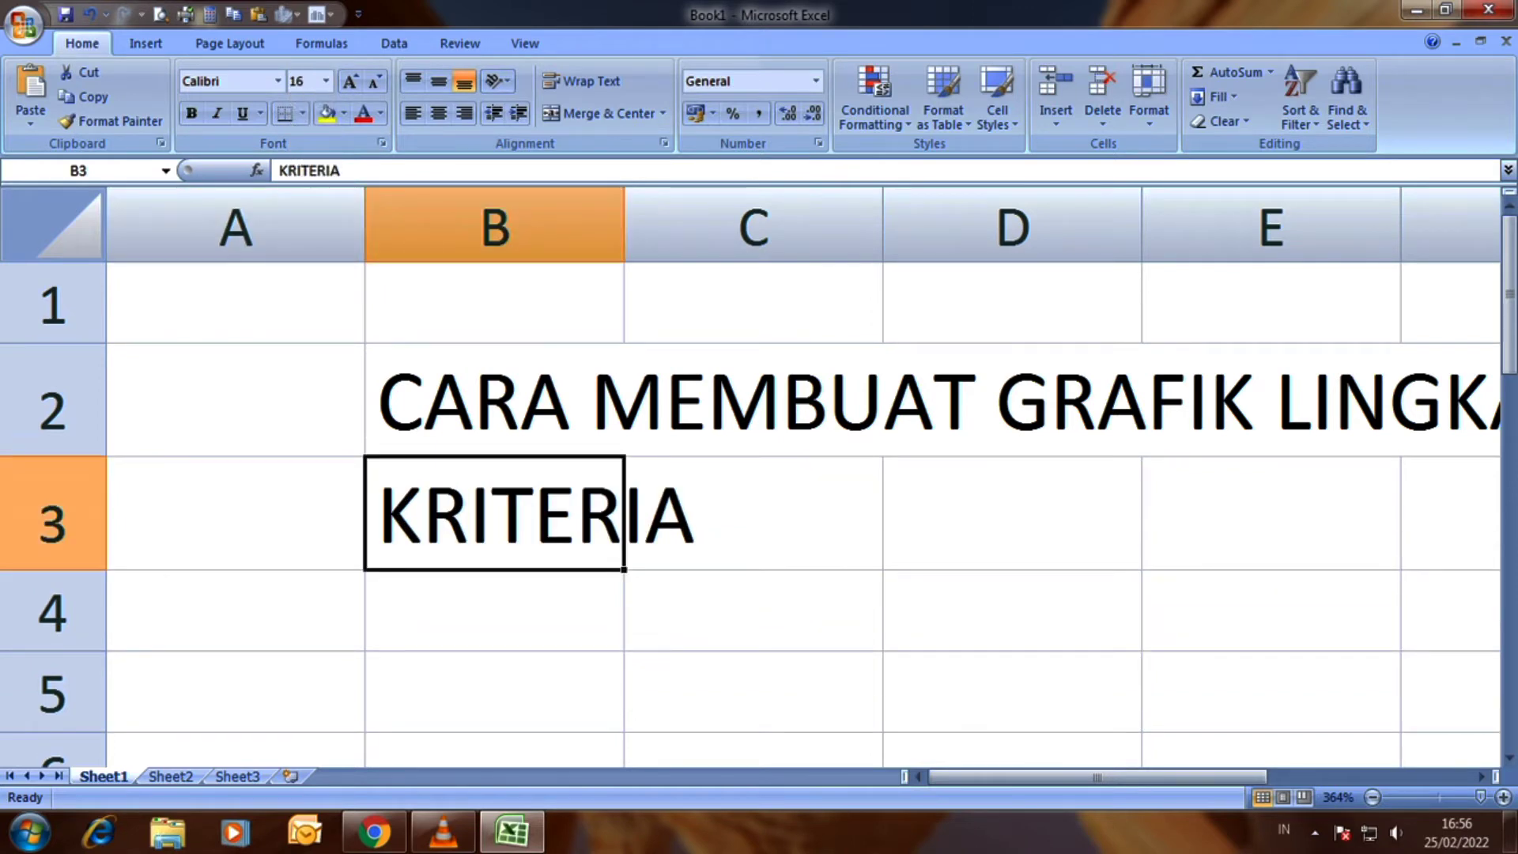
pyautogui.doubleClick(492, 514)
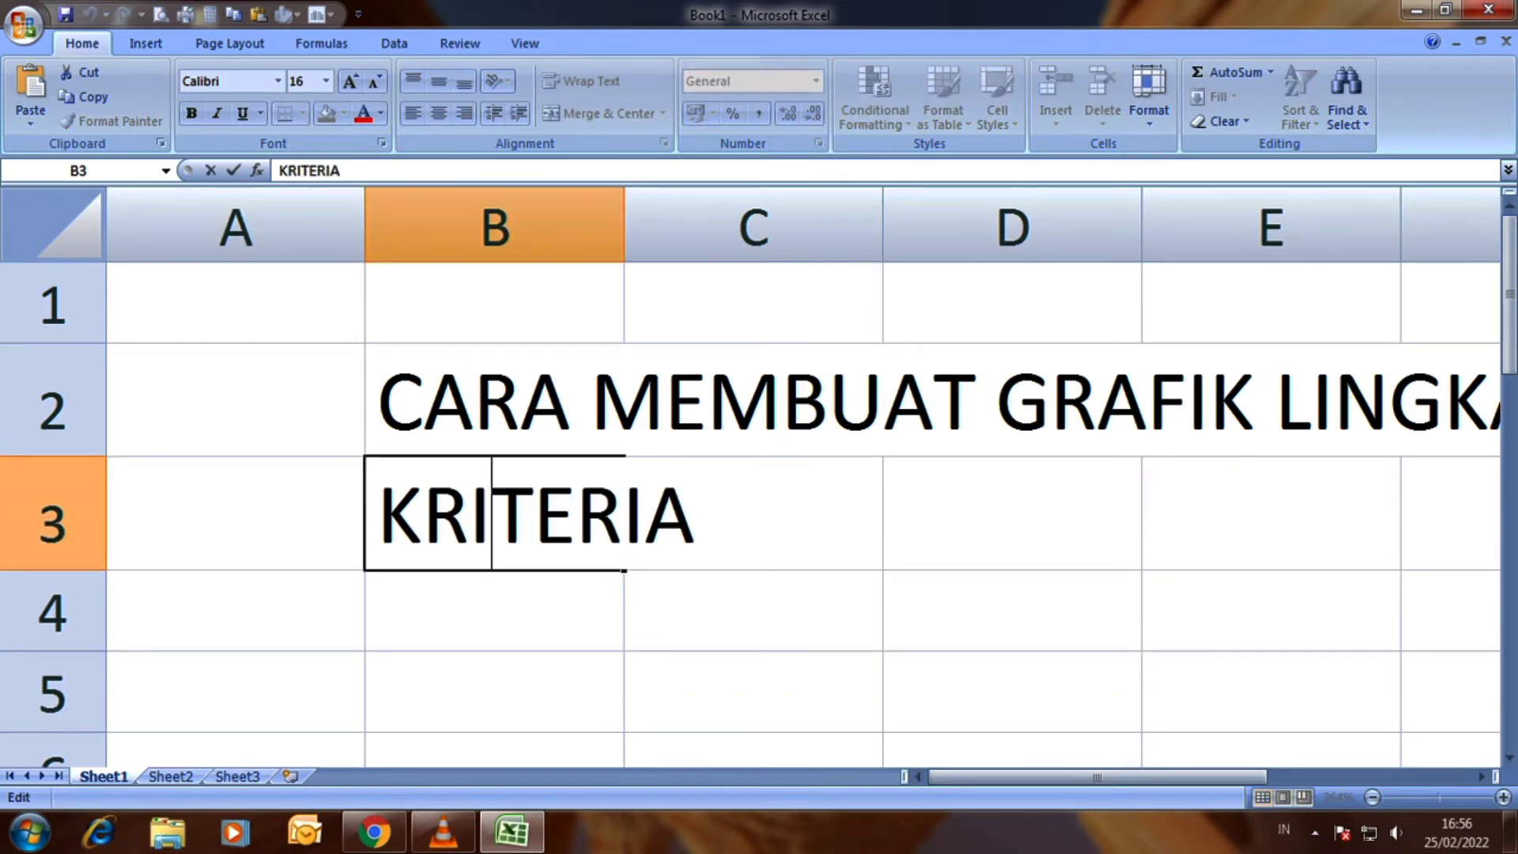
pyautogui.press('Right')
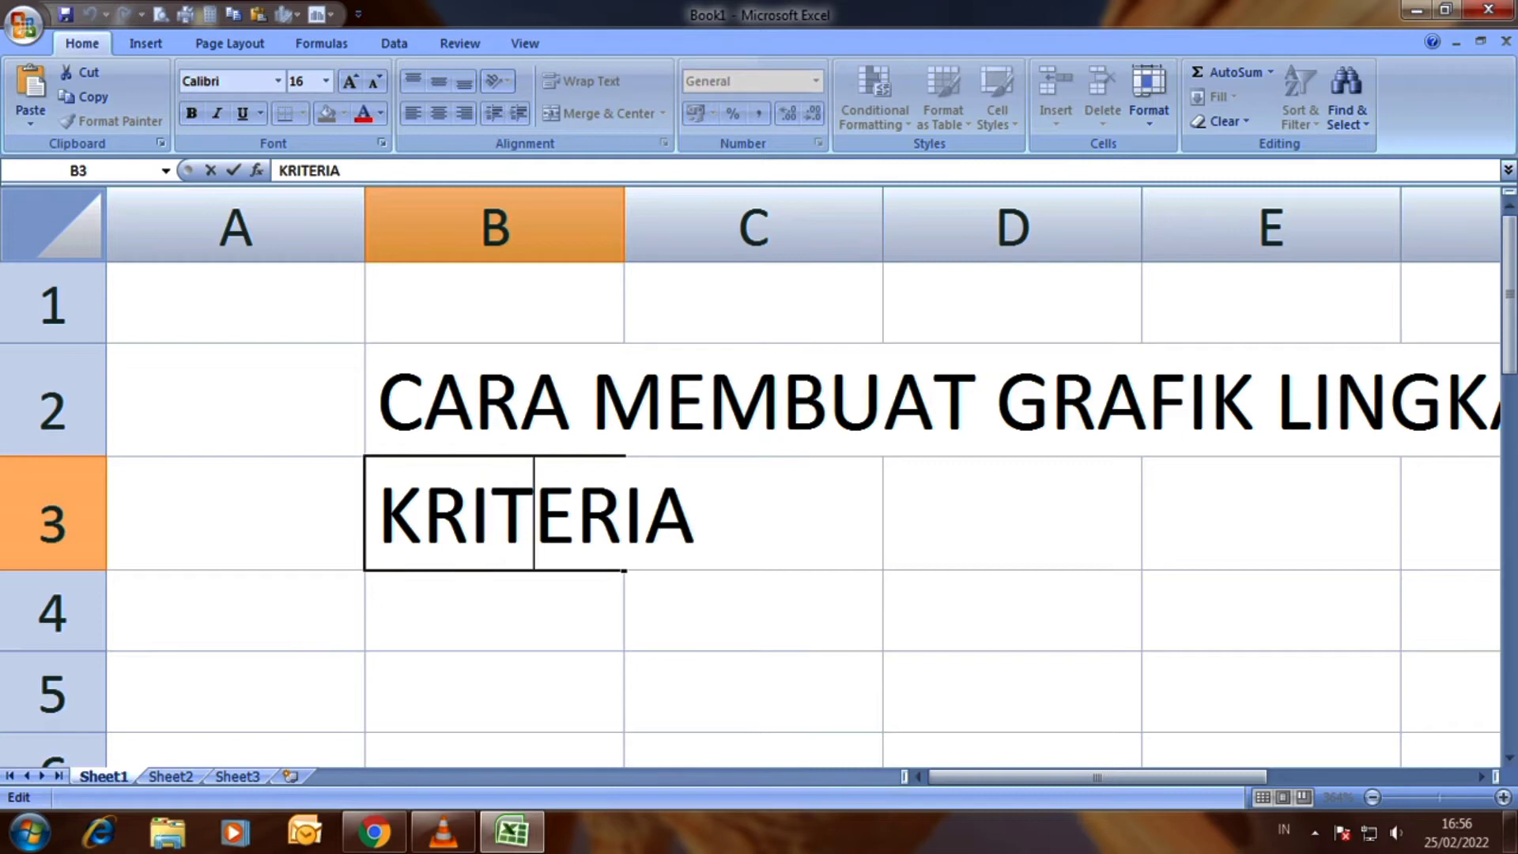
pyautogui.press('Right')
pyautogui.press('Right')
pyautogui.press('Right')
pyautogui.press('BackSpace')
pyautogui.press('BackSpace')
pyautogui.press('BackSpace')
pyautogui.press('BackSpace')
pyautogui.press('BackSpace')
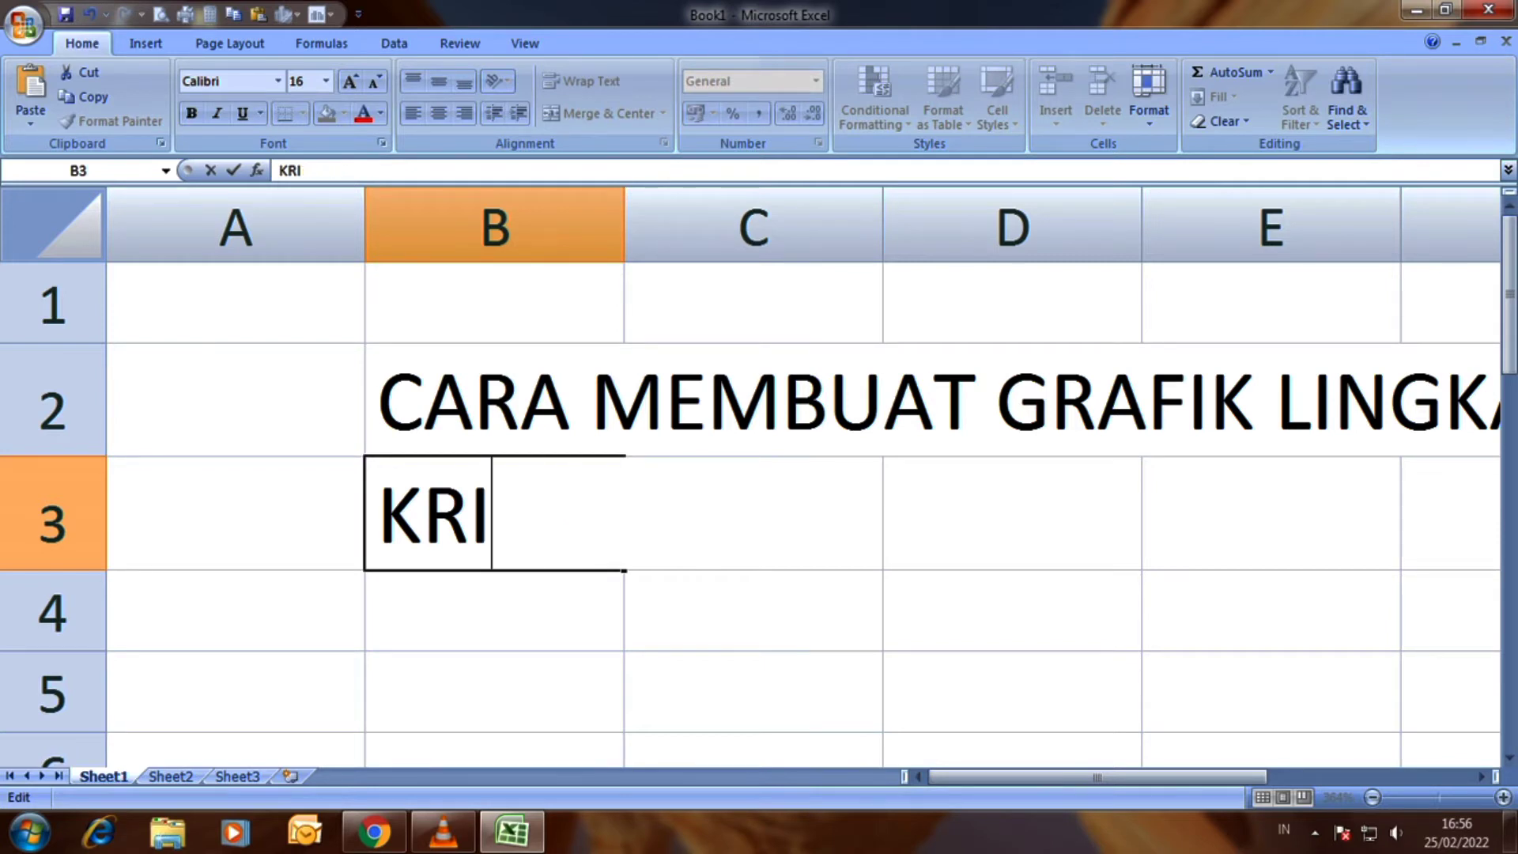
pyautogui.write('TER')
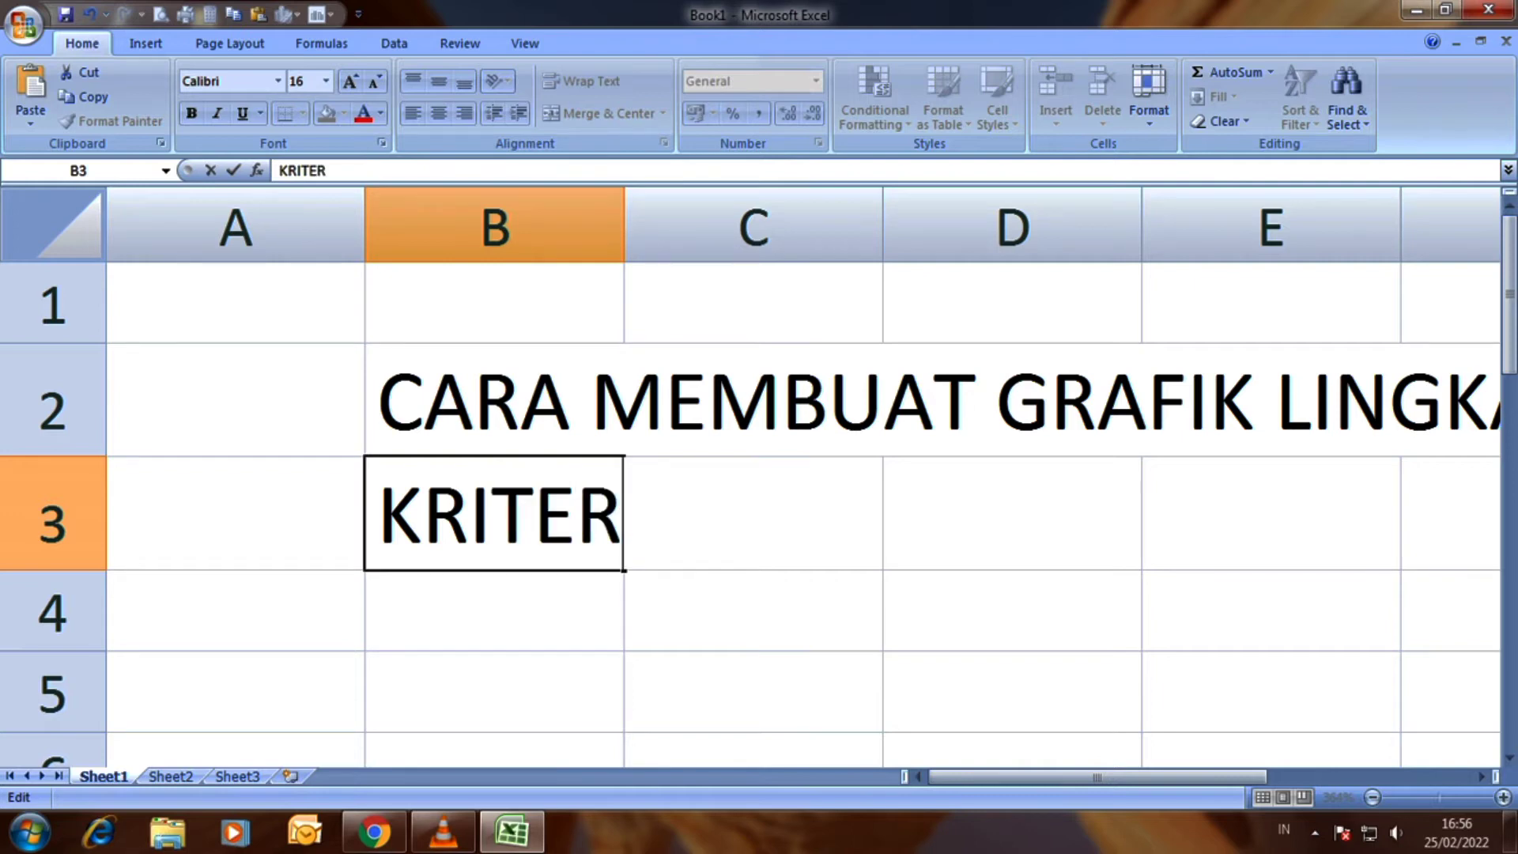
pyautogui.write('IA')
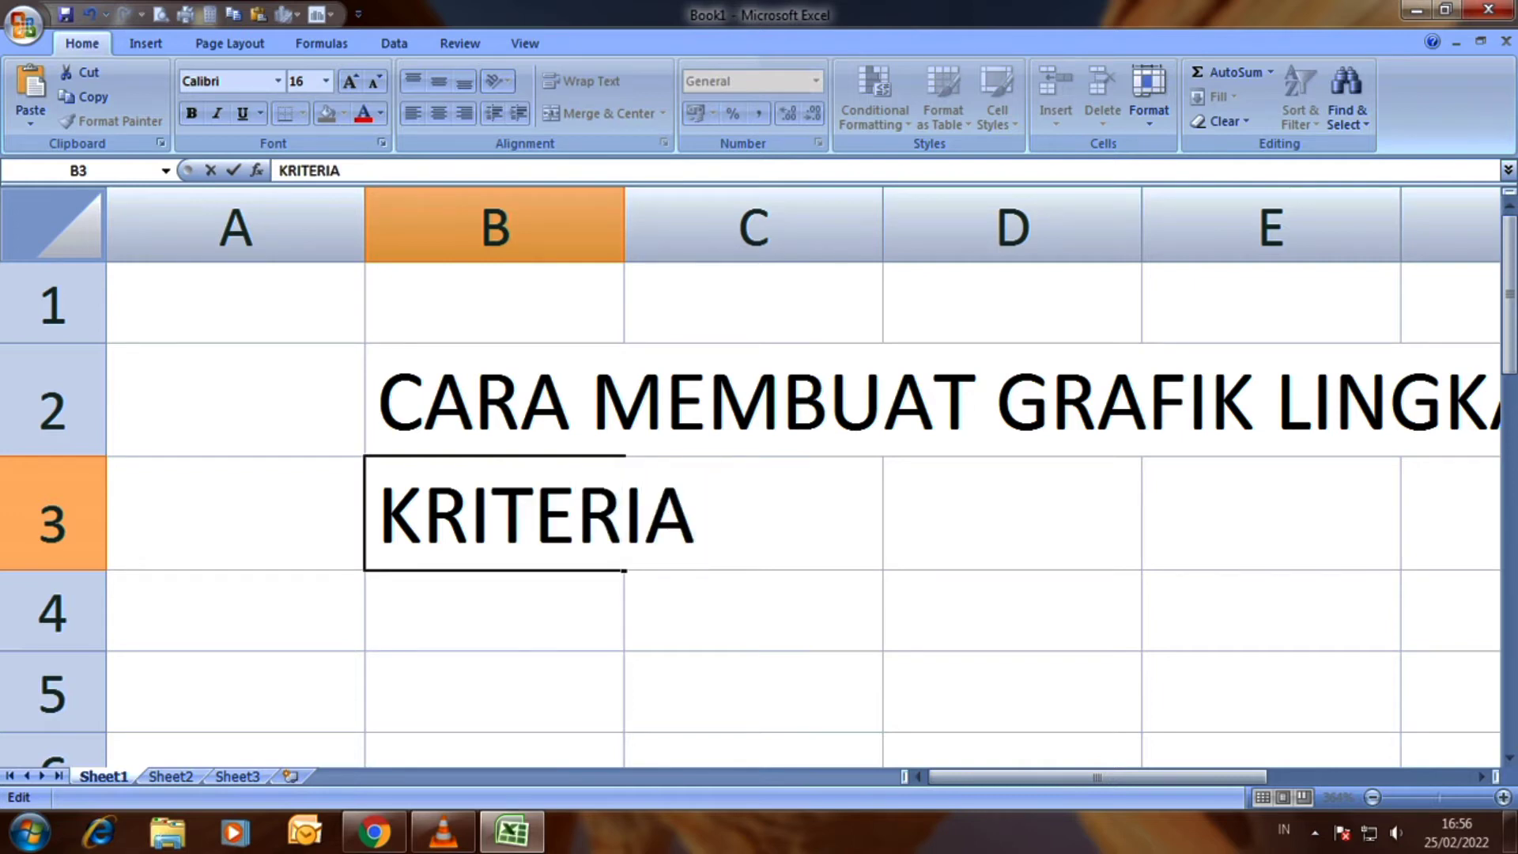
pyautogui.write(' PE')
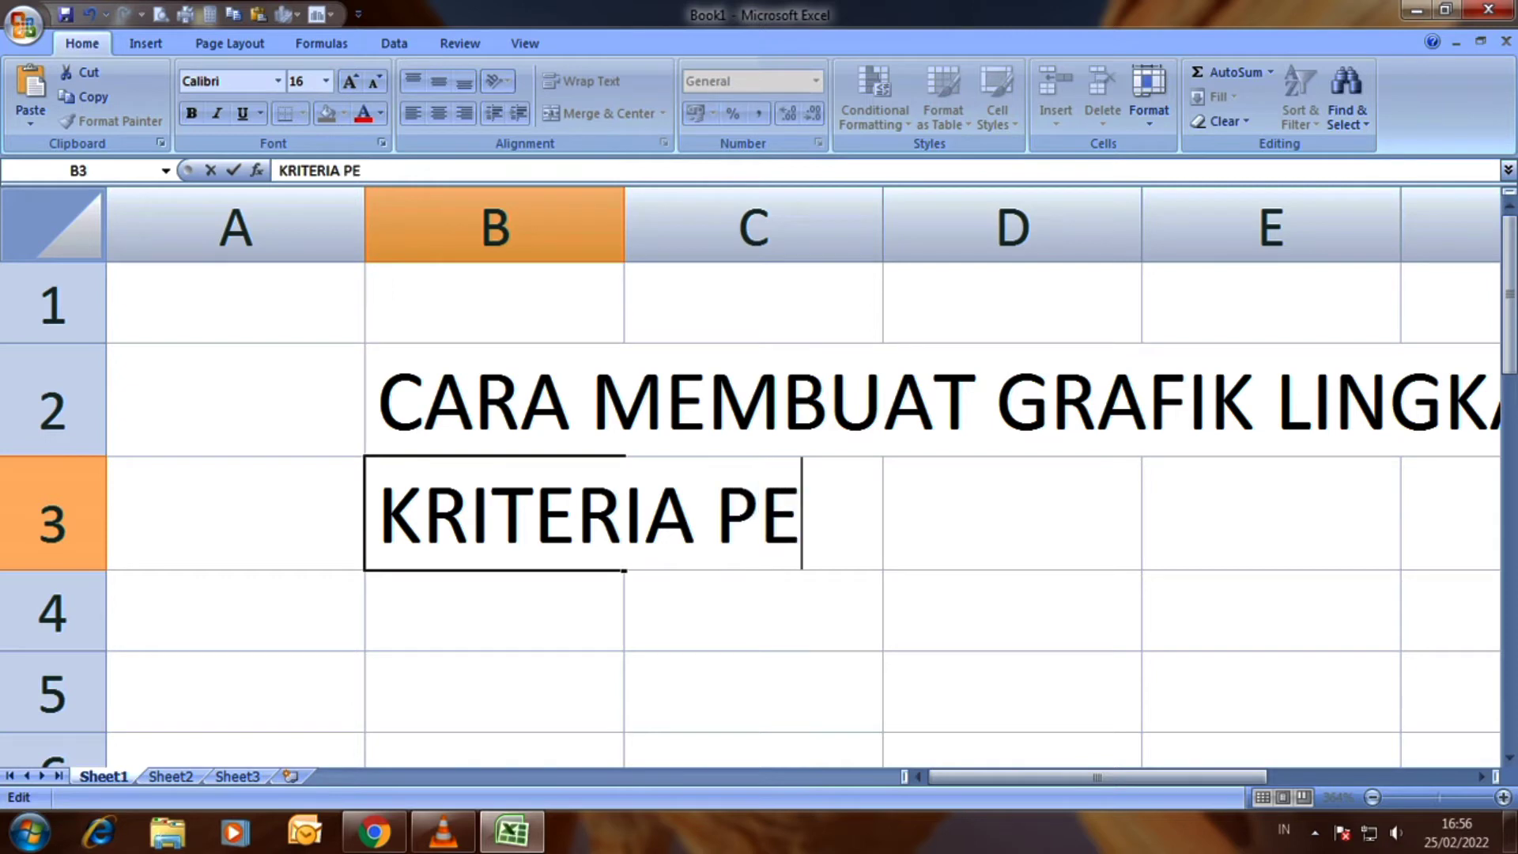
pyautogui.write('NILAIAN')
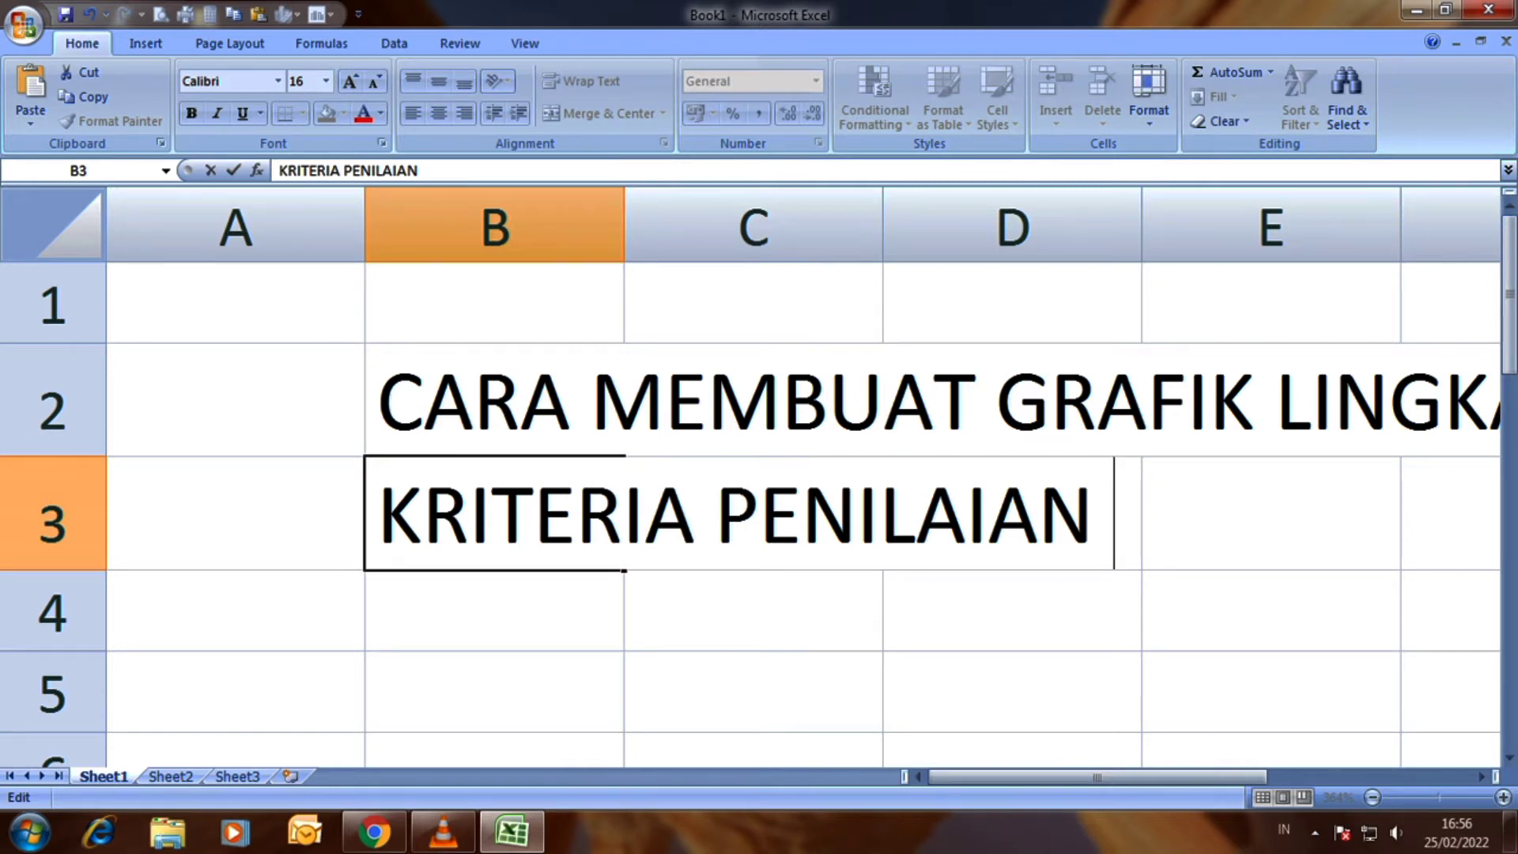
pyautogui.write('PRE')
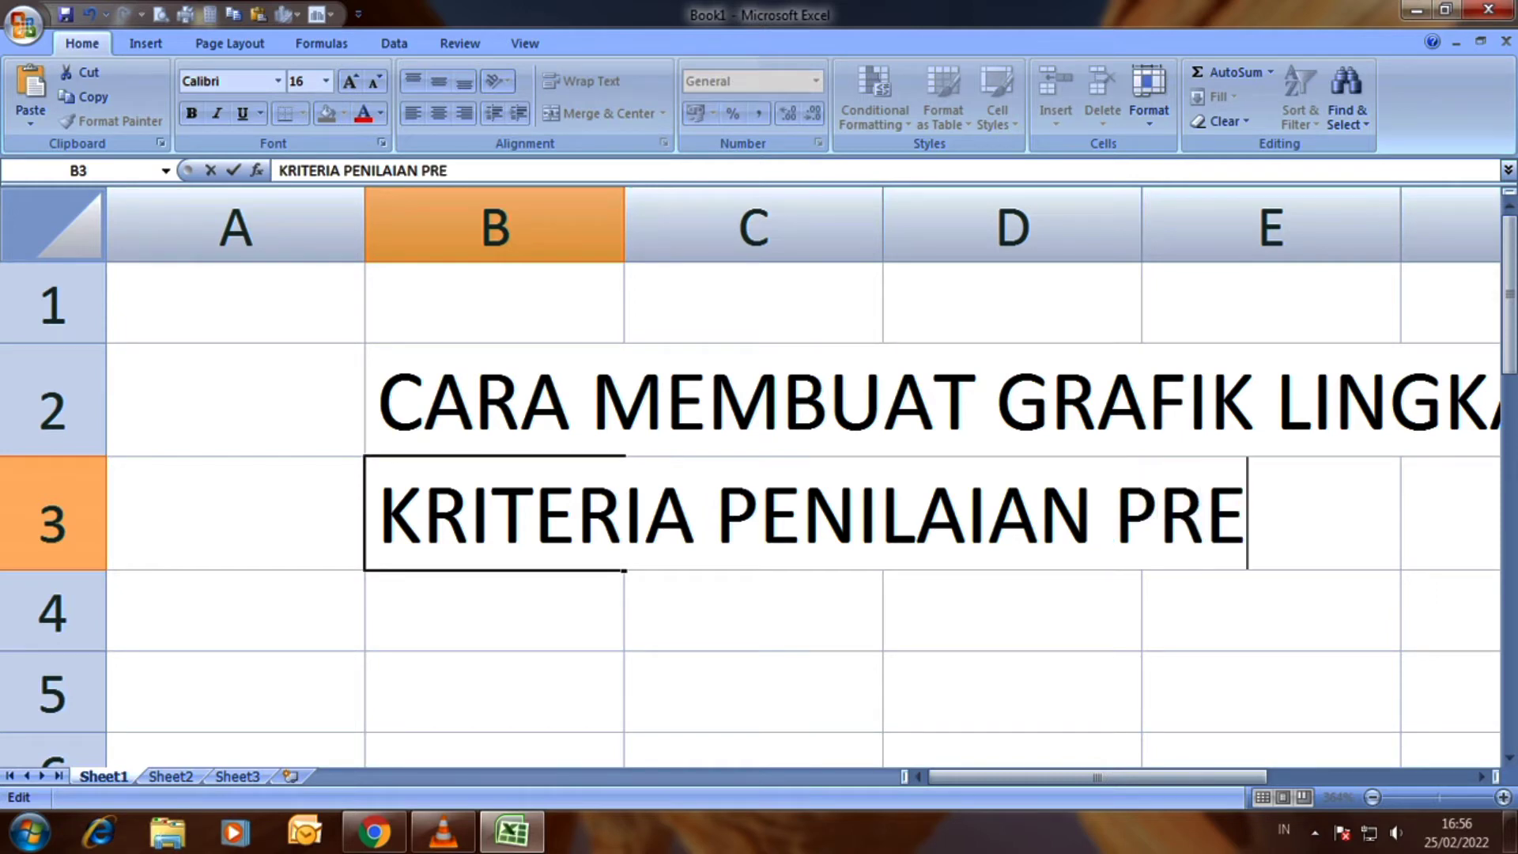
pyautogui.write('STAS')
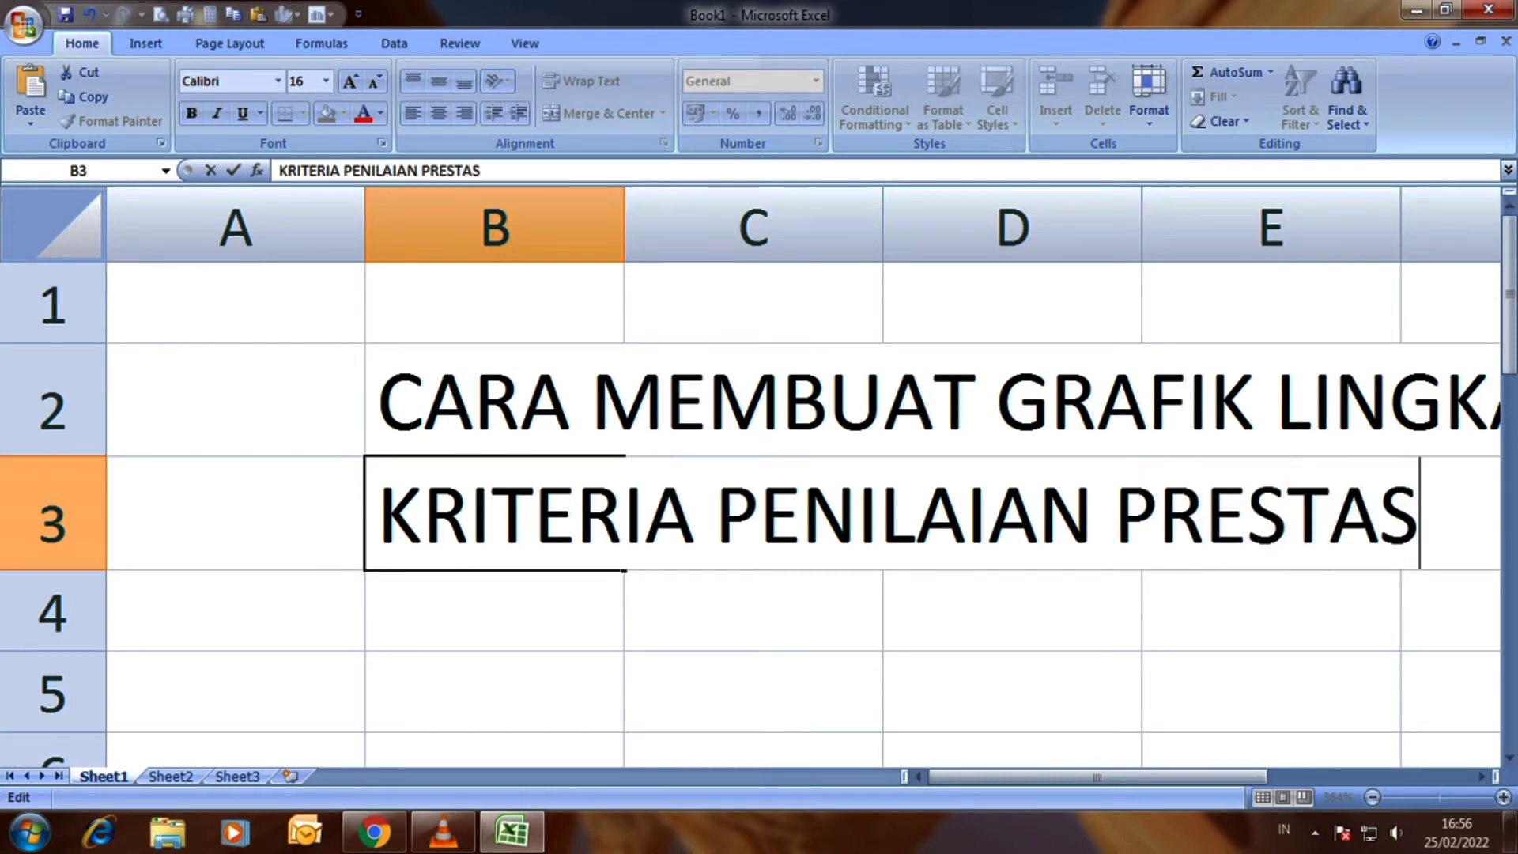
pyautogui.write('I KA')
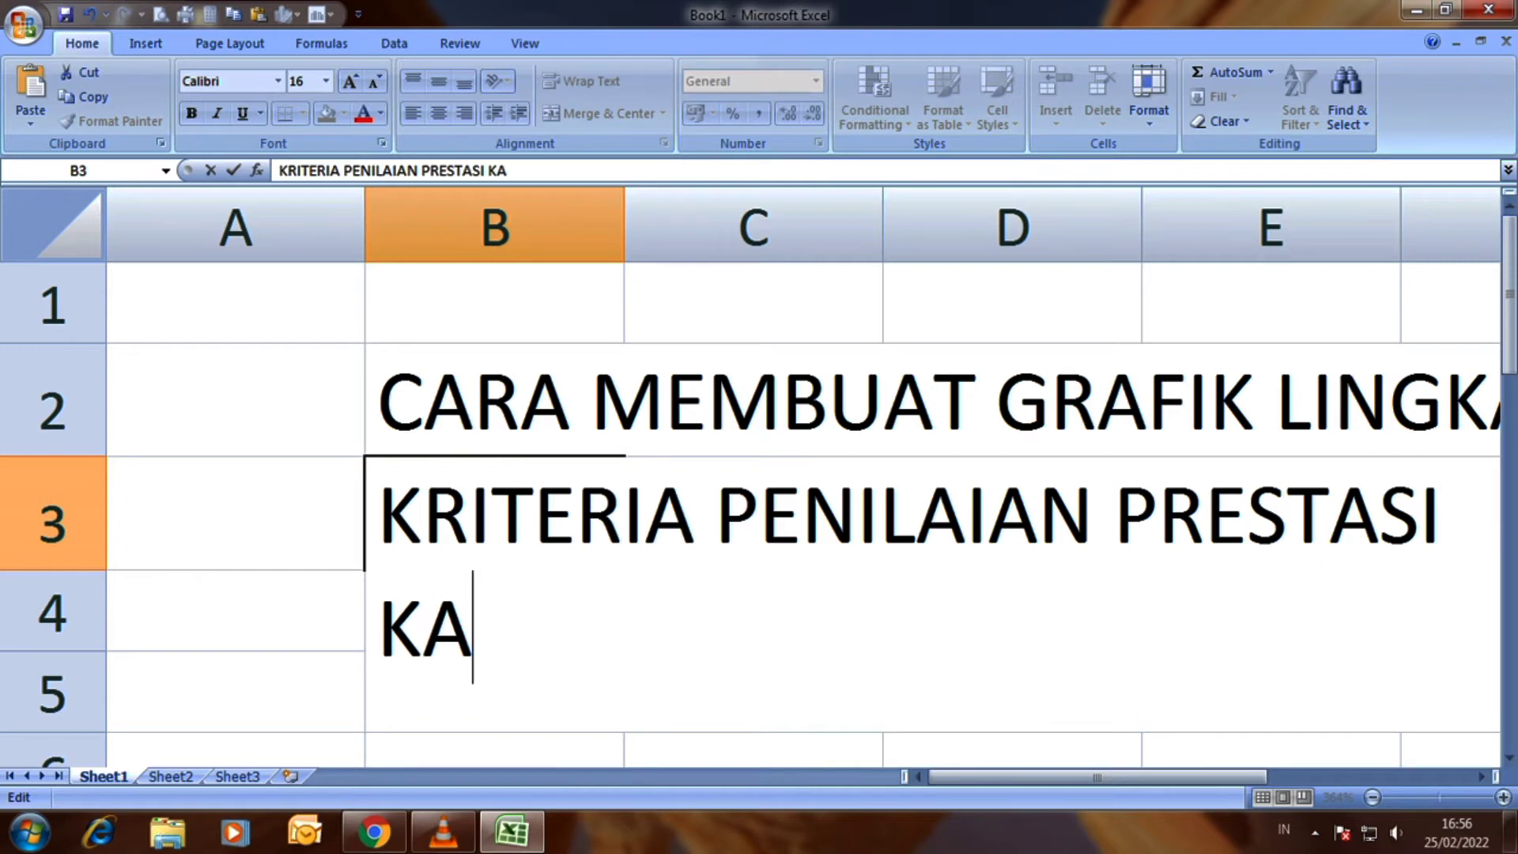
pyautogui.write('RYAWA')
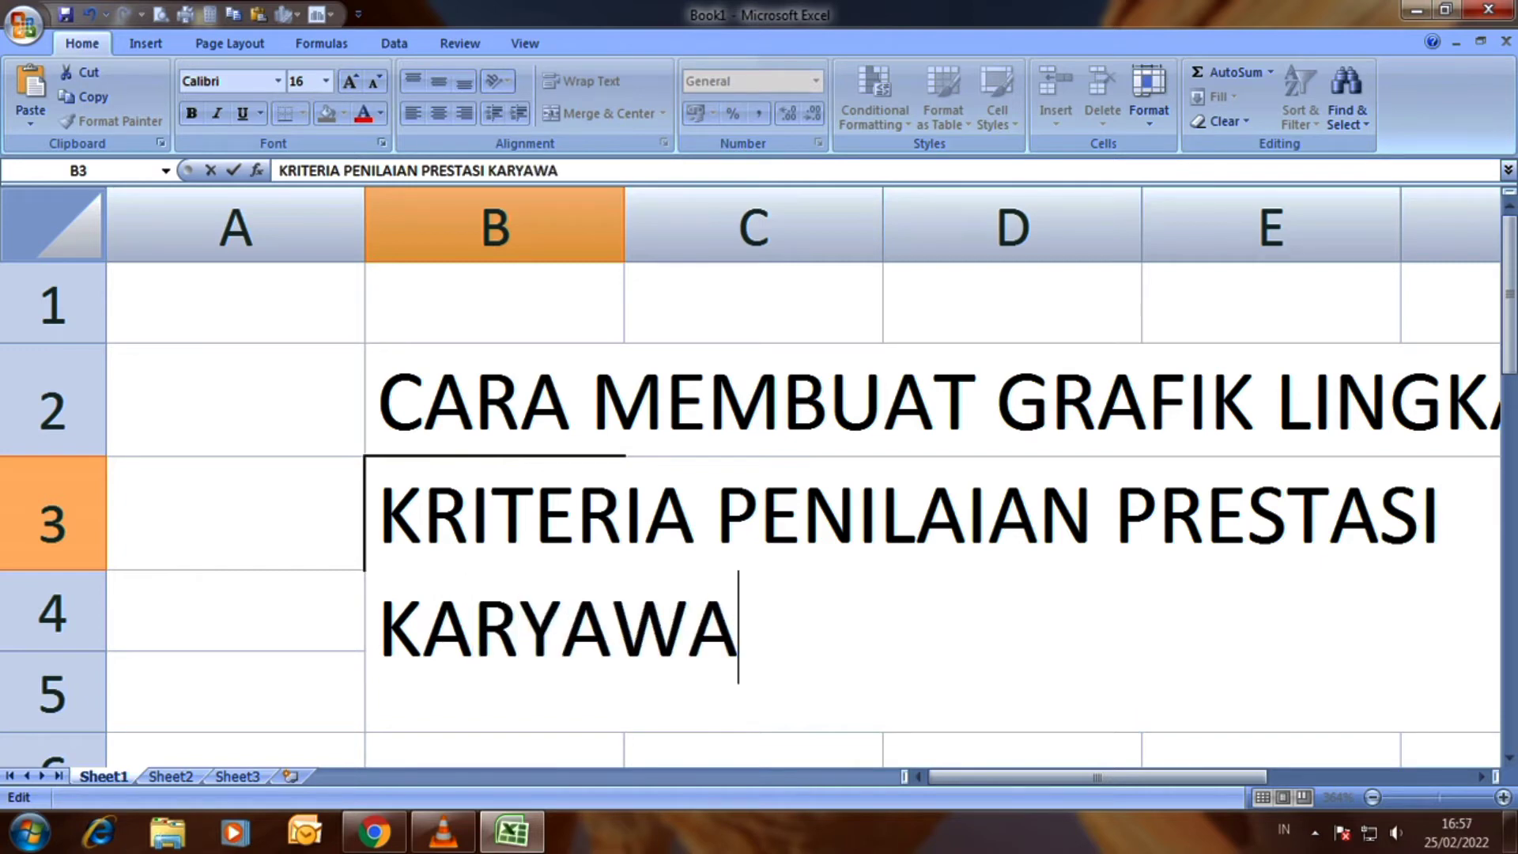
pyautogui.write('N')
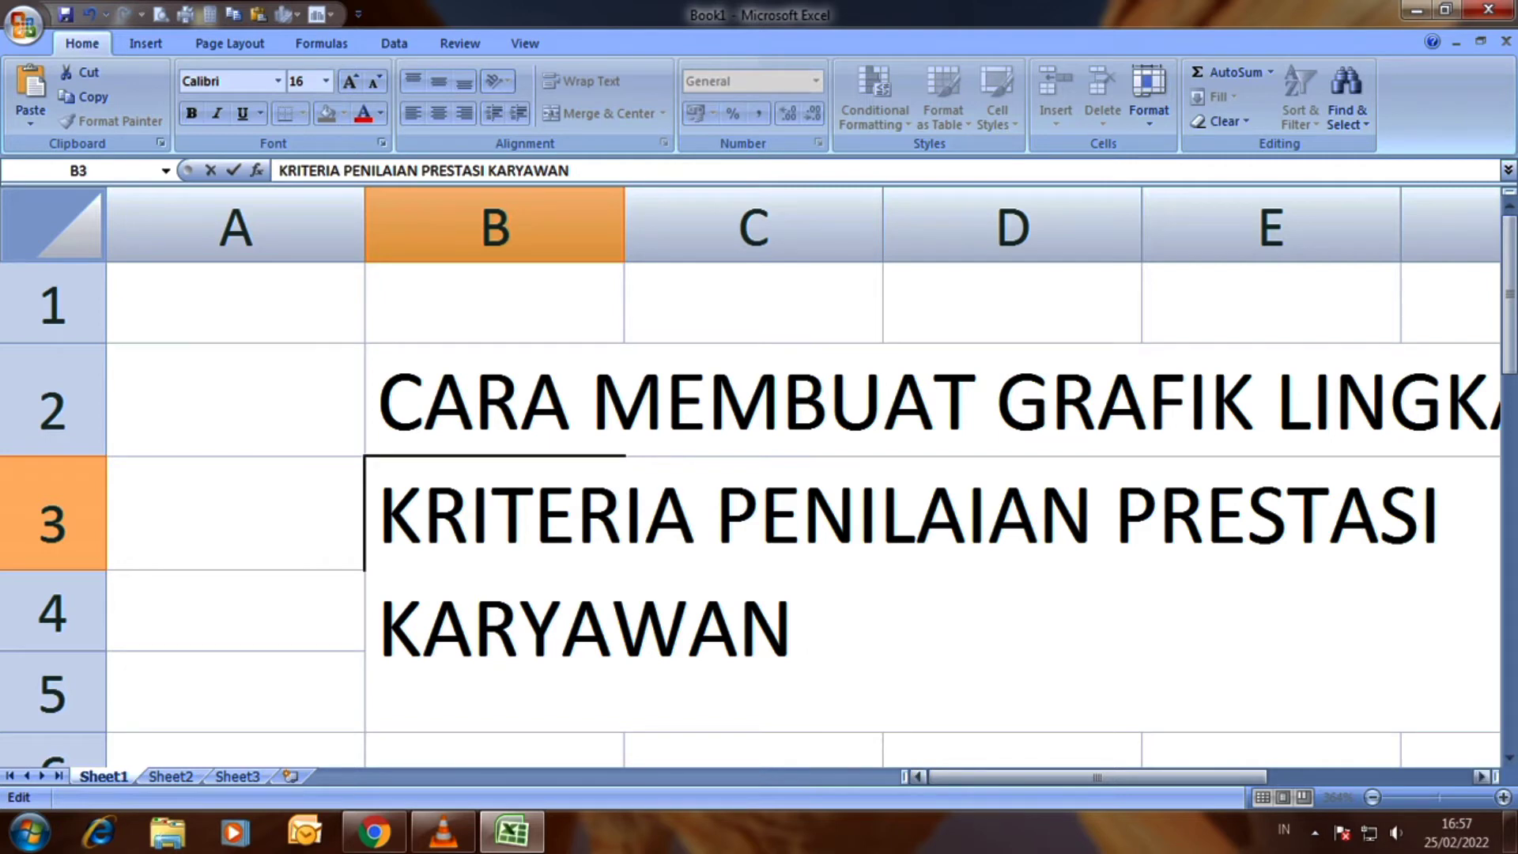
# Enter PT.YADHISTIRA INDONESIA TBK in cell B4 and confirm it
pyautogui.click(1450, 751)
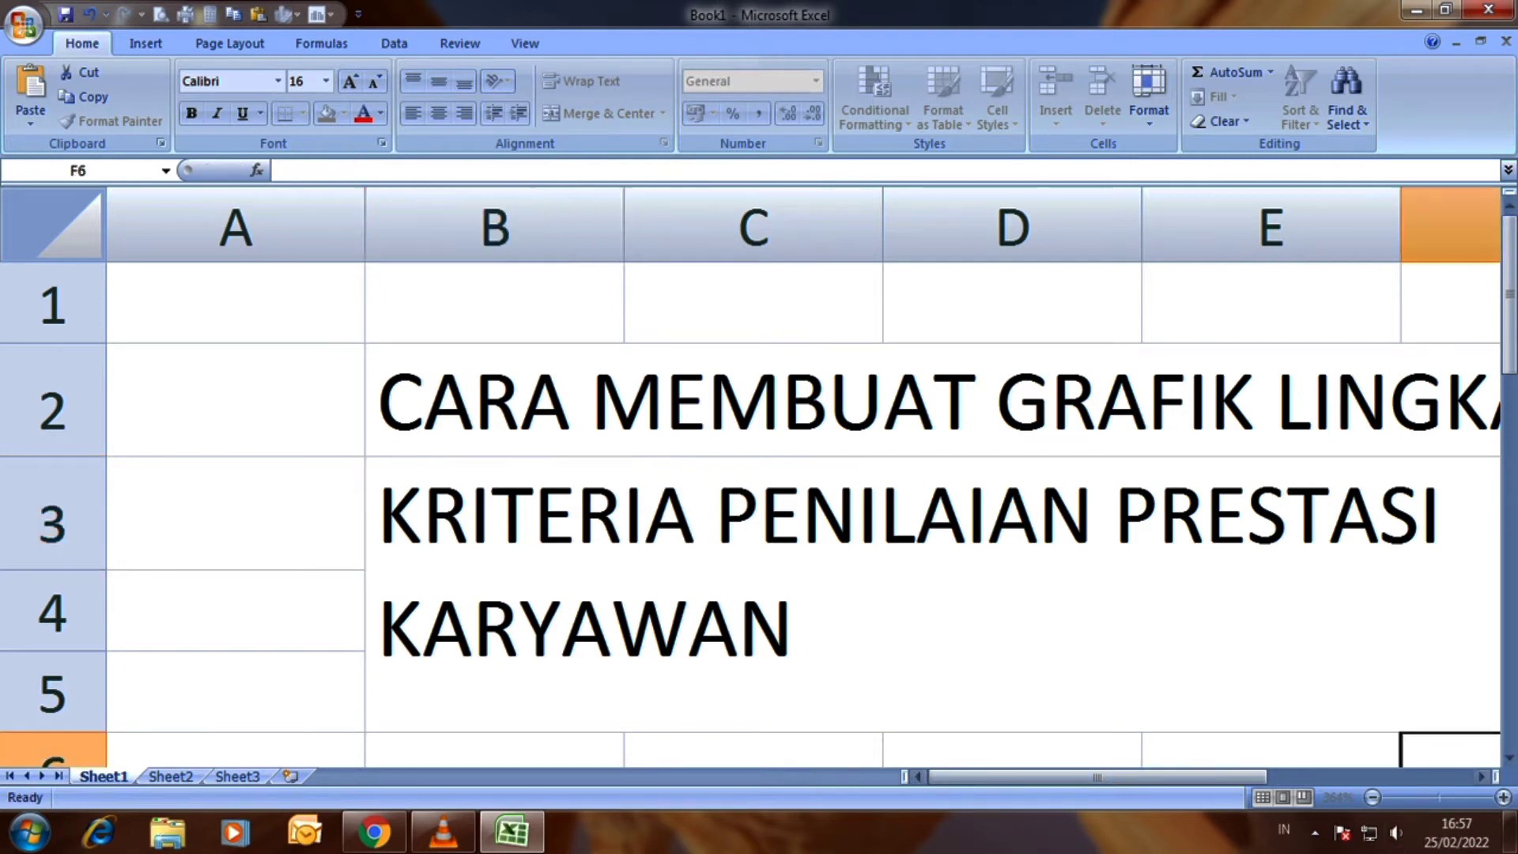
pyautogui.scroll(-5, 751, 475)
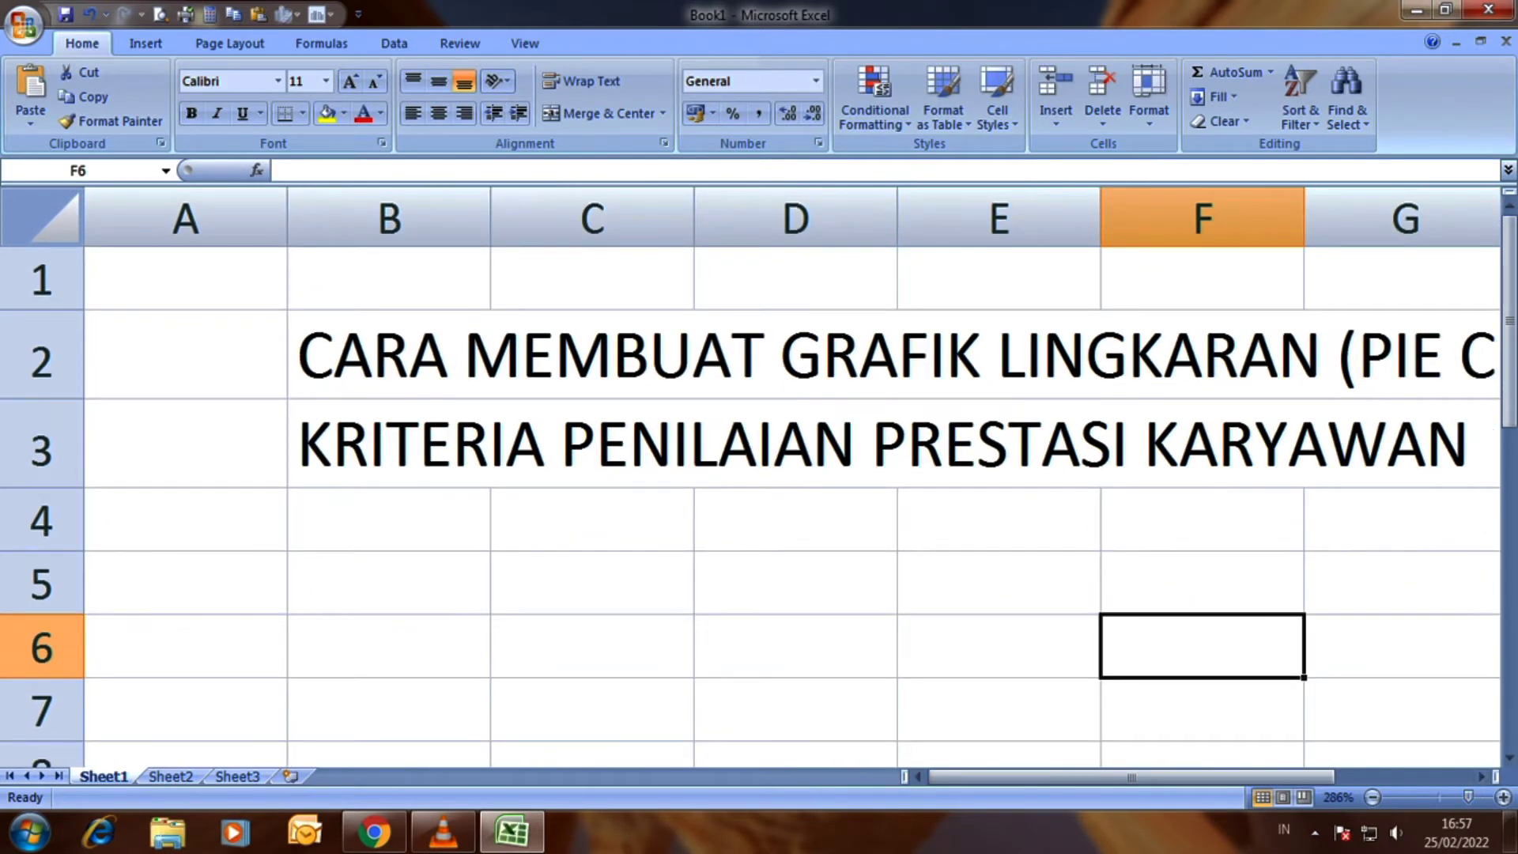
pyautogui.click(388, 519)
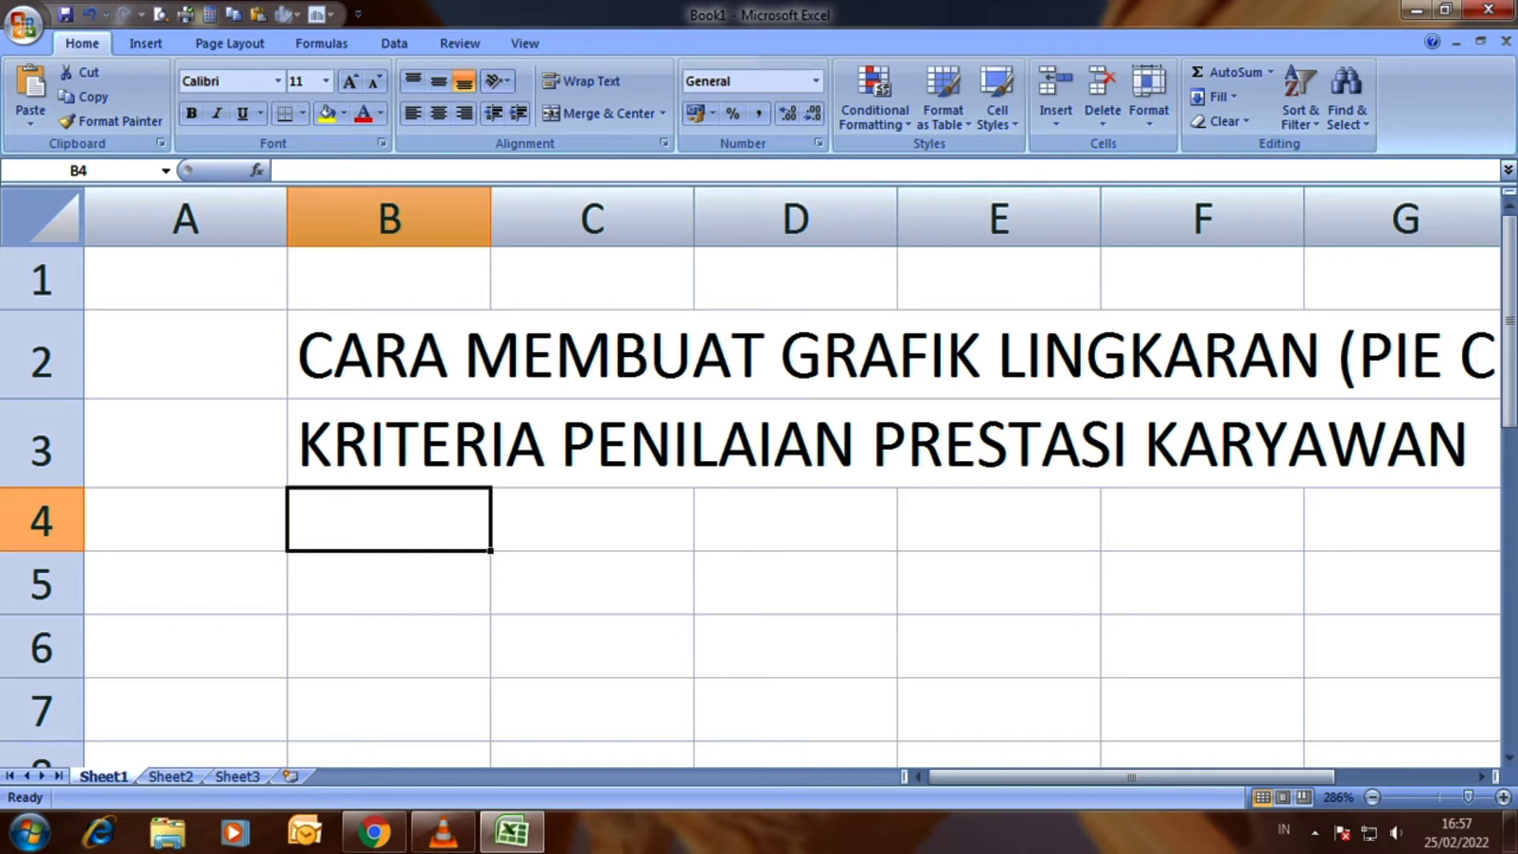
pyautogui.write('PT')
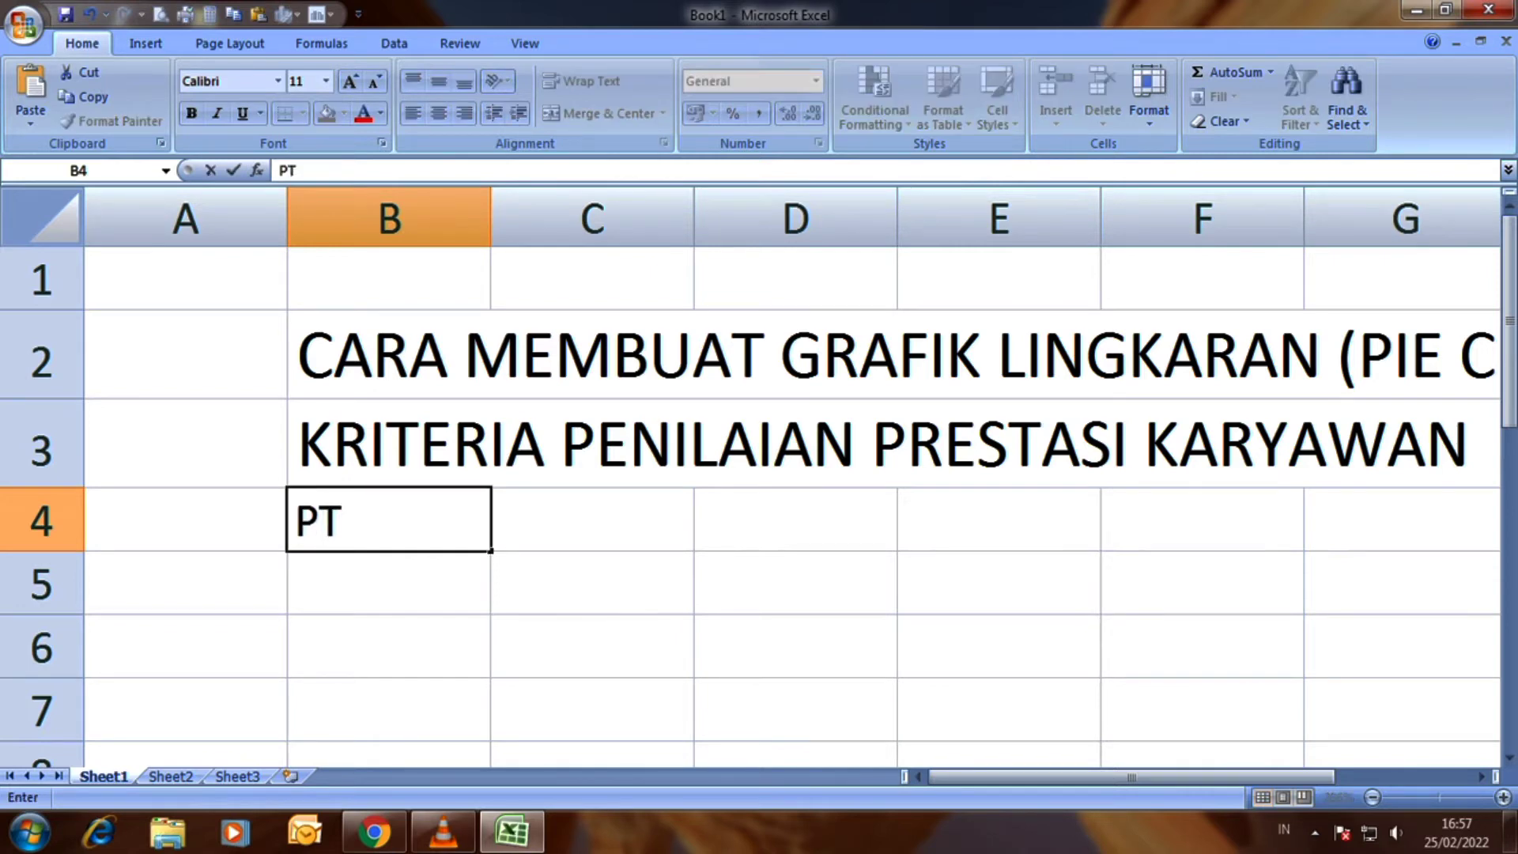
pyautogui.write('.YAD')
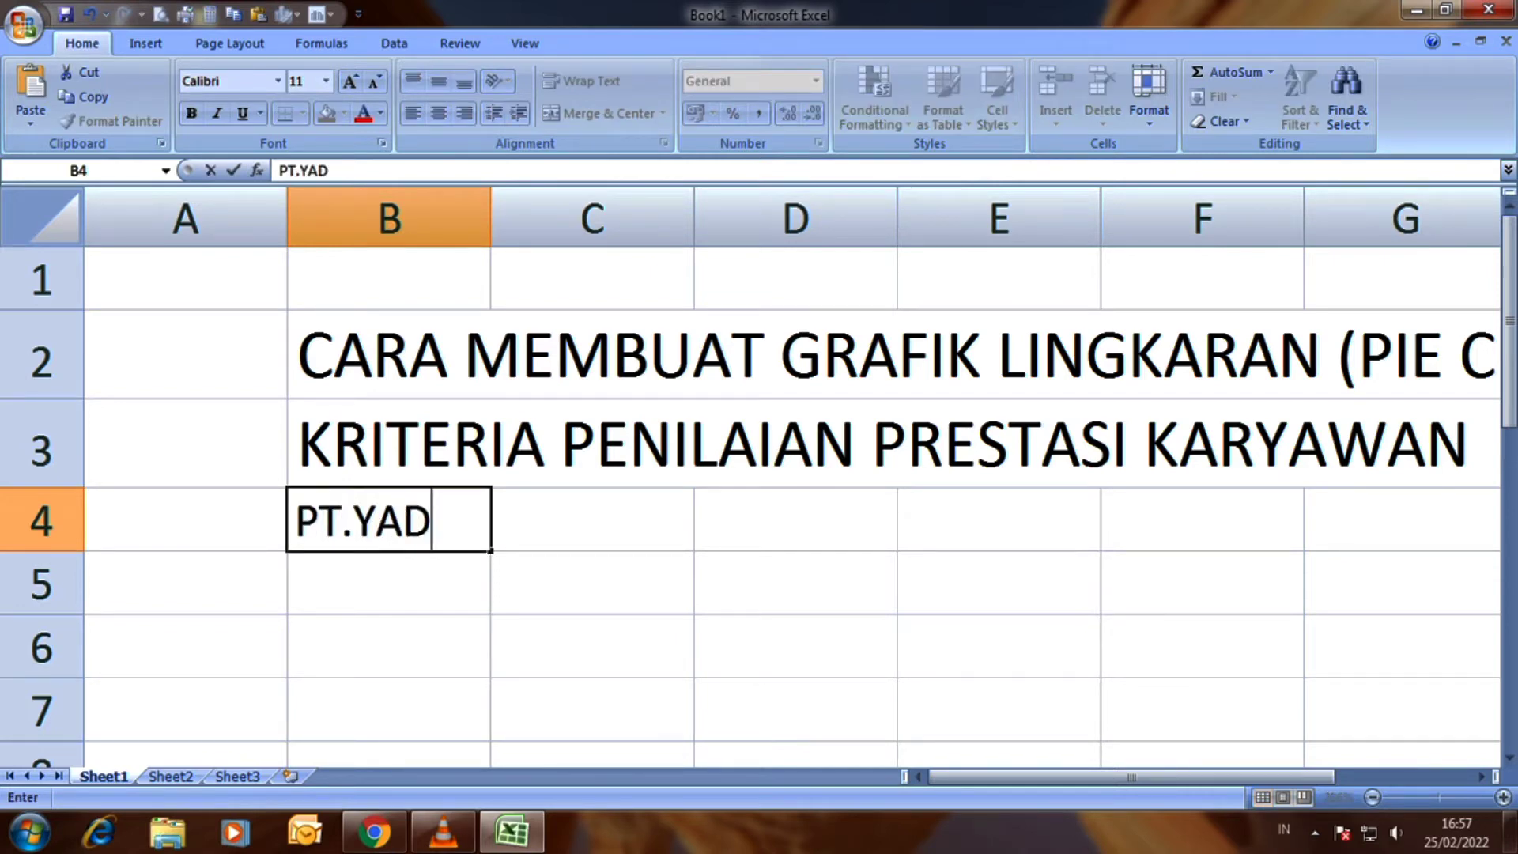
pyautogui.write('HISR')
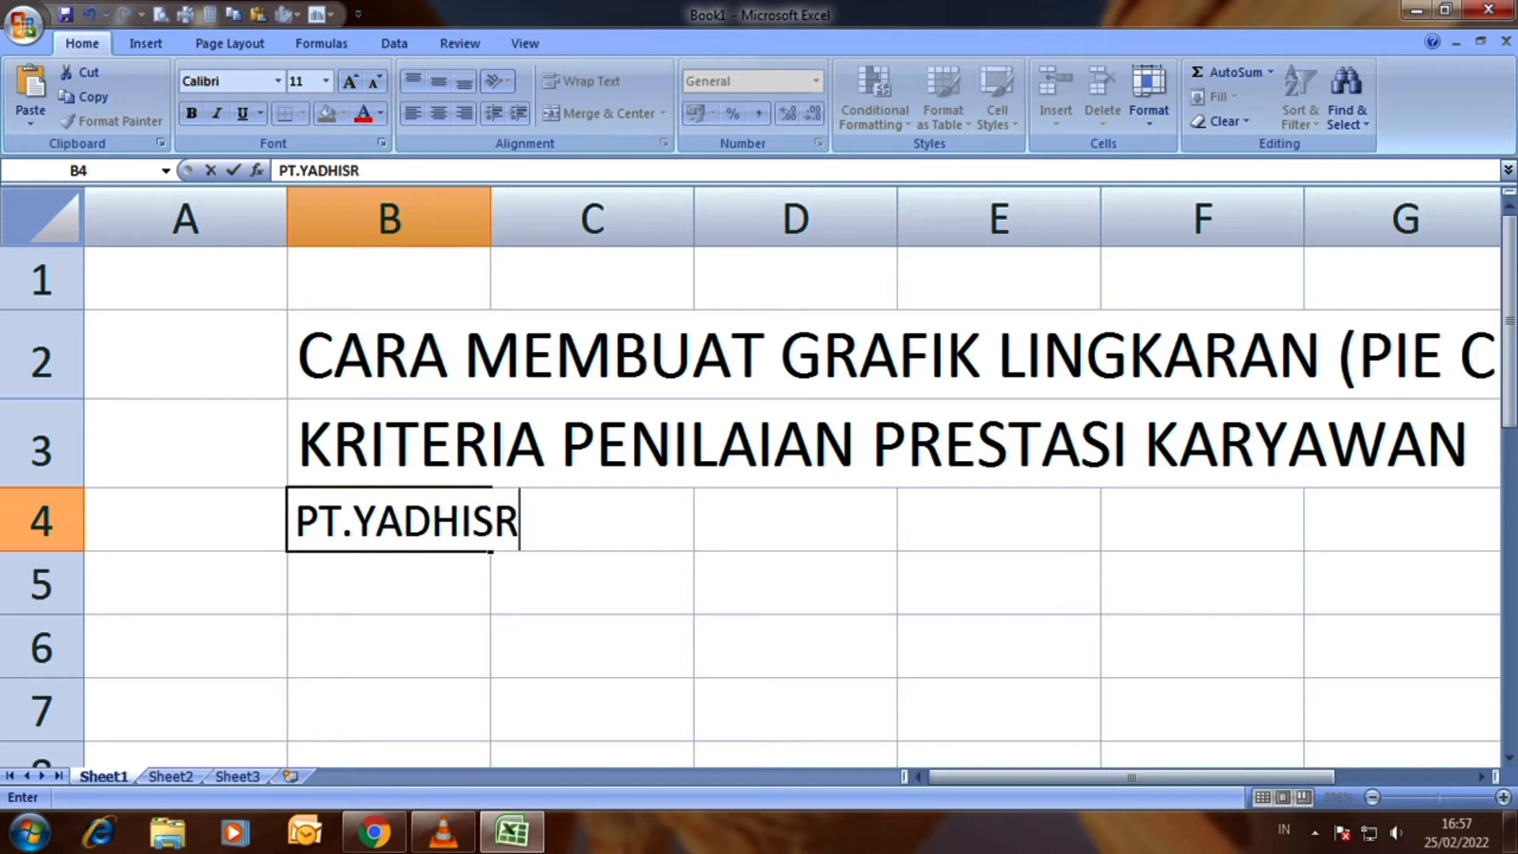
pyautogui.press('BackSpace')
pyautogui.write('TIRA ')
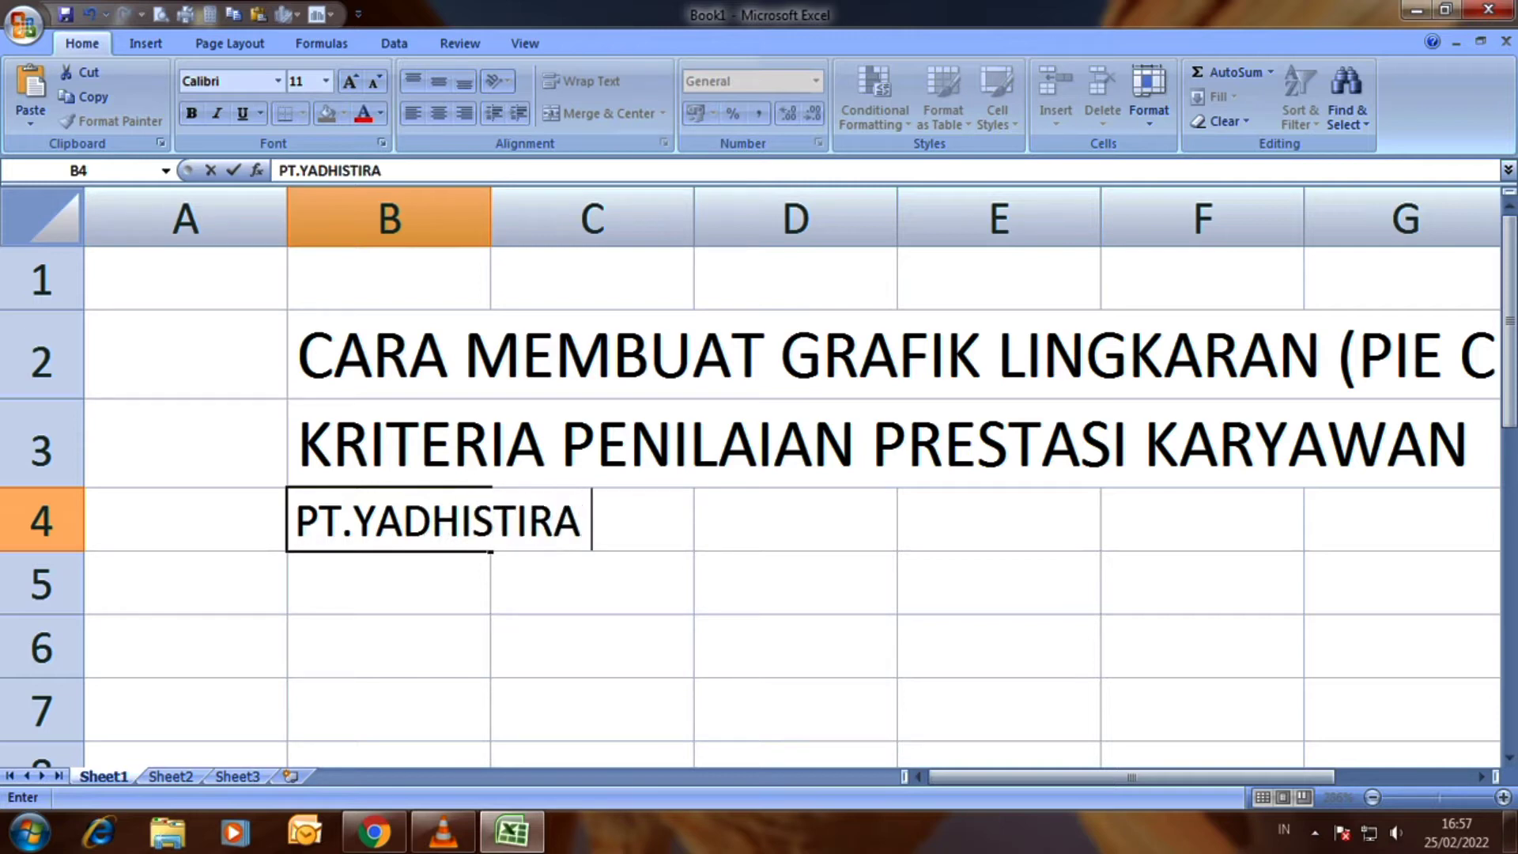
pyautogui.write('INDO')
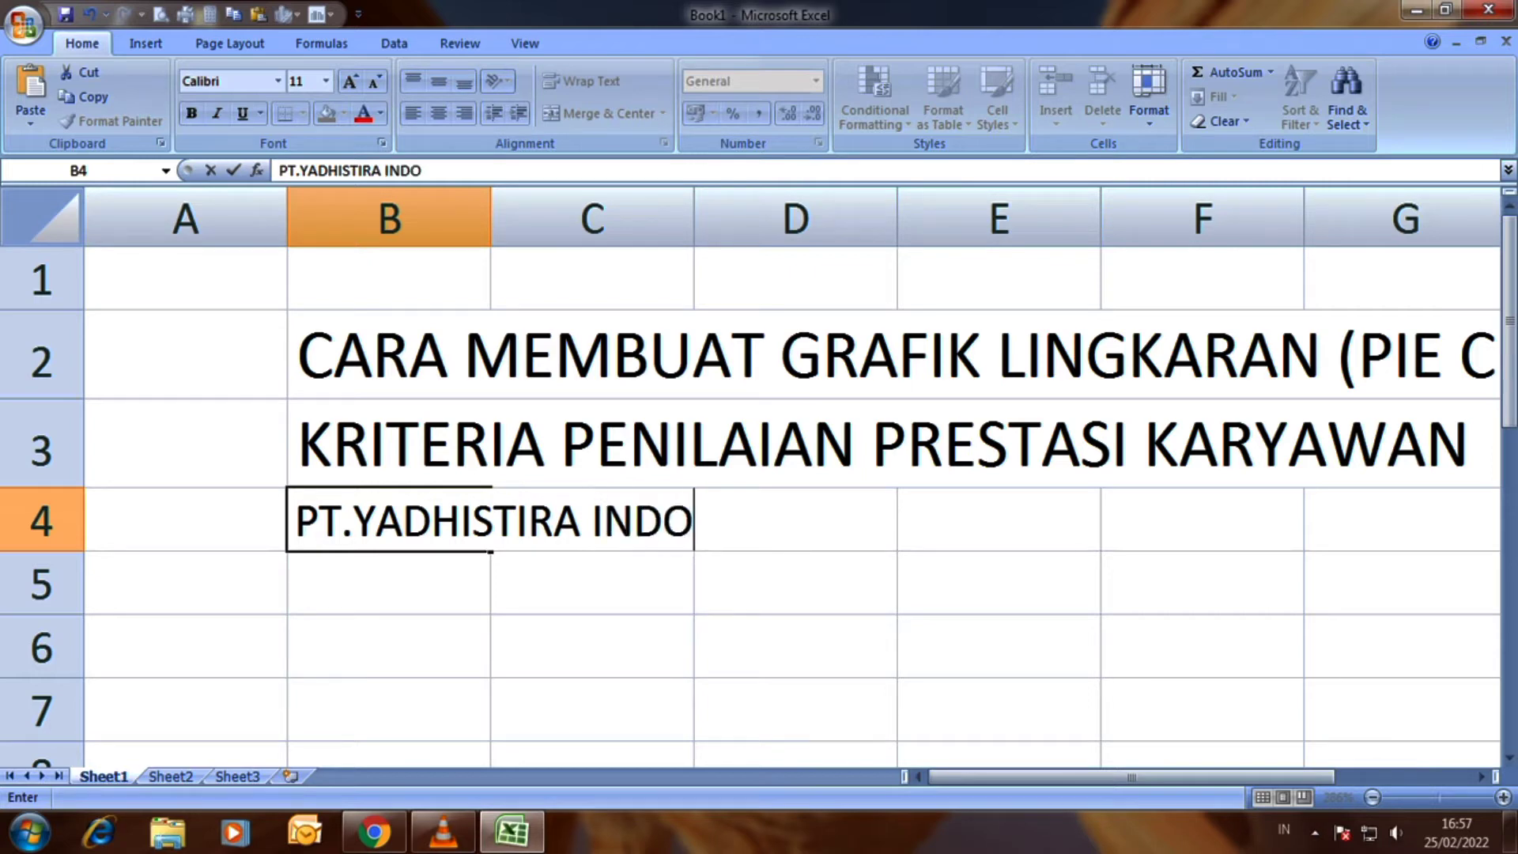
pyautogui.write('NESIA ')
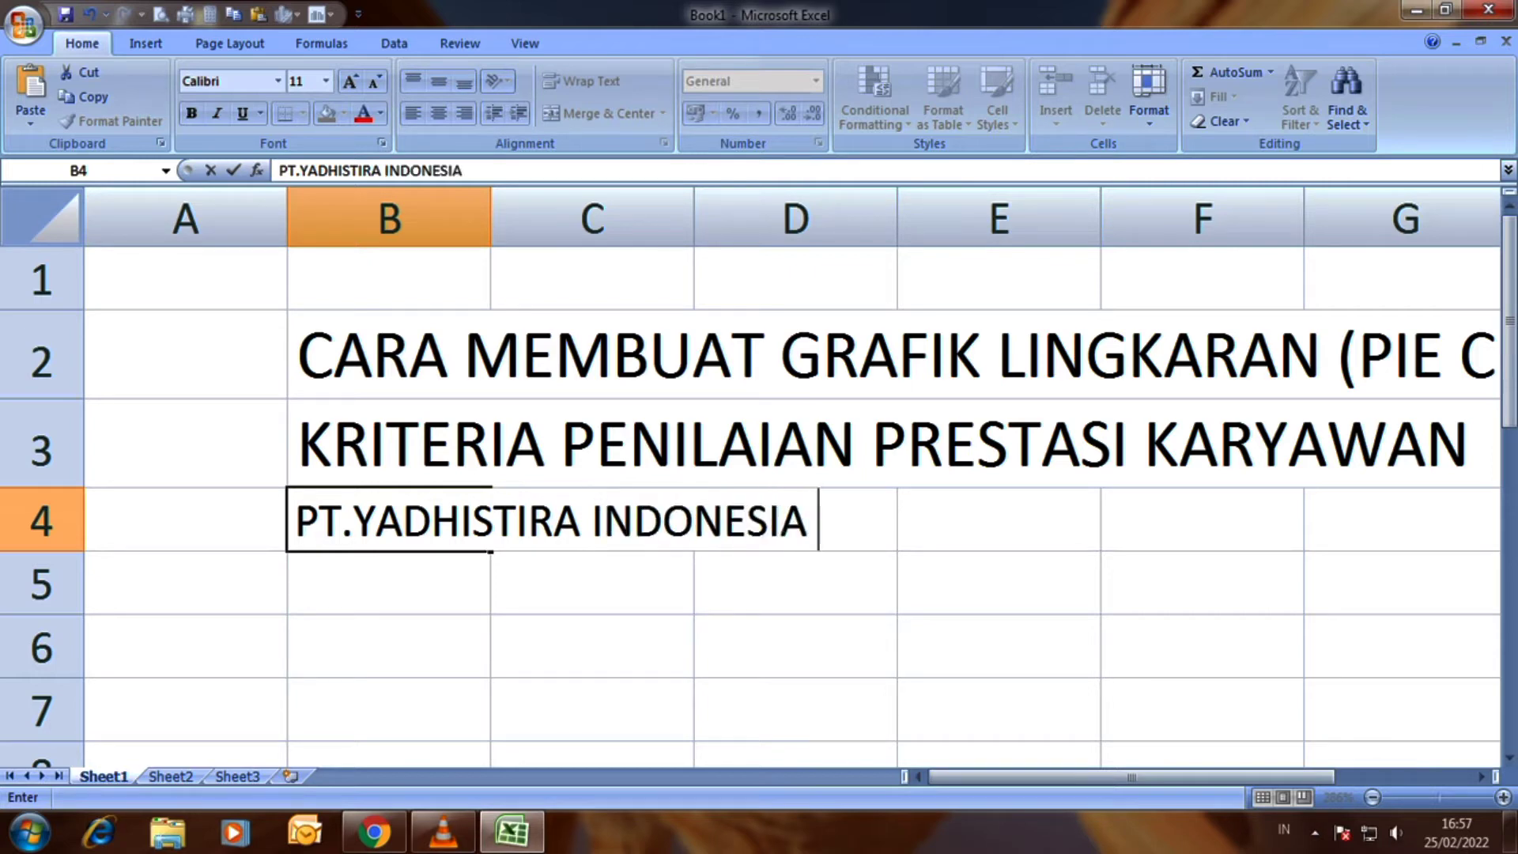
pyautogui.write('TBK')
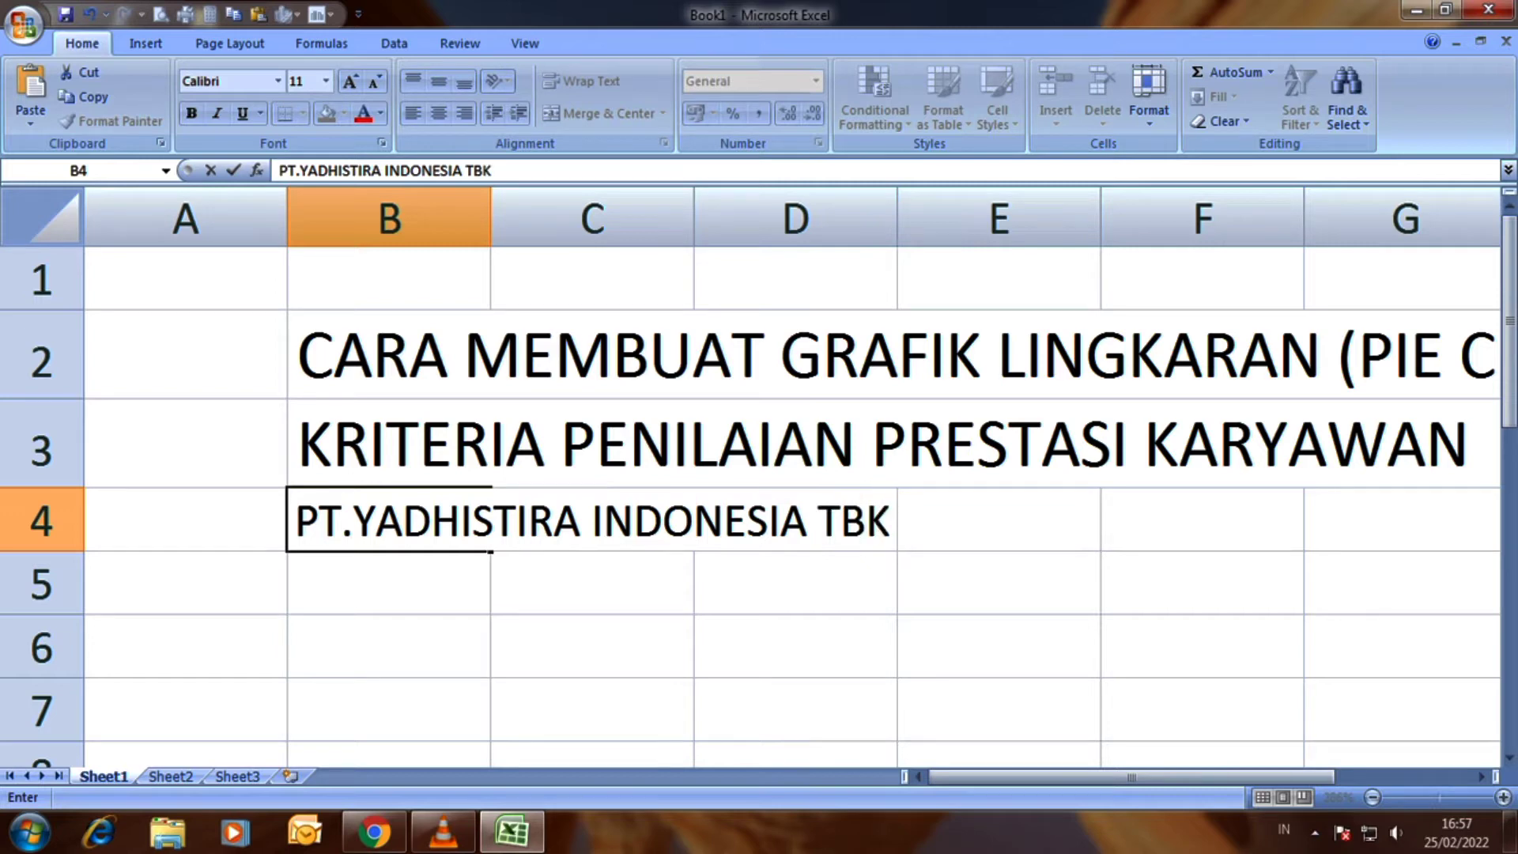
pyautogui.click(795, 645)
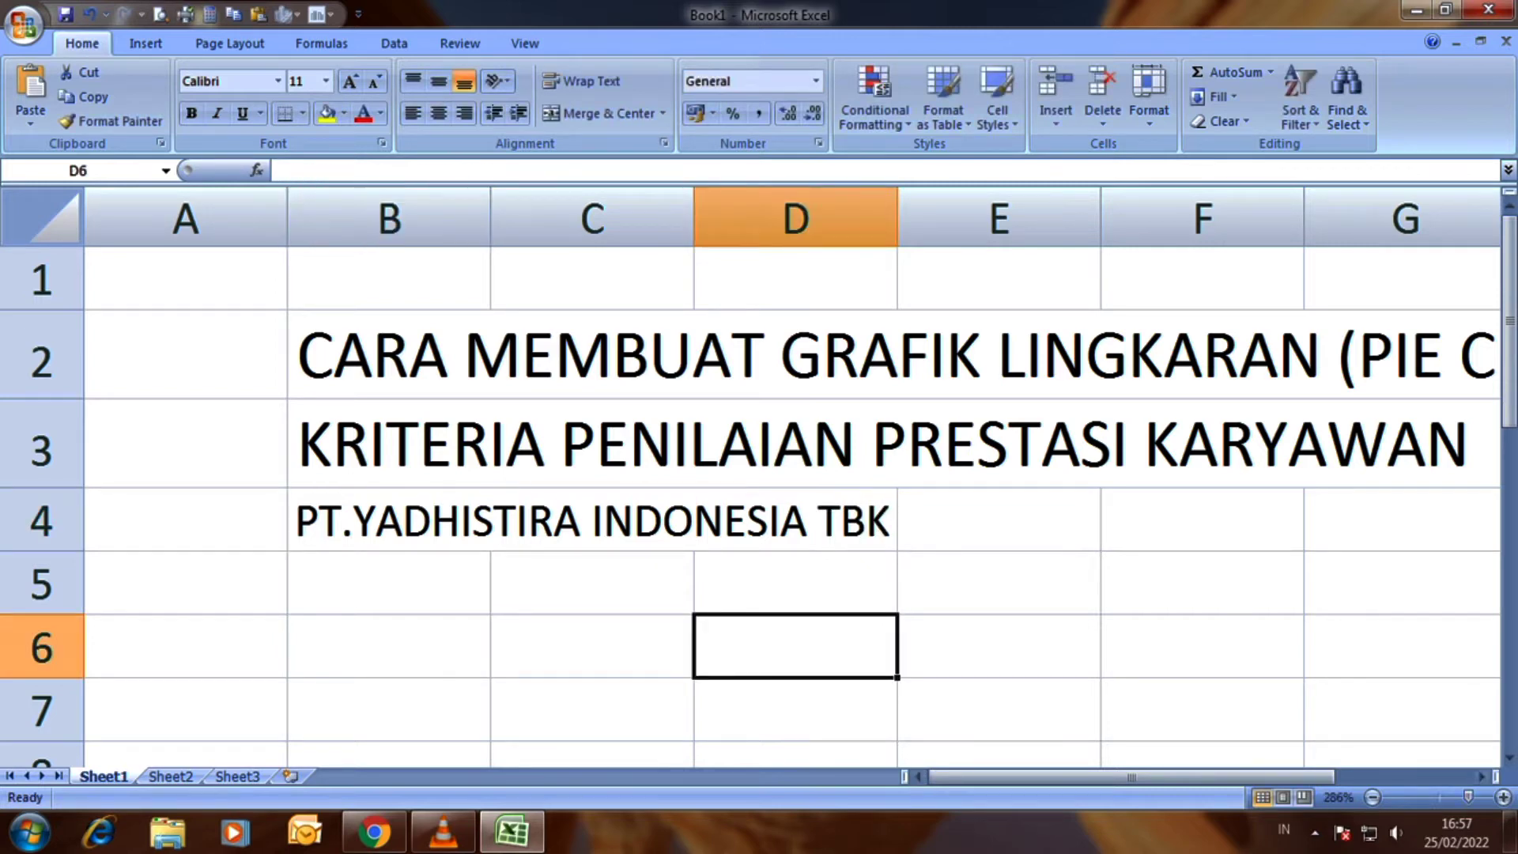
# Merge and centre the row 2 title across B2:H2, middle-aligned vertically
pyautogui.moveTo(388, 519); pyautogui.dragTo(795, 519)
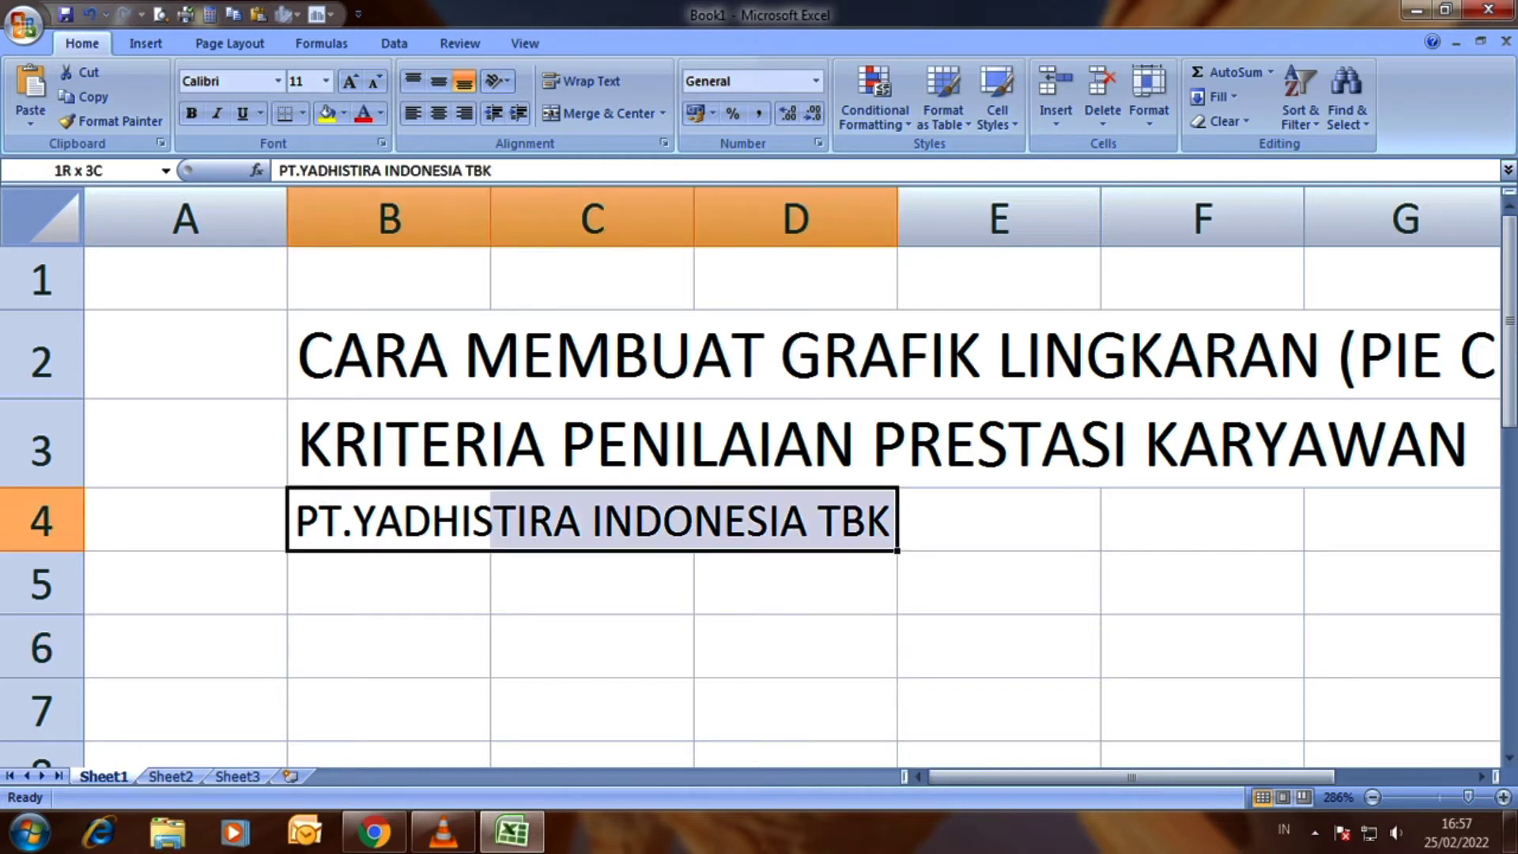
pyautogui.click(795, 645)
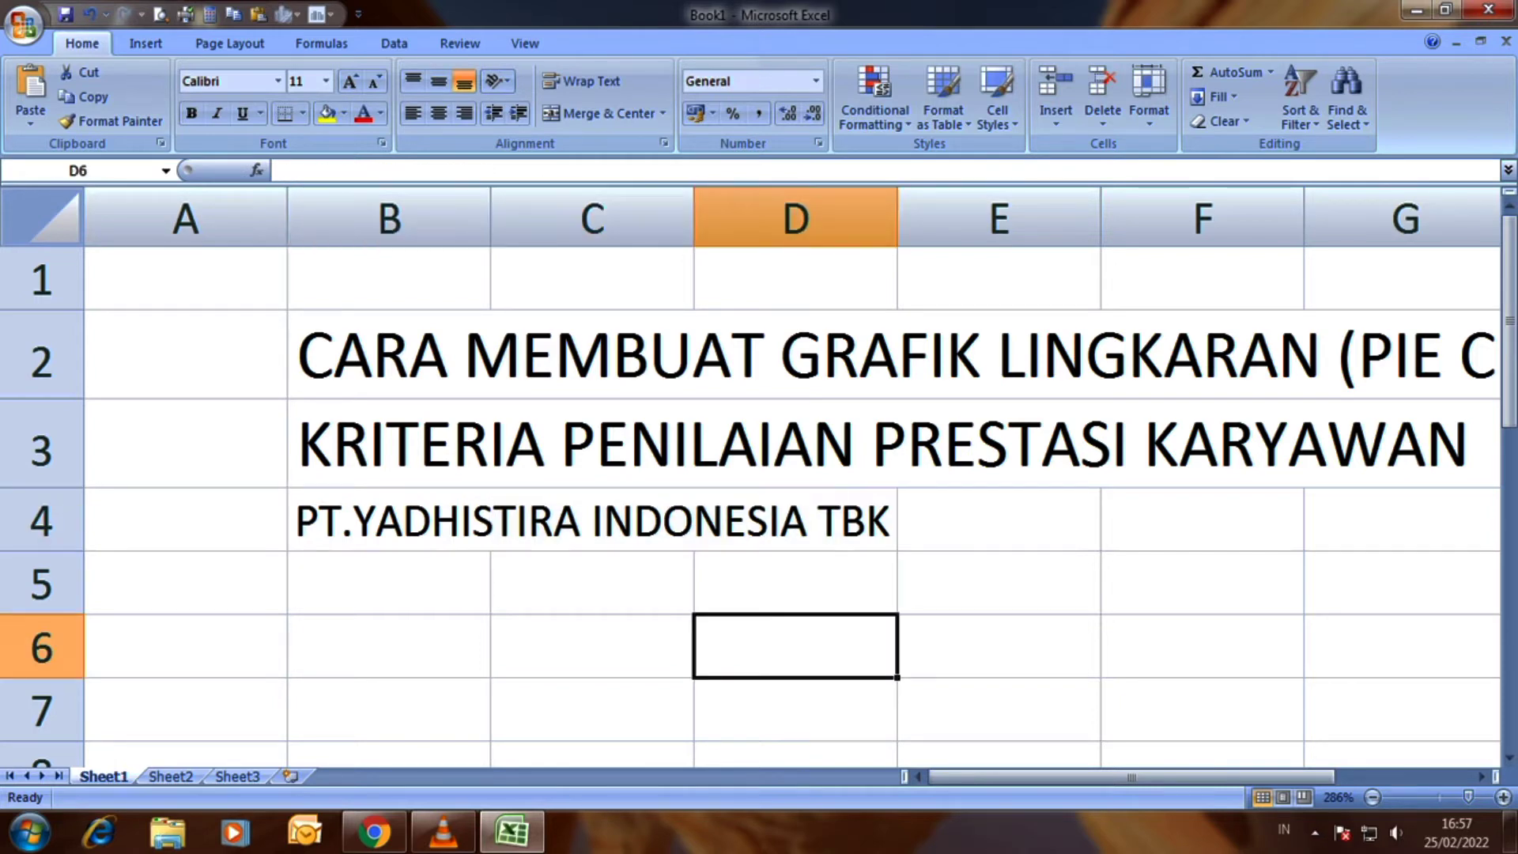
pyautogui.scroll(-2, 751, 474)
pyautogui.scroll(-2, 751, 475)
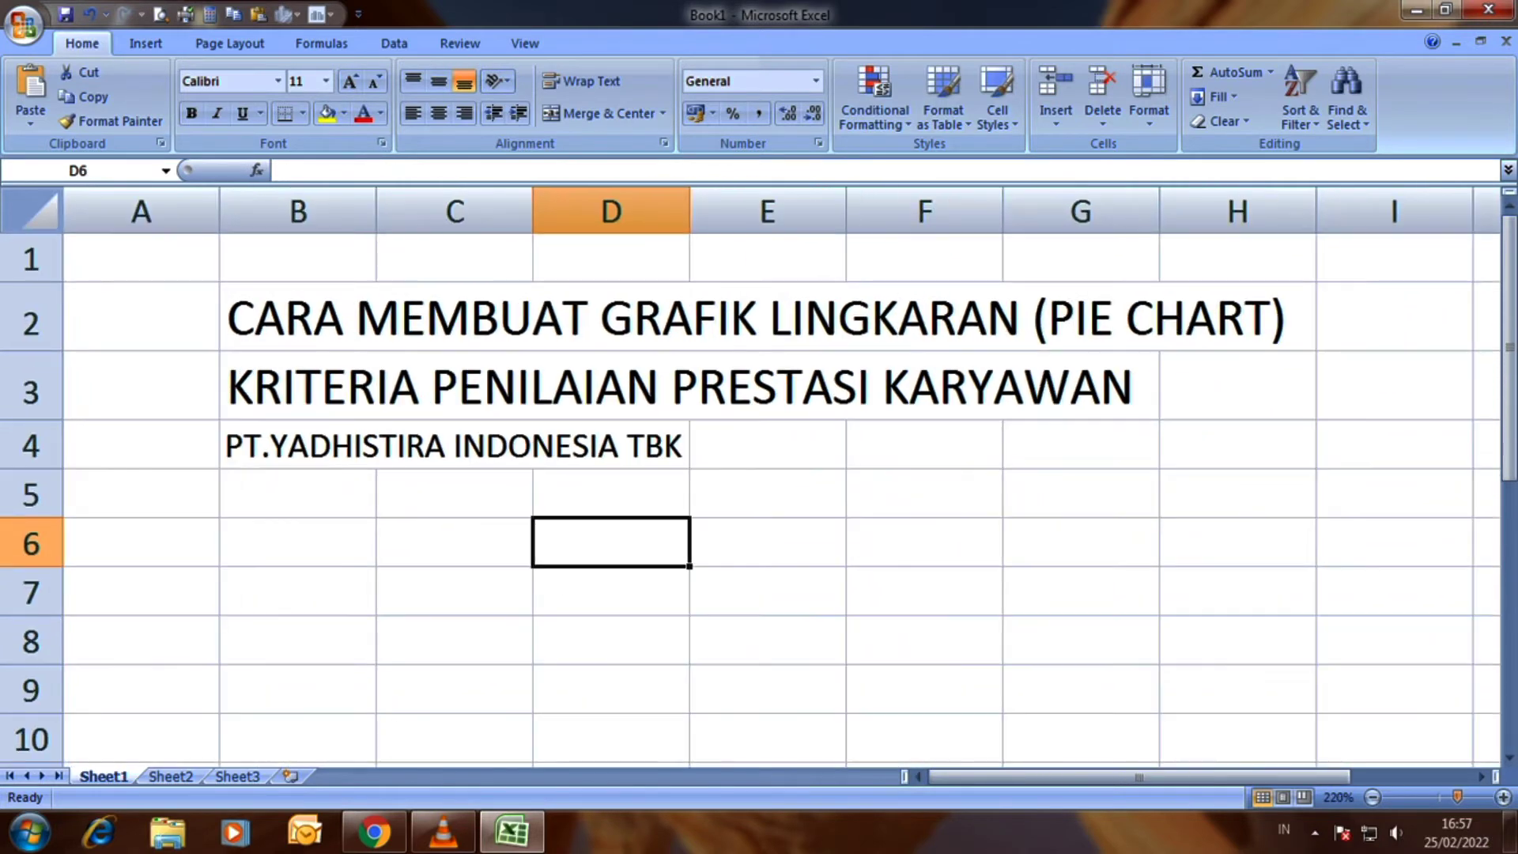
pyautogui.click(1238, 688)
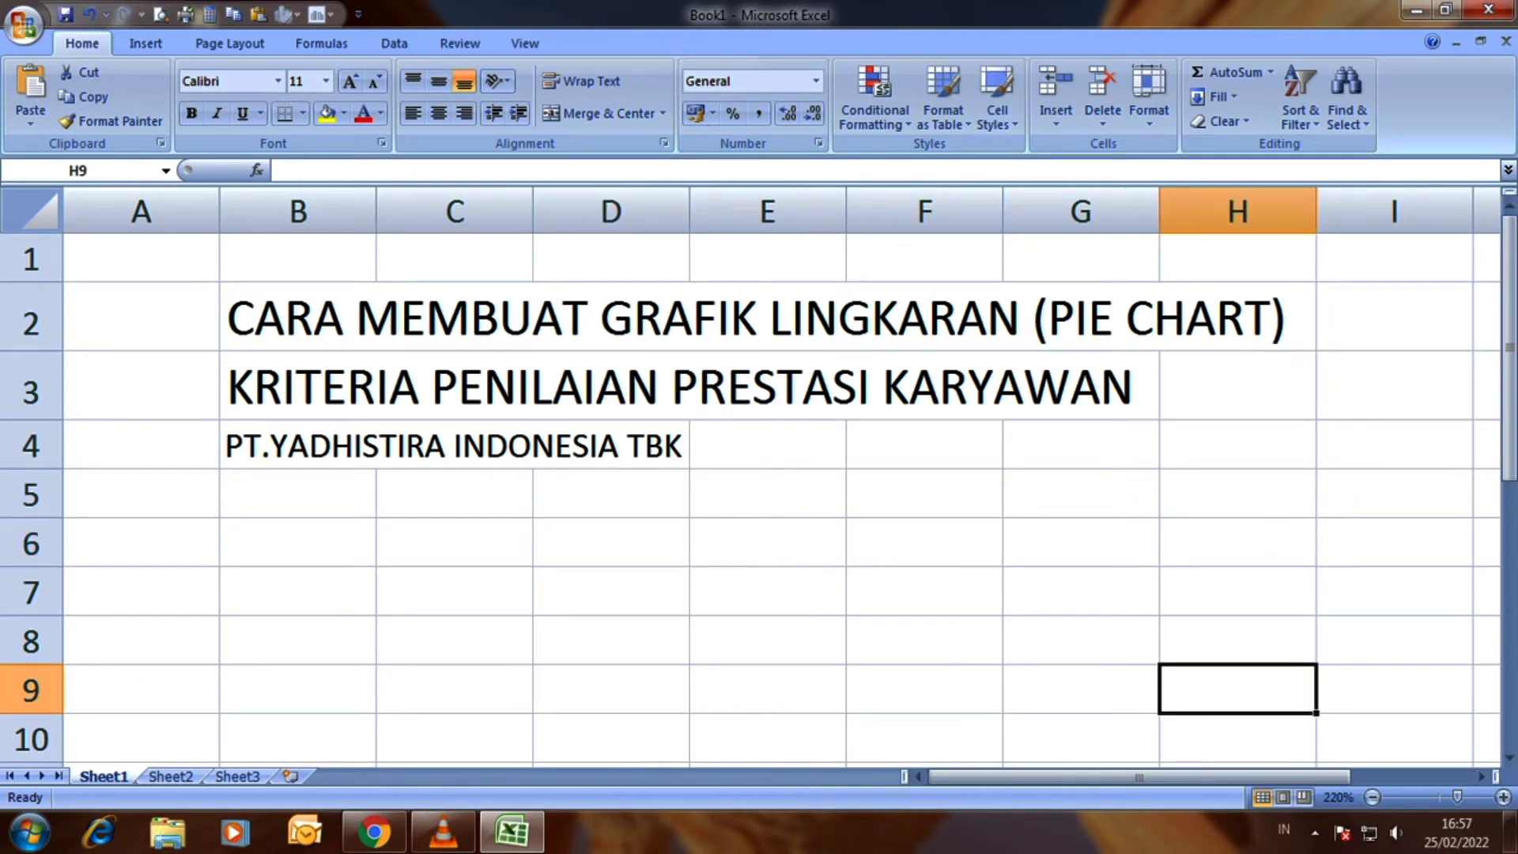
pyautogui.moveTo(298, 316); pyautogui.dragTo(1237, 317)
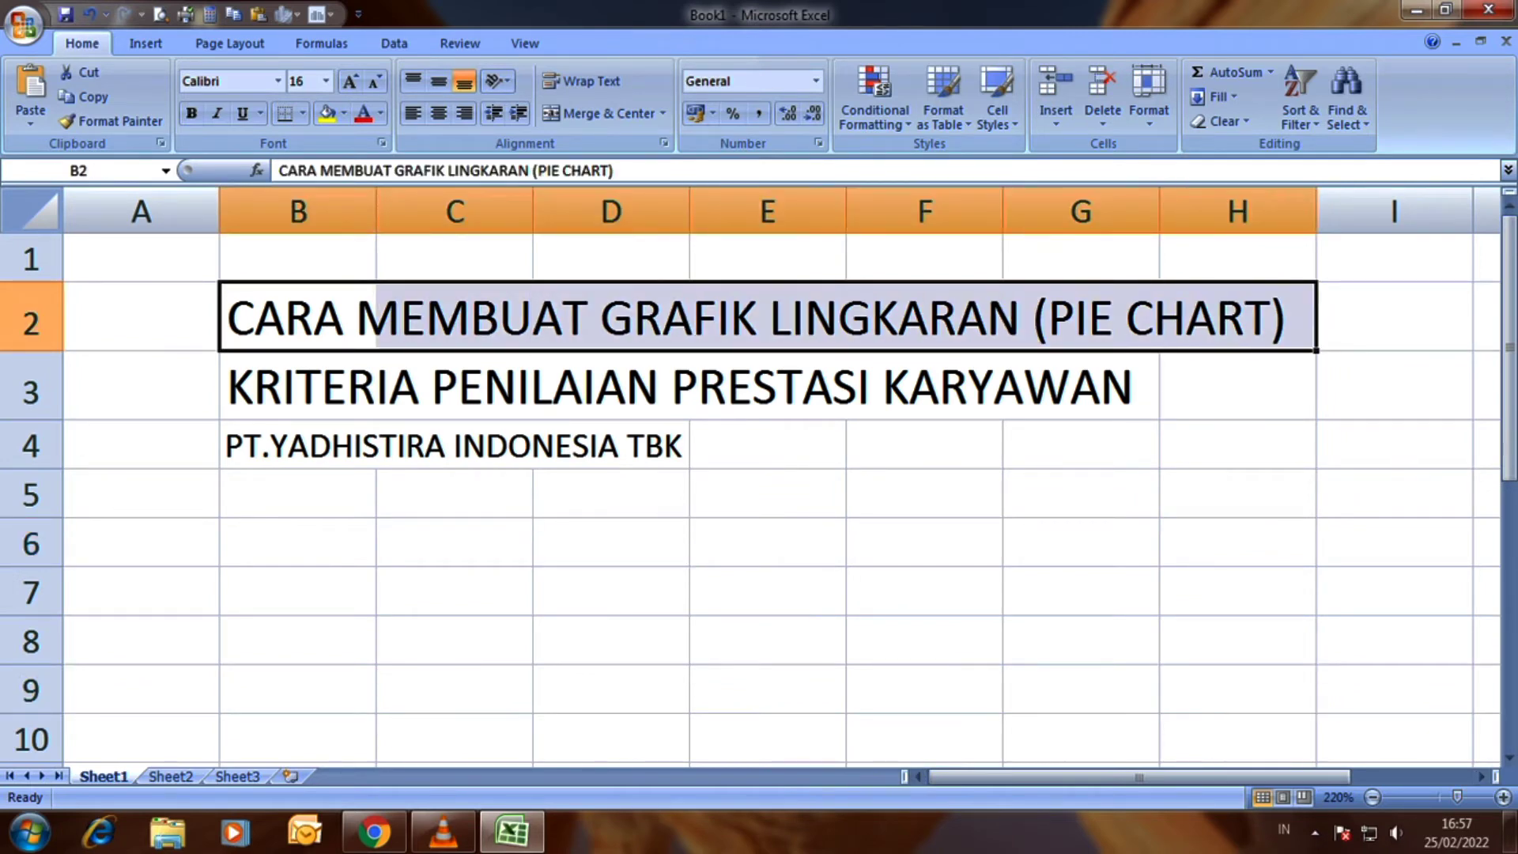
pyautogui.click(601, 113)
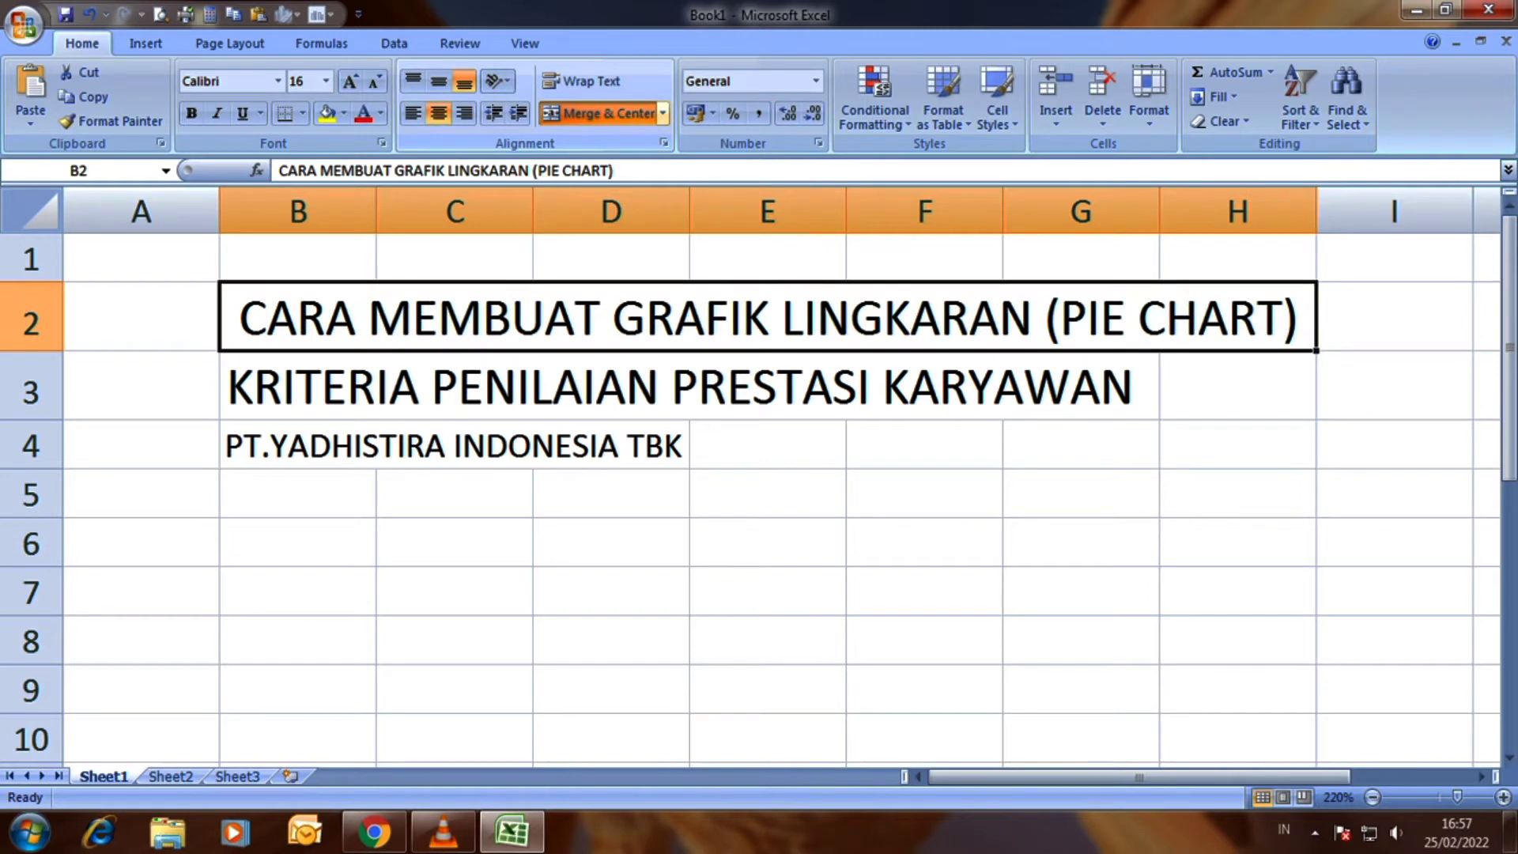
pyautogui.click(438, 81)
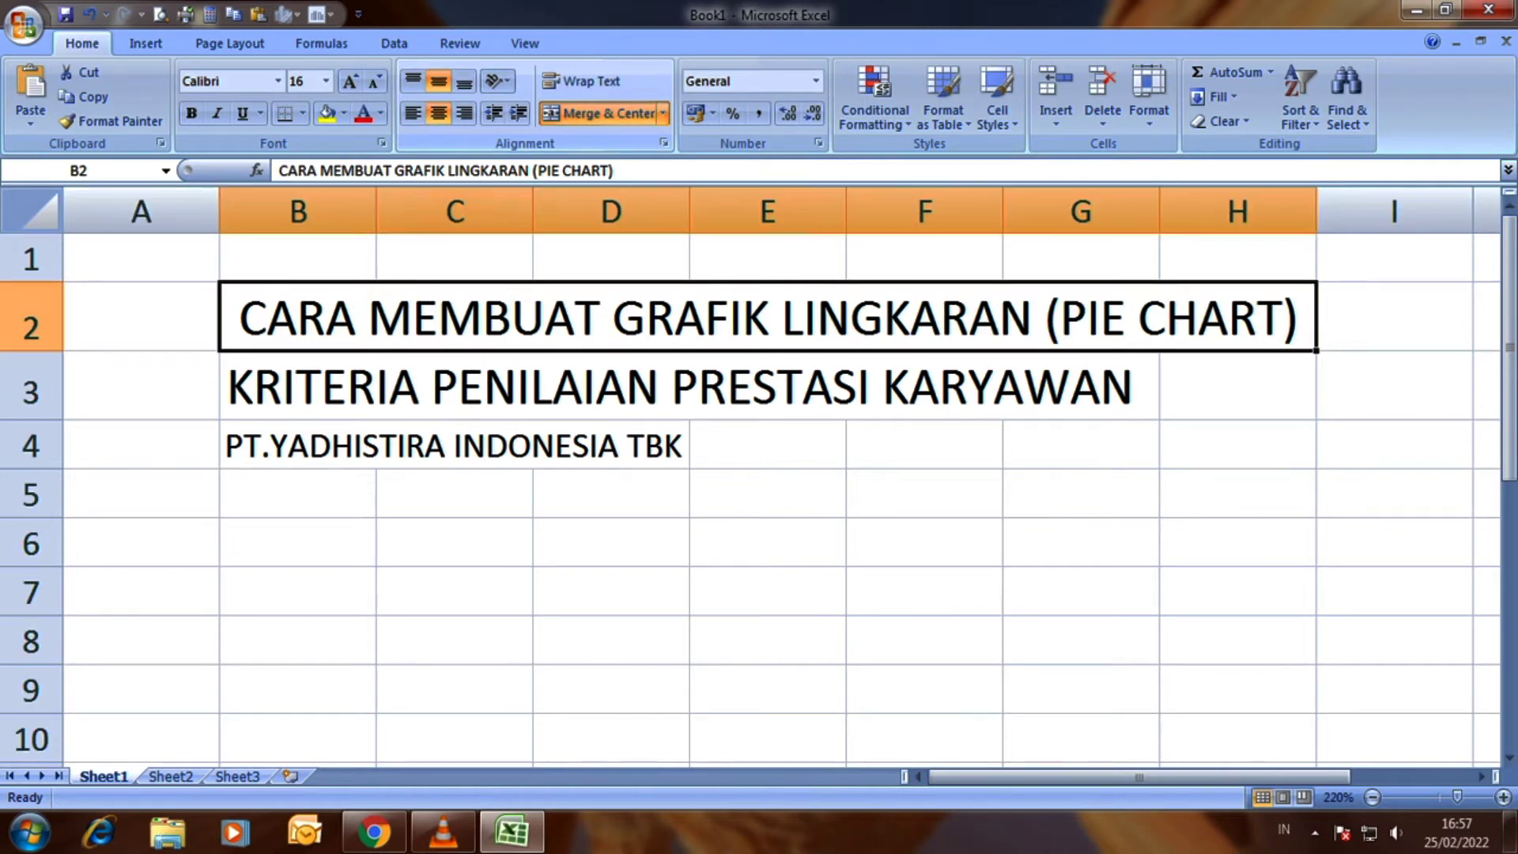
# Merge and centre the row 3 title and company name across B3:H3 and B4:H4
pyautogui.moveTo(298, 387); pyautogui.dragTo(1237, 387)
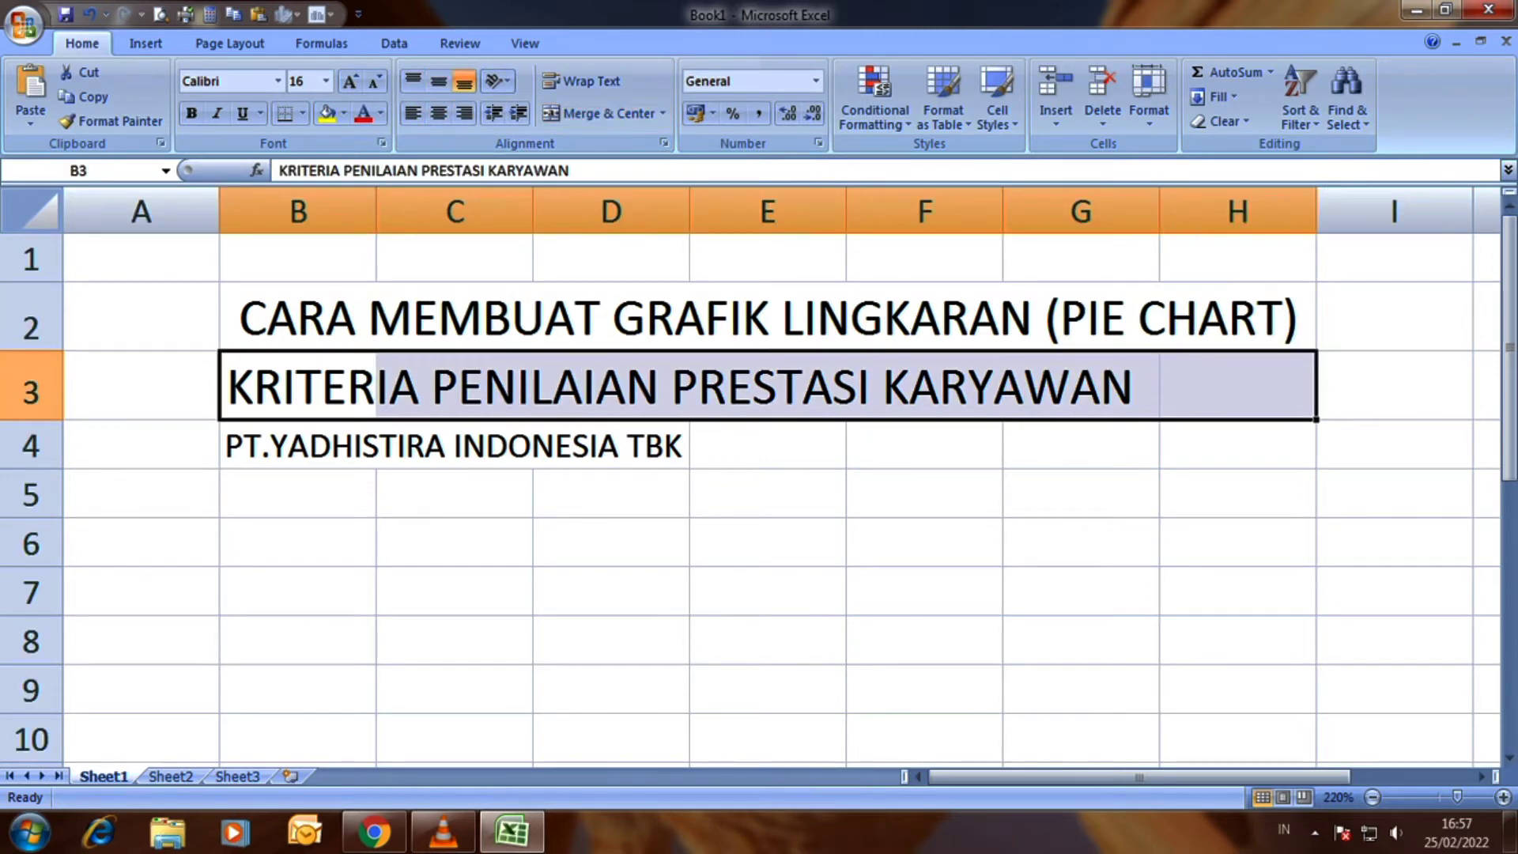
pyautogui.click(600, 113)
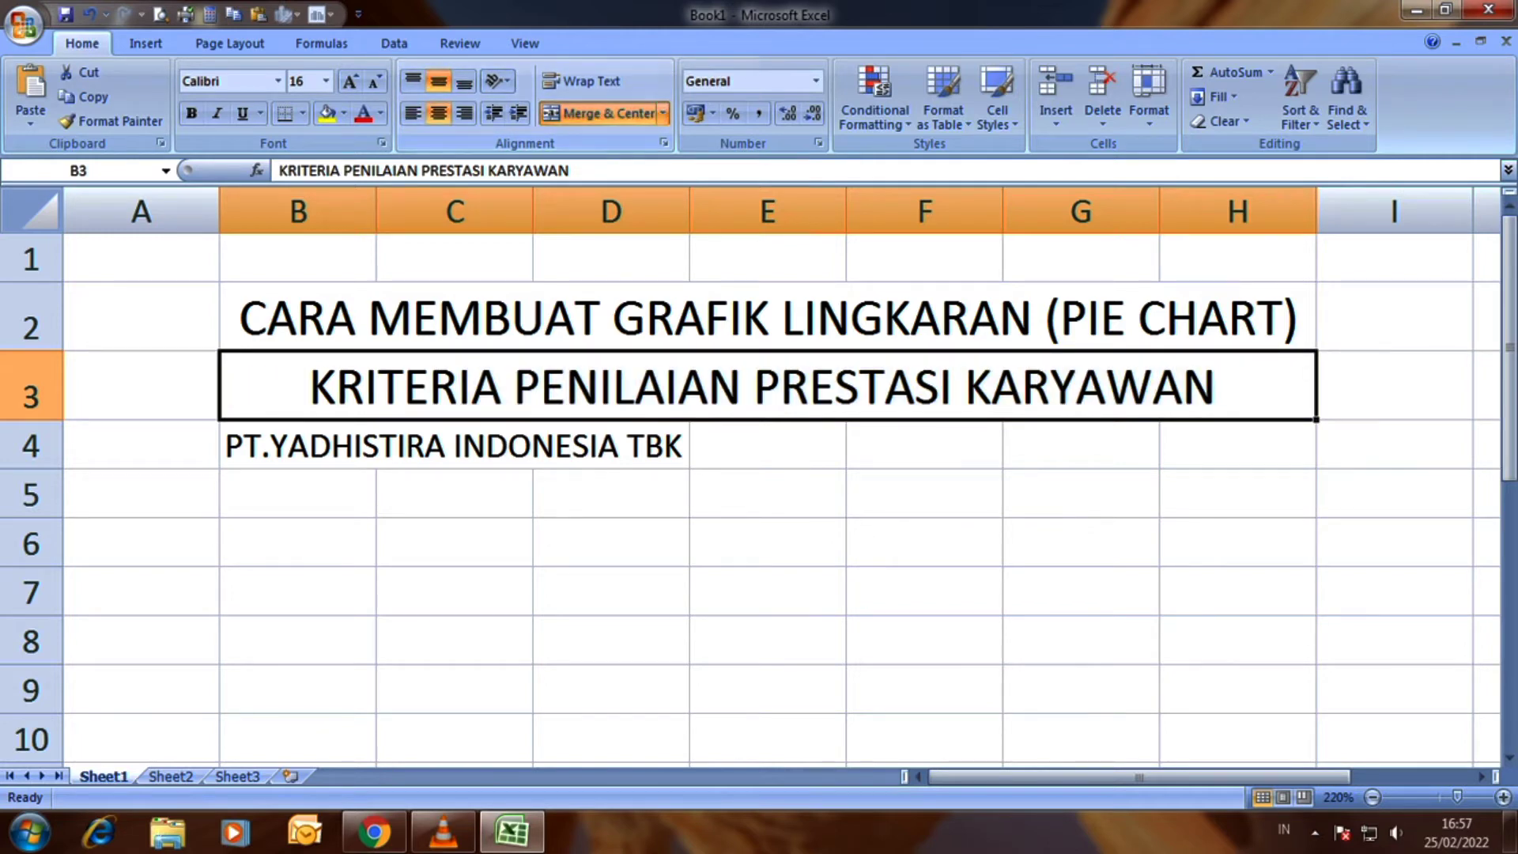
pyautogui.moveTo(298, 446); pyautogui.dragTo(1237, 445)
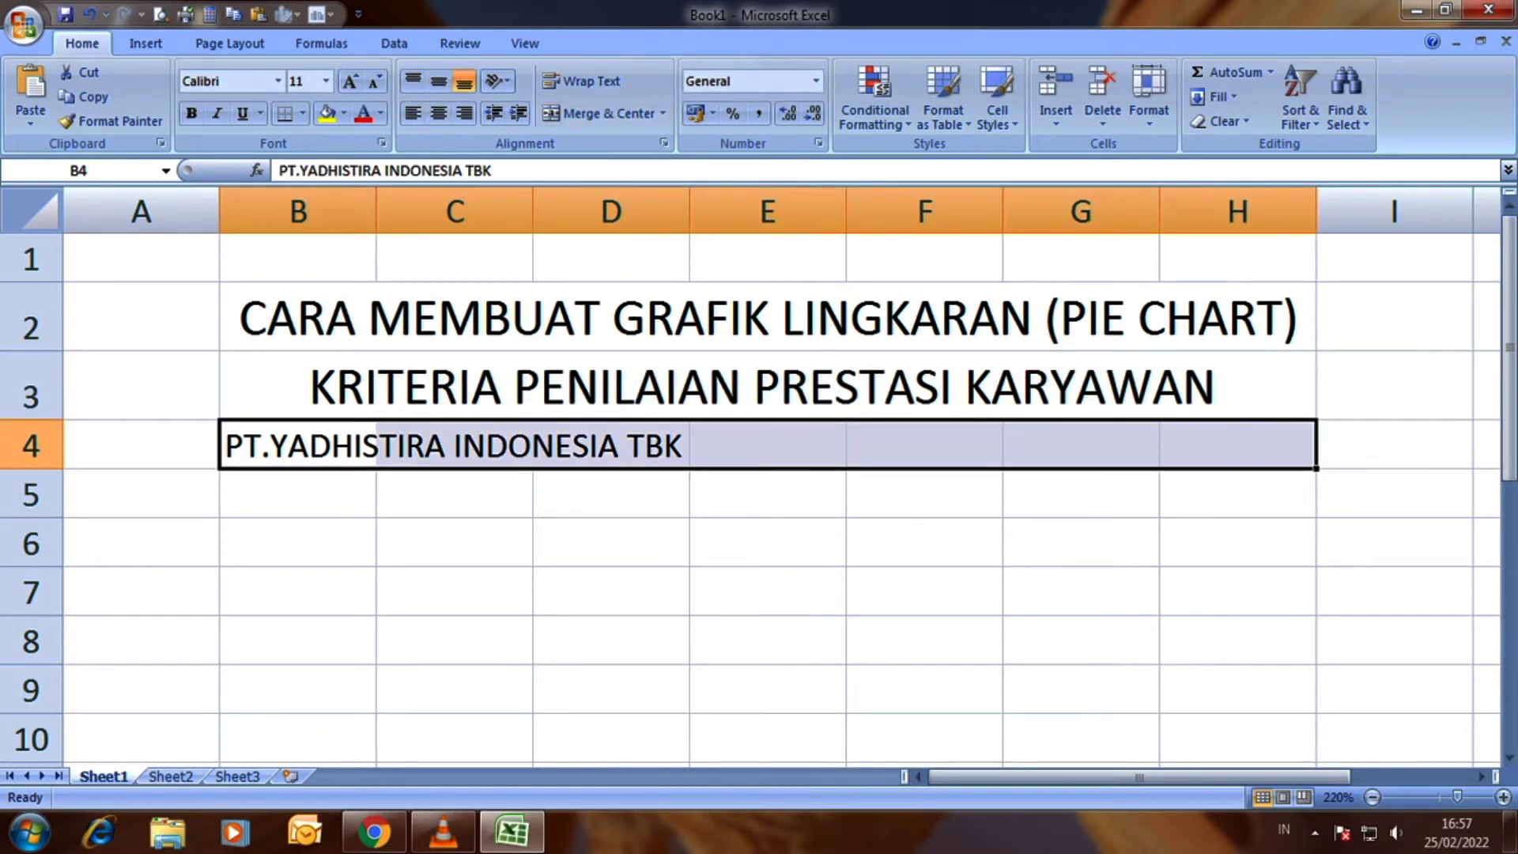
pyautogui.click(601, 113)
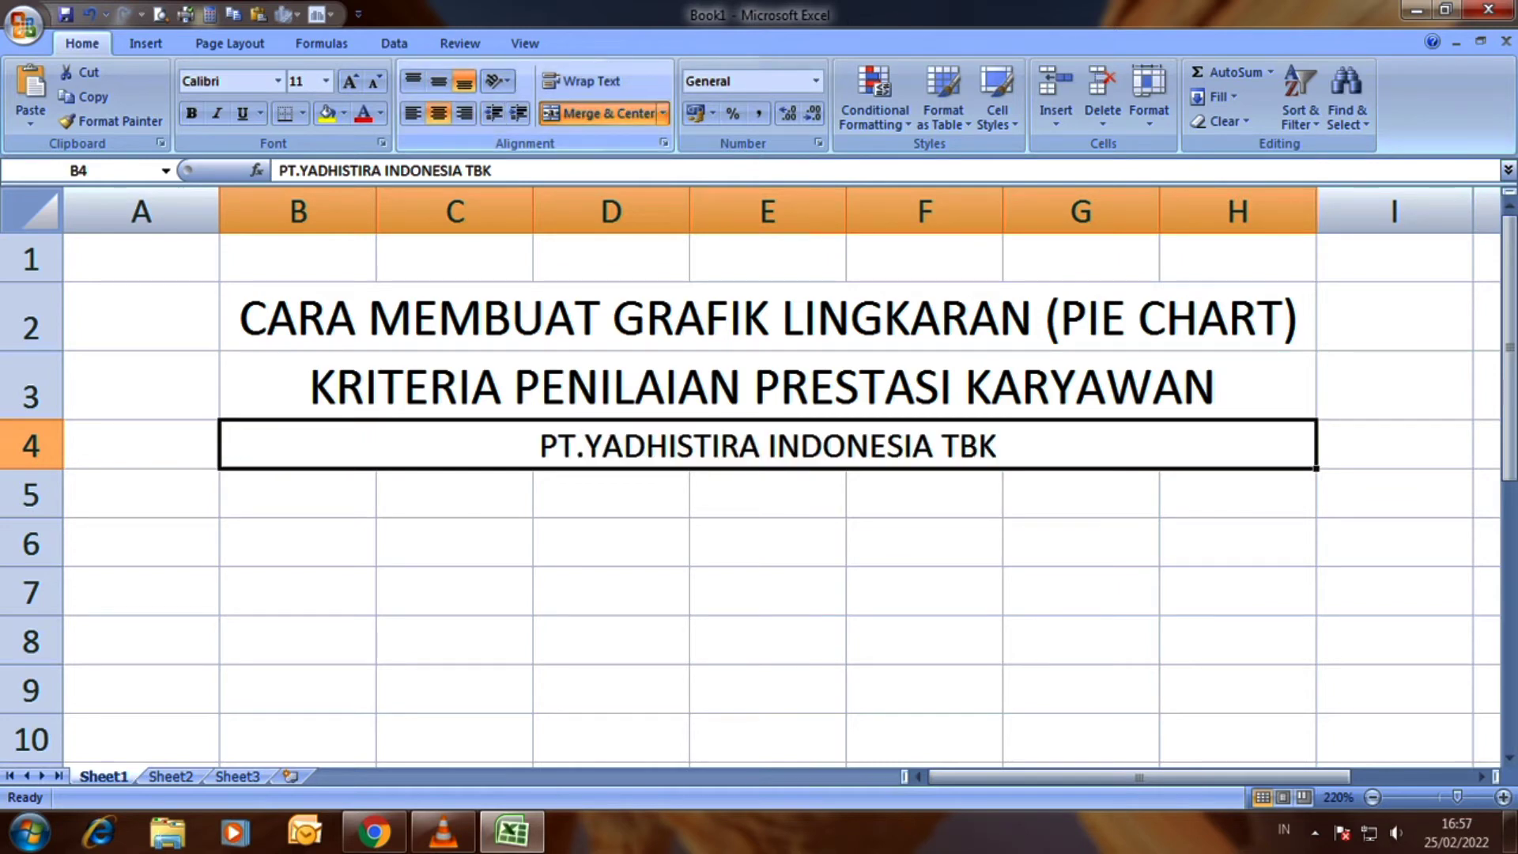
pyautogui.click(438, 113)
pyautogui.click(438, 80)
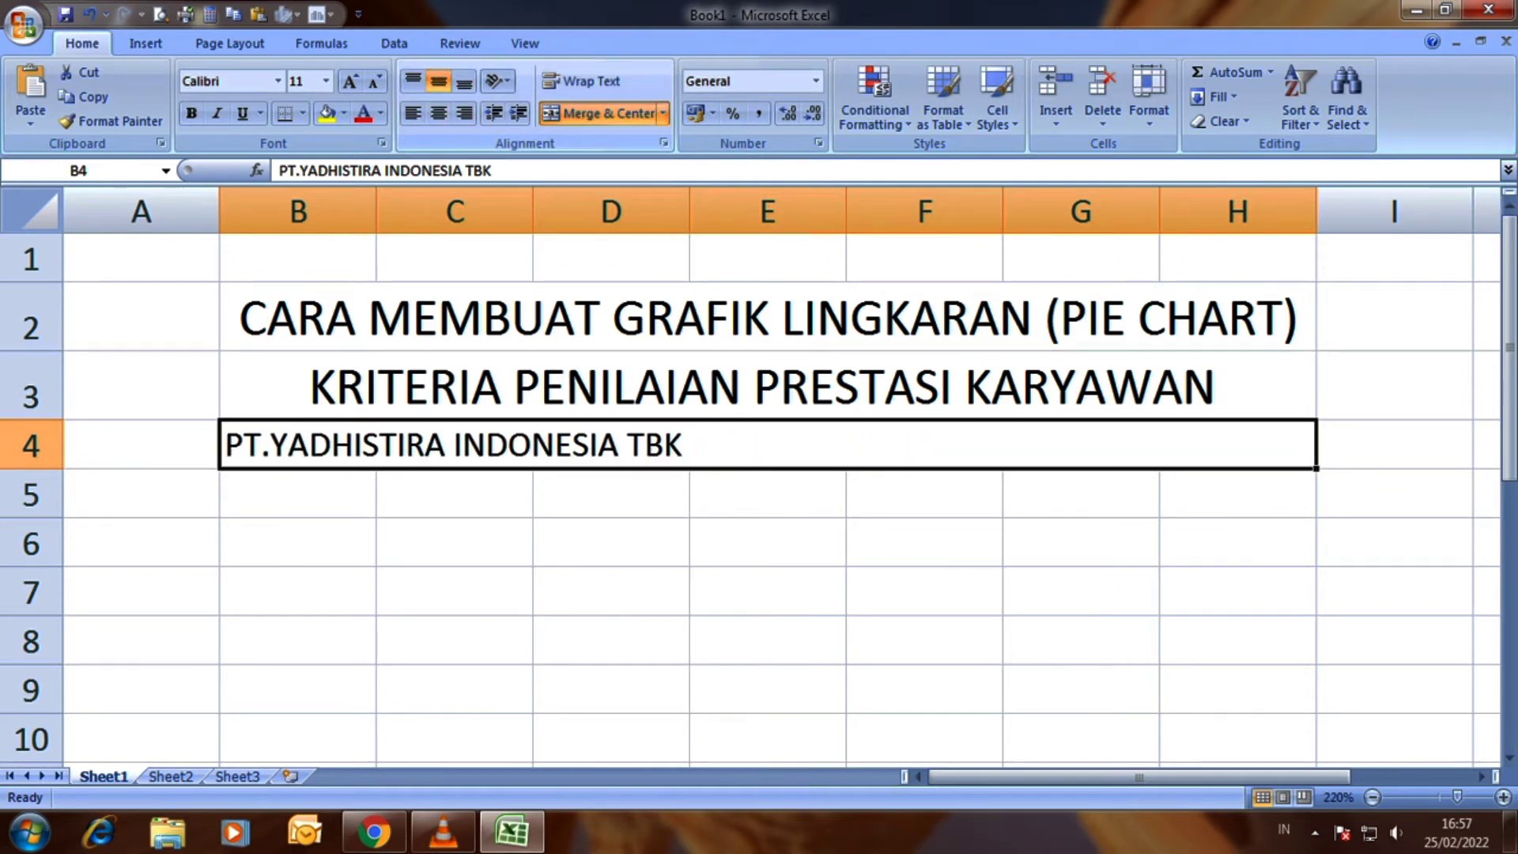
pyautogui.click(438, 113)
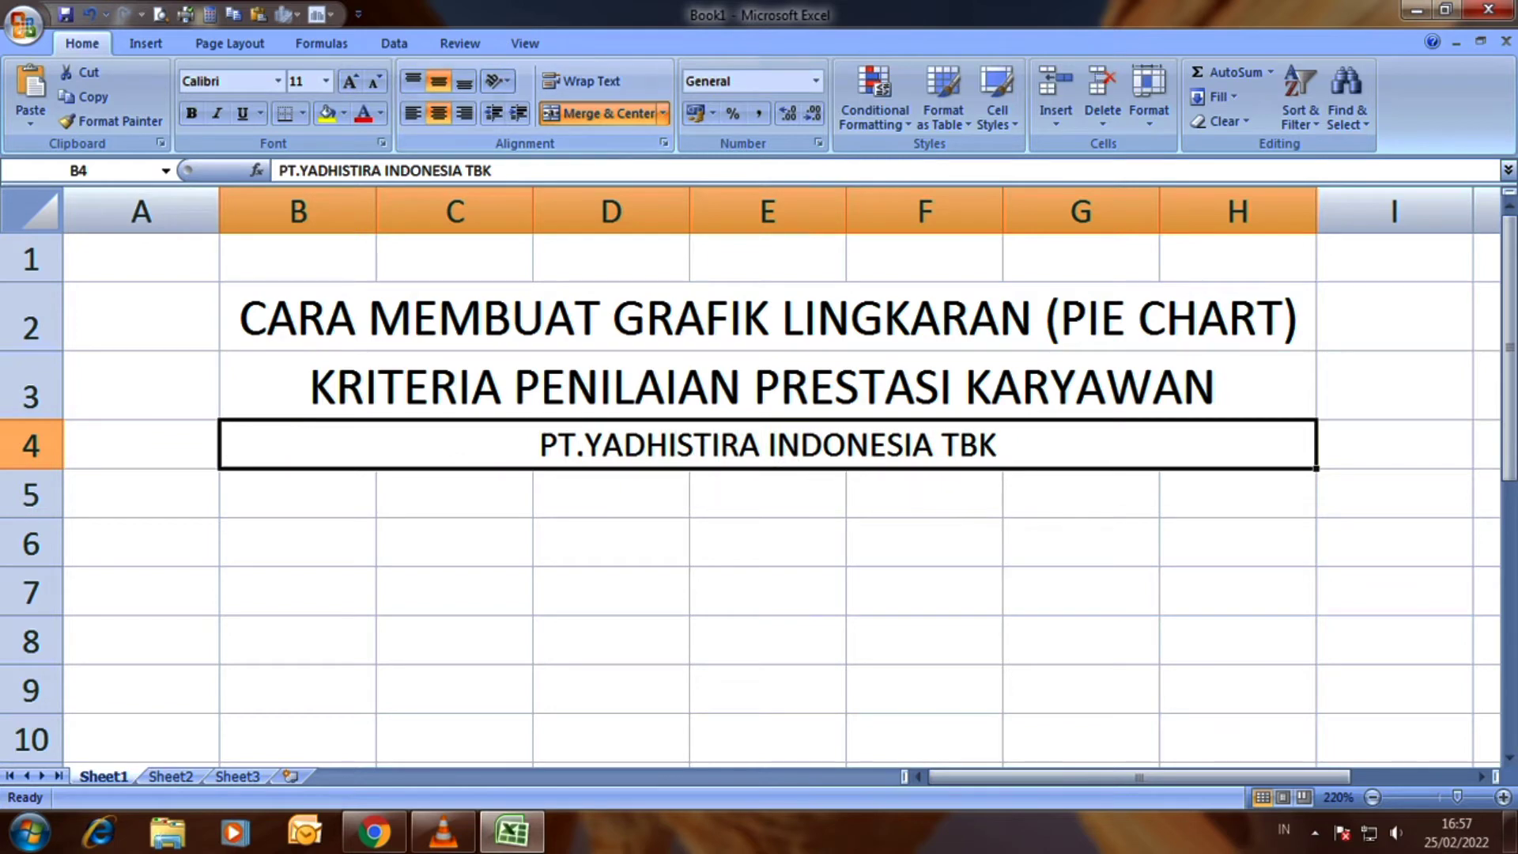
pyautogui.scroll(-2, 767, 490)
pyautogui.scroll(1, 767, 490)
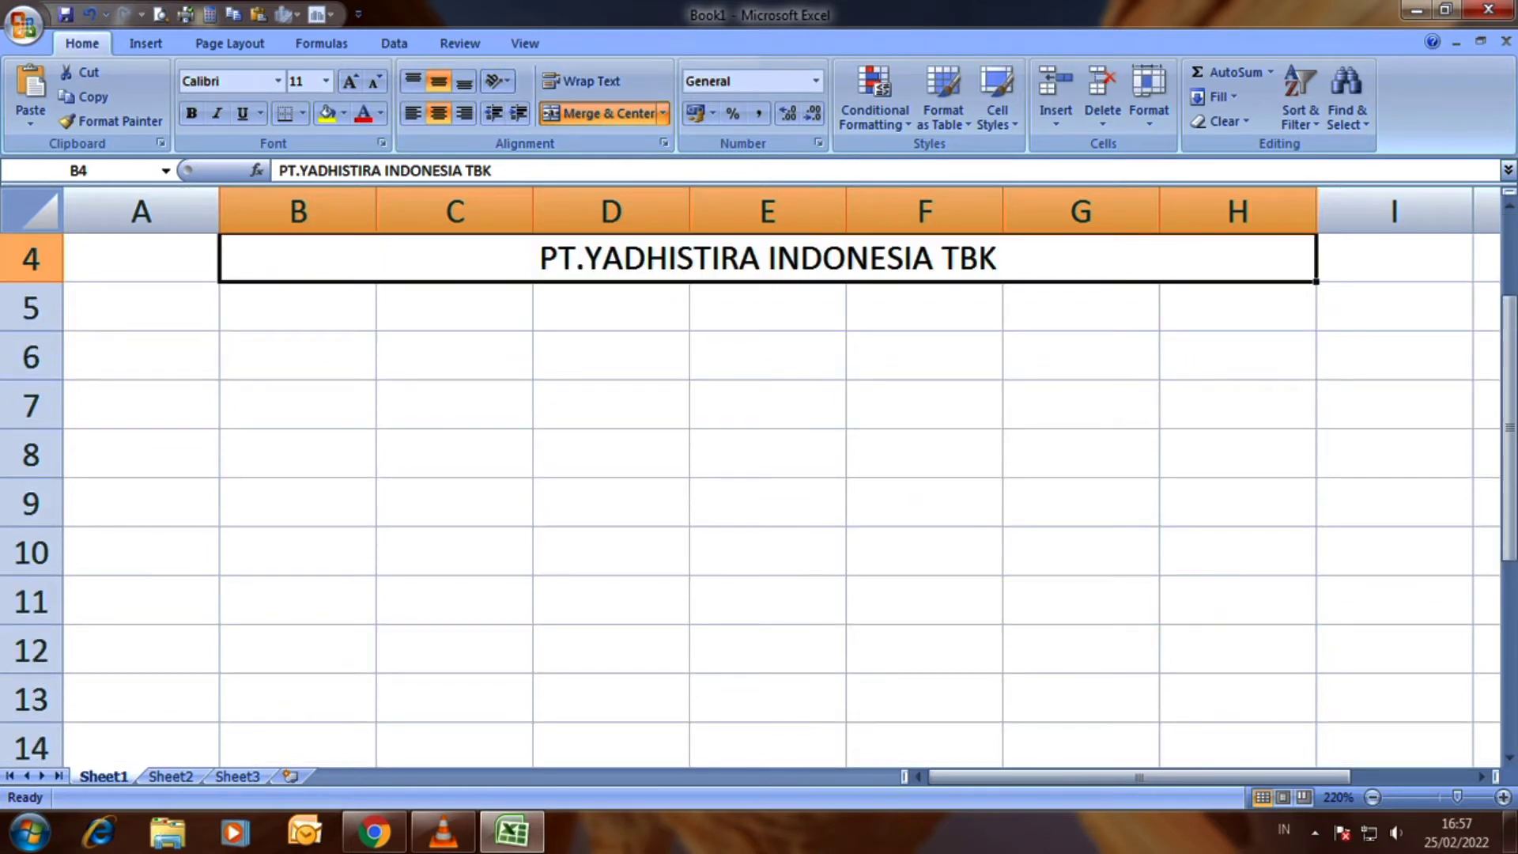
pyautogui.scroll(1, 759, 475)
pyautogui.keyDown('ctrl'); pyautogui.scroll(1, 759, 475); pyautogui.keyUp('ctrl')
# Set the row 6 header cells B6:F6 to font size 14
pyautogui.click(325, 572)
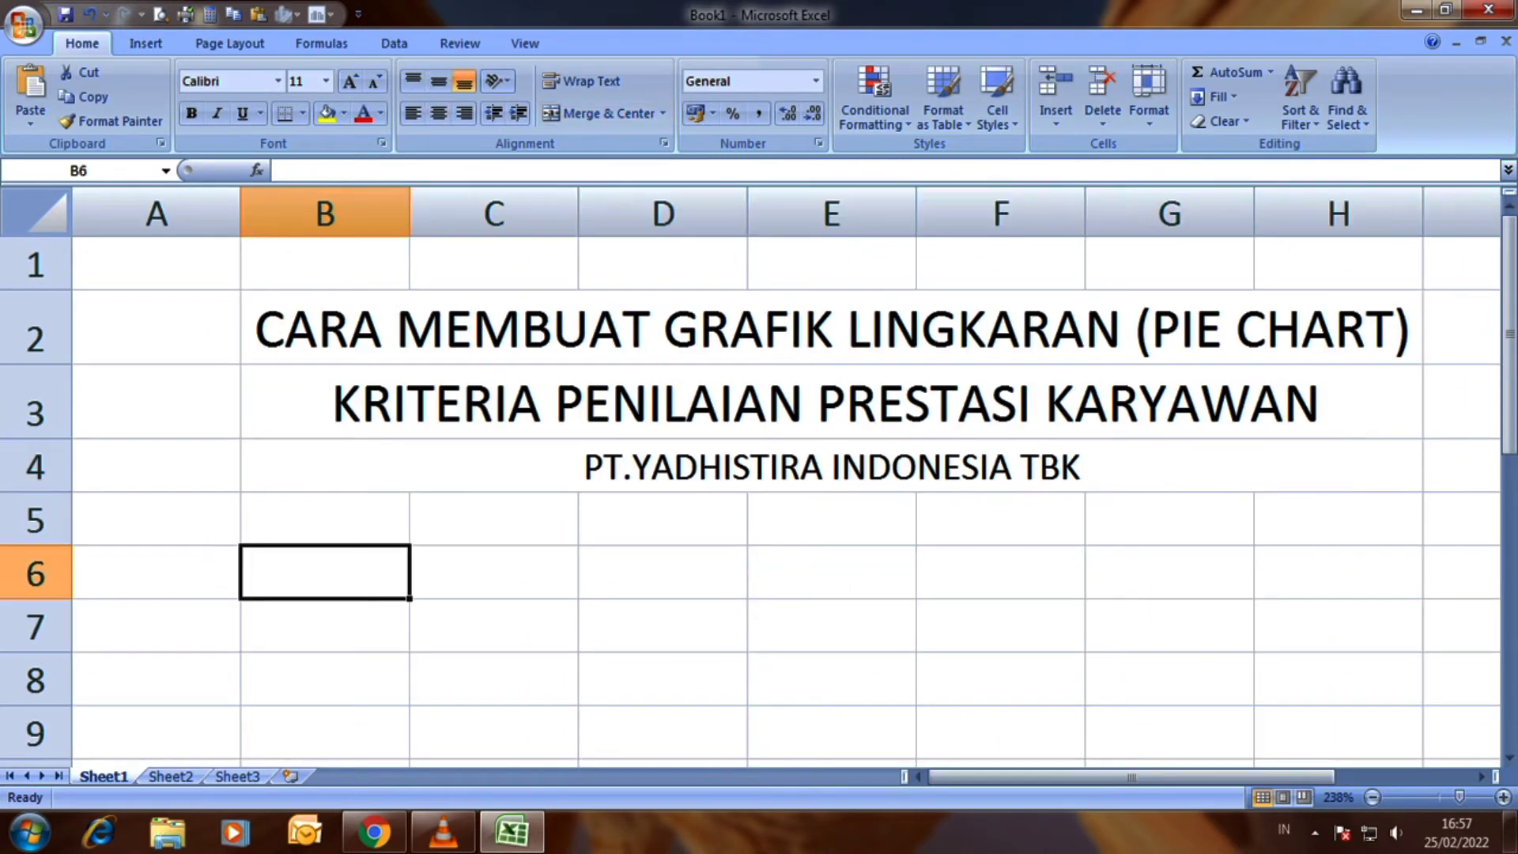
pyautogui.write('N')
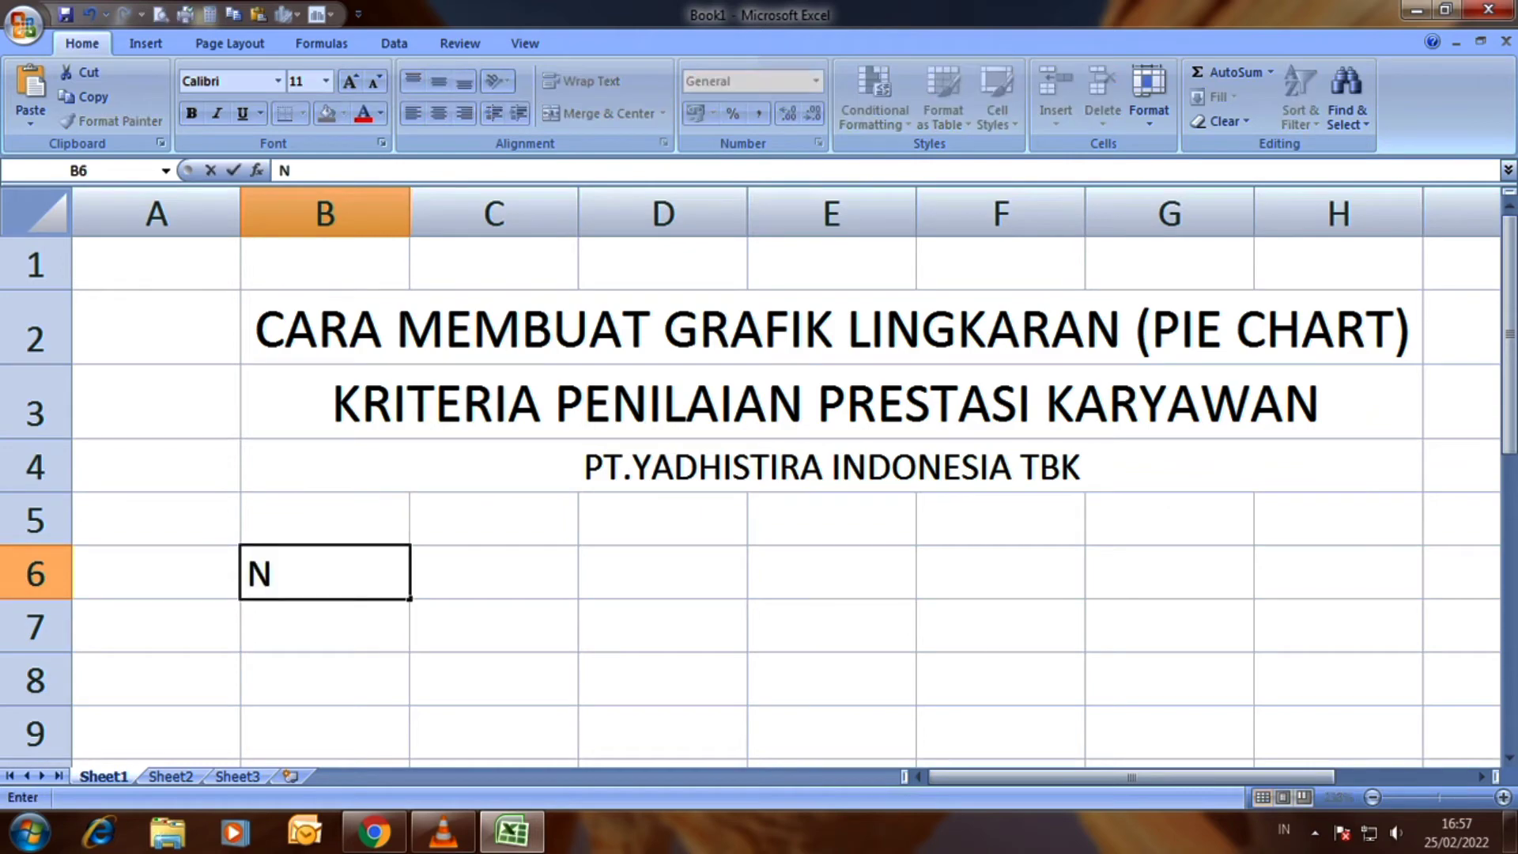
pyautogui.click(1338, 678)
pyautogui.keyDown('ctrl'); pyautogui.scroll(2, 758, 474); pyautogui.keyUp('ctrl')
pyautogui.hscroll(-2, 759, 474)
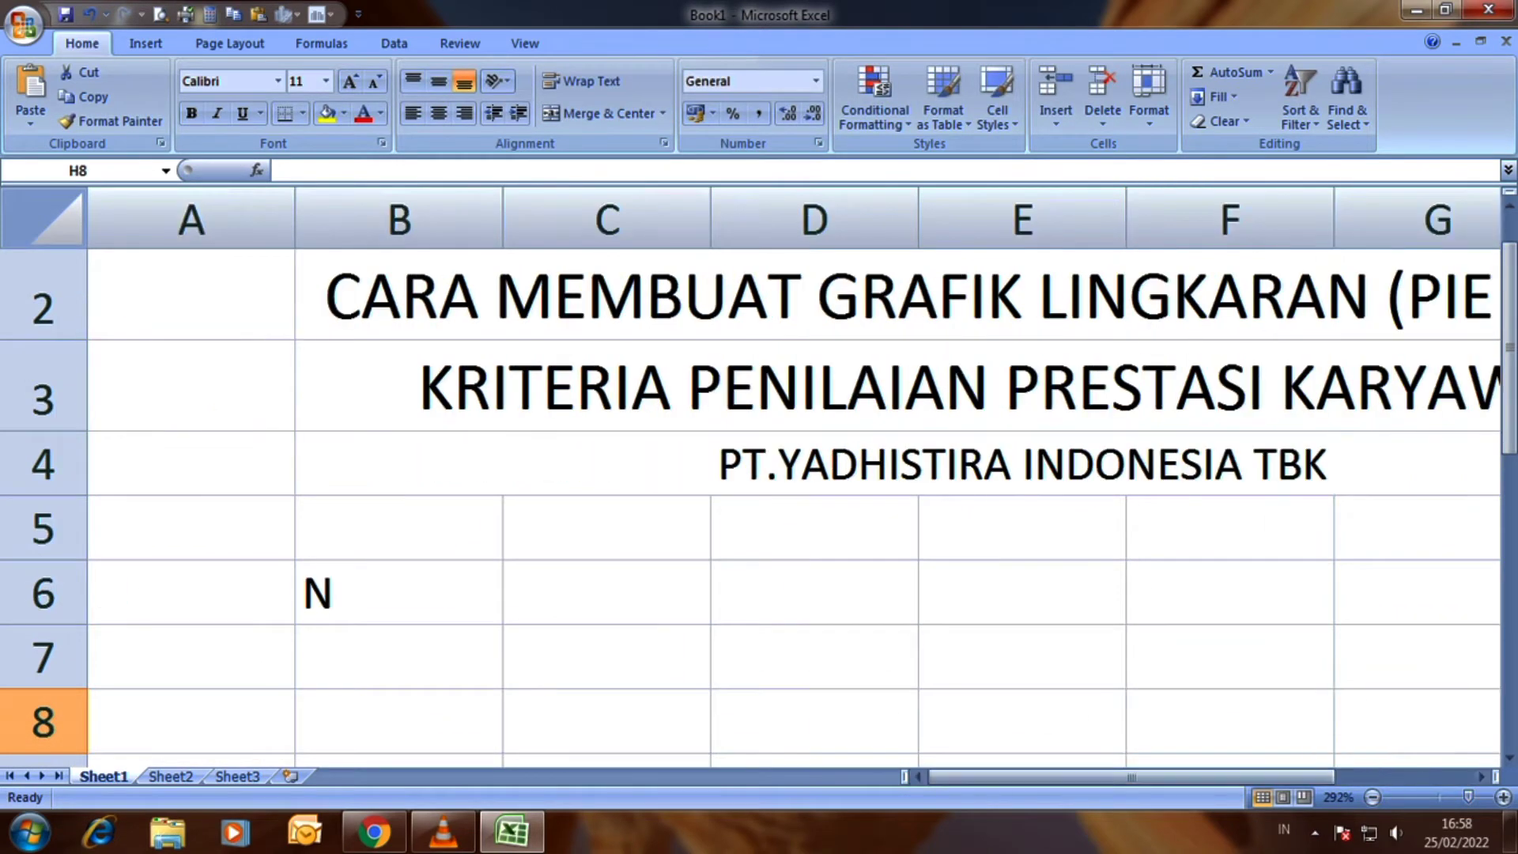
pyautogui.click(399, 593)
pyautogui.click(1229, 719)
pyautogui.moveTo(399, 593); pyautogui.dragTo(1229, 593)
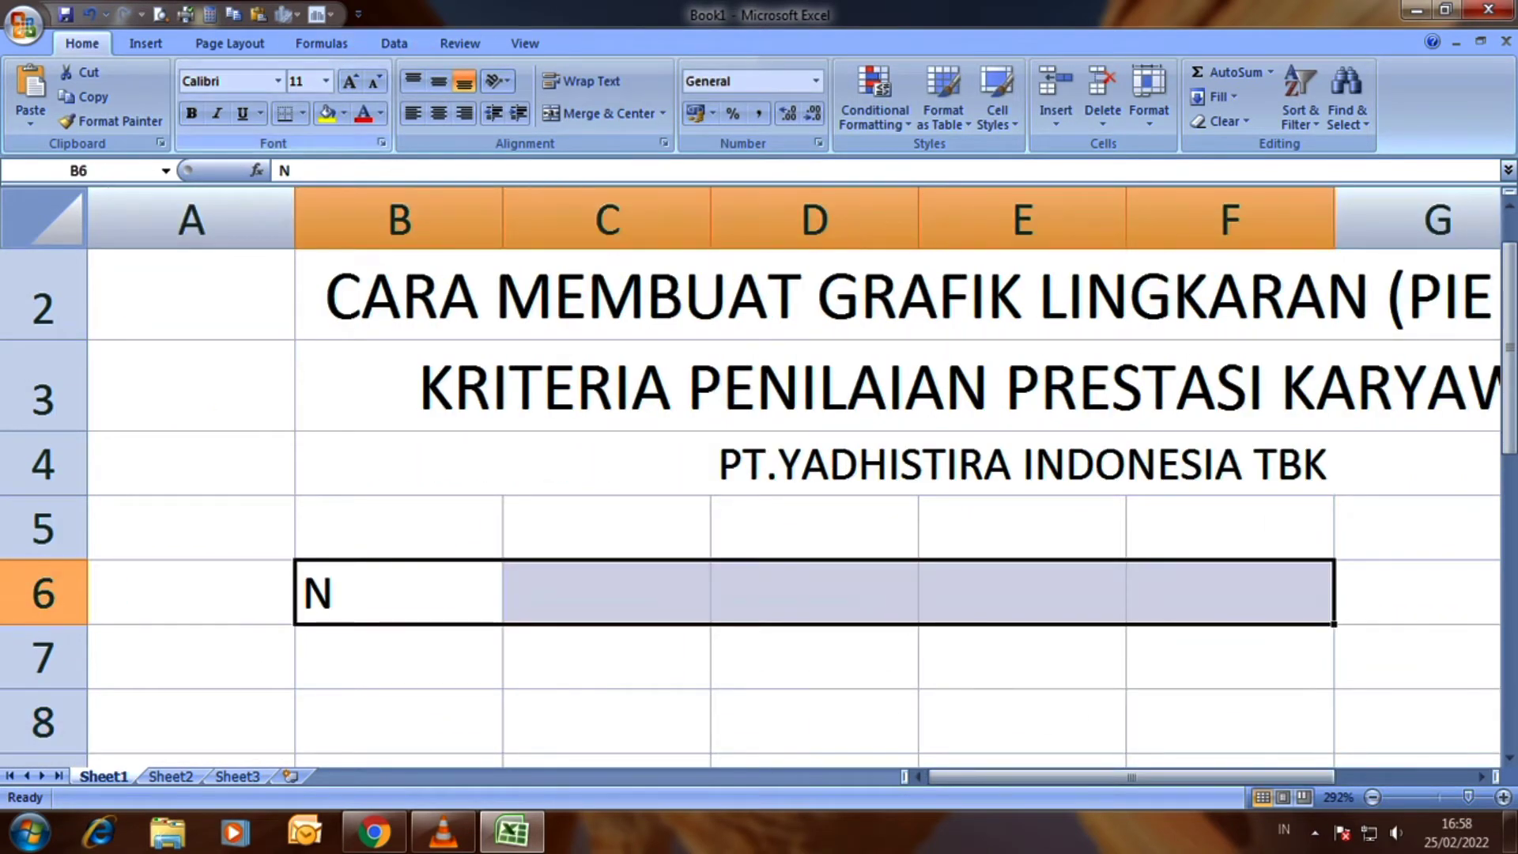
pyautogui.click(325, 81)
pyautogui.click(298, 200)
# Enter the row 6 headers NO, KRITERIA PENILAIAN and BESARAN NILAI
pyautogui.click(399, 593)
pyautogui.write('NO')
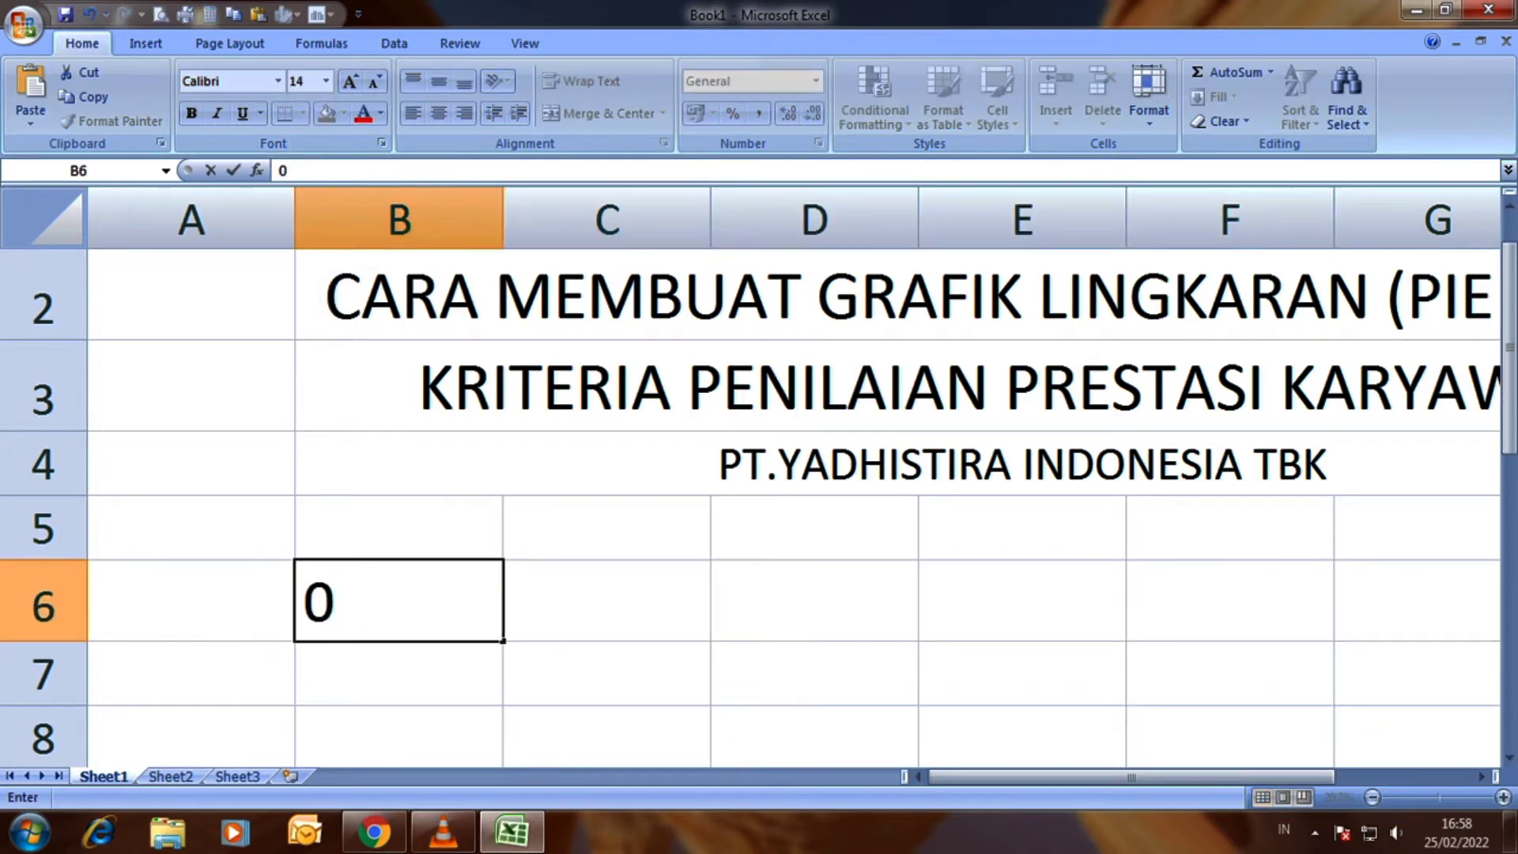
pyautogui.press('Tab')
pyautogui.write('KRIT')
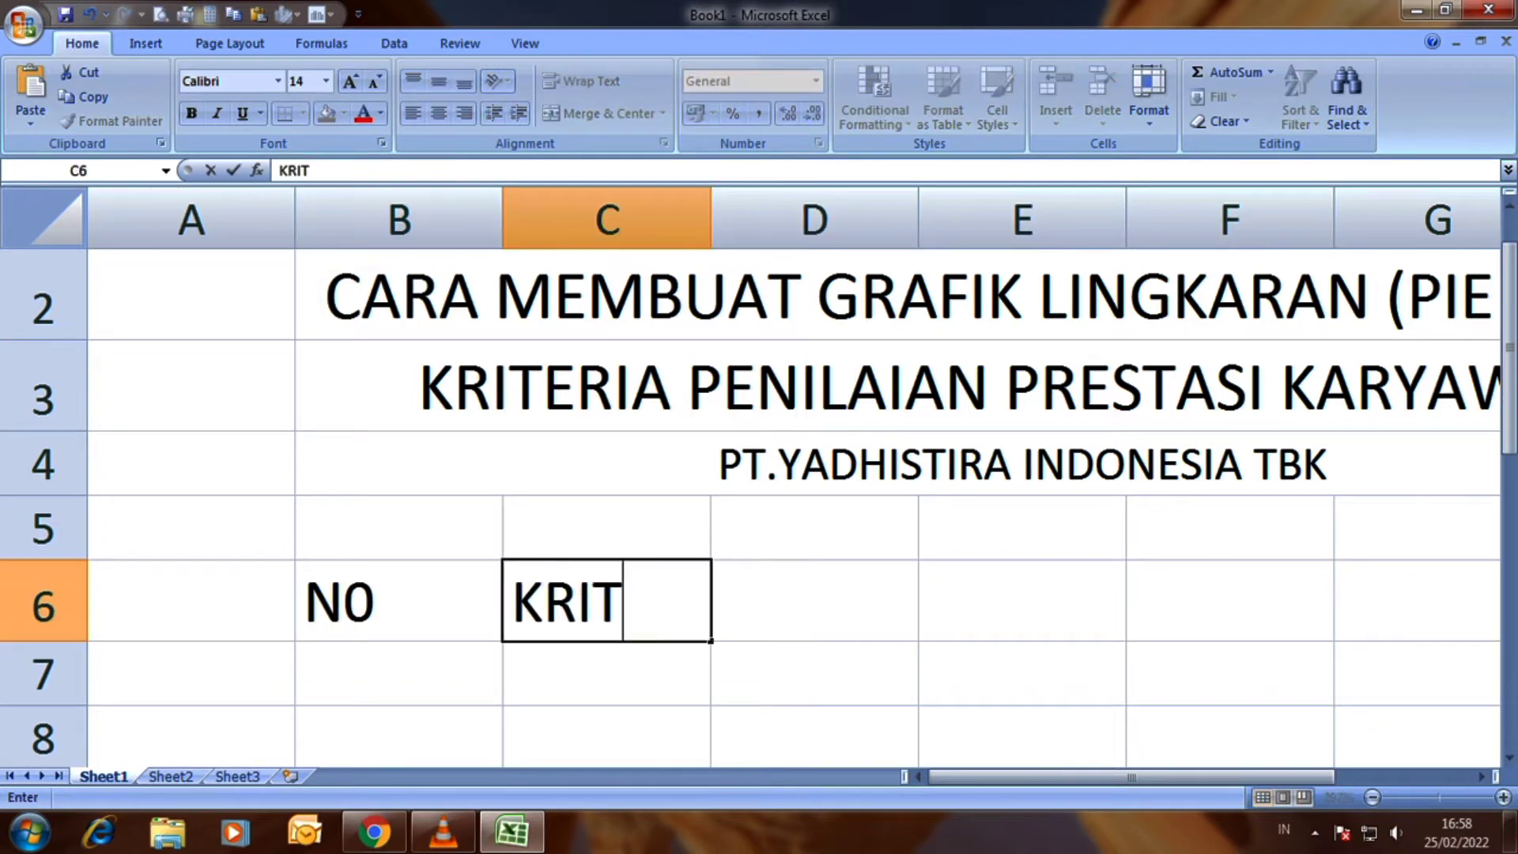
pyautogui.write('ERIA PENILAIAN')
pyautogui.press('Tab')
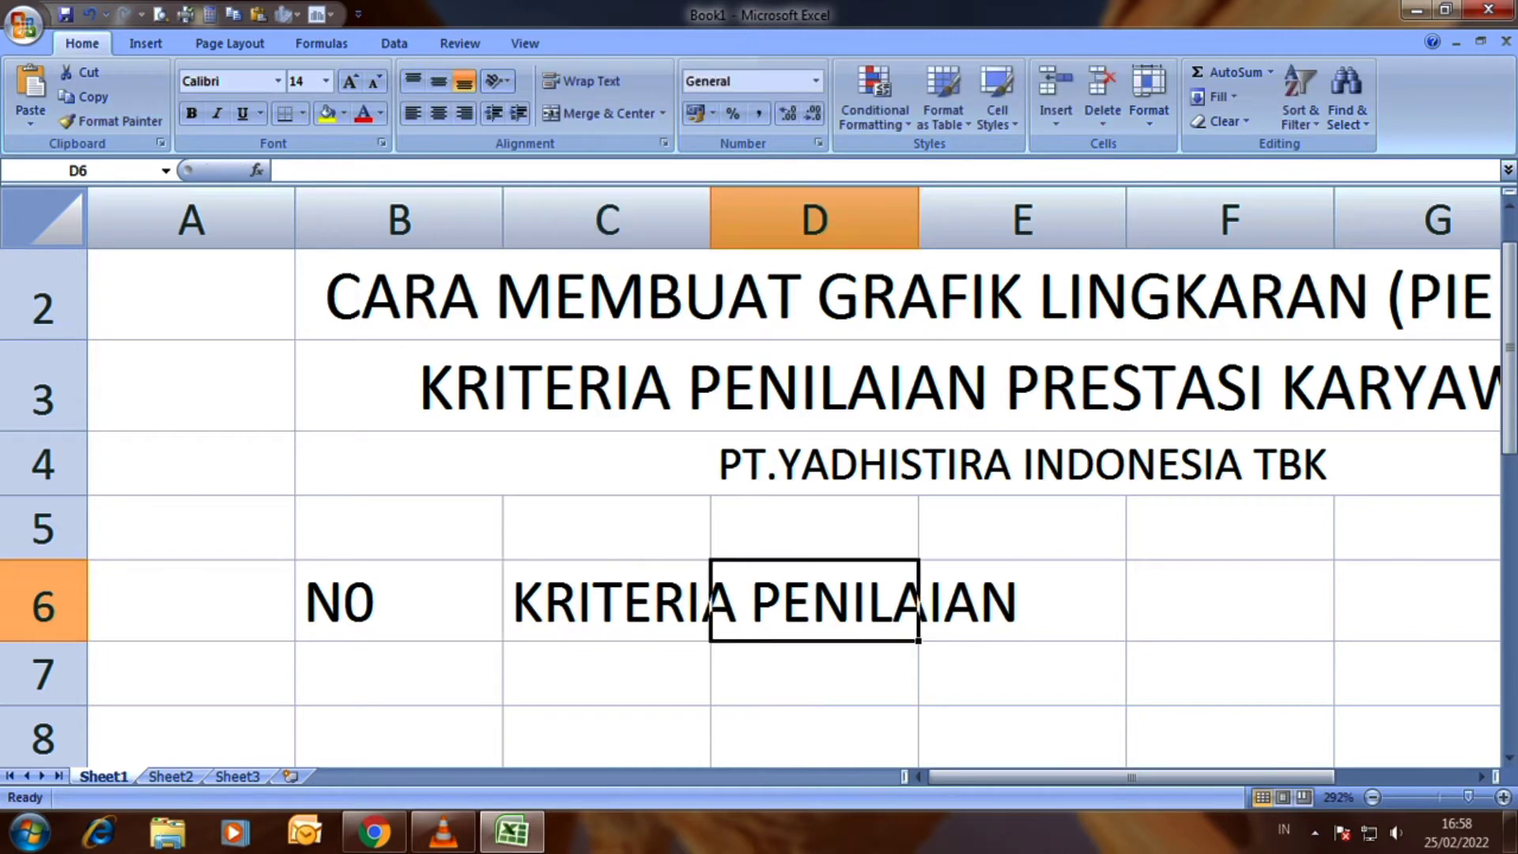
pyautogui.press('Tab')
pyautogui.press('Tab')
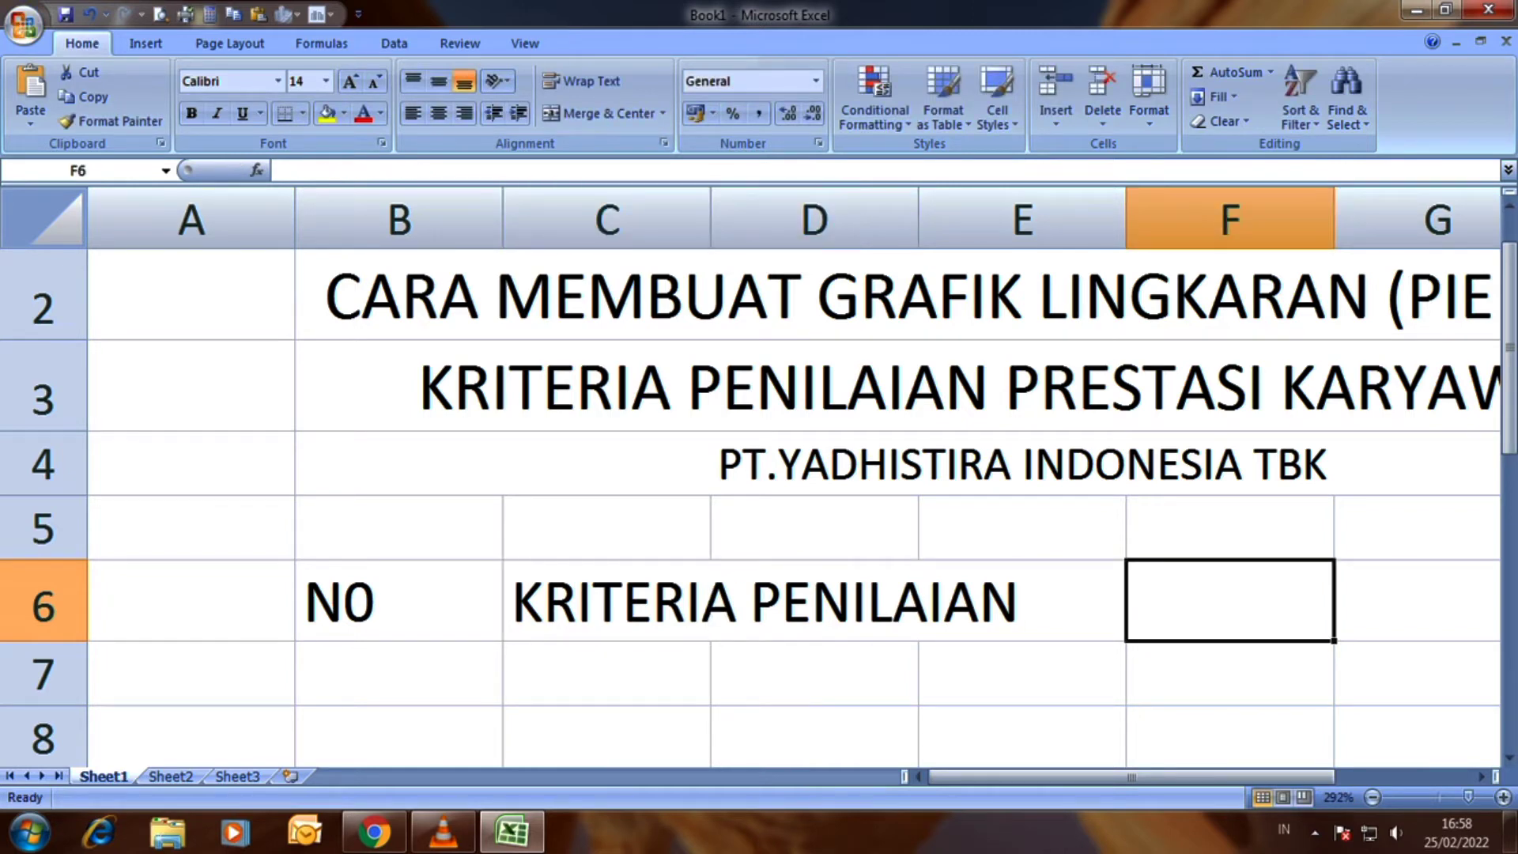
pyautogui.write('PROSENTASE')
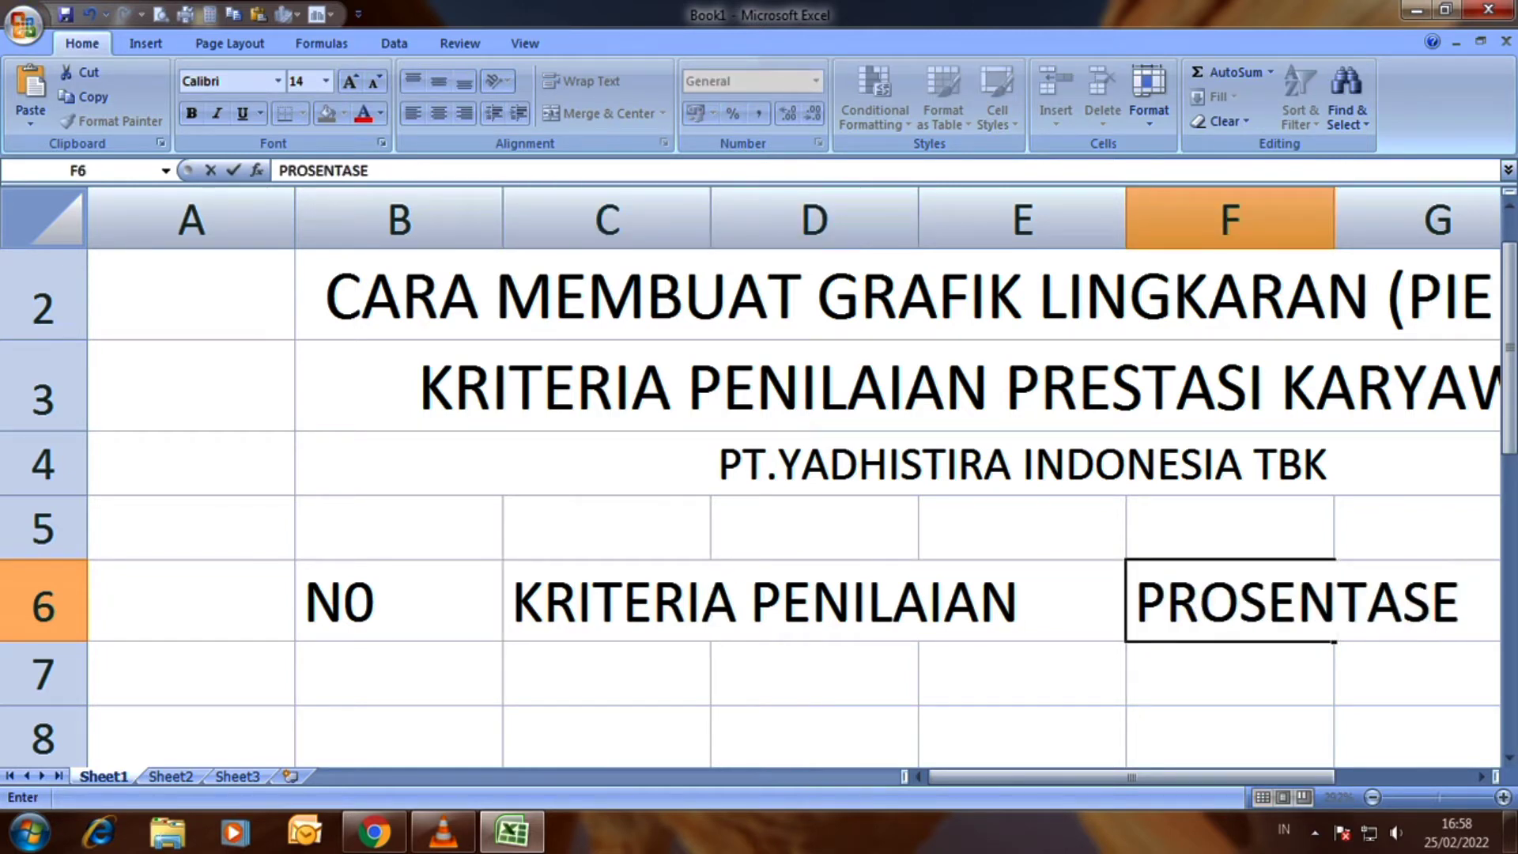
pyautogui.press('BackSpace')
pyautogui.press('BackSpace')
pyautogui.press('BackSpace')
pyautogui.press('BackSpace')
pyautogui.press('BackSpace')
pyautogui.press('Return')
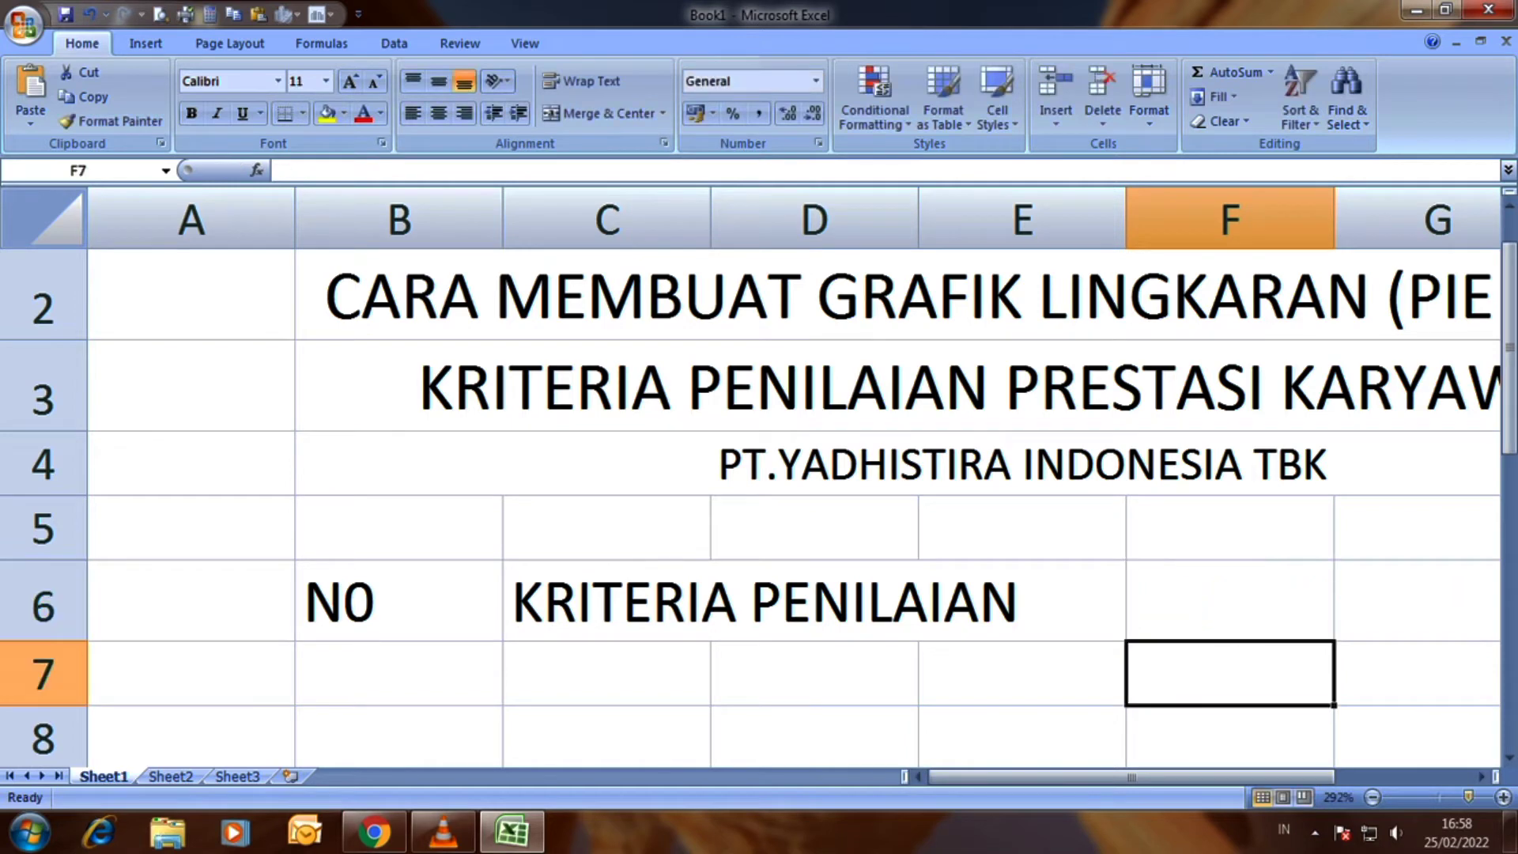
pyautogui.scroll(4, 759, 474)
pyautogui.press('Up')
pyautogui.write('BESARA')
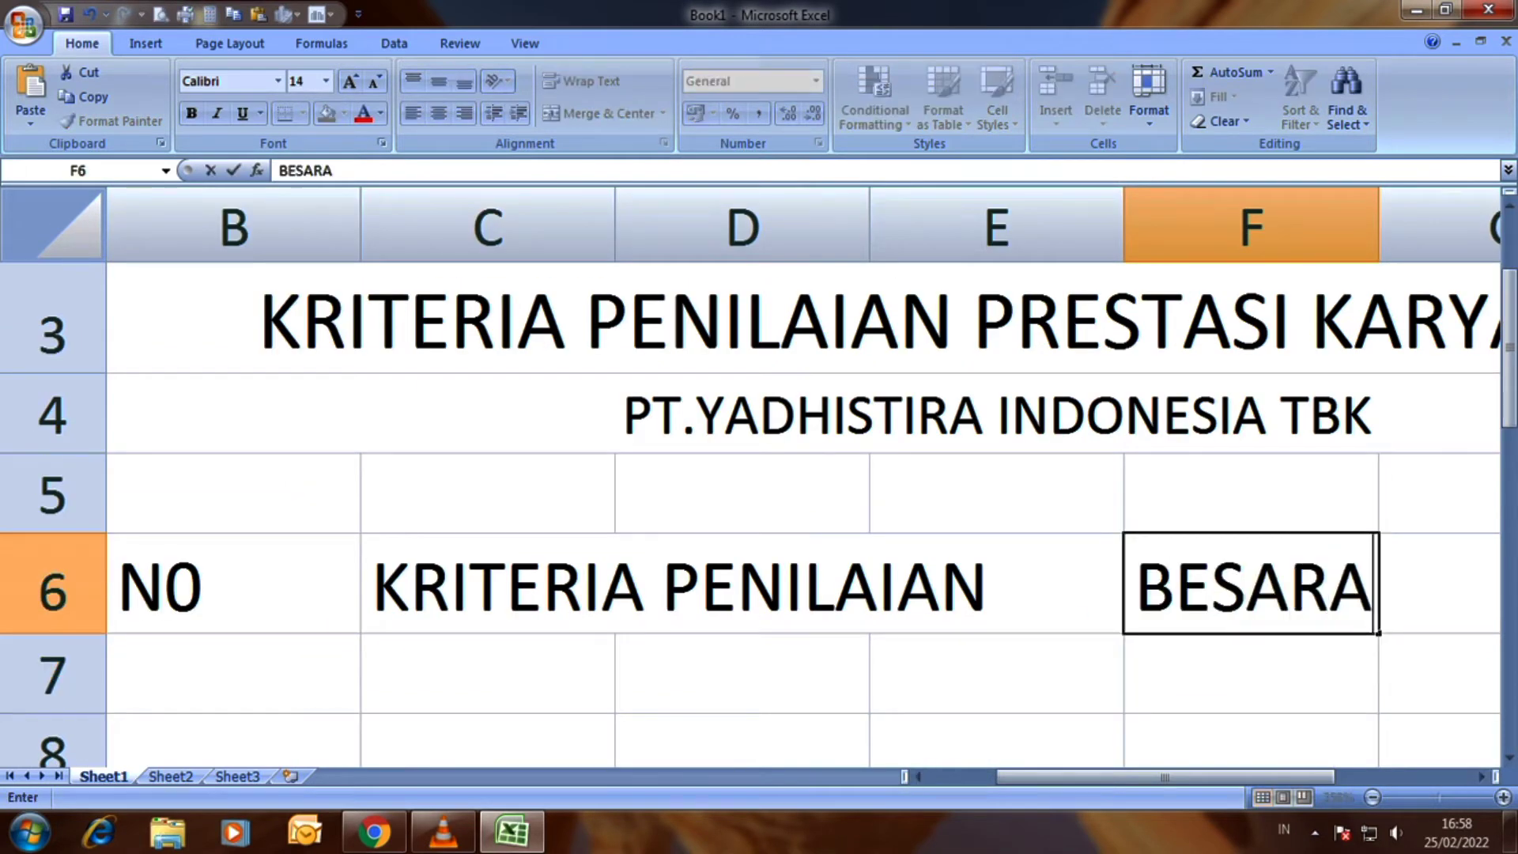
pyautogui.write('N NILAI')
pyautogui.click(996, 672)
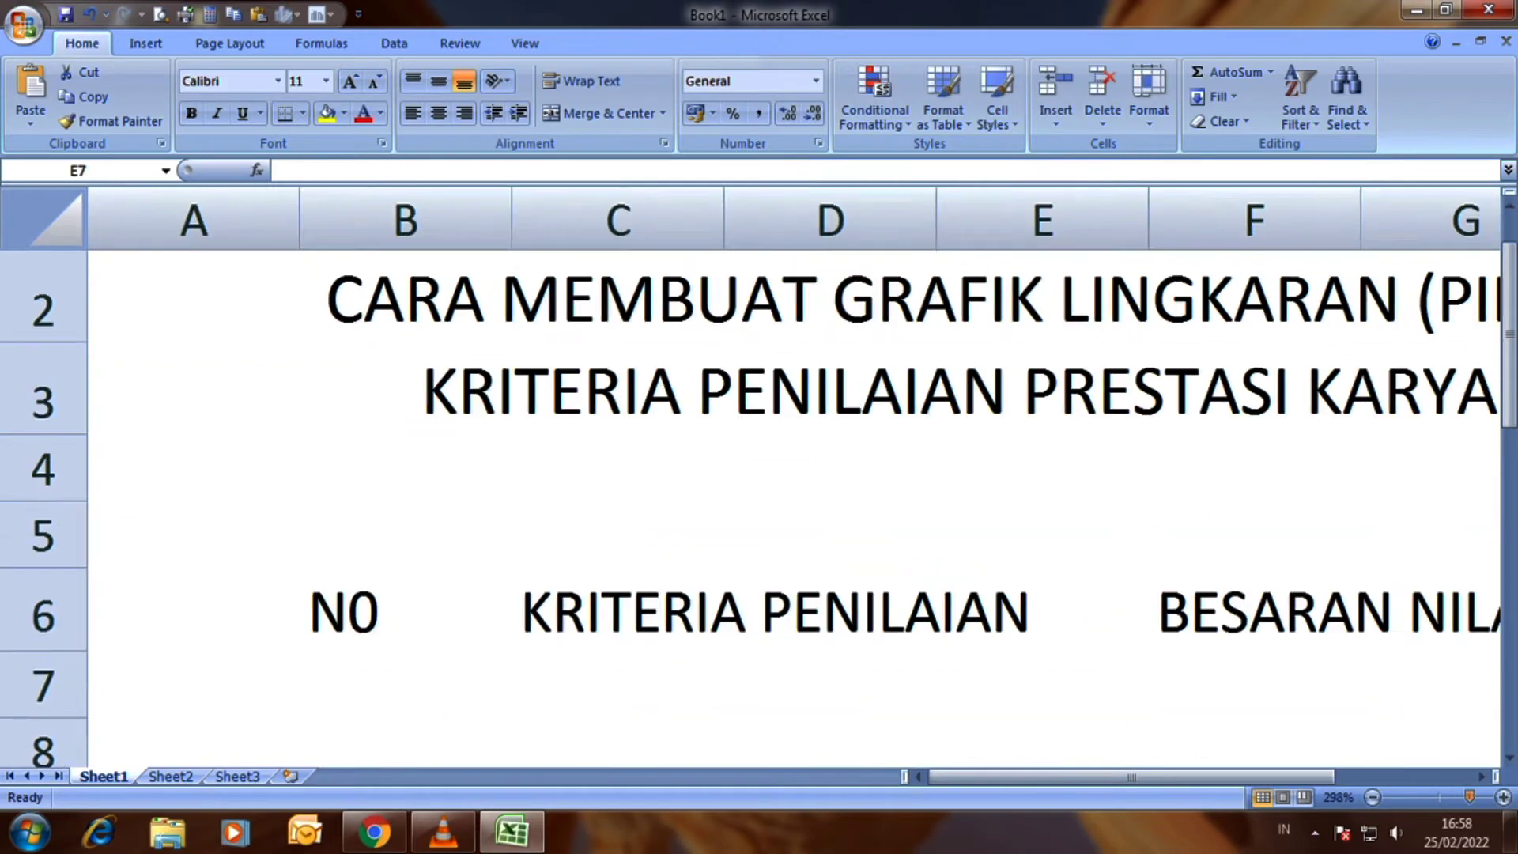
pyautogui.scroll(-8, 759, 474)
pyautogui.click(1335, 622)
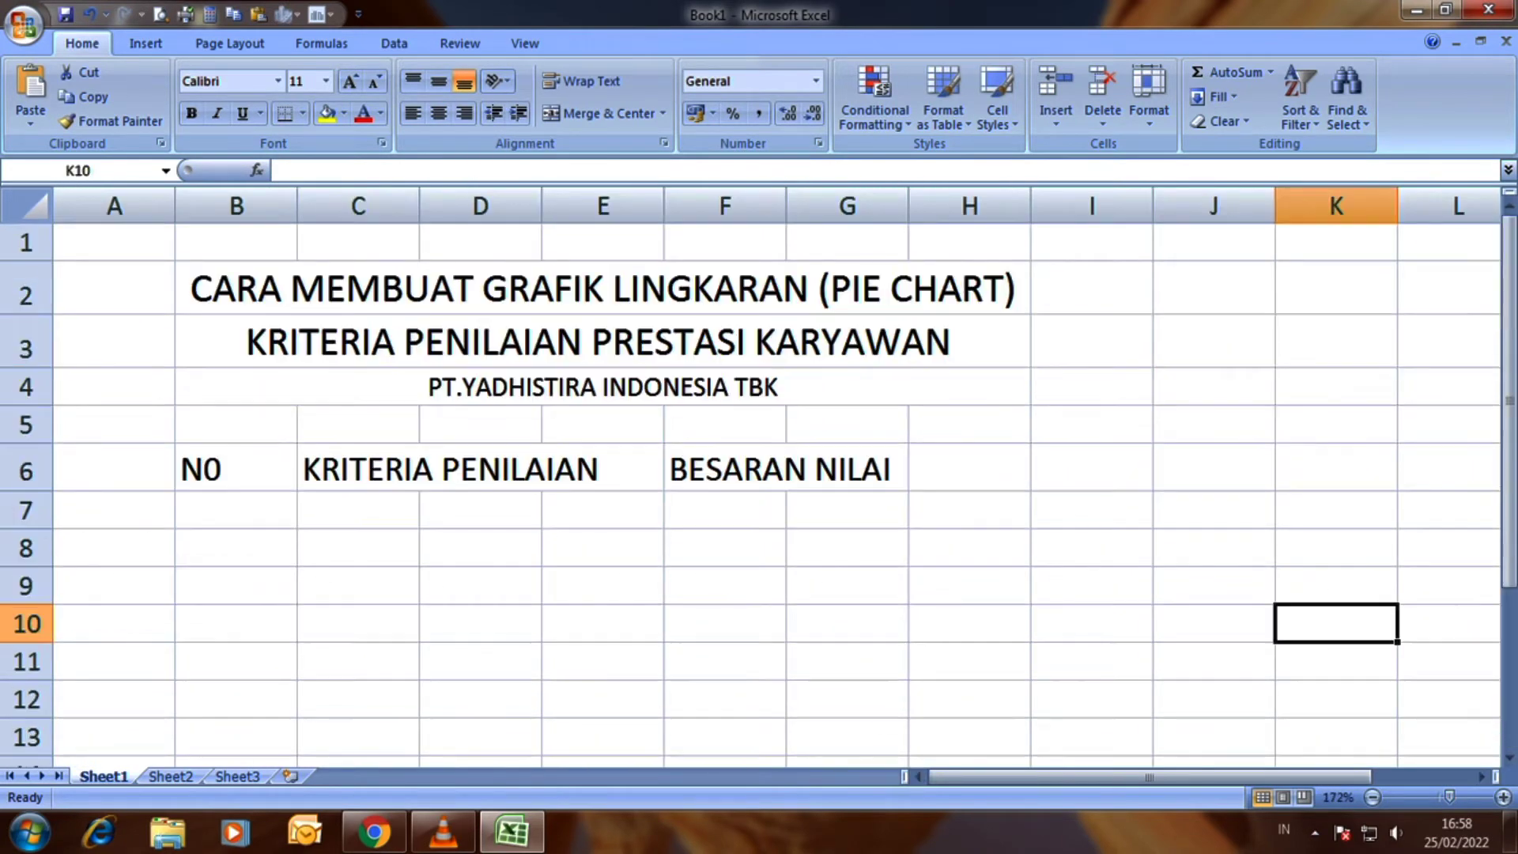
# Merge the BESARAN NILAI and KRITERIA PENILAIAN headers across columns, then undo the merges
pyautogui.moveTo(680, 469); pyautogui.dragTo(996, 469)
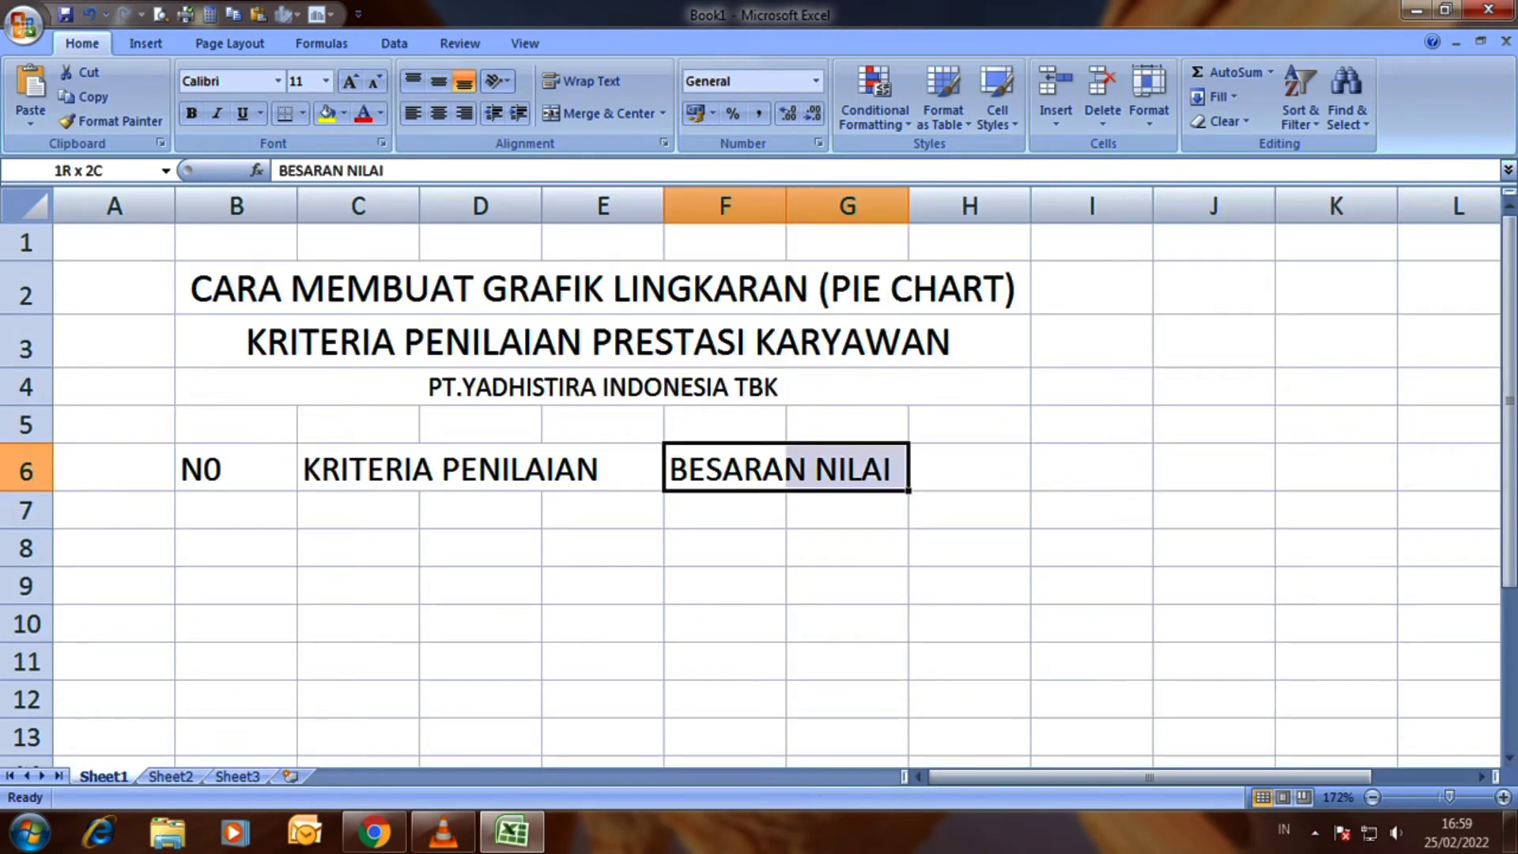
pyautogui.click(598, 113)
pyautogui.moveTo(332, 468); pyautogui.dragTo(648, 468)
pyautogui.click(599, 113)
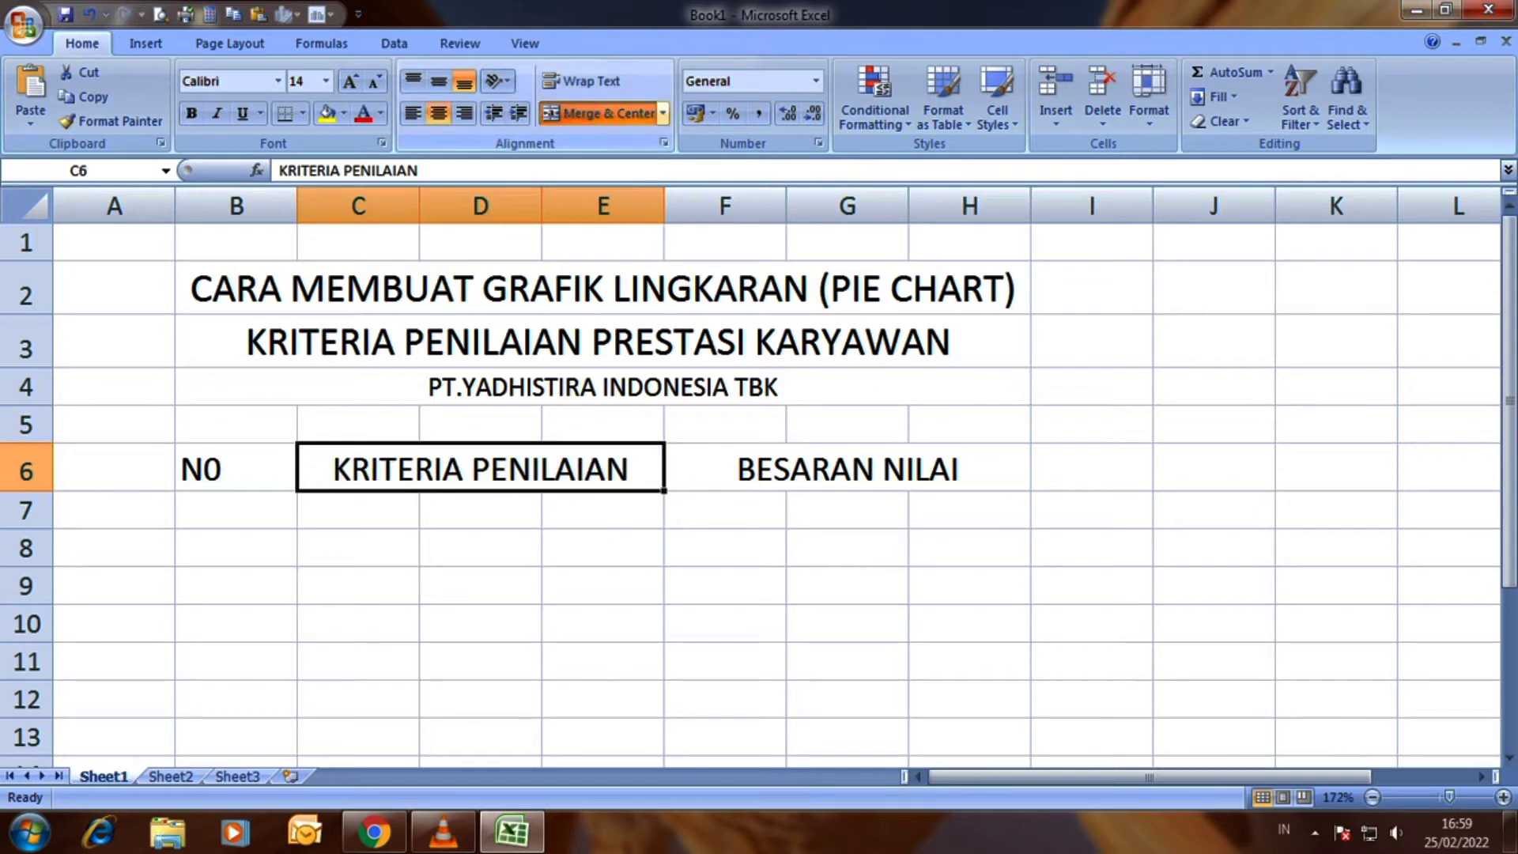
pyautogui.click(236, 469)
pyautogui.hotkey('ctrl', 'z')
pyautogui.hotkey('ctrl', 'z')
# Unmerge the titles in rows 2, 3 and 4
pyautogui.click(601, 290)
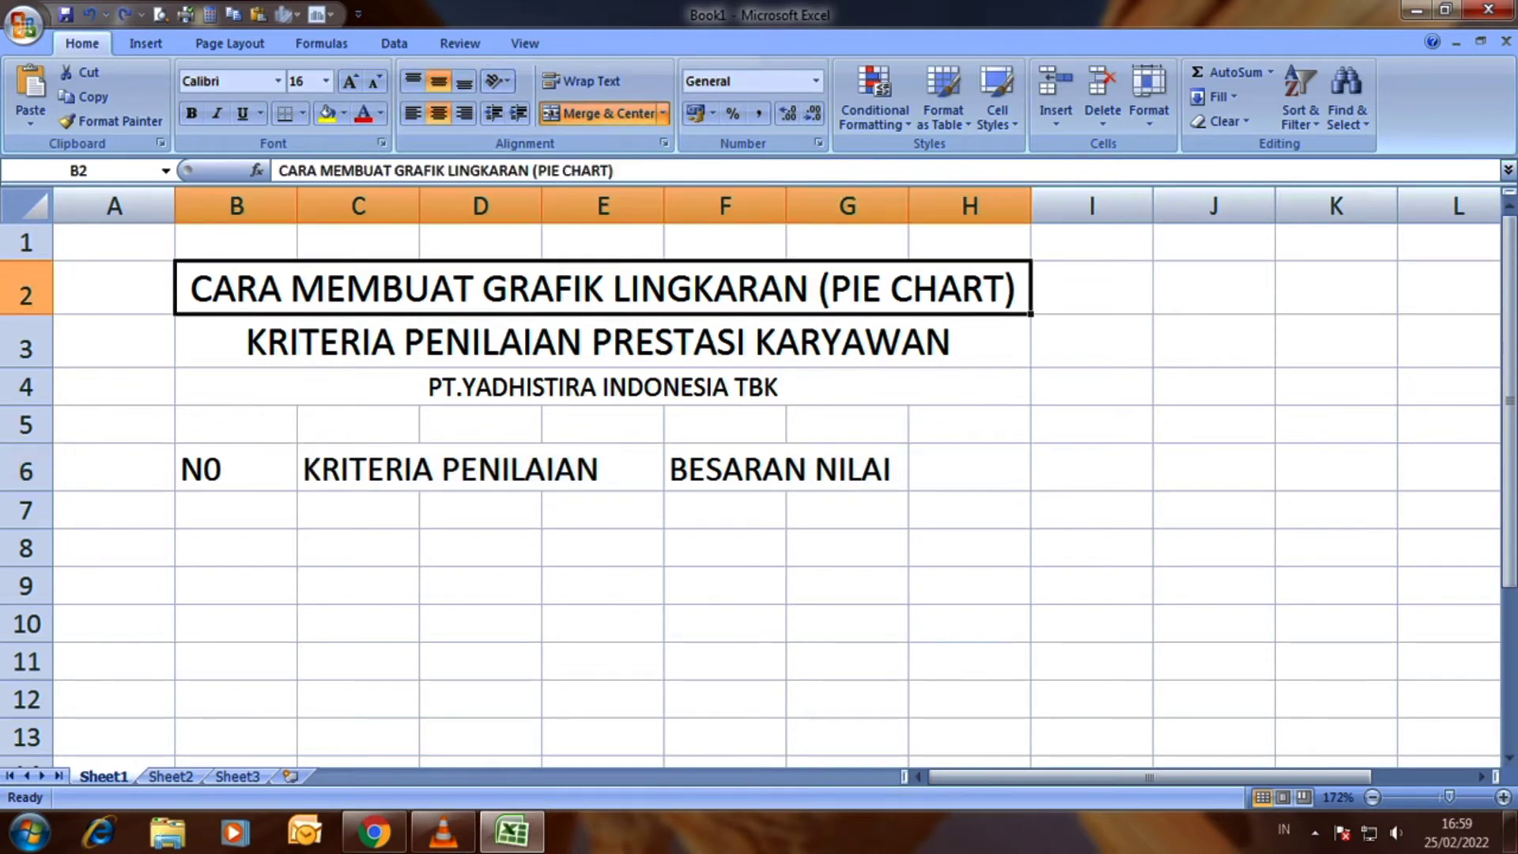
pyautogui.click(599, 113)
pyautogui.click(601, 343)
pyautogui.click(599, 113)
pyautogui.click(601, 386)
pyautogui.click(599, 113)
pyautogui.click(847, 510)
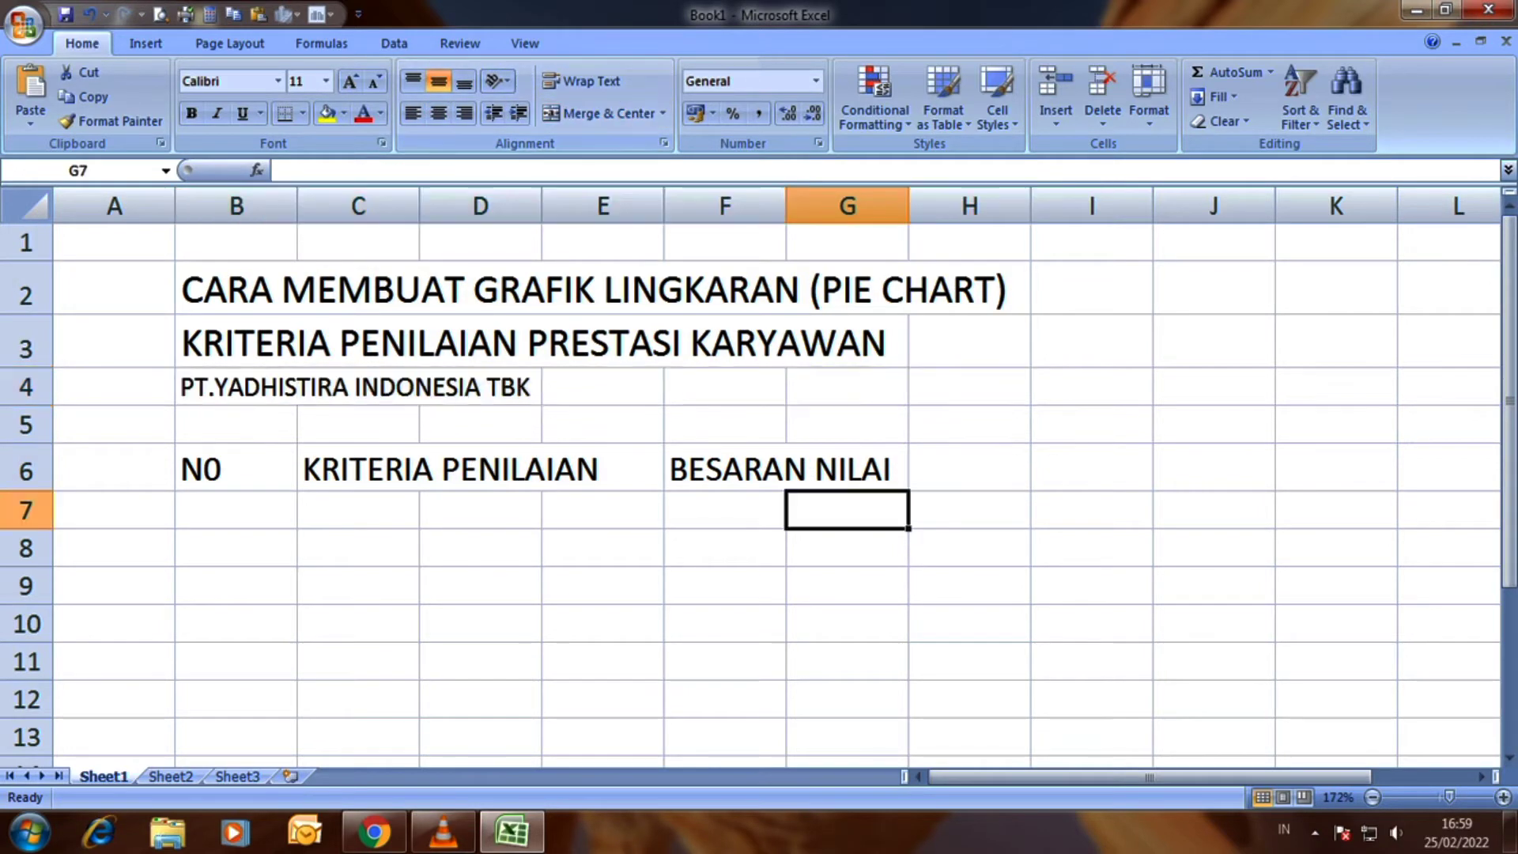
# Autofit column C and move the BESARAN NILAI header from F6 into D6
pyautogui.doubleClick(419, 206)
pyautogui.click(902, 468)
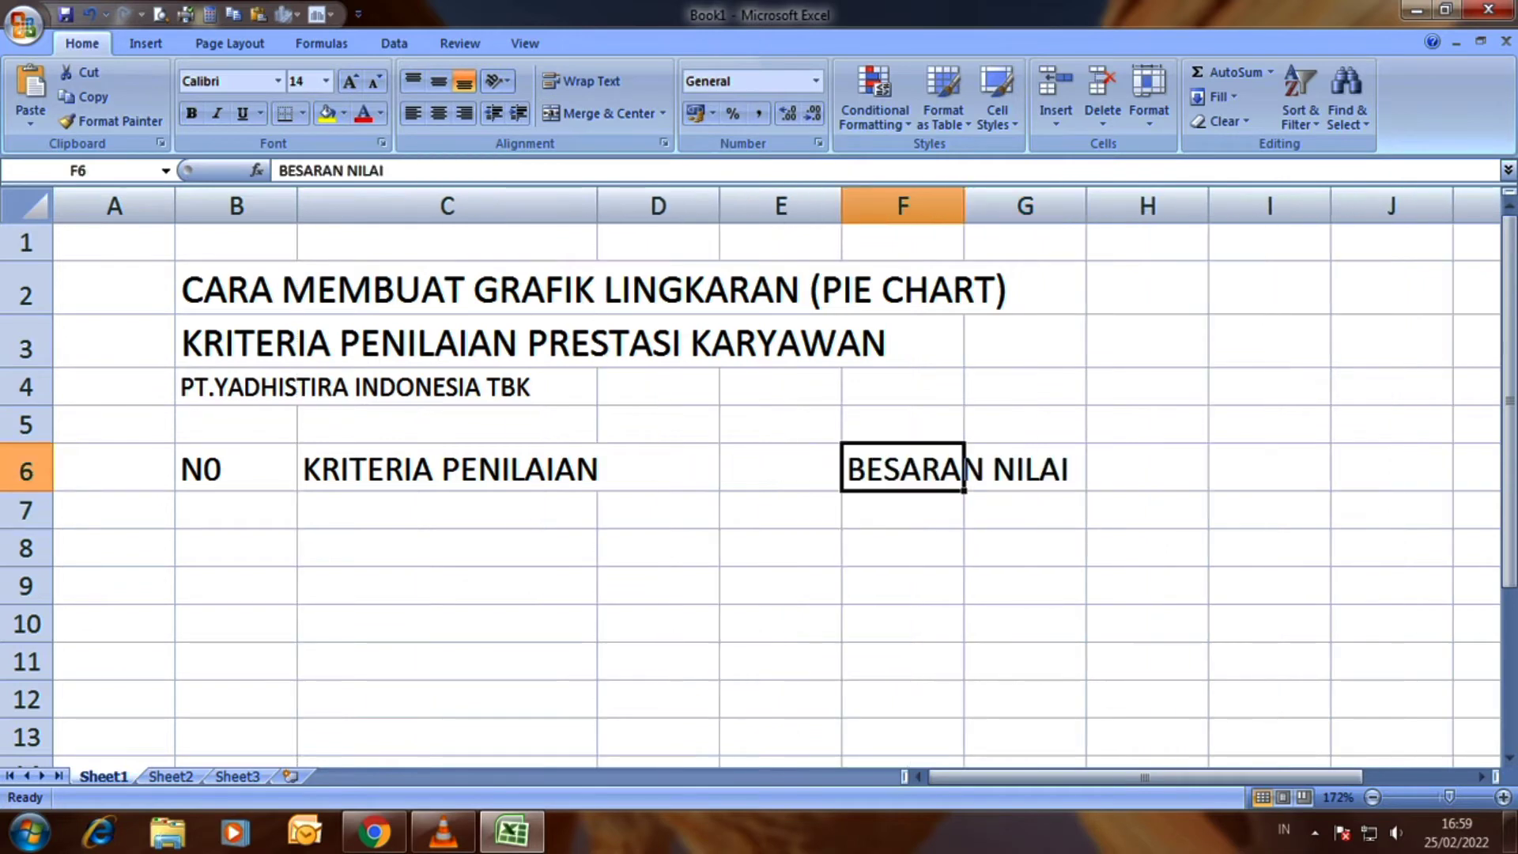
pyautogui.hotkey('ctrl', 'c')
pyautogui.click(658, 469)
pyautogui.hotkey('ctrl', 'v')
pyautogui.click(902, 469)
pyautogui.press('Delete')
pyautogui.click(902, 547)
# Widen columns C and D to fit their headers and readjust column E
pyautogui.moveTo(597, 205); pyautogui.dragTo(629, 206)
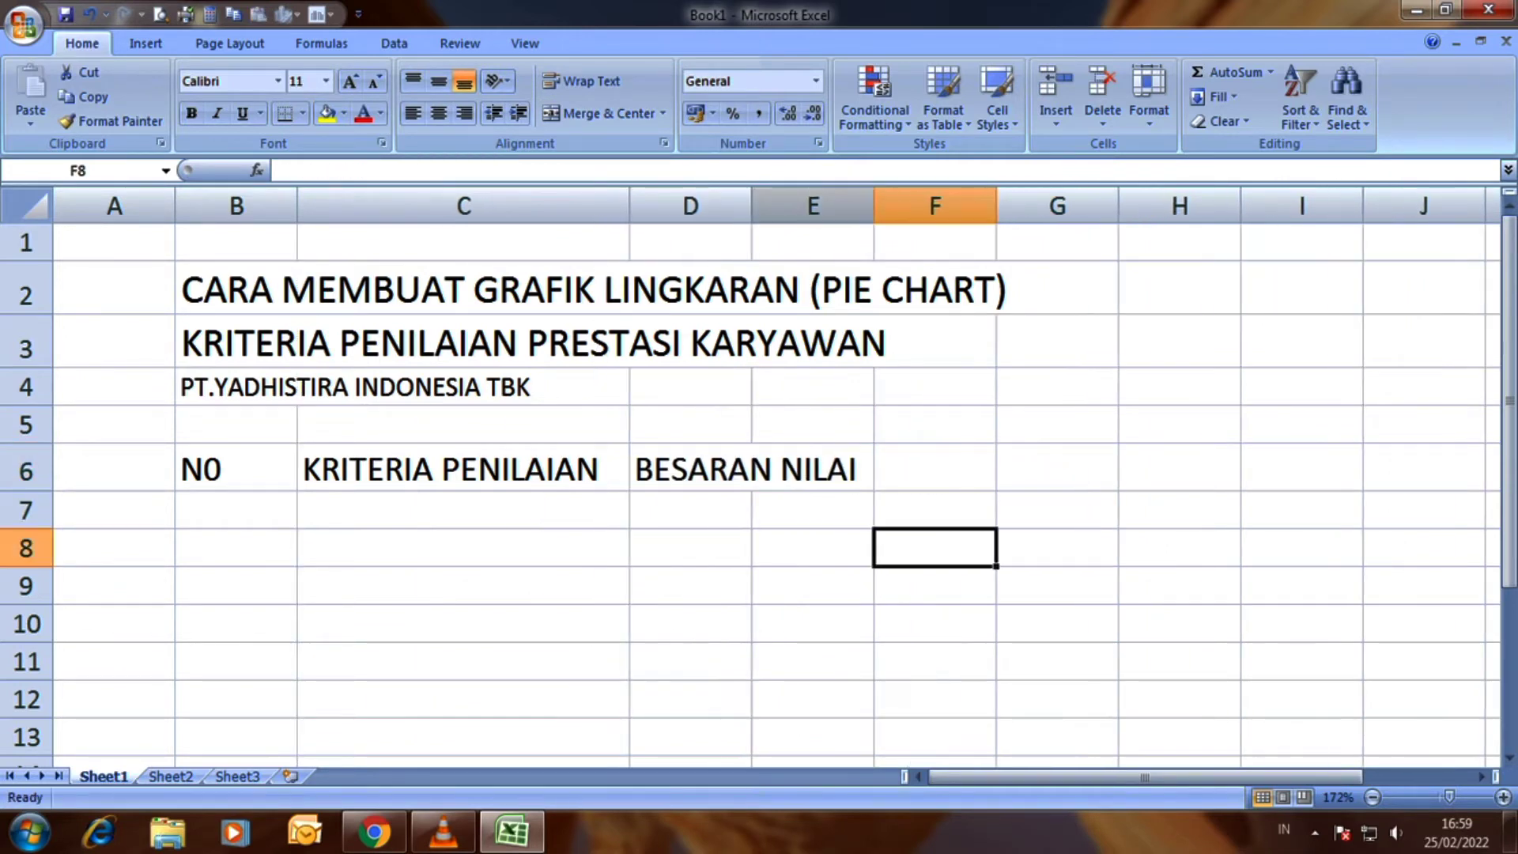
pyautogui.moveTo(873, 206); pyautogui.dragTo(956, 206)
pyautogui.click(1017, 424)
pyautogui.moveTo(751, 205); pyautogui.dragTo(912, 206)
pyautogui.click(1015, 424)
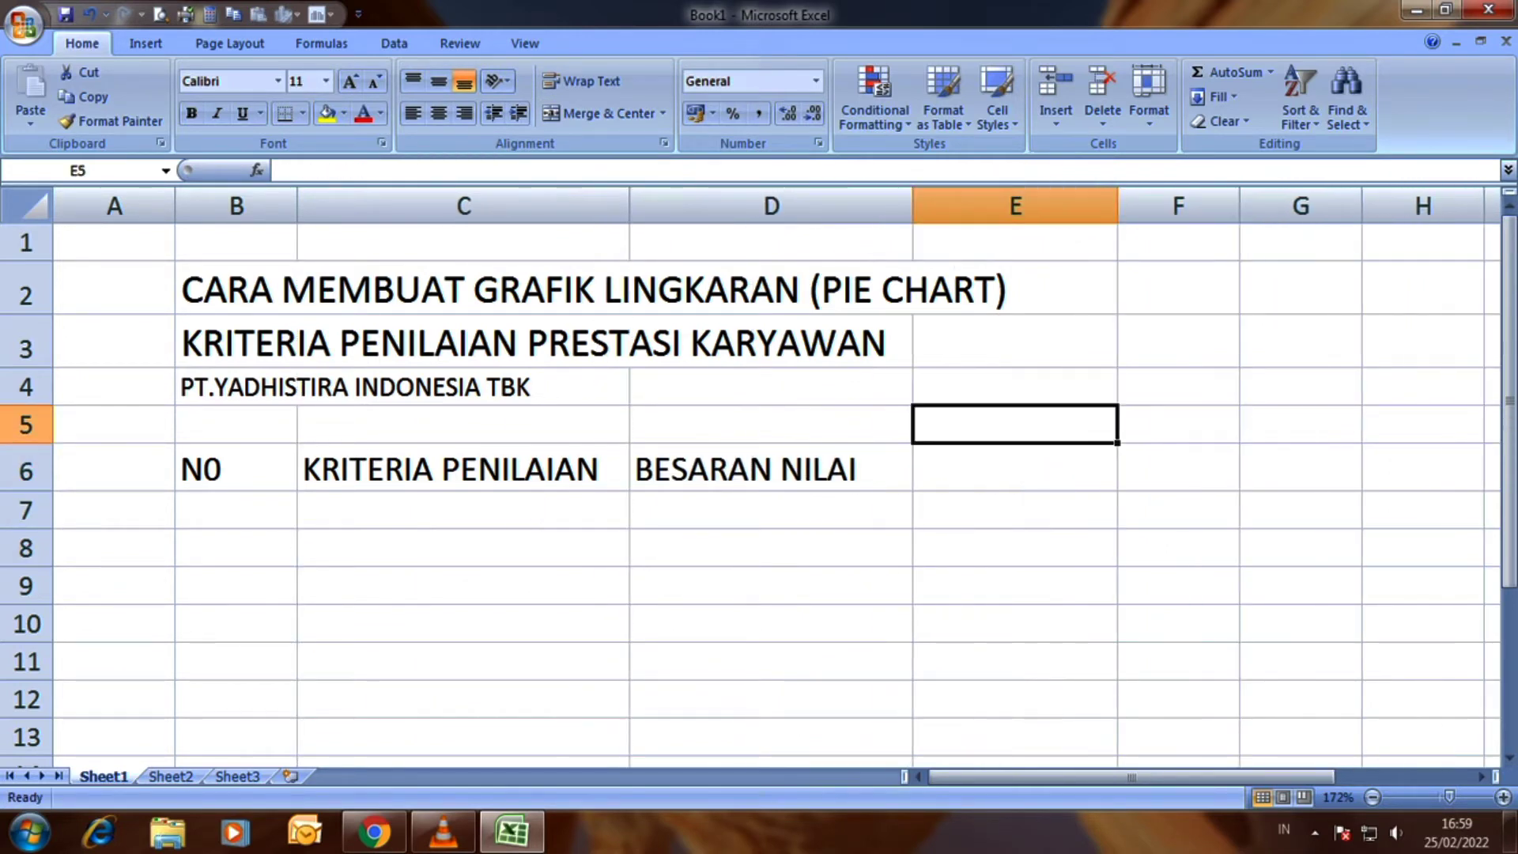
pyautogui.moveTo(1117, 206); pyautogui.dragTo(1005, 206)
pyautogui.click(1068, 424)
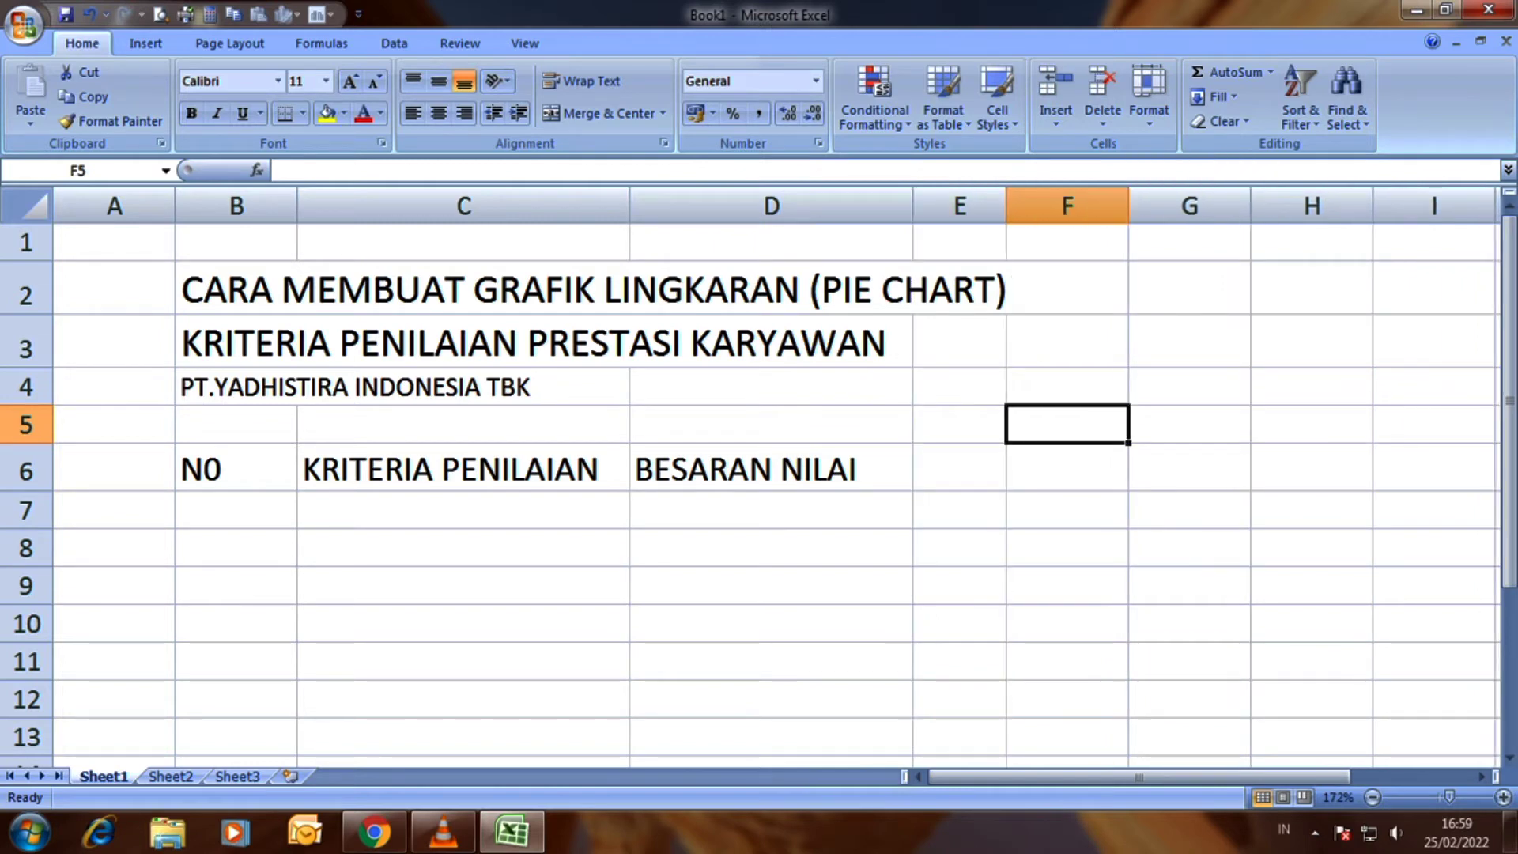
pyautogui.moveTo(630, 206); pyautogui.dragTo(643, 206)
pyautogui.moveTo(925, 205); pyautogui.dragTo(948, 205)
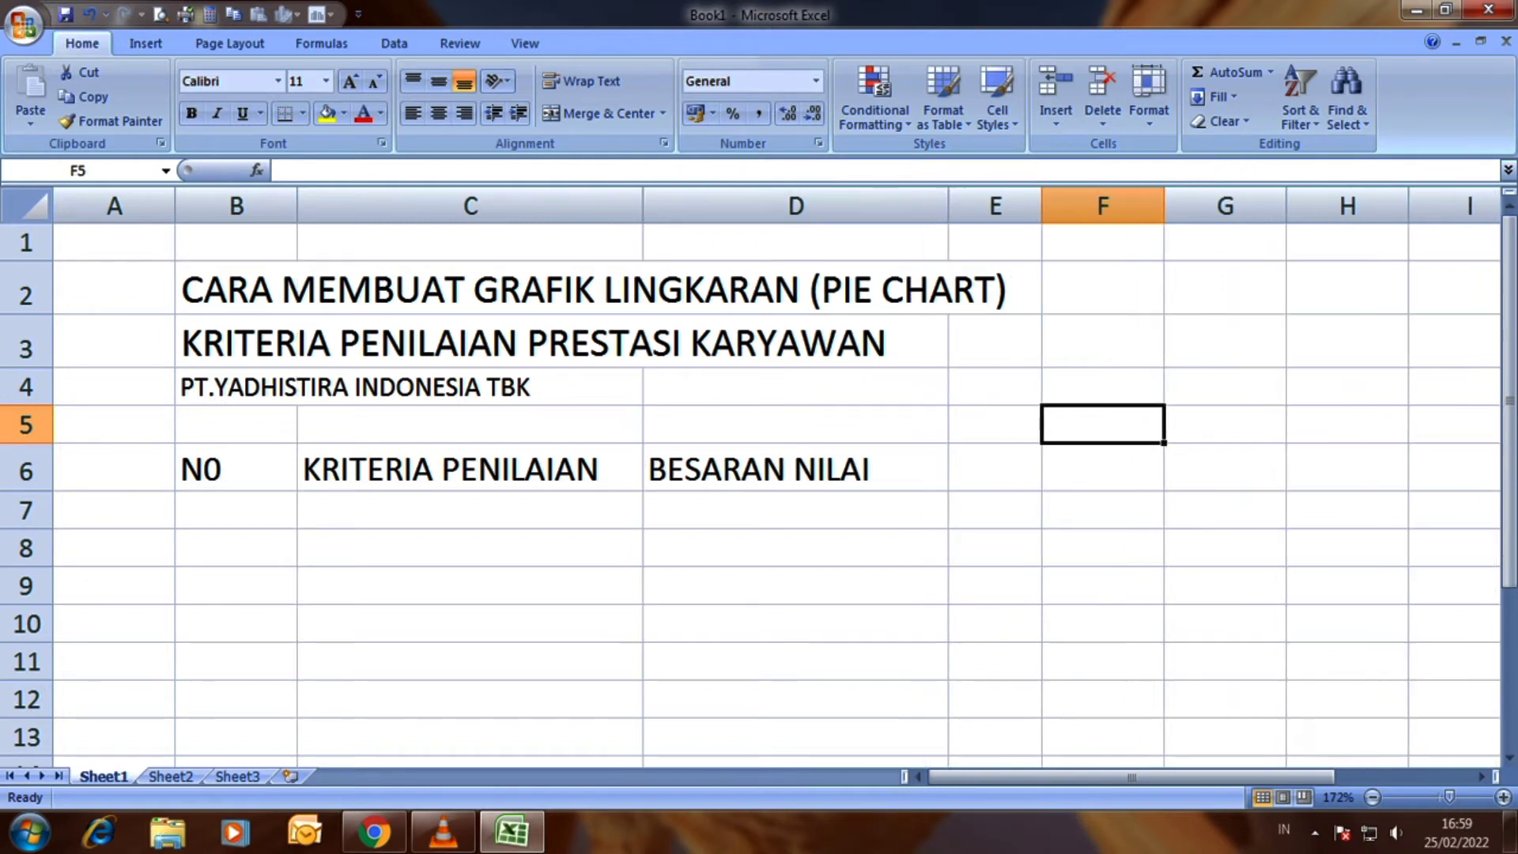
# Centre the B6:D6 header text and select the table area B6:D11
pyautogui.moveTo(197, 470); pyautogui.dragTo(790, 470)
pyautogui.click(438, 113)
pyautogui.click(1102, 548)
pyautogui.moveTo(237, 470); pyautogui.dragTo(795, 661)
# Apply all borders to every cell of the B6:D11 table
pyautogui.click(302, 113)
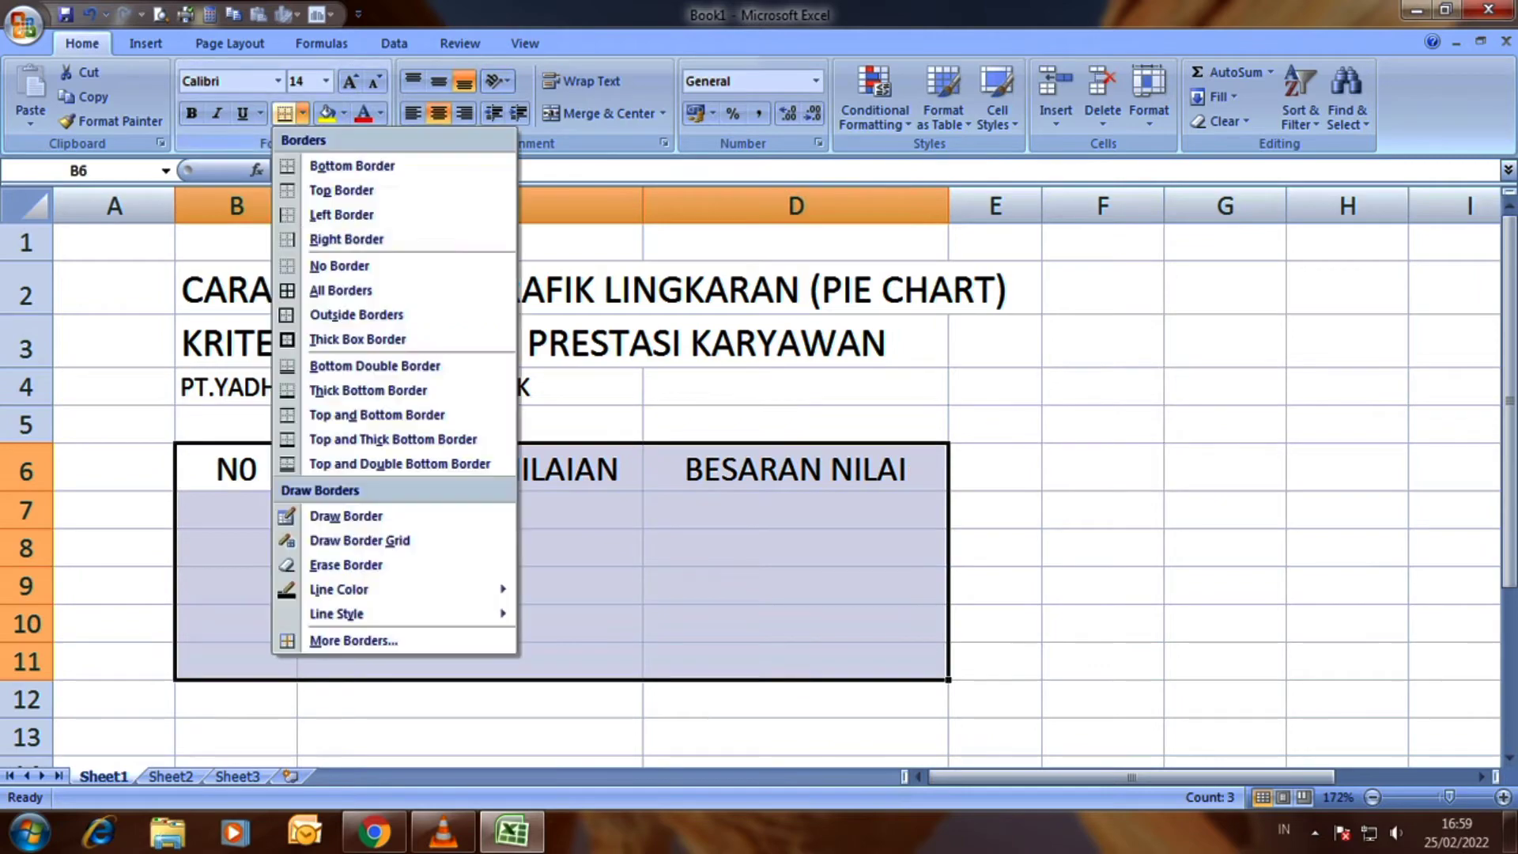
pyautogui.click(411, 289)
pyautogui.click(1225, 424)
pyautogui.scroll(3, 759, 474)
# Number the NO column 1 to 5, starting at B7 and filling the series down
pyautogui.click(310, 563)
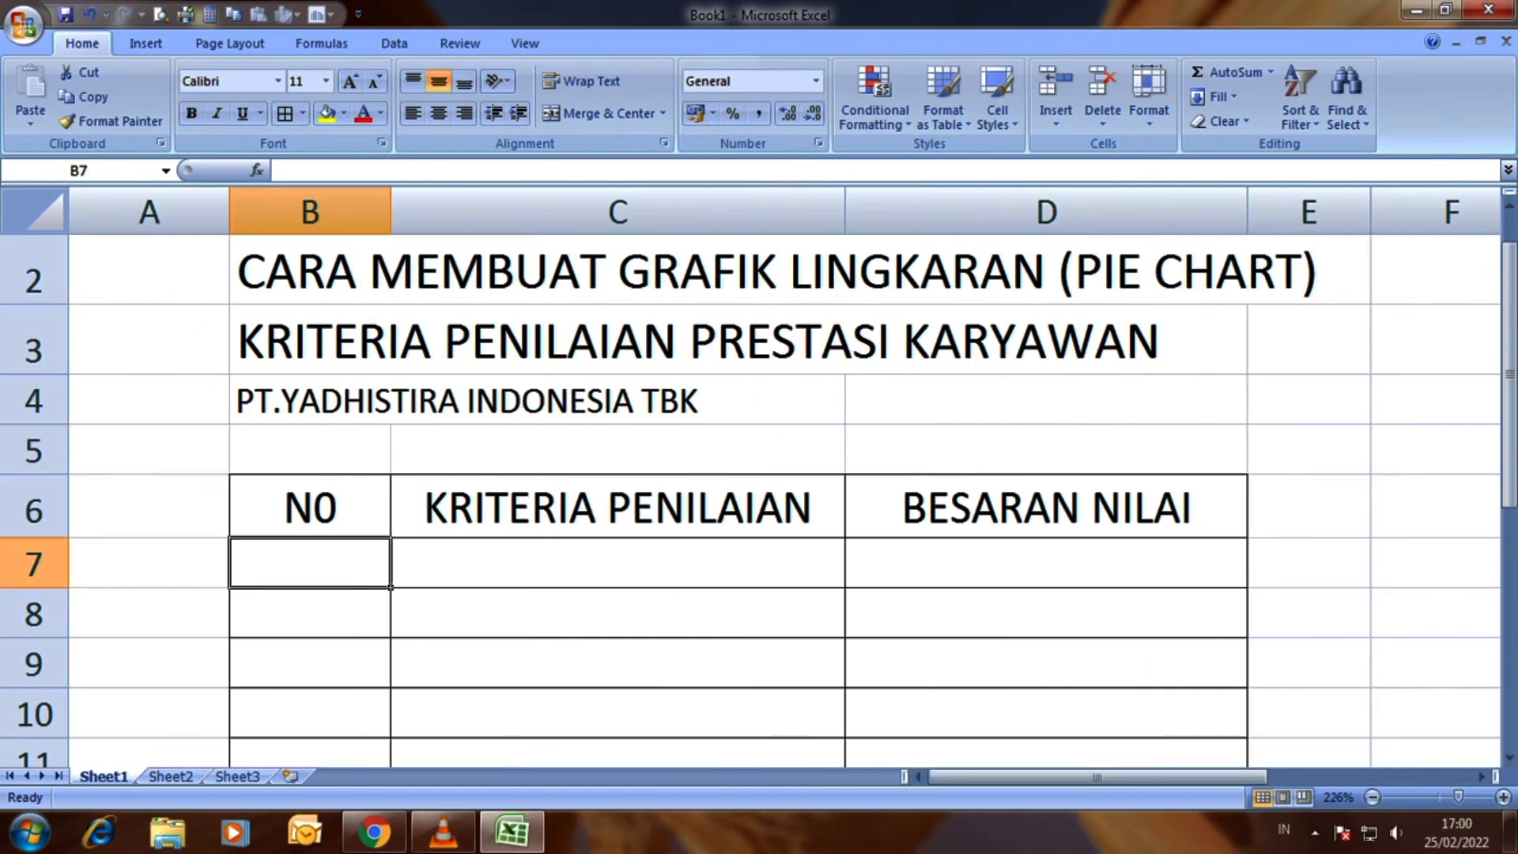
pyautogui.write('1')
pyautogui.press('Return')
pyautogui.write('2')
pyautogui.press('Return')
pyautogui.write('3')
pyautogui.moveTo(309, 563); pyautogui.dragTo(310, 662)
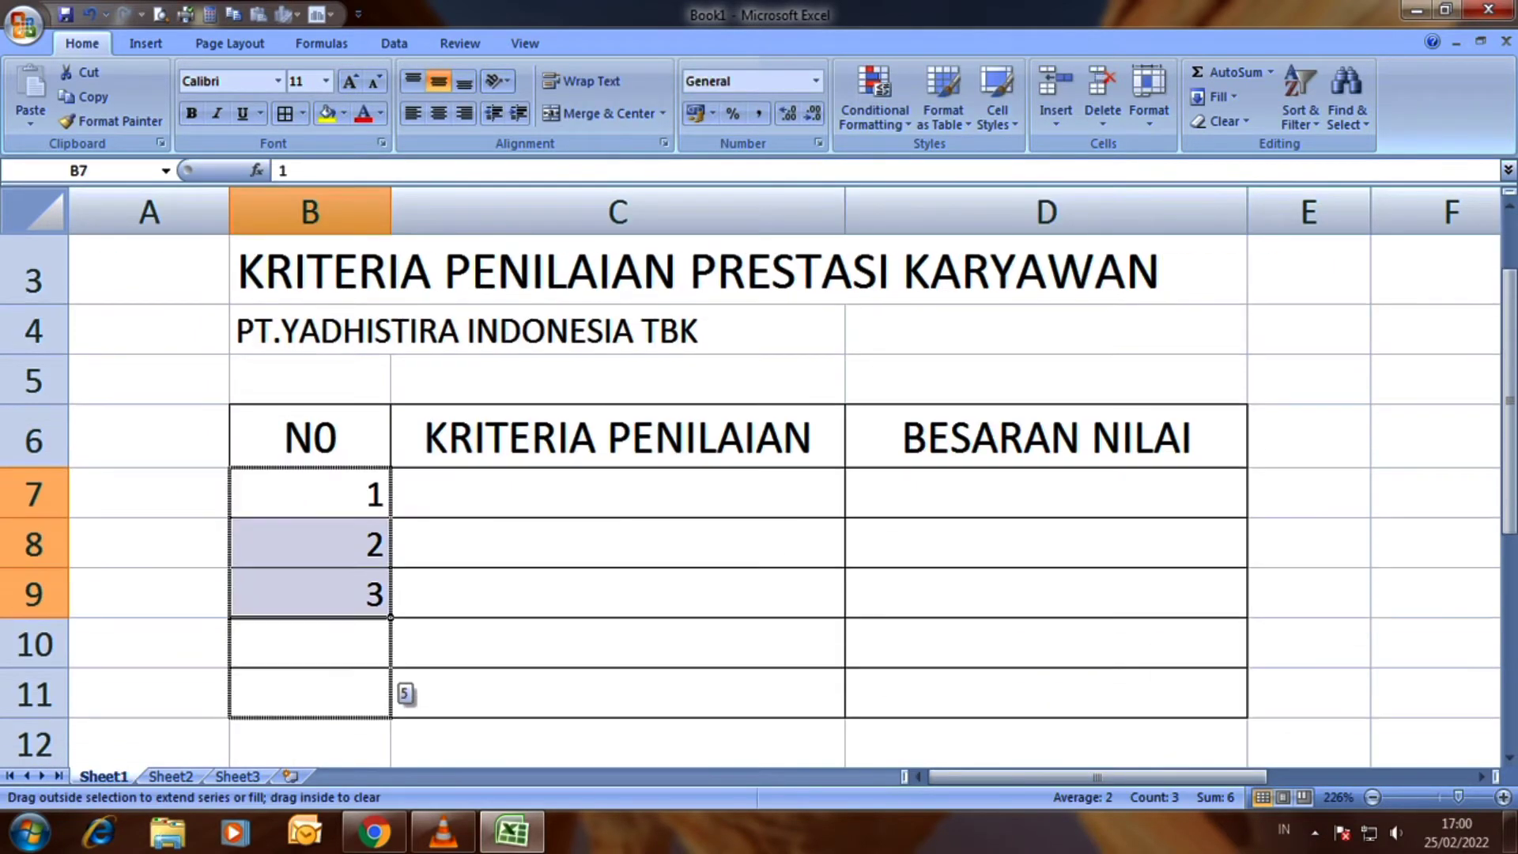
pyautogui.moveTo(390, 687)
pyautogui.mouseDown()
pyautogui.moveTo(390, 667)
pyautogui.moveTo(389, 715)
pyautogui.mouseUp()
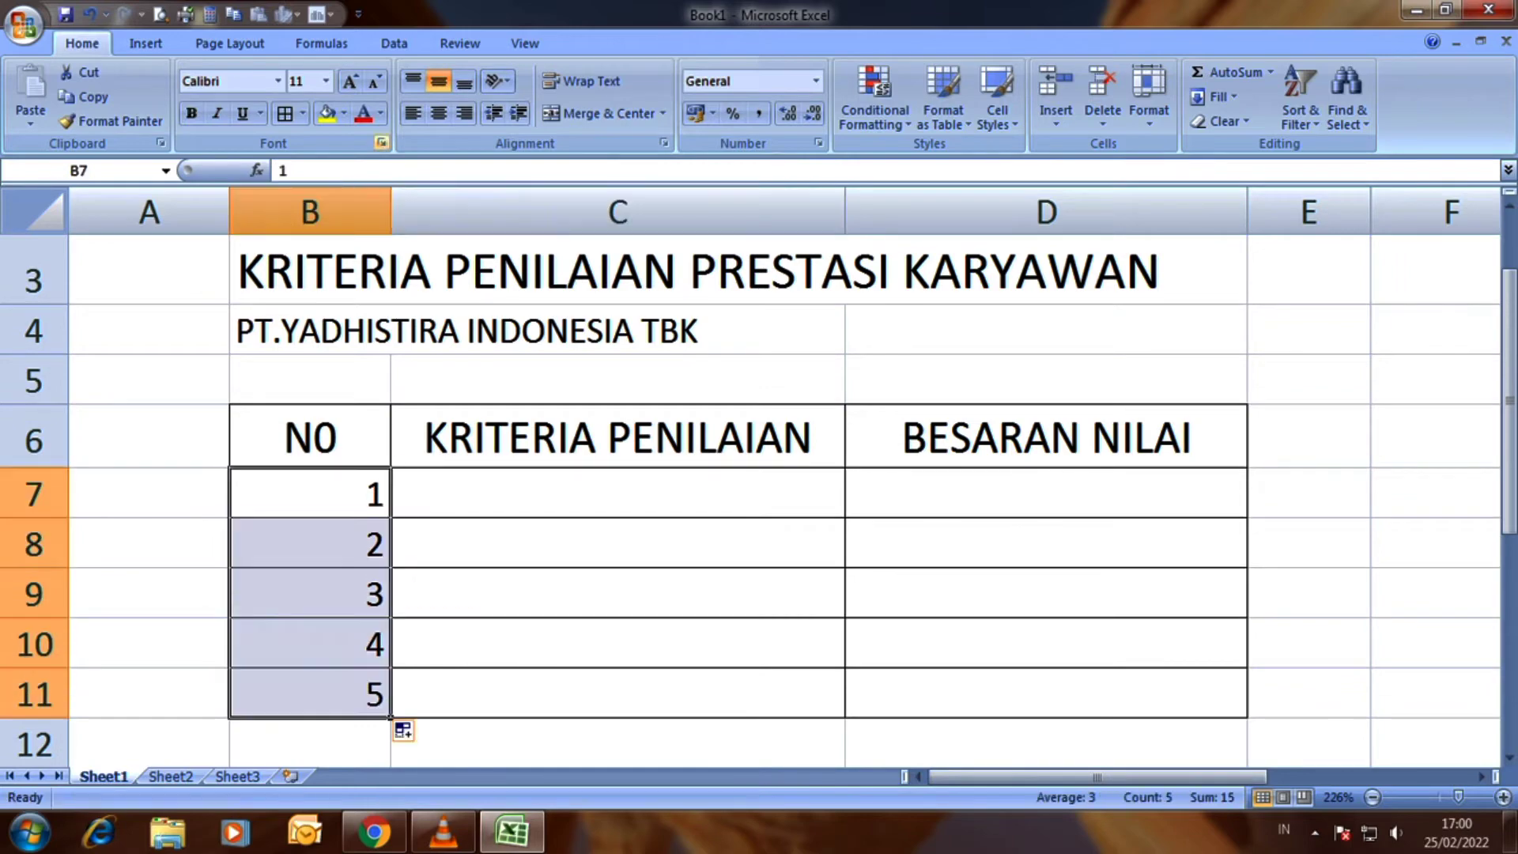
# Set rows 6–11 to height 28 and drag column C wider
pyautogui.click(1044, 543)
pyautogui.moveTo(33, 437); pyautogui.dragTo(36, 654)
pyautogui.rightClick(36, 654)
pyautogui.click(122, 583)
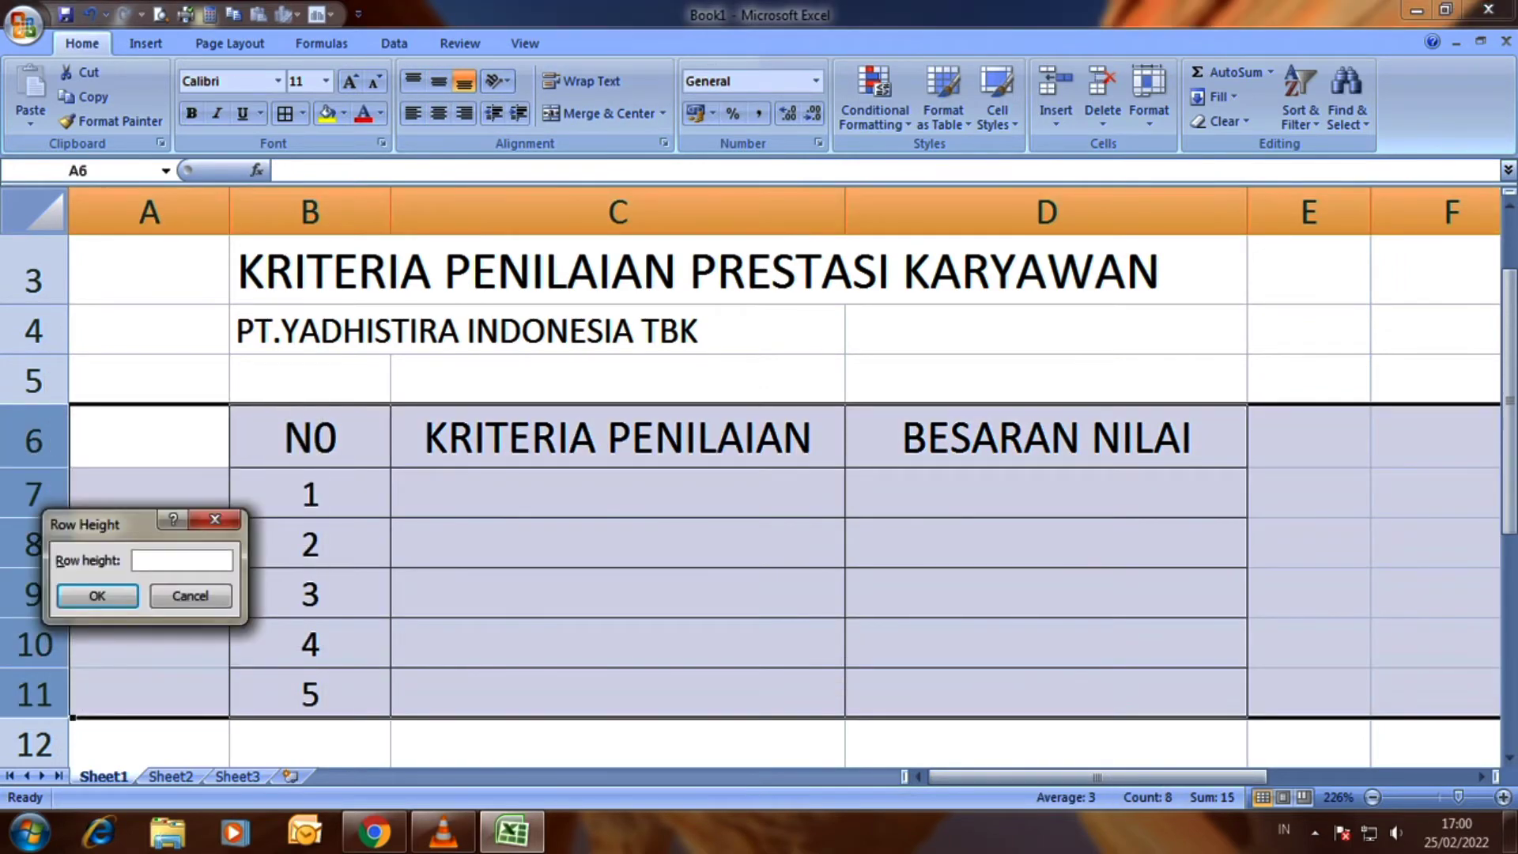
pyautogui.write('28')
pyautogui.press('Return')
pyautogui.click(1043, 632)
pyautogui.click(616, 502)
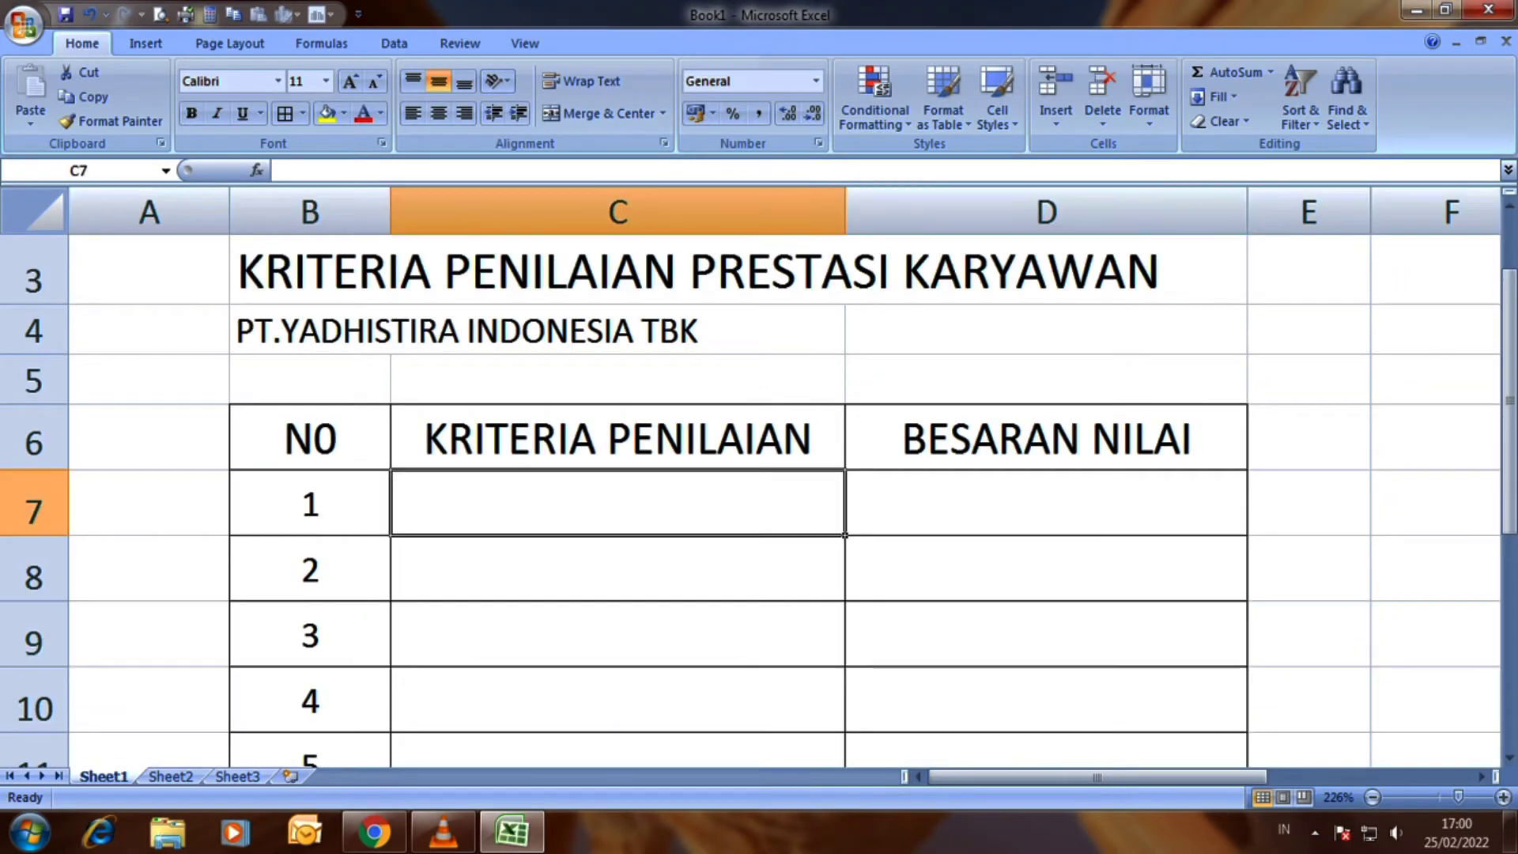
pyautogui.moveTo(845, 211); pyautogui.dragTo(981, 211)
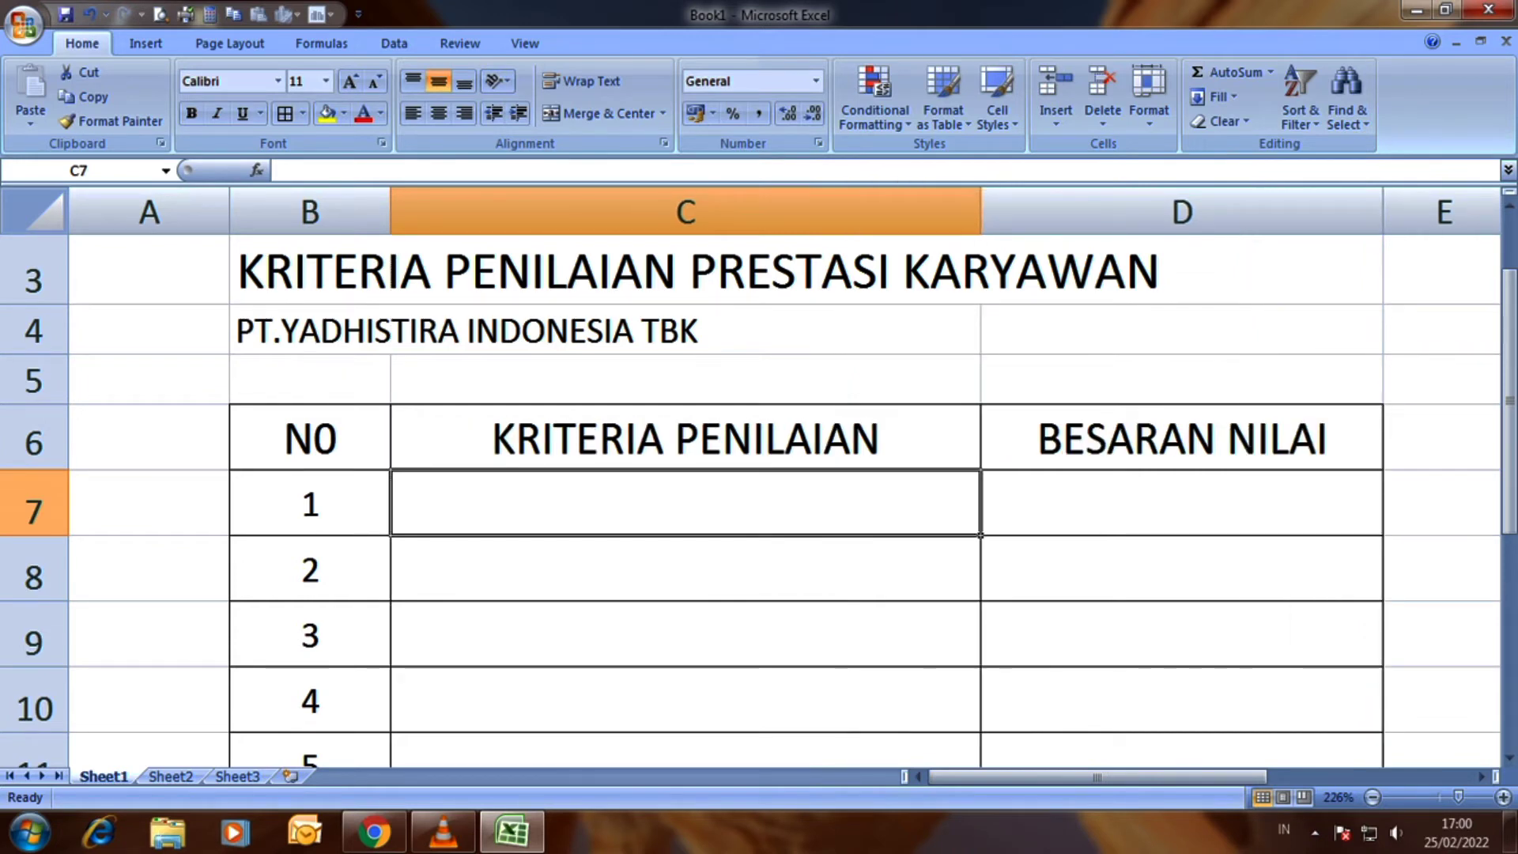
# Enter 'Absensi, Moral & Etika' with 40 and 'Komunikasi & Skill Job' with 25
pyautogui.write('Abesen')
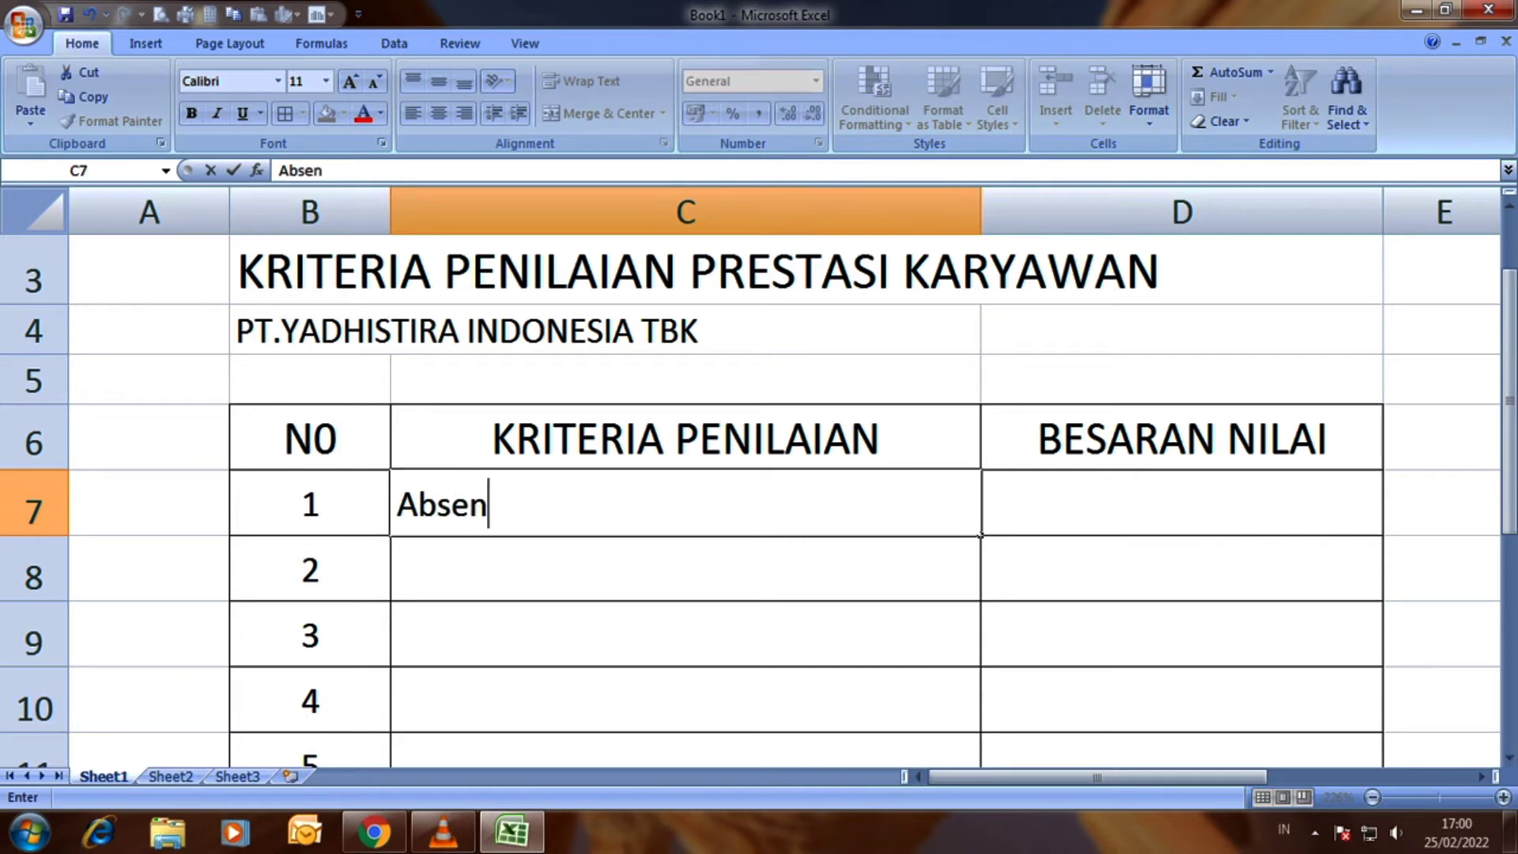
pyautogui.write('si, Moral')
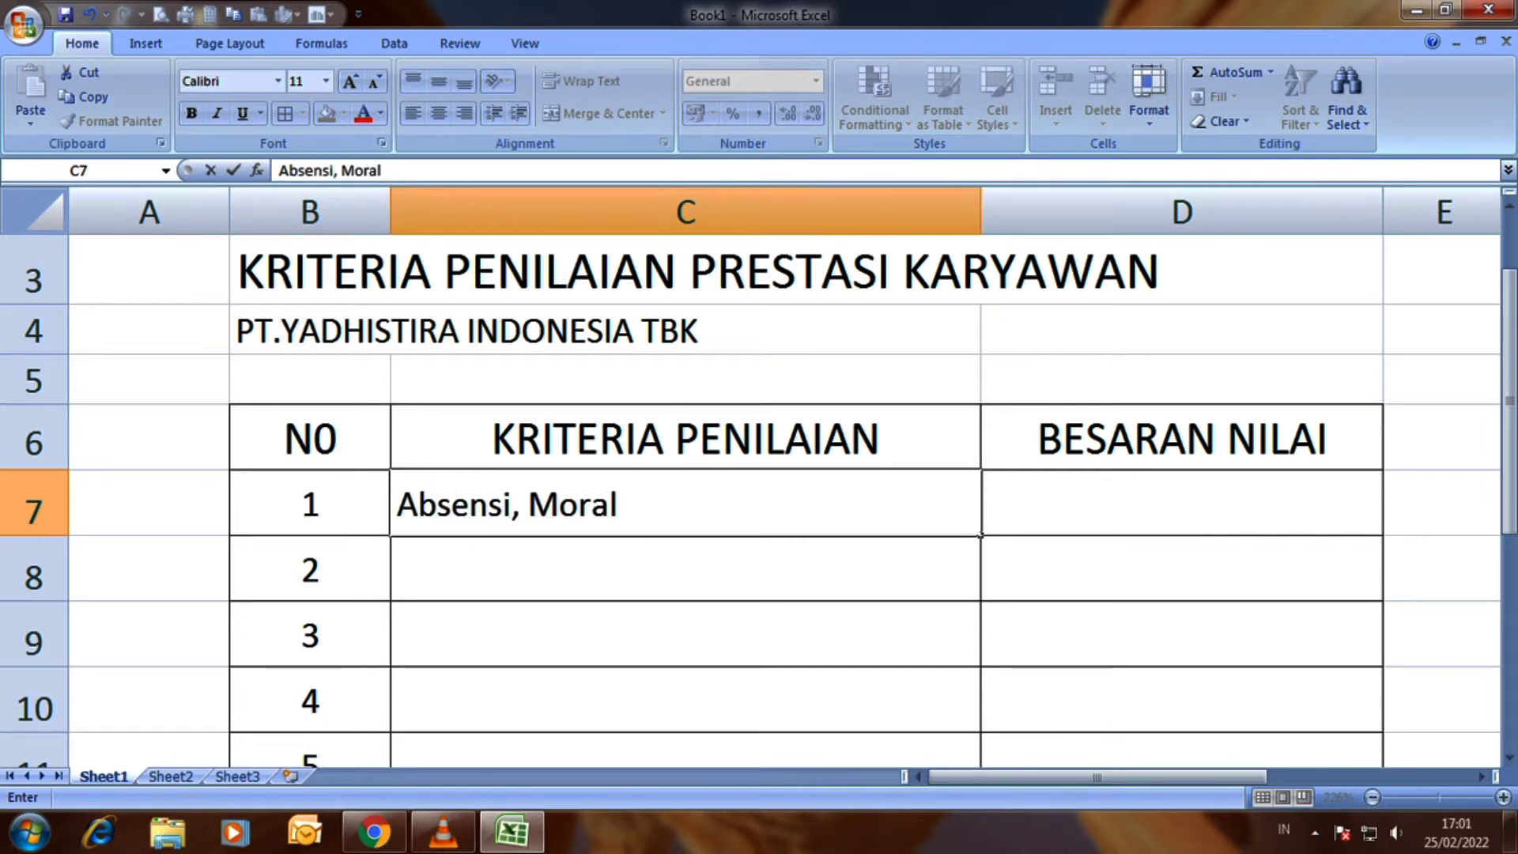
pyautogui.write(' %')
pyautogui.press('BackSpace')
pyautogui.write('&')
pyautogui.write(' Etika')
pyautogui.press('Tab')
pyautogui.write('40')
pyautogui.press('Down')
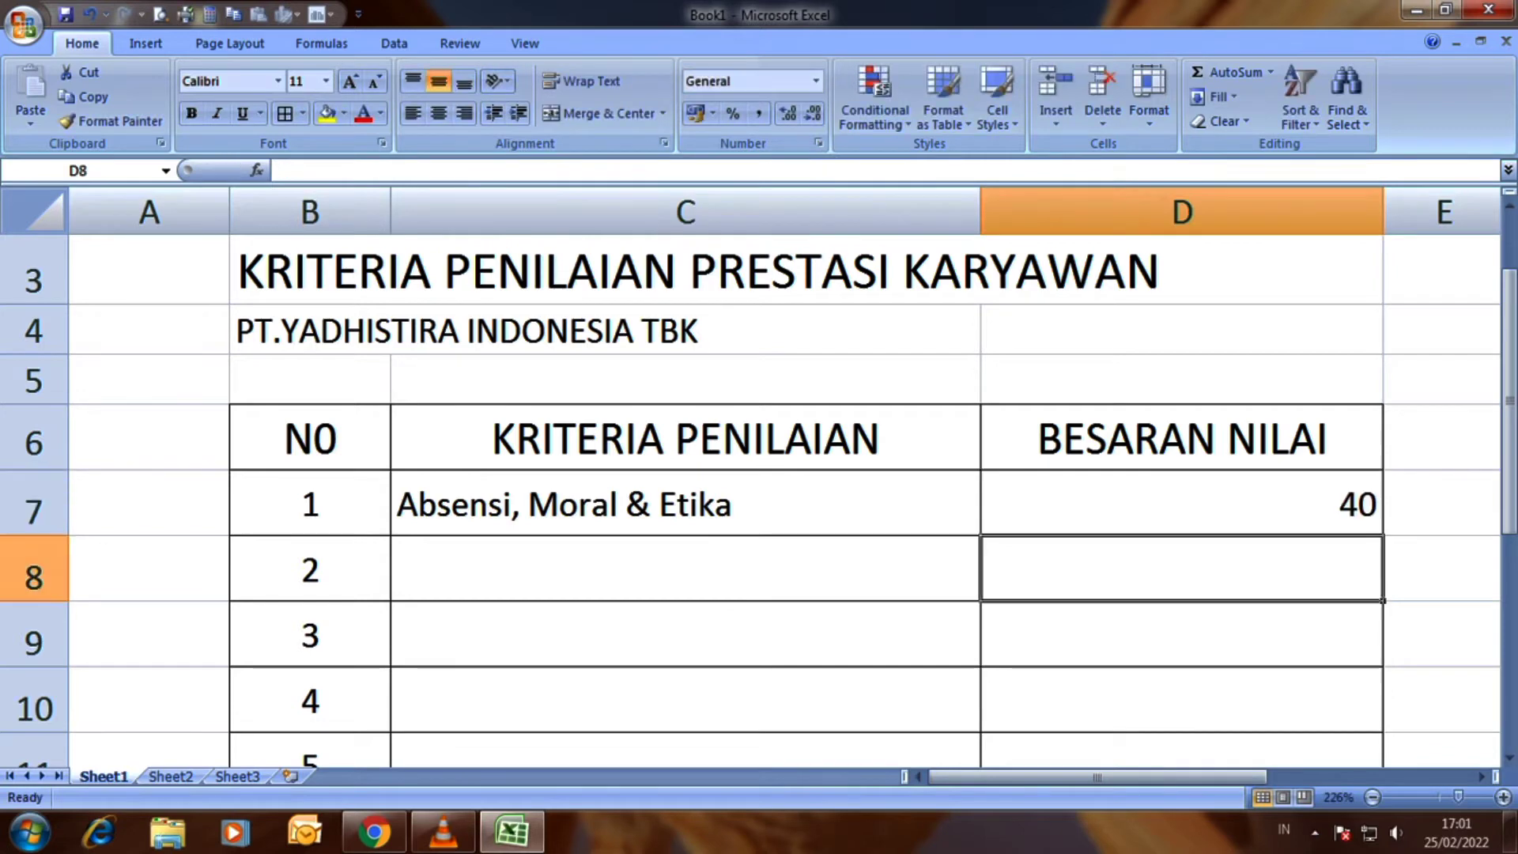
pyautogui.press('Left')
pyautogui.write('Komunikasi')
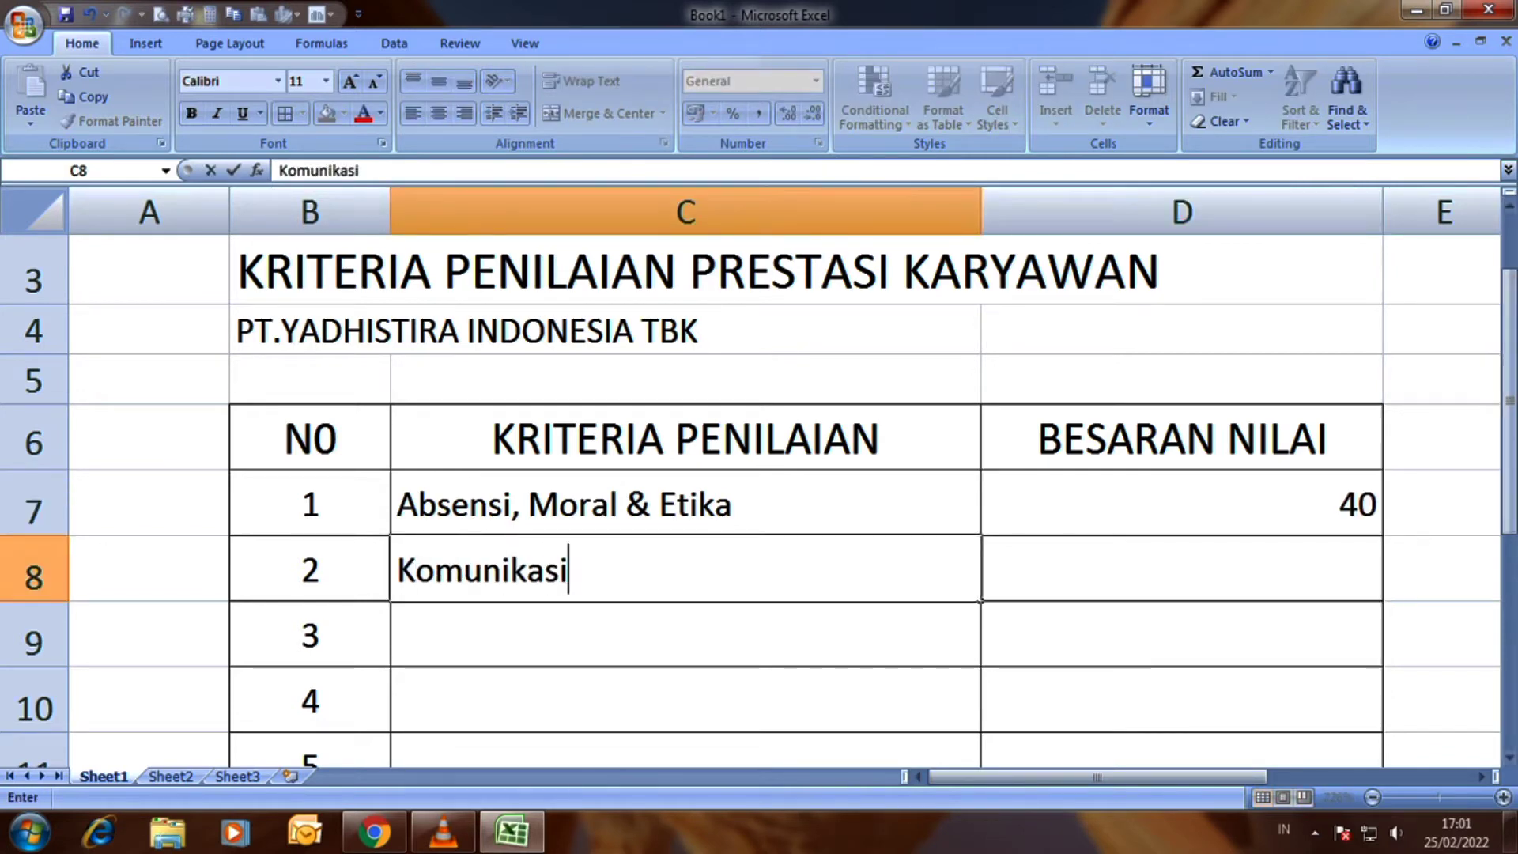
pyautogui.write(' & Skill Job')
pyautogui.press('Tab')
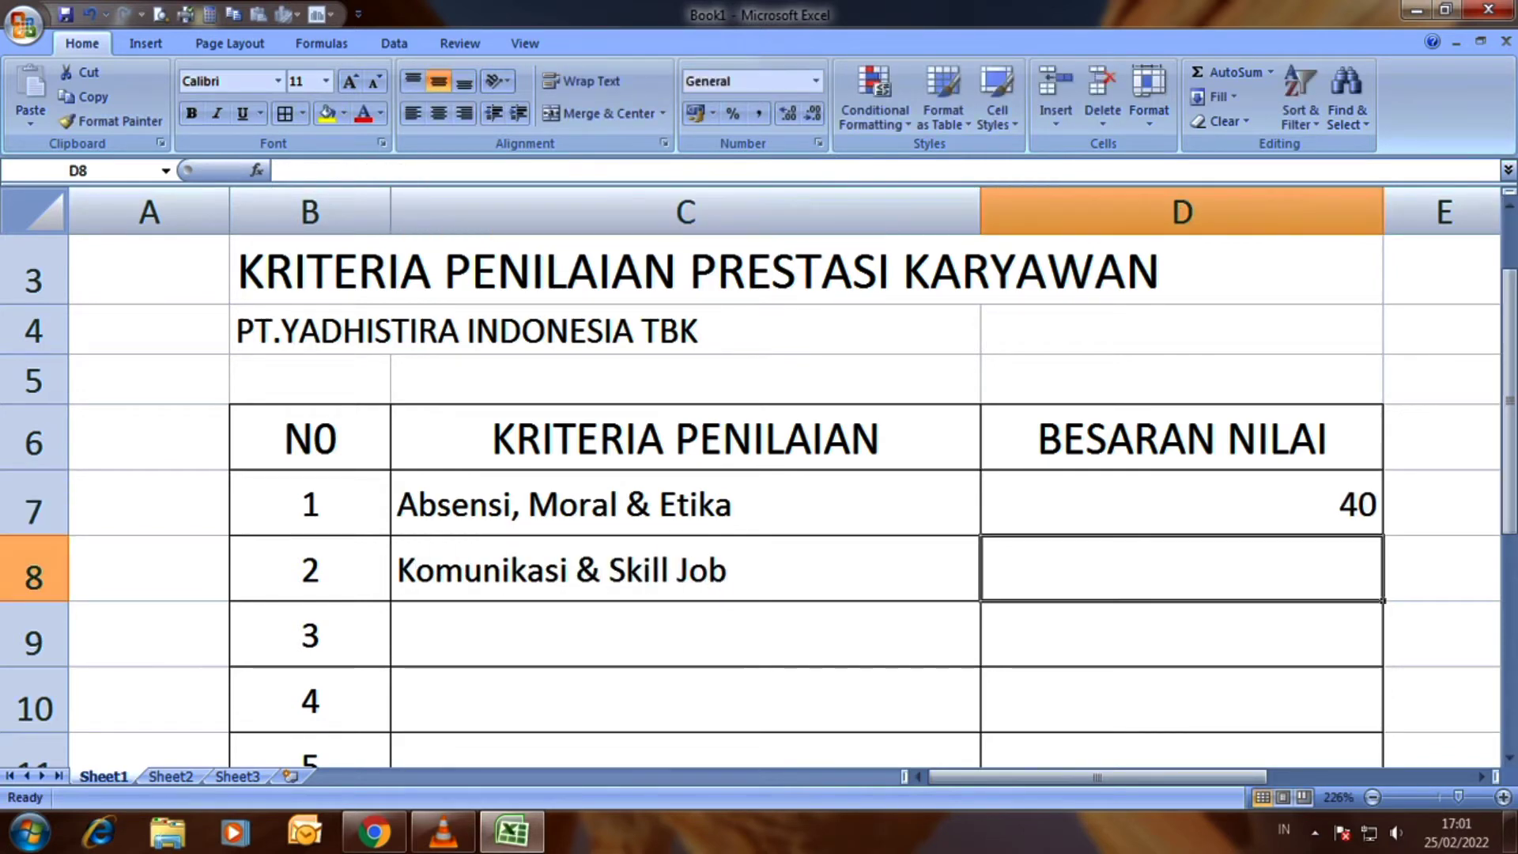
pyautogui.write('25')
pyautogui.press('Return')
# Centre the table text and set it to font size 14
pyautogui.scroll(-1, 758, 474)
pyautogui.moveTo(684, 332); pyautogui.dragTo(1182, 594)
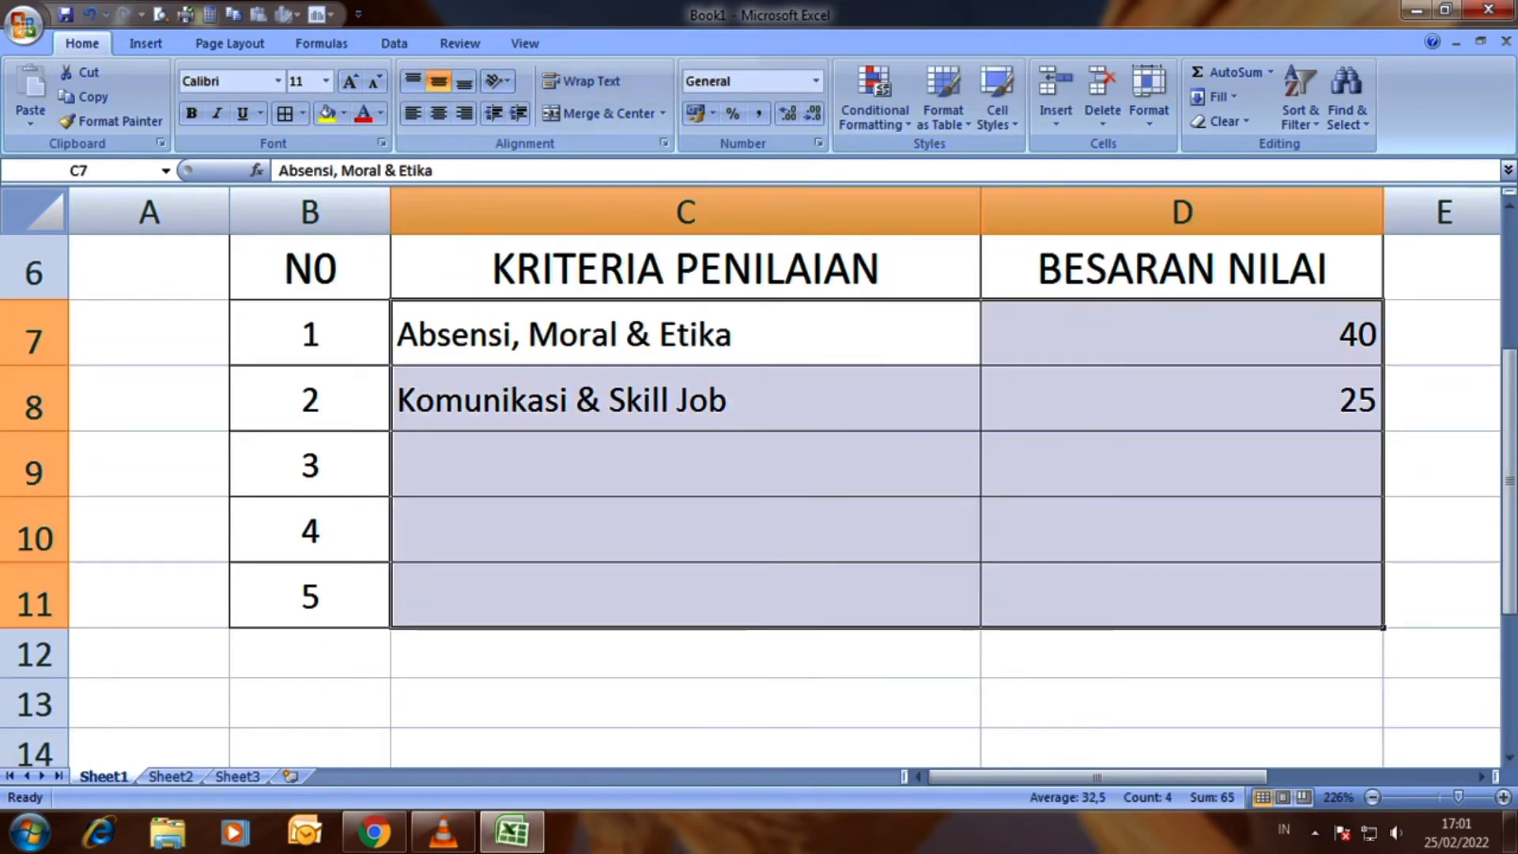
pyautogui.click(438, 113)
pyautogui.click(325, 81)
pyautogui.click(301, 168)
# Fill header row B6:D6 orange and left-align the criteria in C7:C11
pyautogui.scroll(3, 759, 474)
pyautogui.scroll(-2, 759, 475)
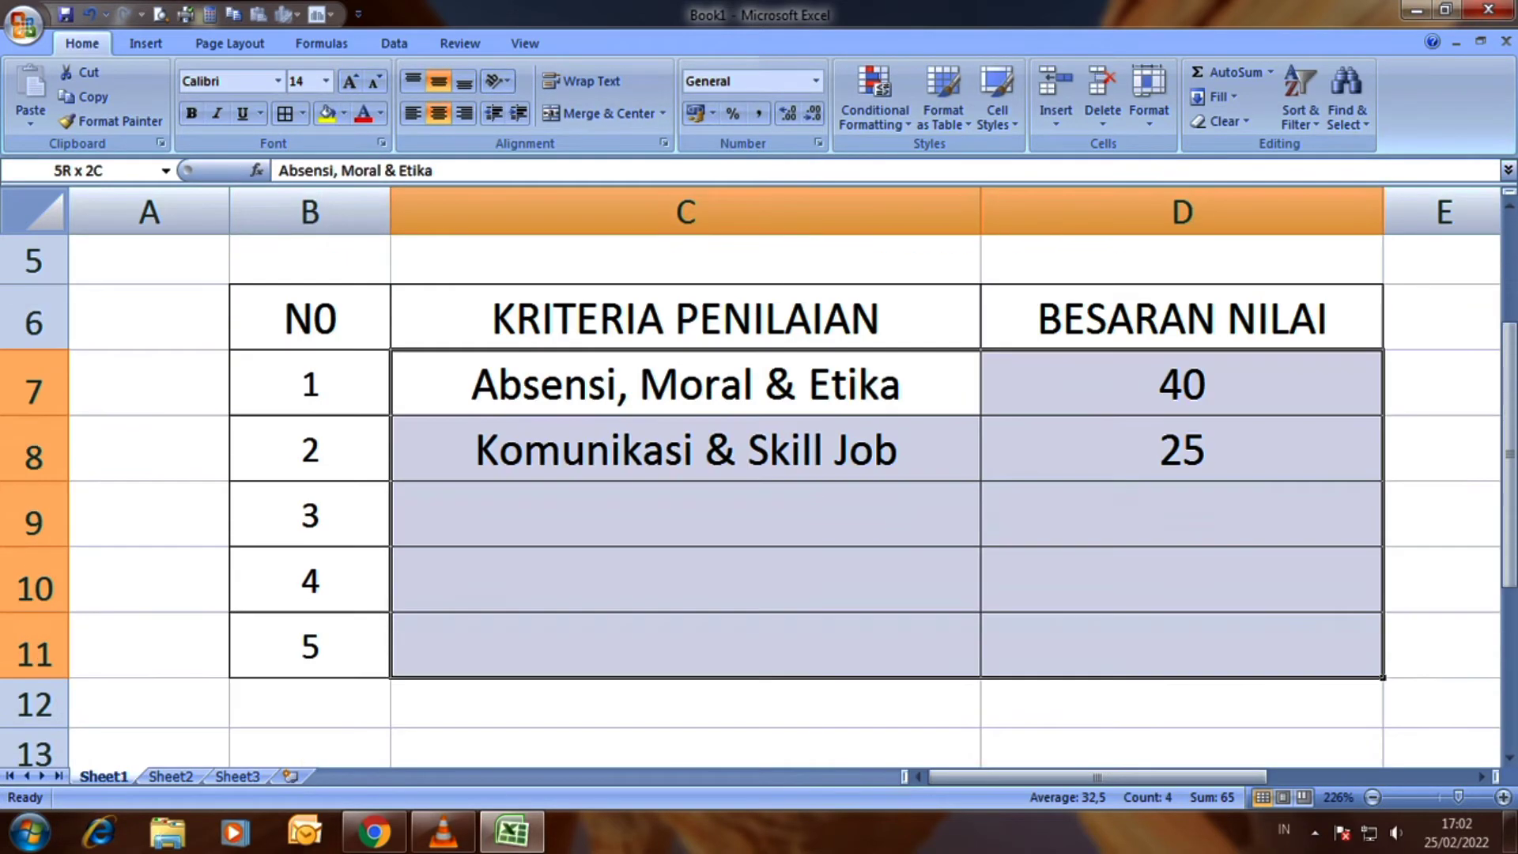
pyautogui.scroll(3, 759, 474)
pyautogui.moveTo(309, 559); pyautogui.dragTo(1181, 559)
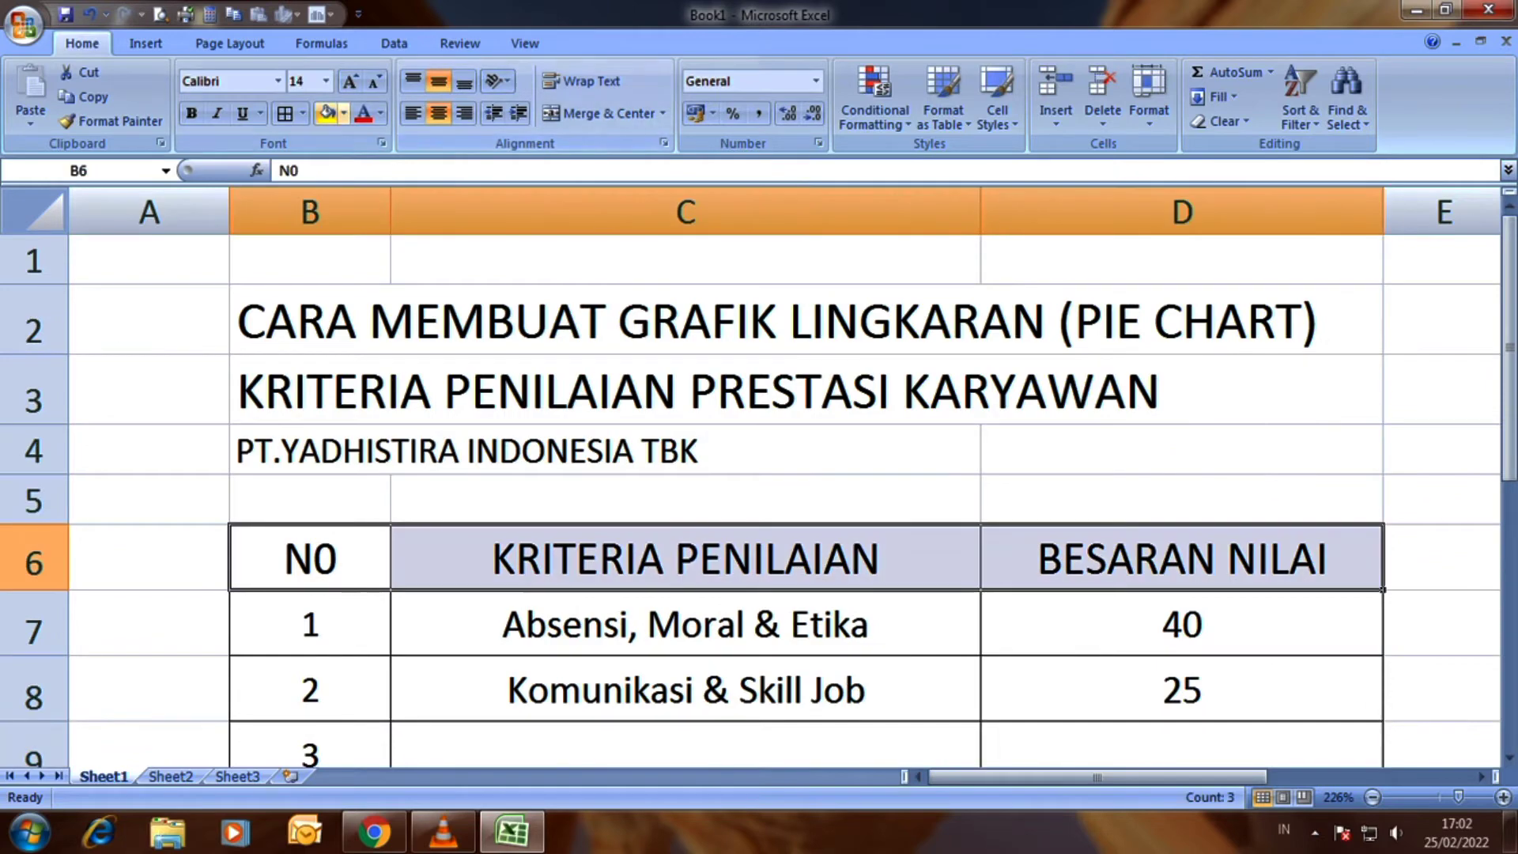
pyautogui.click(343, 113)
pyautogui.click(495, 180)
pyautogui.scroll(-2, 759, 474)
pyautogui.click(685, 399)
pyautogui.scroll(1, 758, 475)
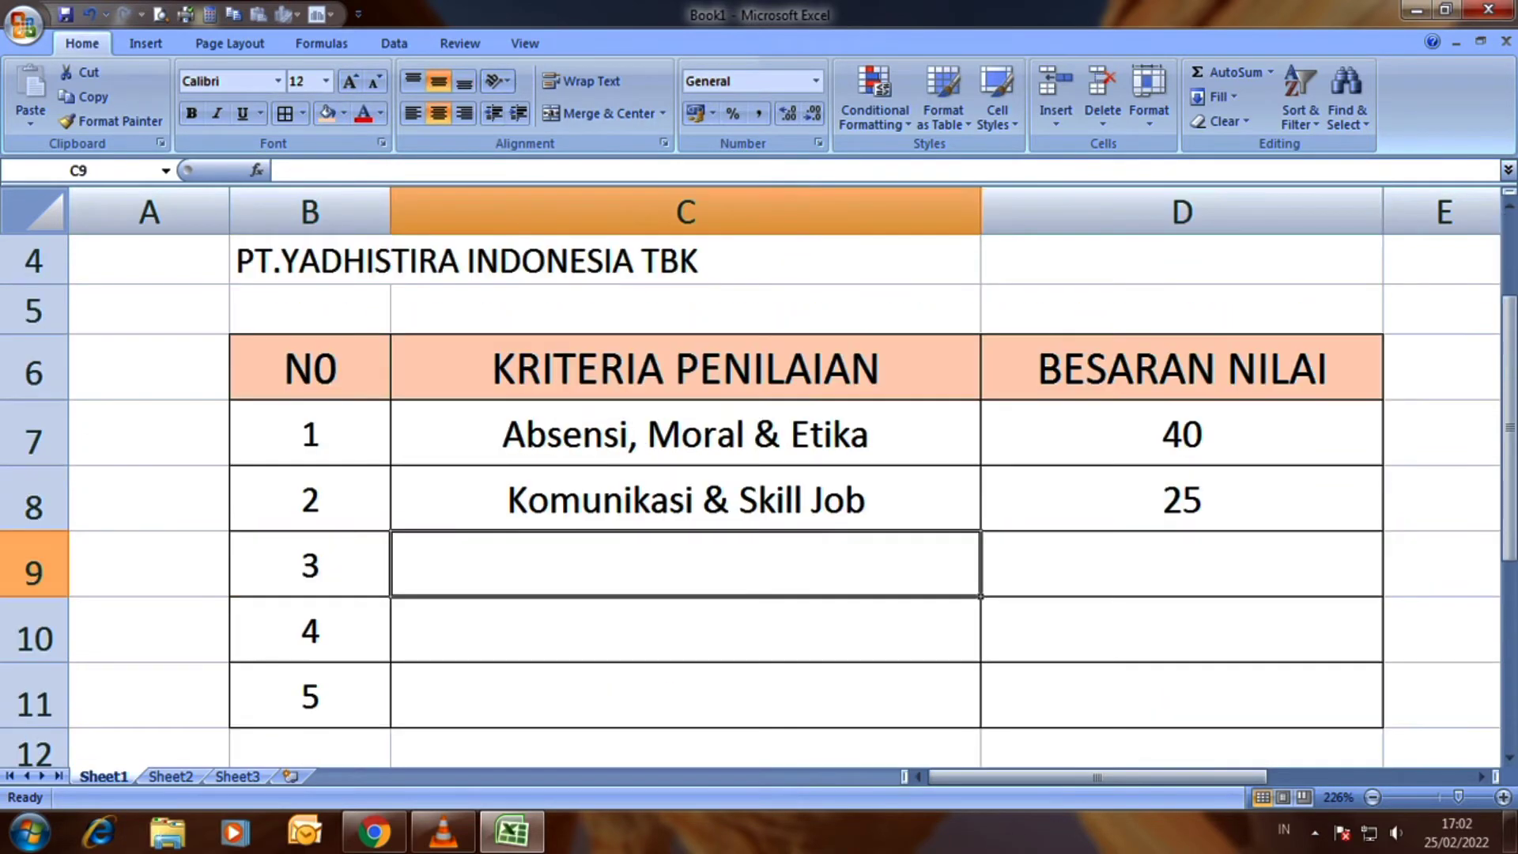
pyautogui.moveTo(685, 433); pyautogui.dragTo(684, 696)
pyautogui.click(413, 113)
# Enter 'Inisiatif, Kretifitas dan Produktivitas' in C9 and adjust the column C and D widths
pyautogui.doubleClick(684, 564)
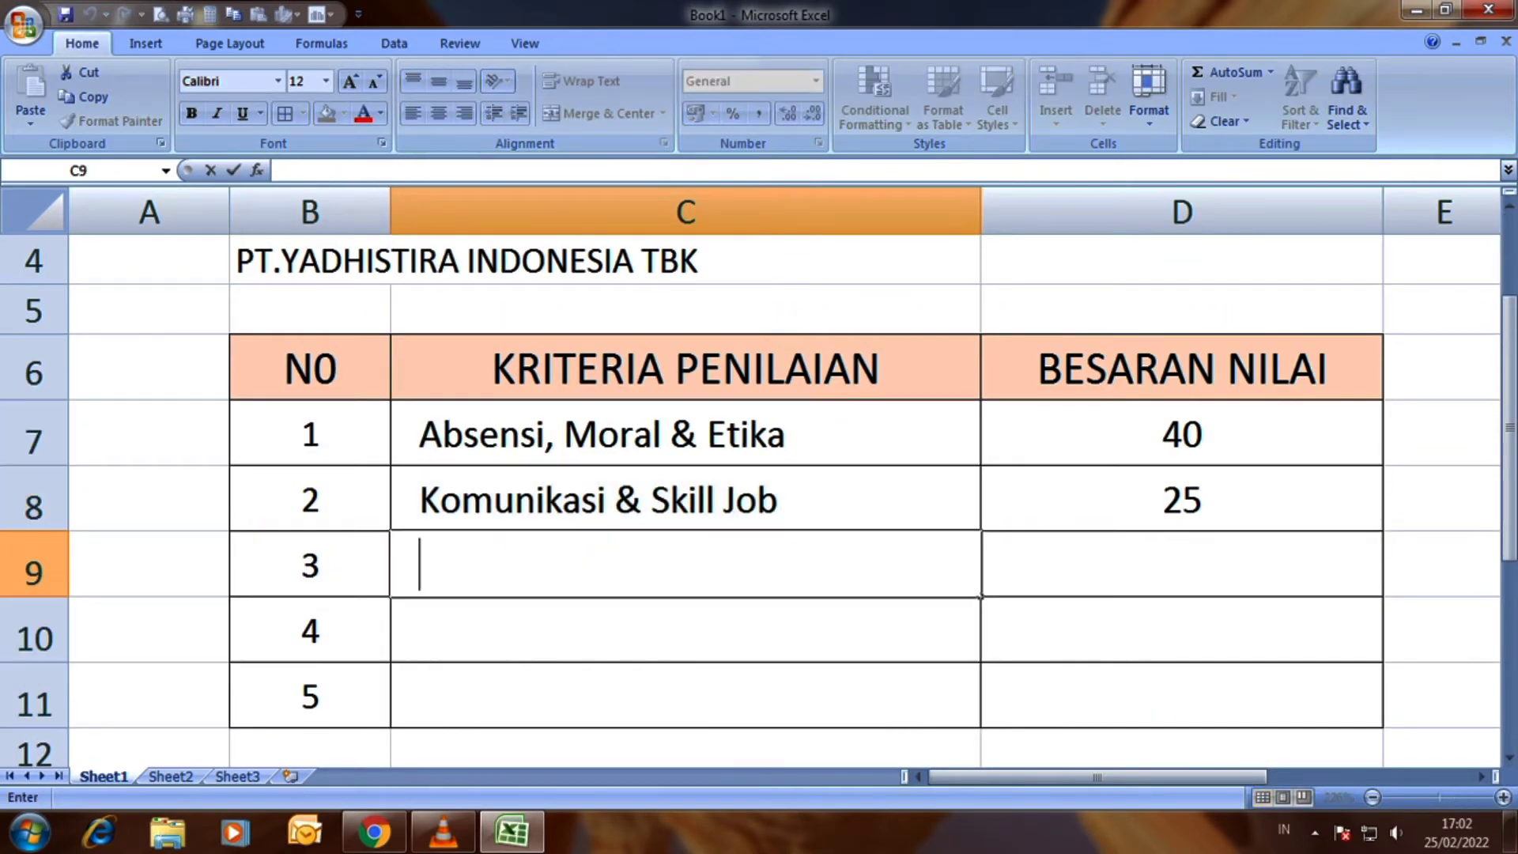
pyautogui.write('Inisiatif')
pyautogui.press('BackSpace')
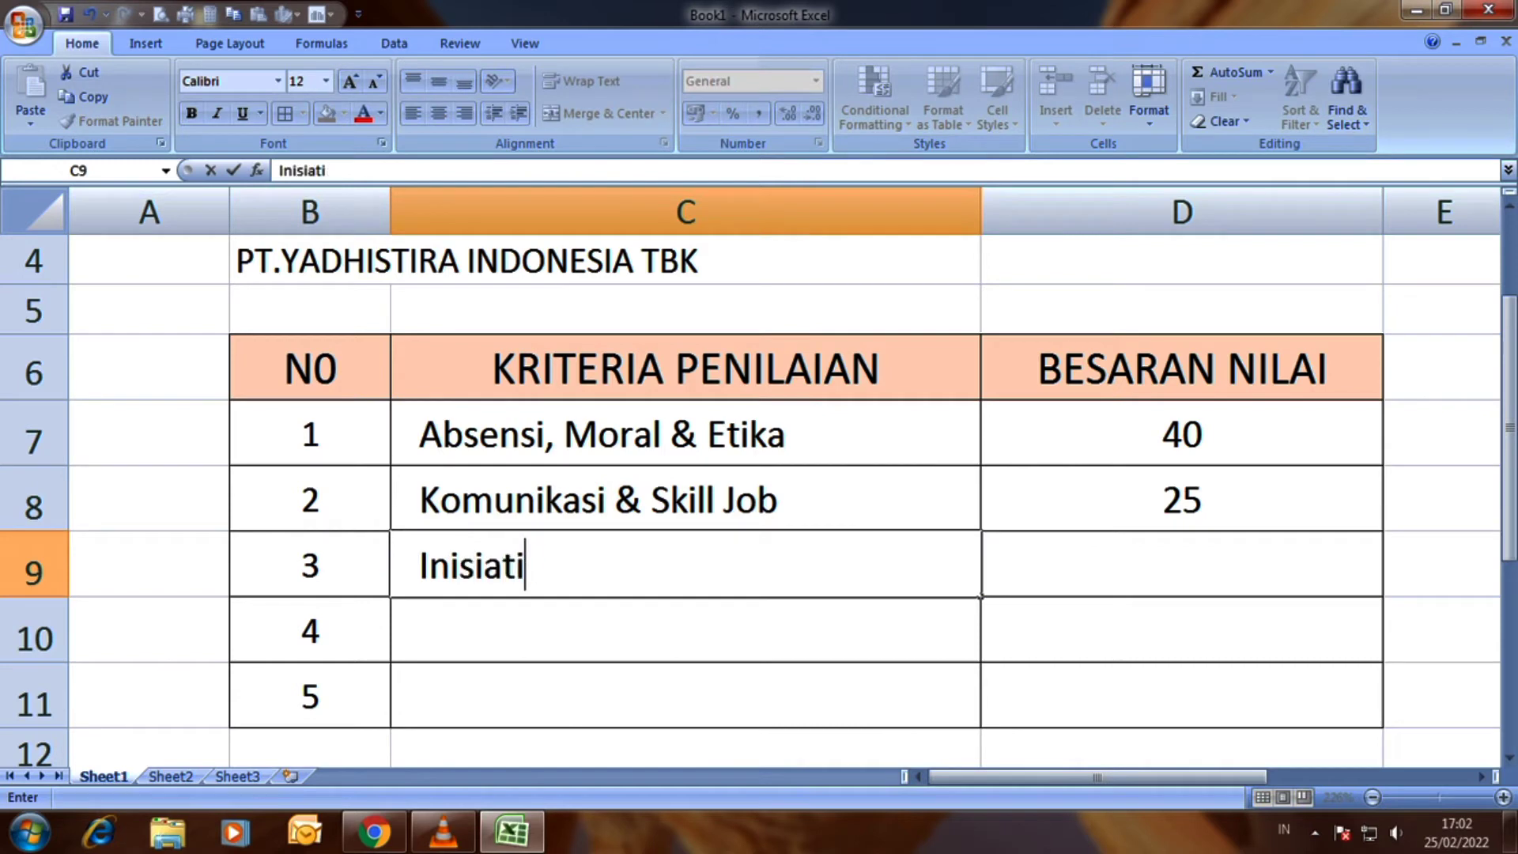
pyautogui.write('f, Kretifitas dan ')
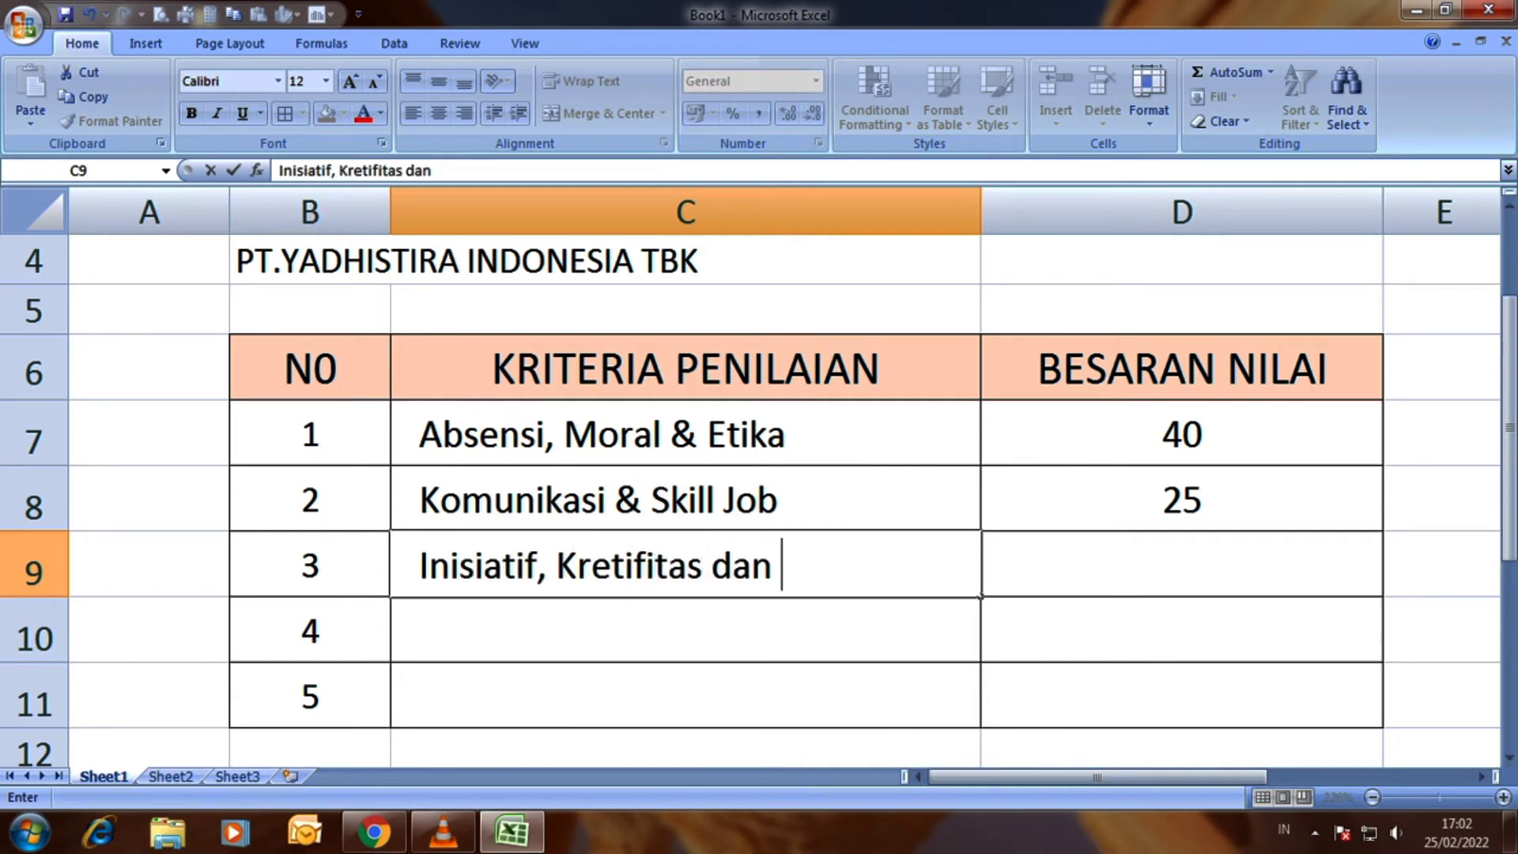
pyautogui.write('Produktivitas')
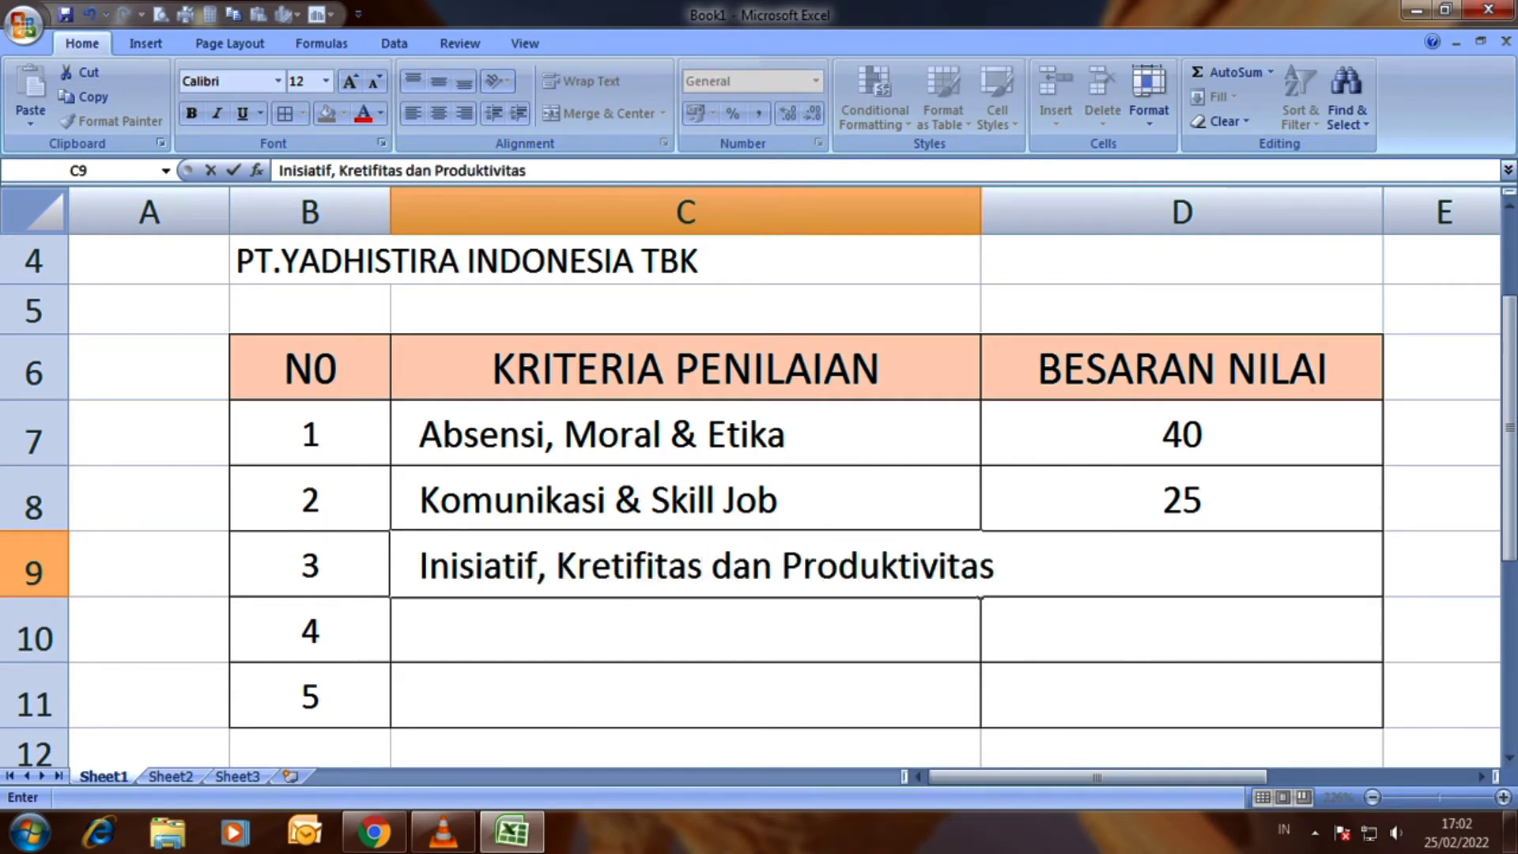
pyautogui.press('Return')
pyautogui.moveTo(980, 212); pyautogui.dragTo(1003, 212)
pyautogui.moveTo(1405, 212); pyautogui.dragTo(1352, 212)
pyautogui.moveTo(1002, 212); pyautogui.dragTo(1008, 212)
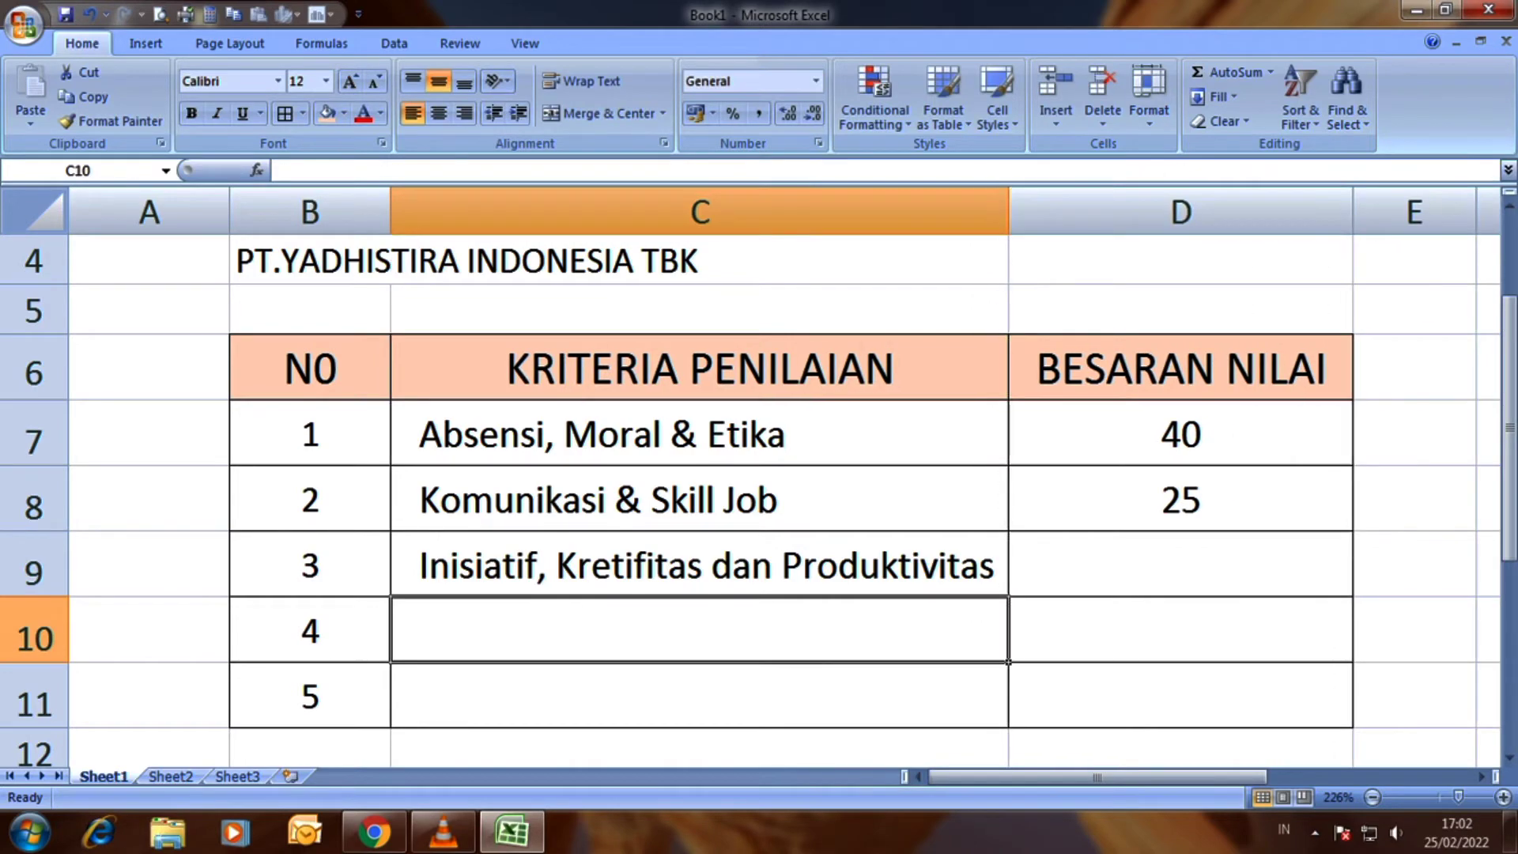
pyautogui.click(1414, 744)
# Enter 'Team Work & Kemandirian bekerja' in C10 and begin 'Pengetahuan' in C11
pyautogui.click(699, 630)
pyautogui.press('F2')
pyautogui.write('Team Work &')
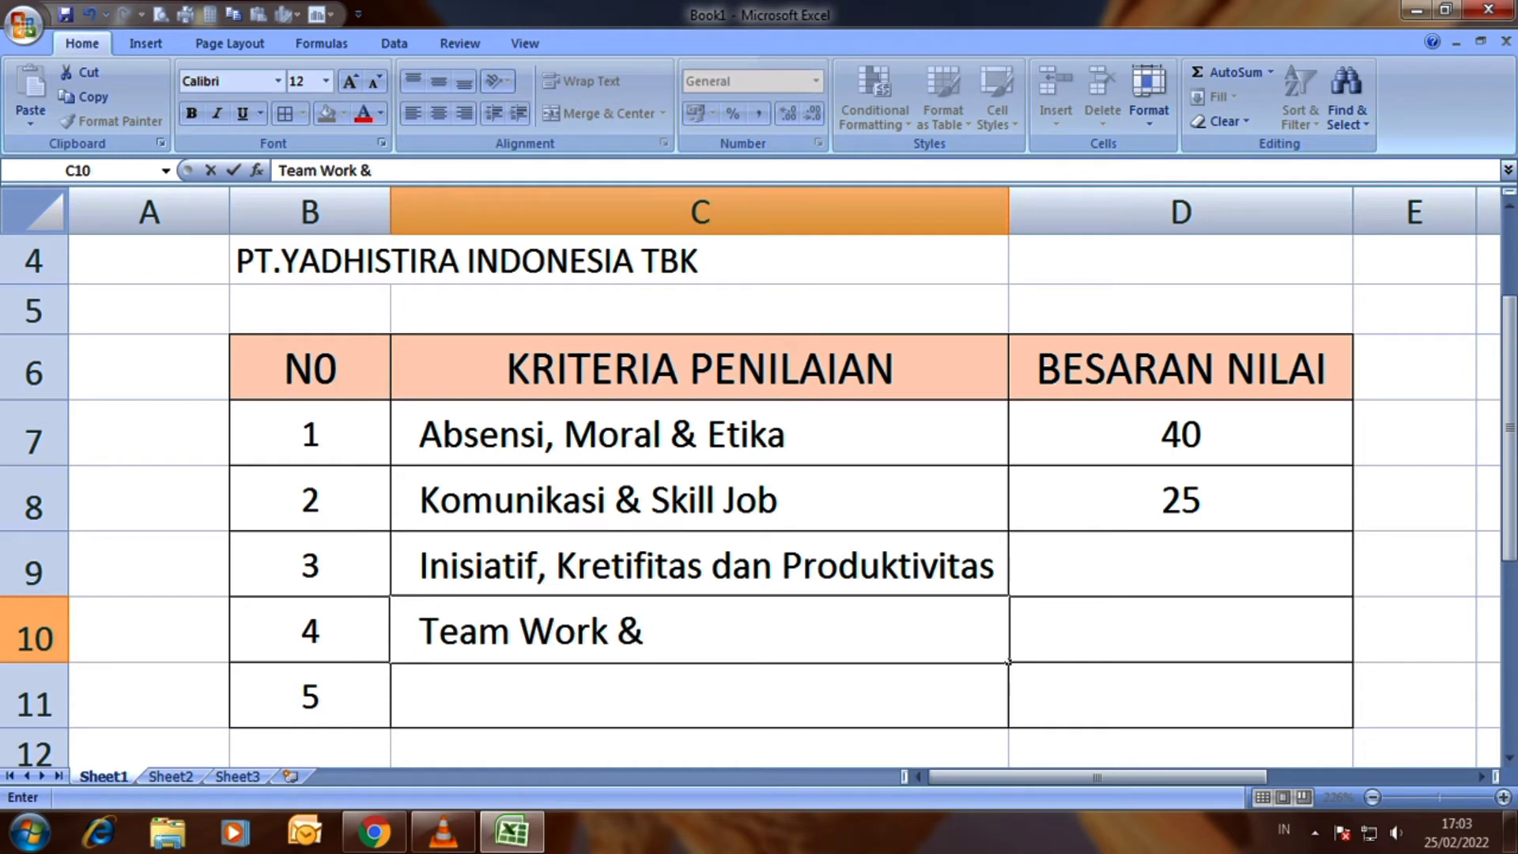
pyautogui.write(' Kemandirian bekerja')
pyautogui.click(1180, 696)
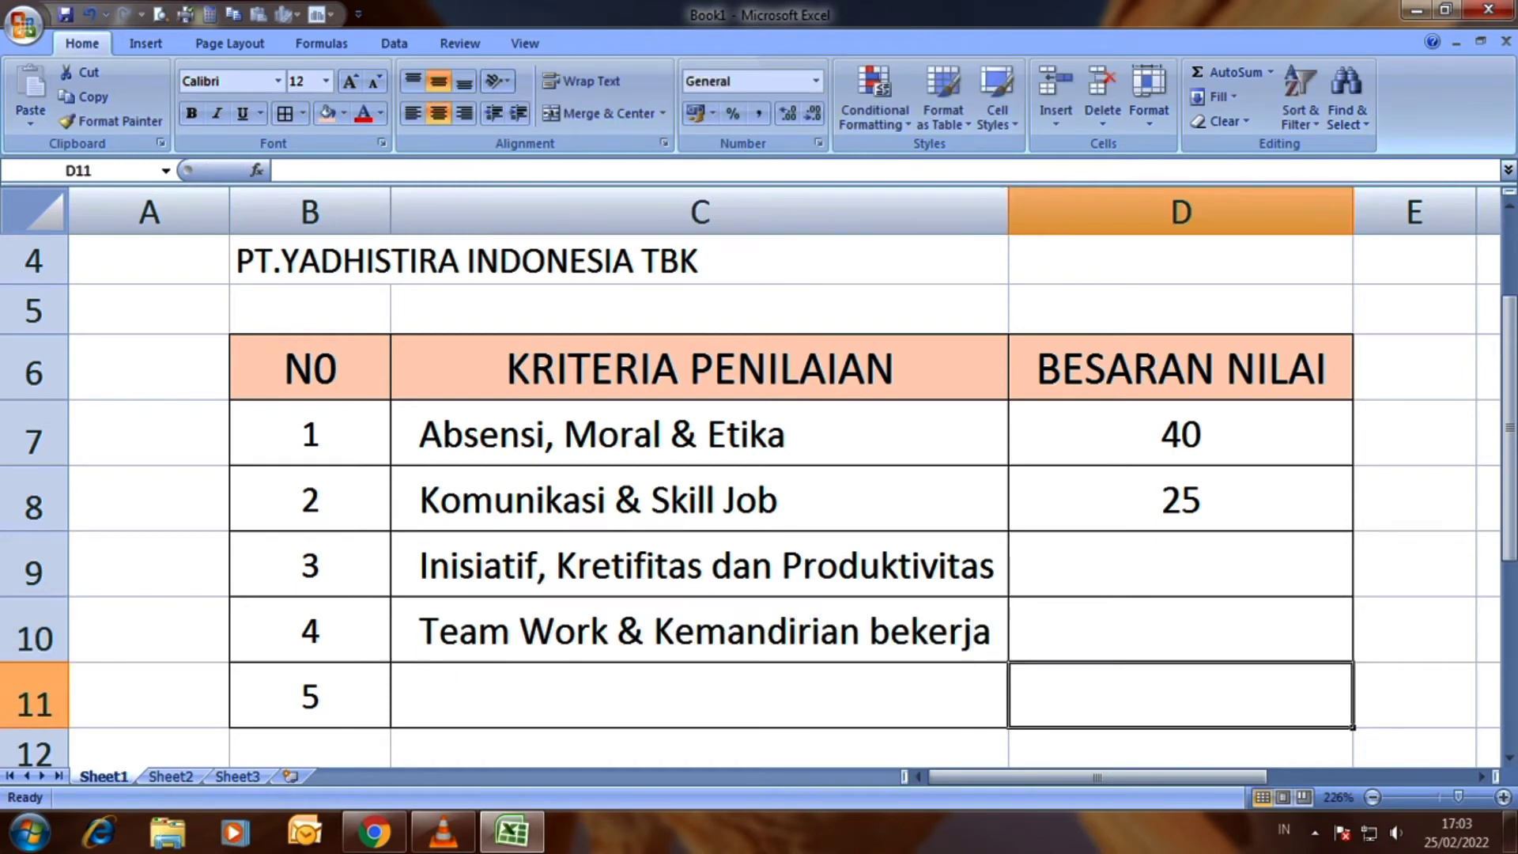
pyautogui.click(699, 695)
pyautogui.write('Pengeta')
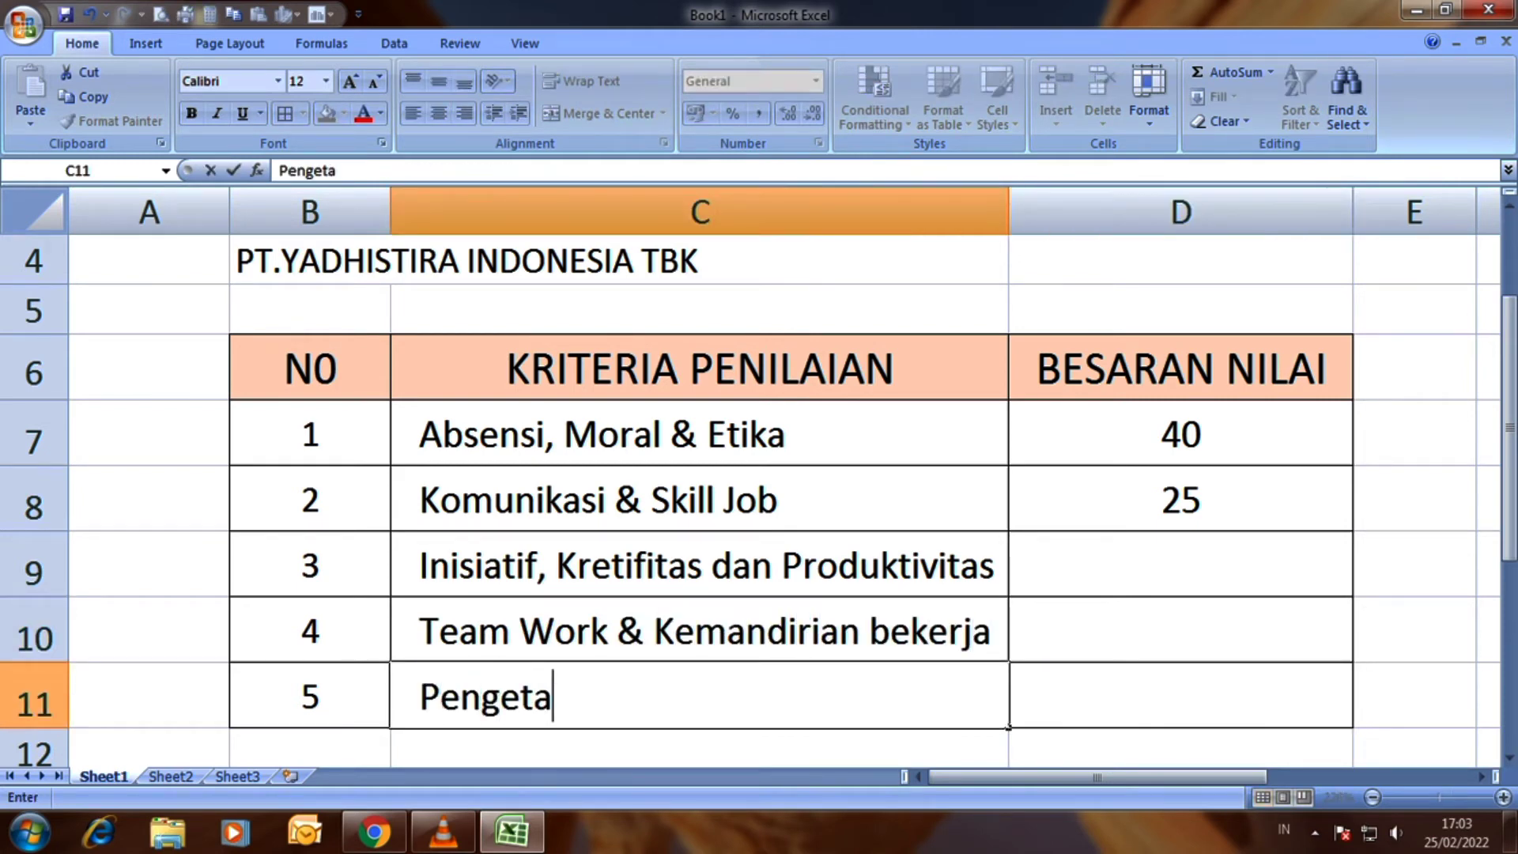
pyautogui.write('huan Umum')
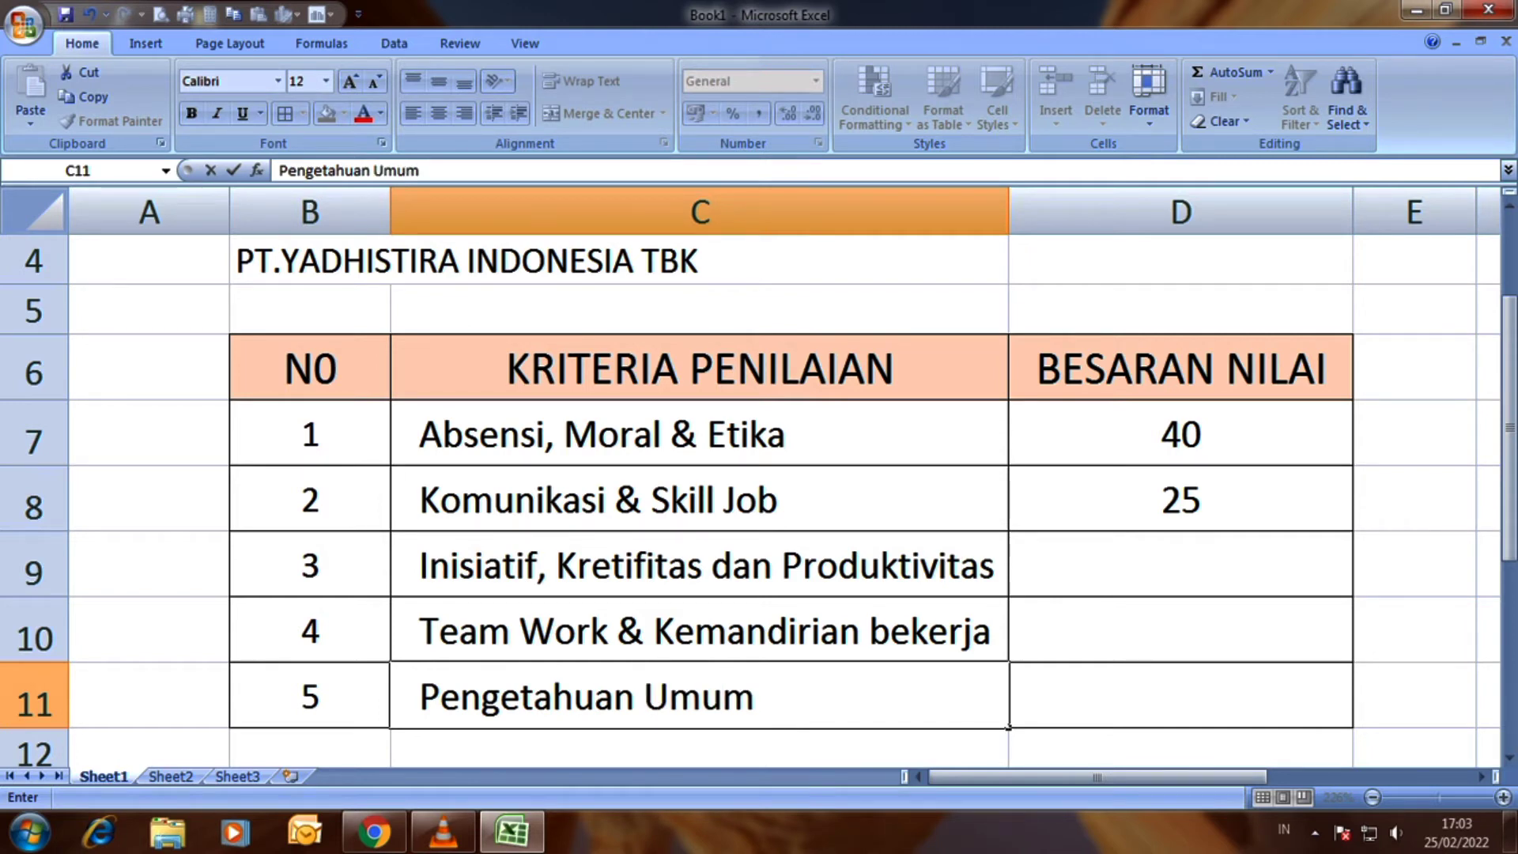
pyautogui.press('BackSpace')
pyautogui.press('BackSpace')
pyautogui.press('BackSpace')
pyautogui.press('BackSpace')
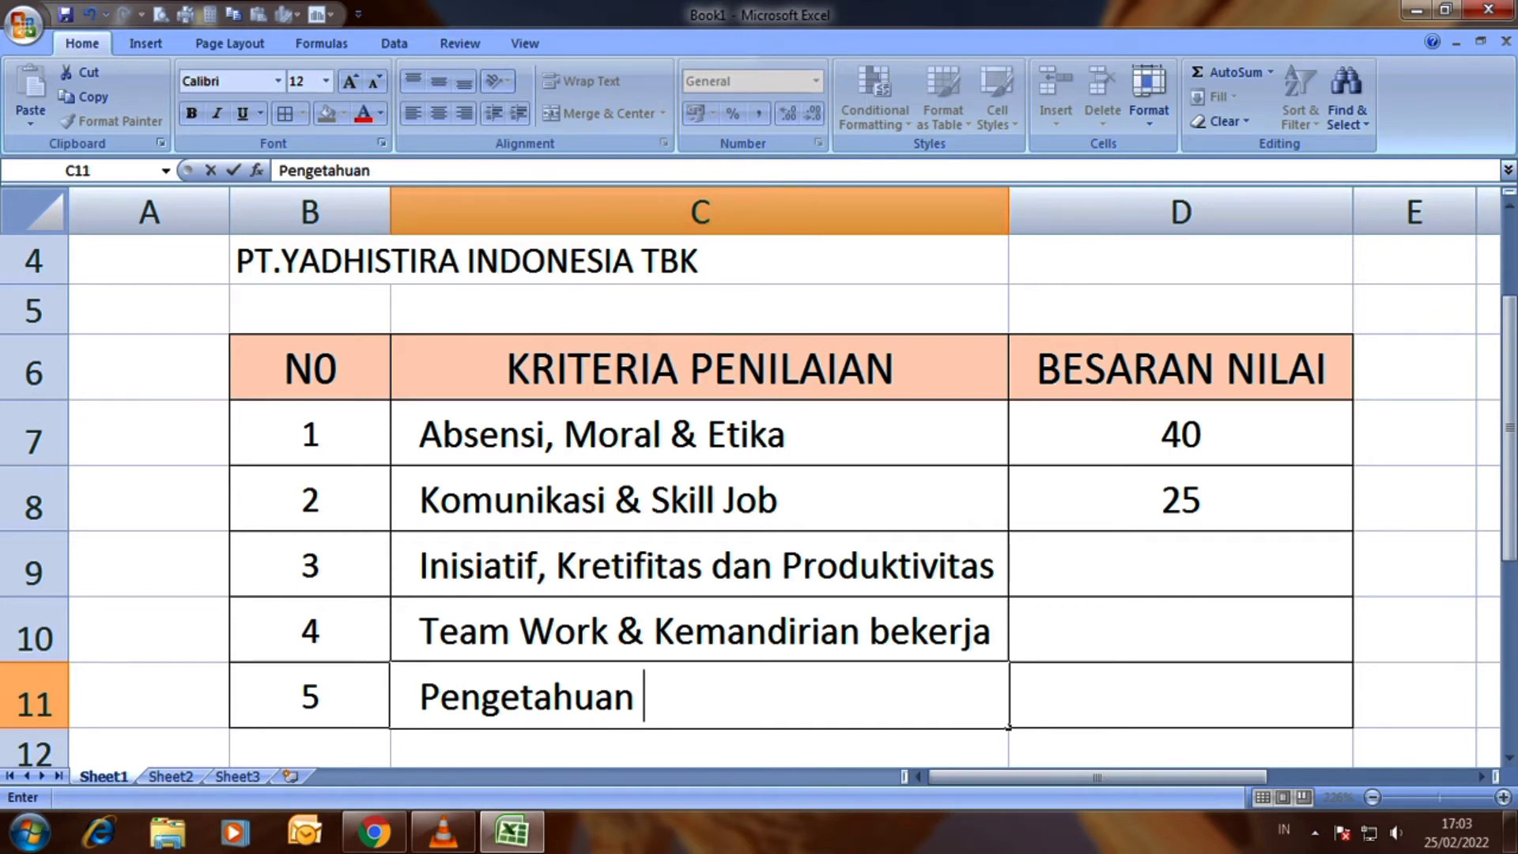
# Re-check the spelling of 'Kretifitas' in cell C9, keeping it unchanged
pyautogui.doubleClick(646, 566)
pyautogui.press('BackSpace')
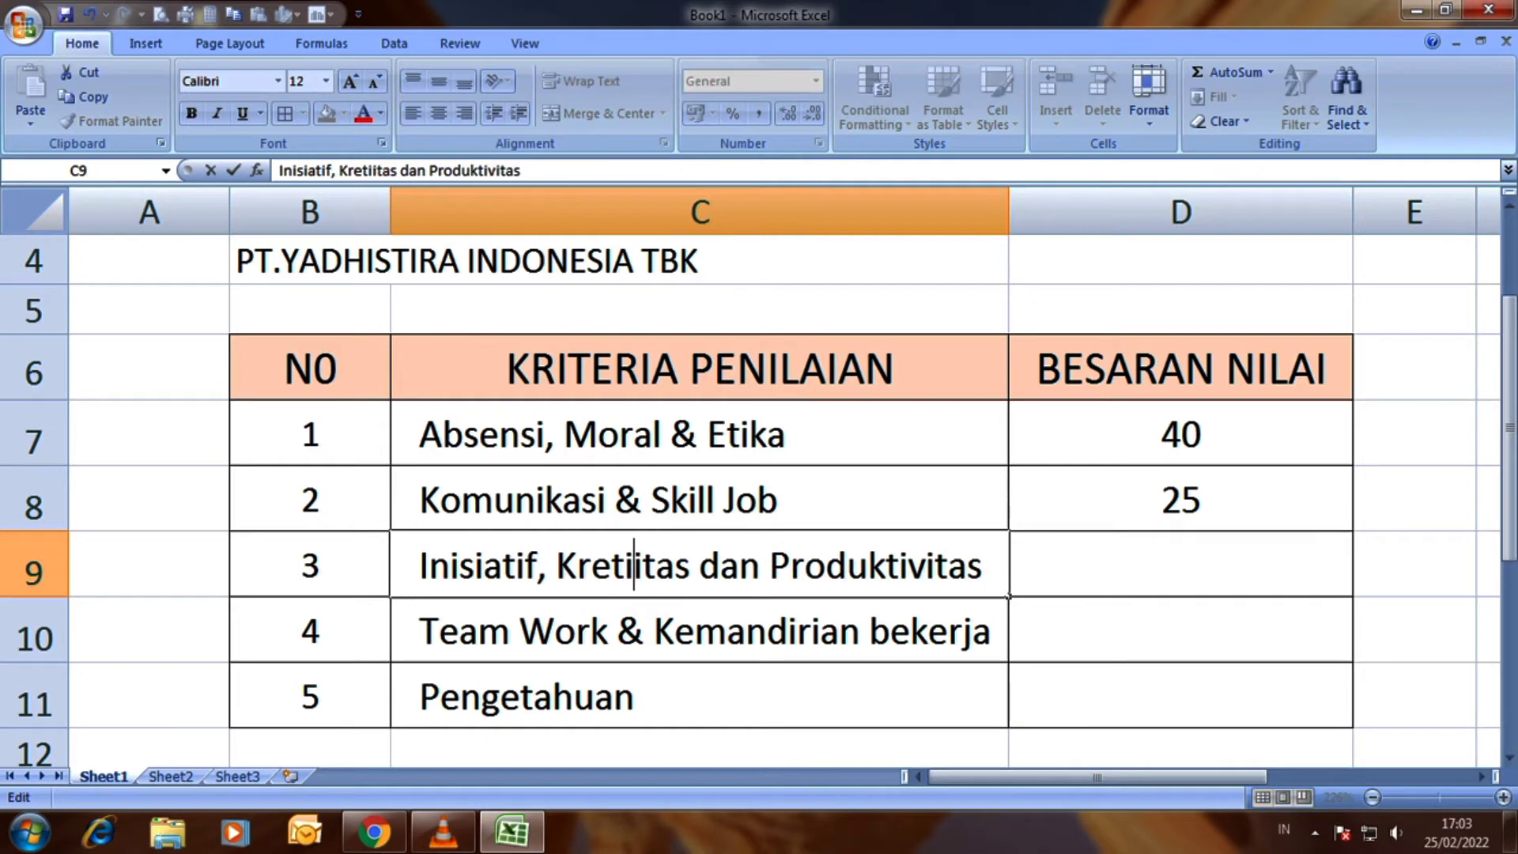
pyautogui.write('v')
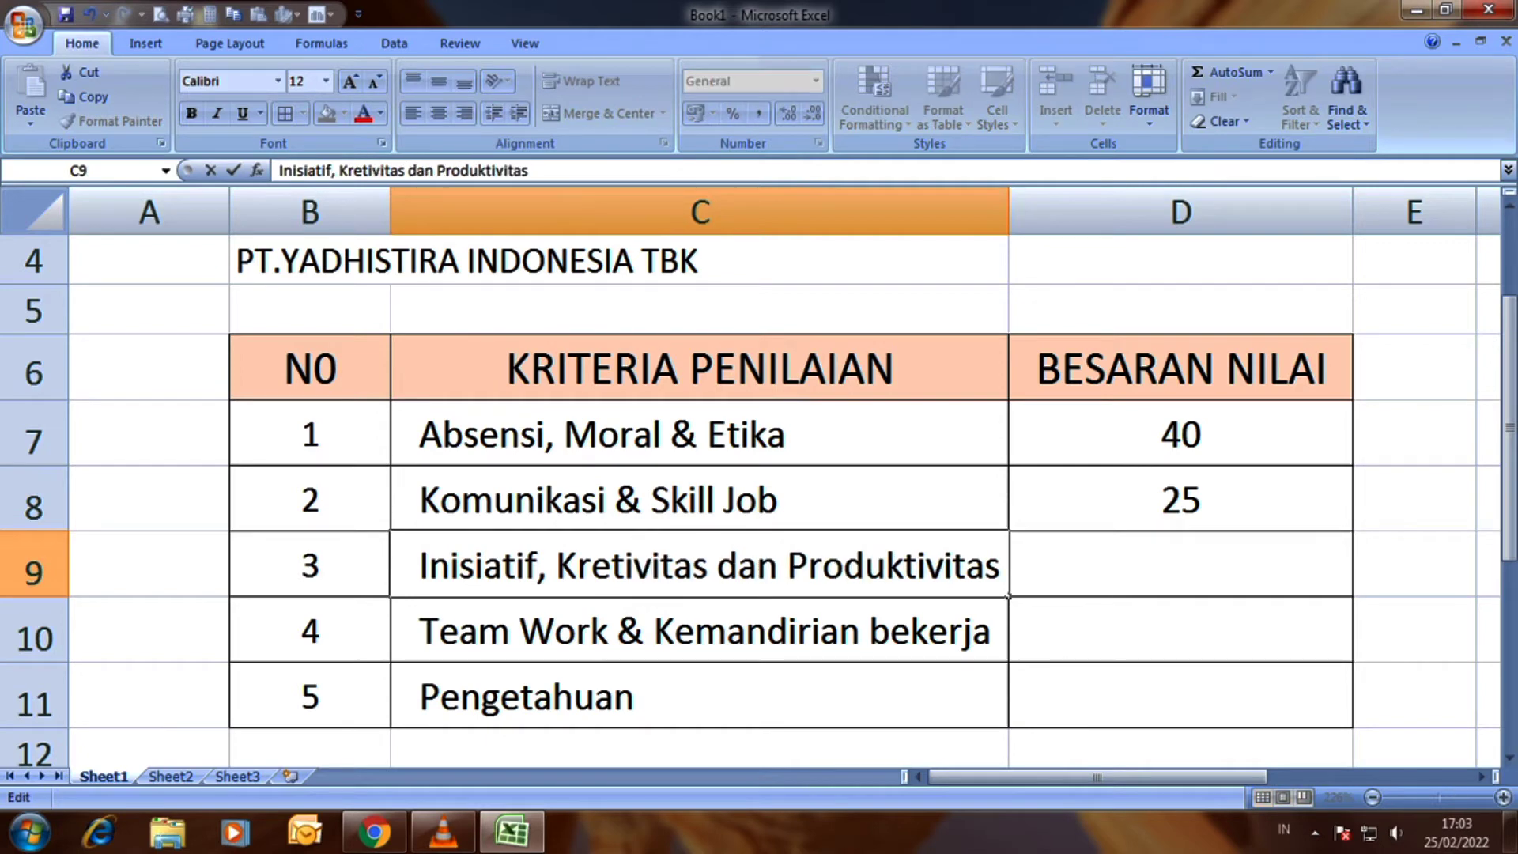
pyautogui.press('BackSpace')
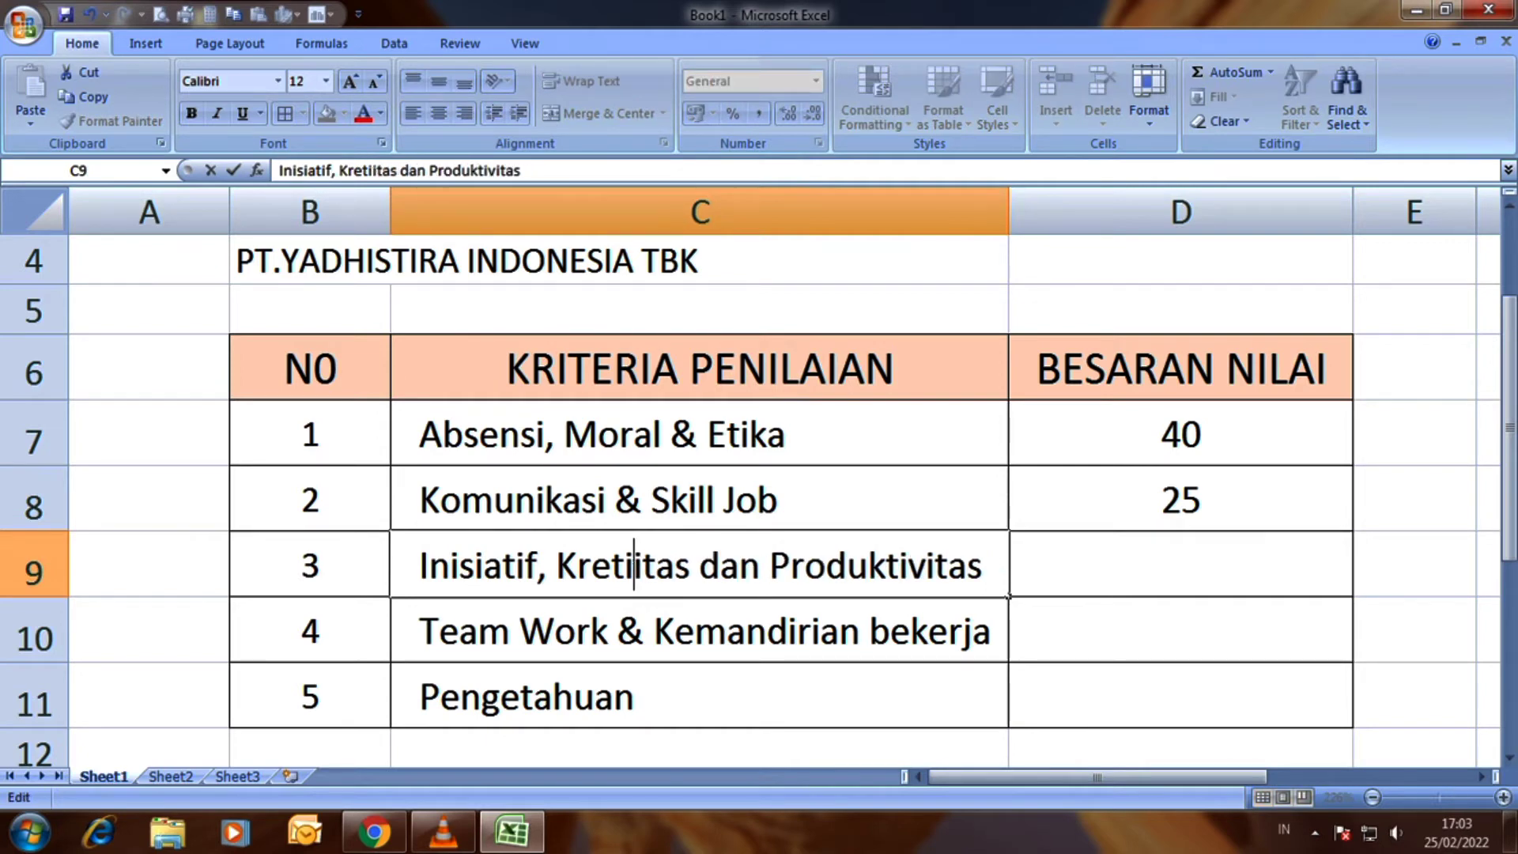
pyautogui.write('f')
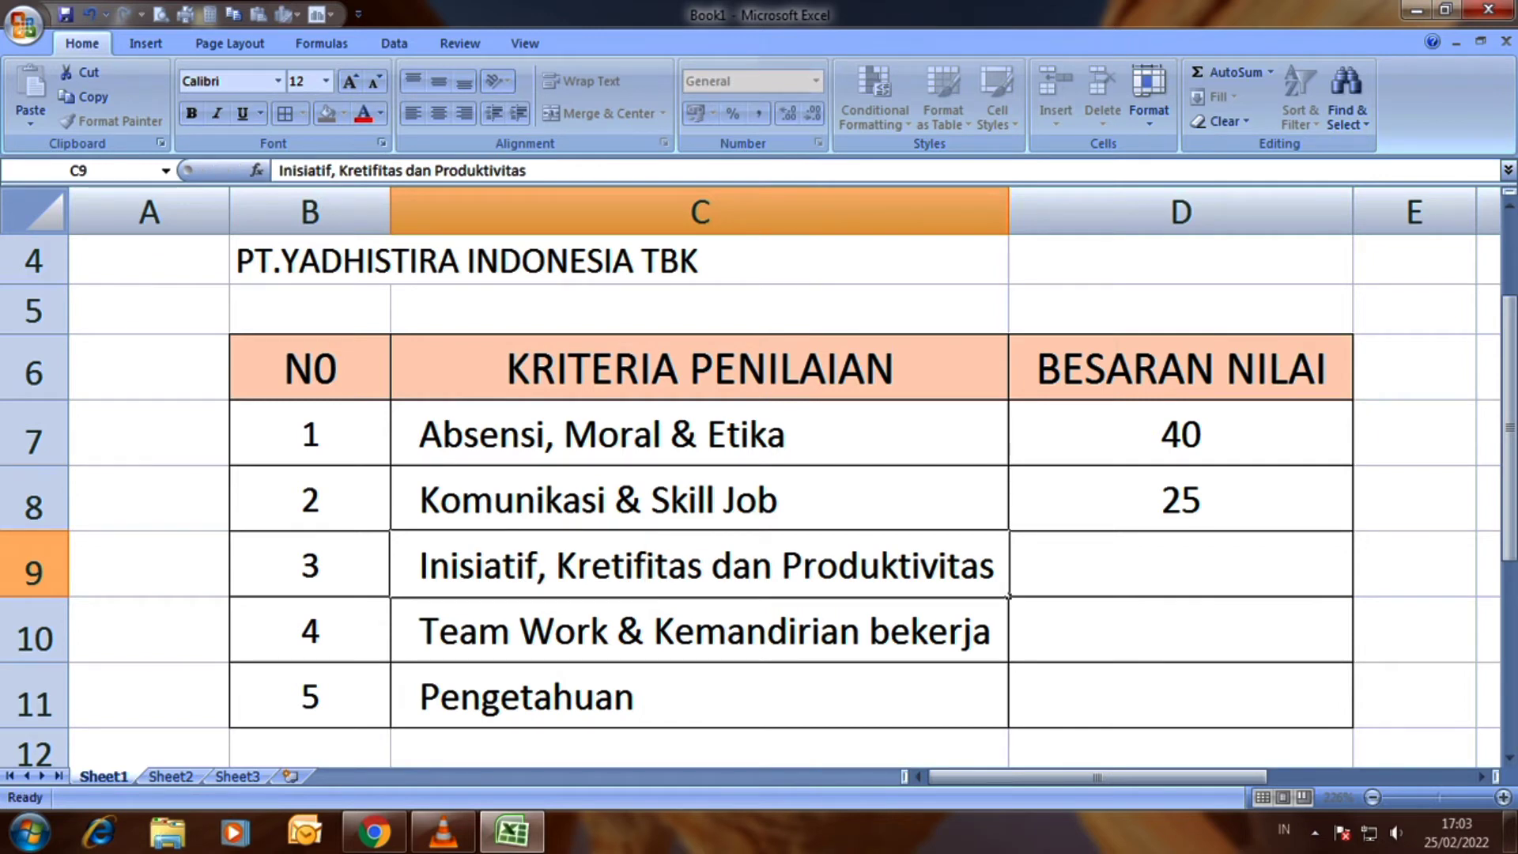
# Complete C11 as 'Pengetahuan pada bidang kerjanya' and move to cell D9
pyautogui.doubleClick(644, 696)
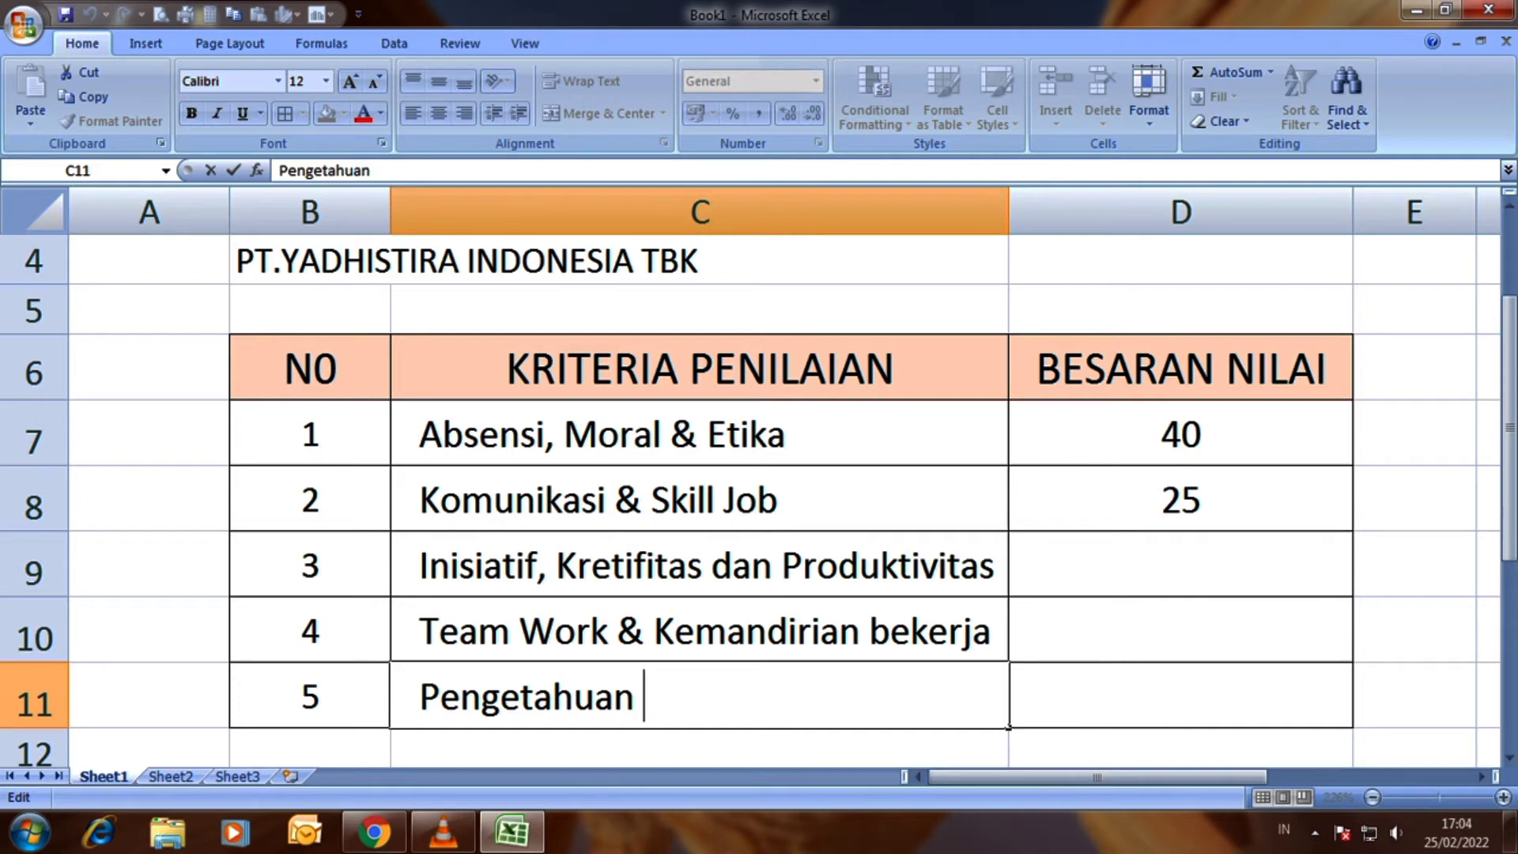
pyautogui.write('pada')
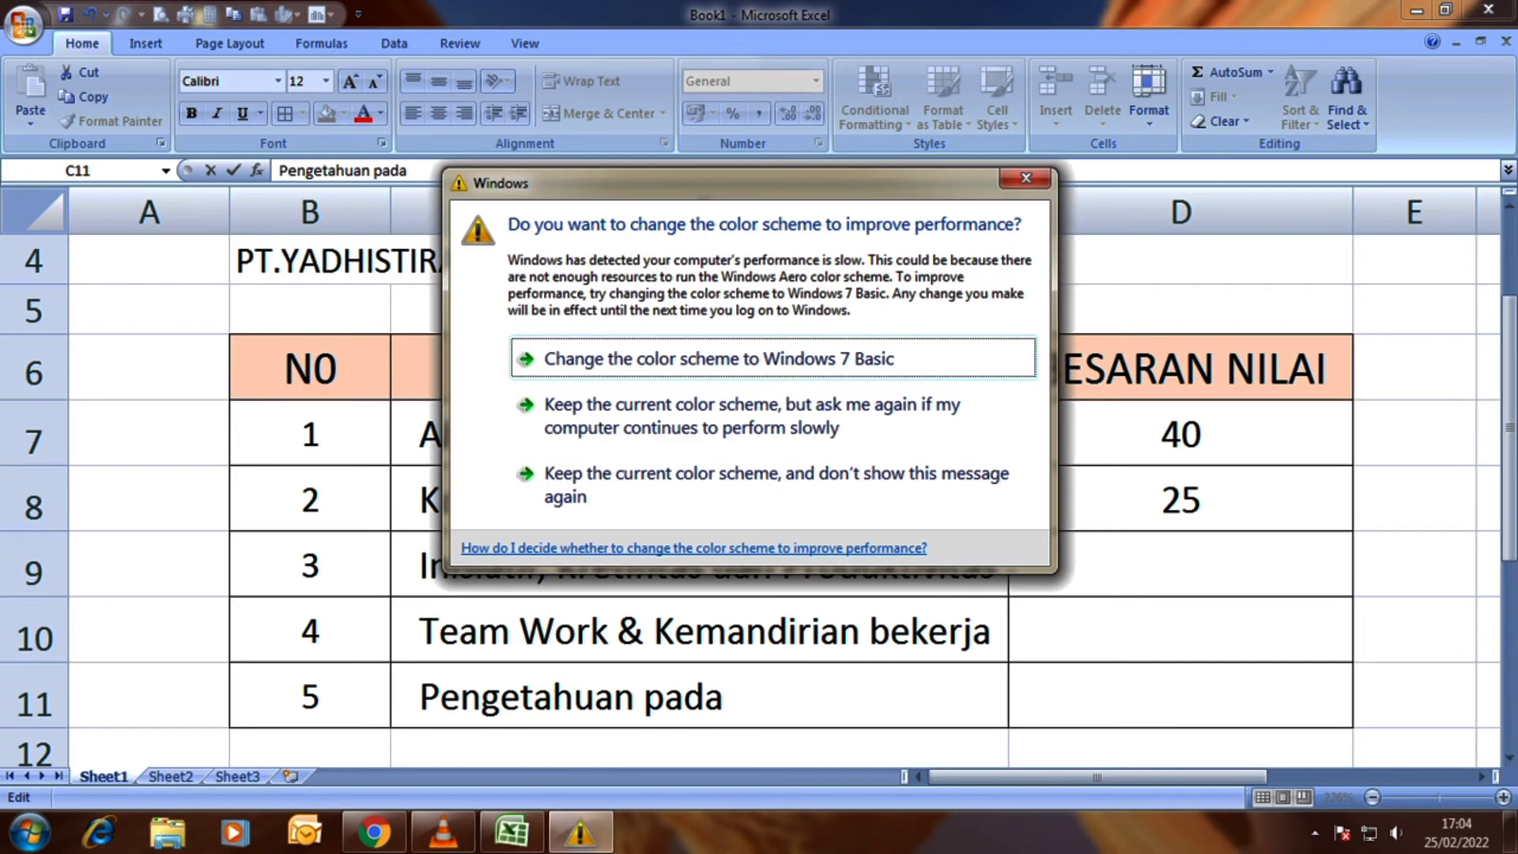
pyautogui.click(1026, 178)
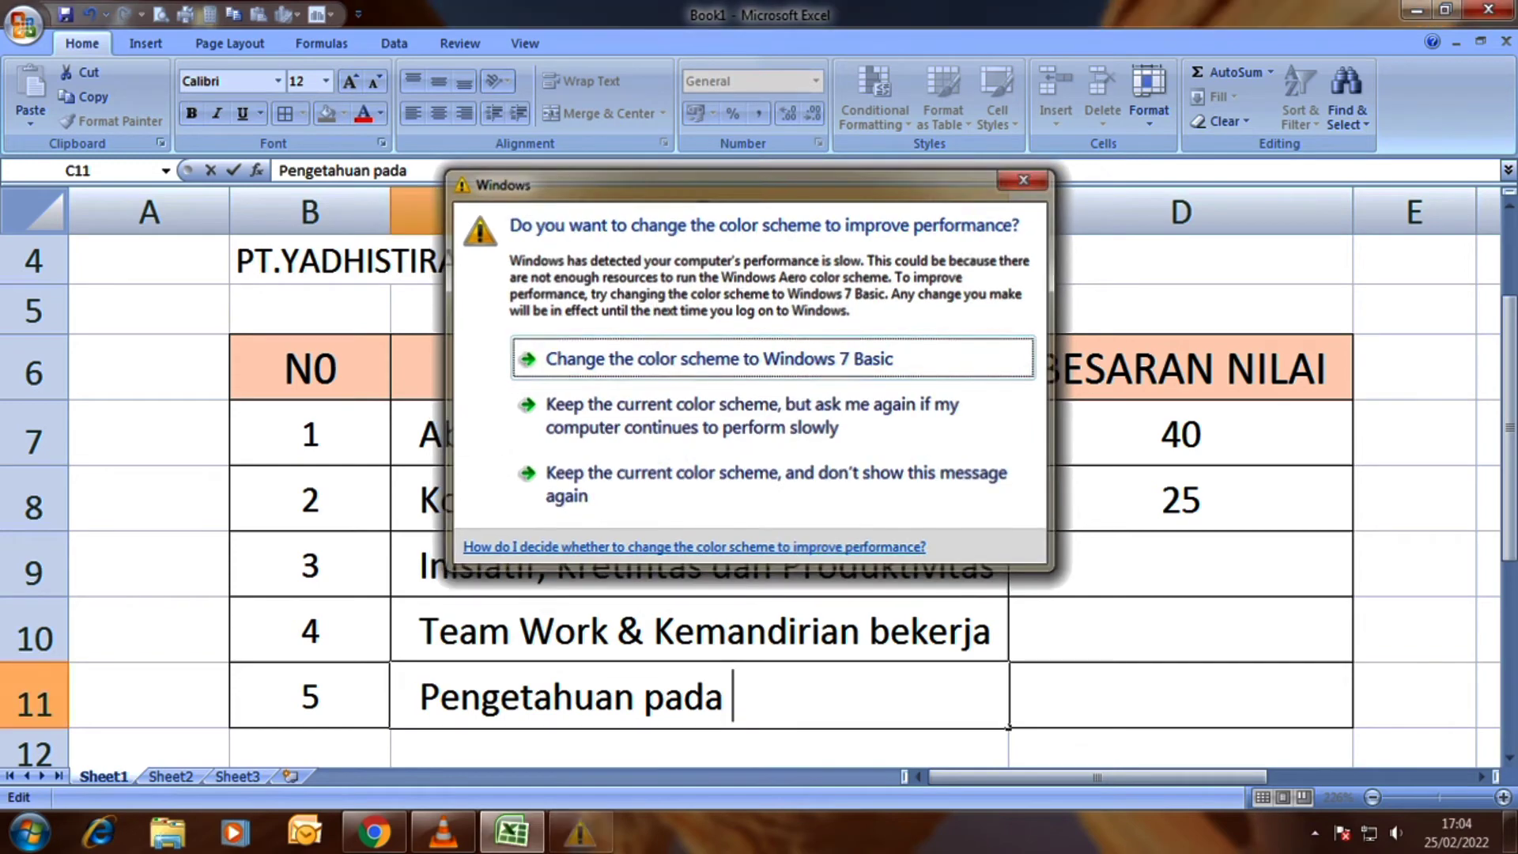
pyautogui.write('bi')
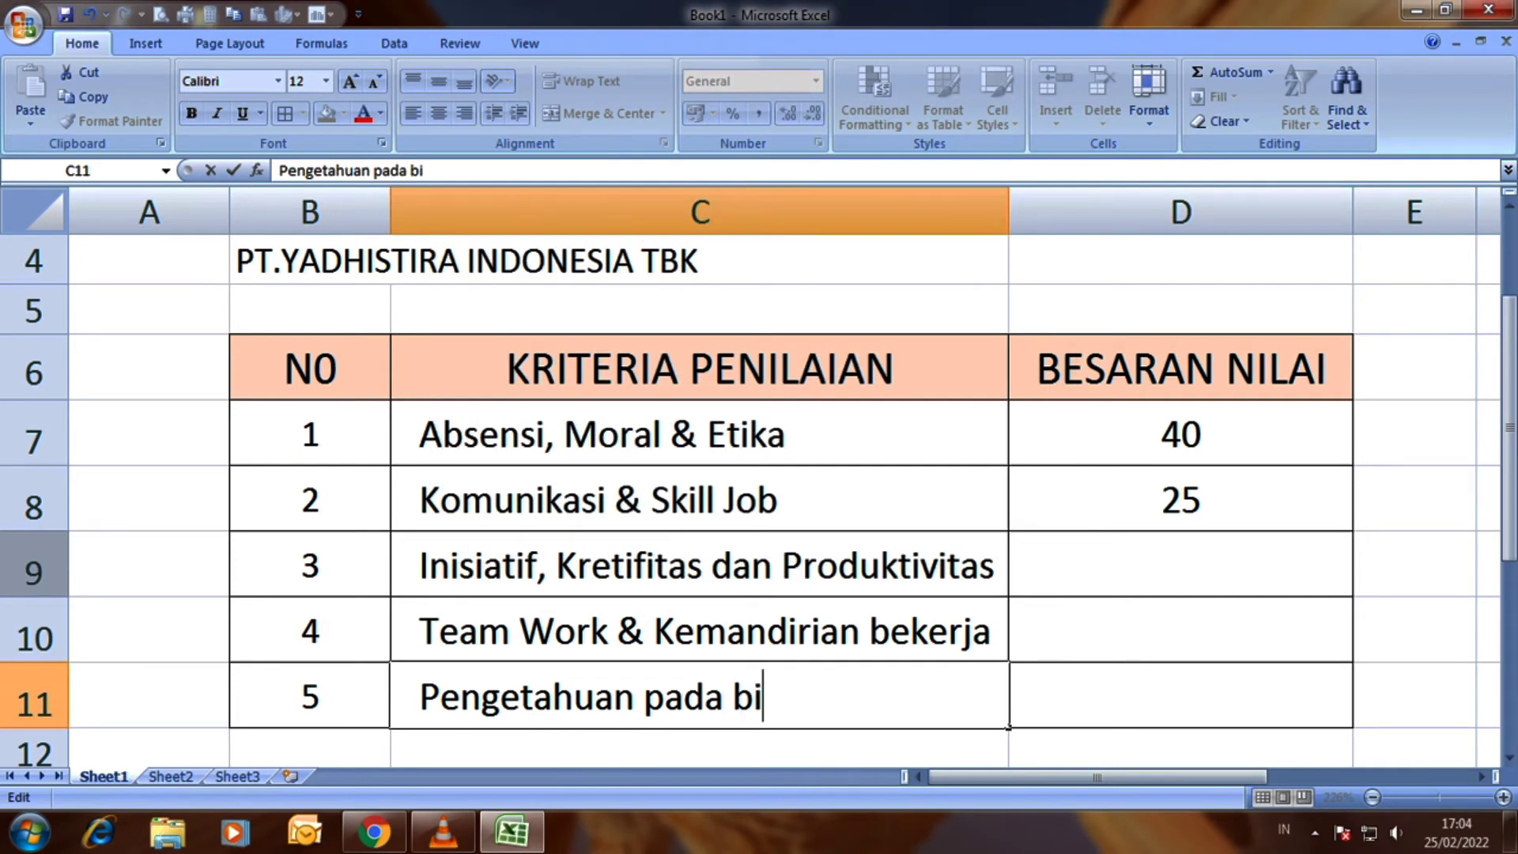
pyautogui.write('dang k')
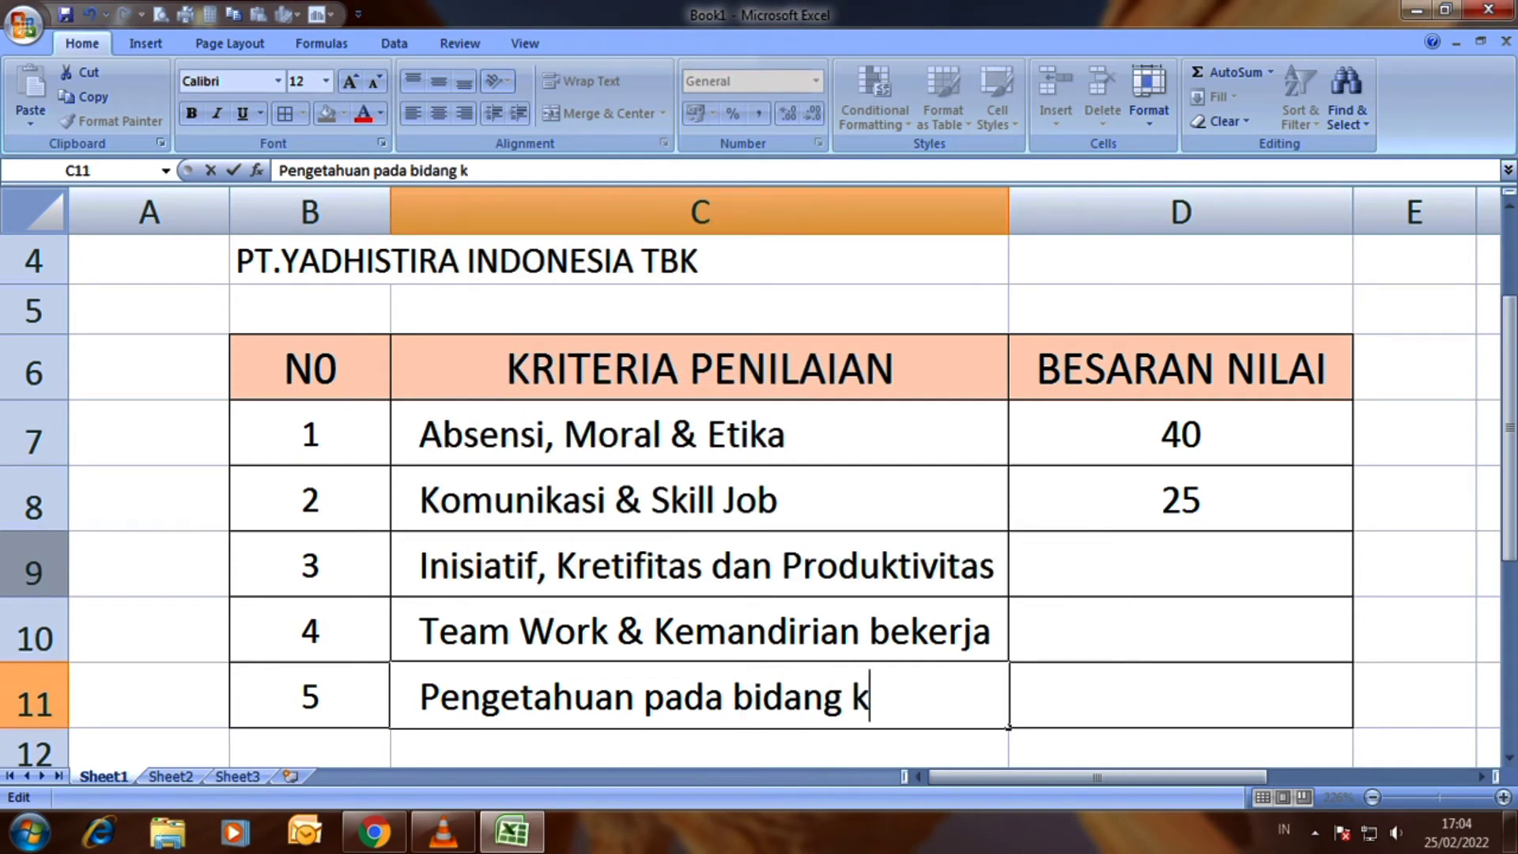
pyautogui.write('erjanya')
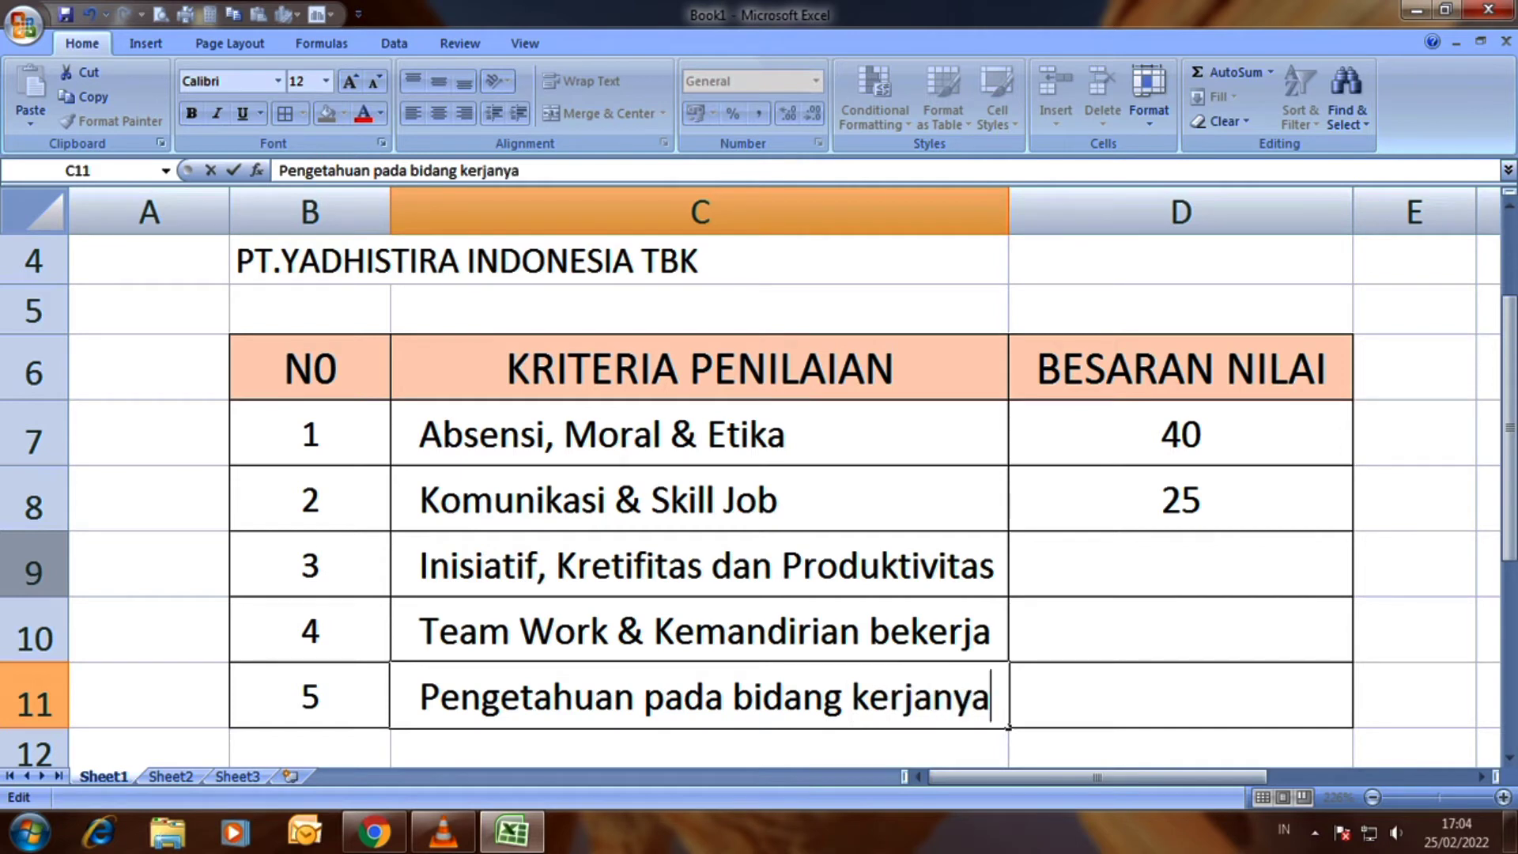
pyautogui.click(1181, 563)
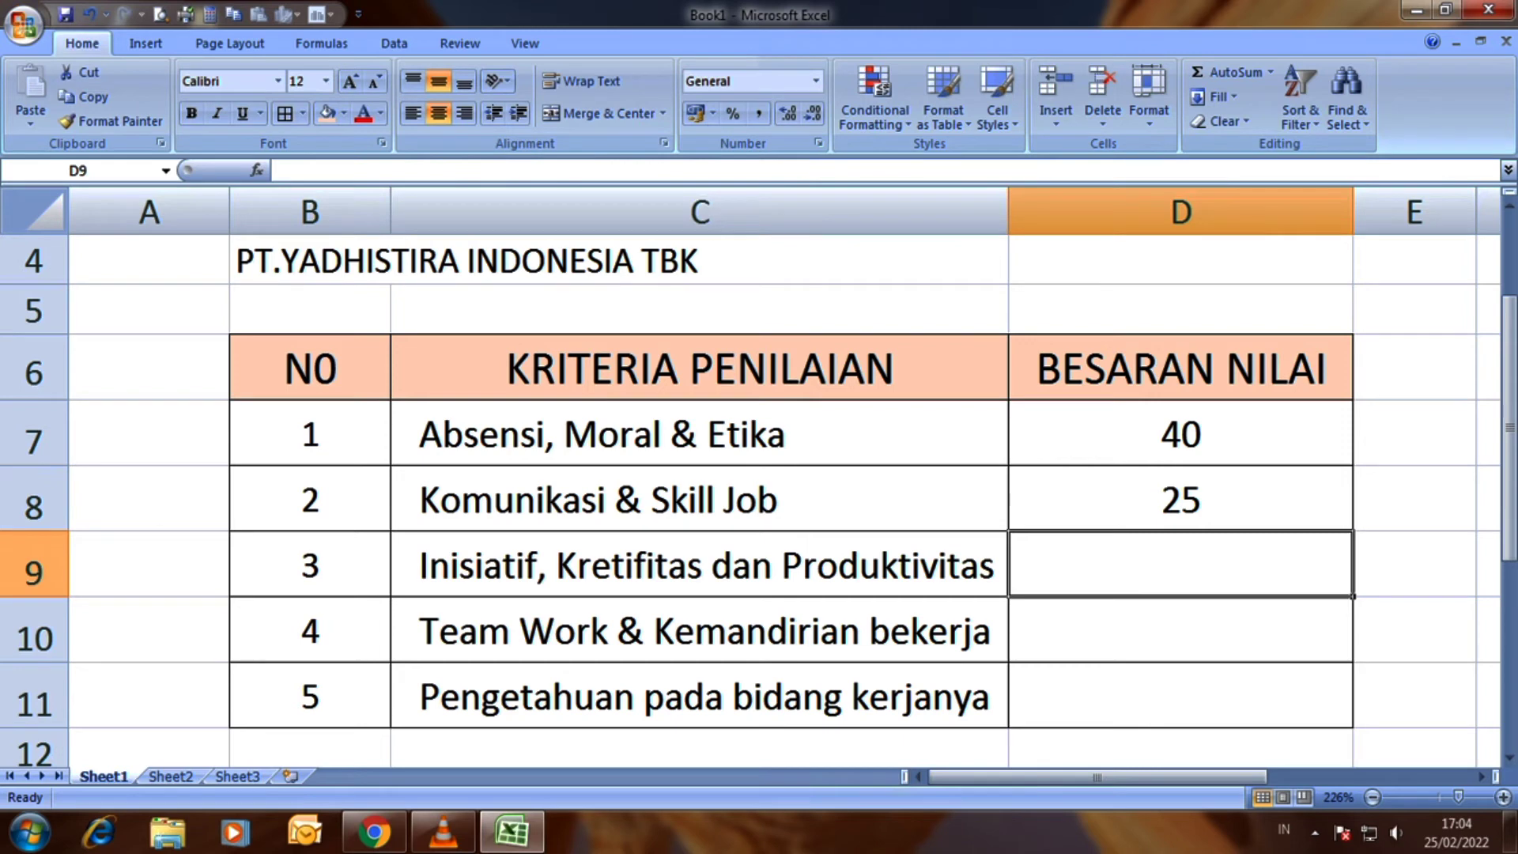
# Enter the scores 20, 10 and 5 in cells D9, D10 and D11
pyautogui.write('3')
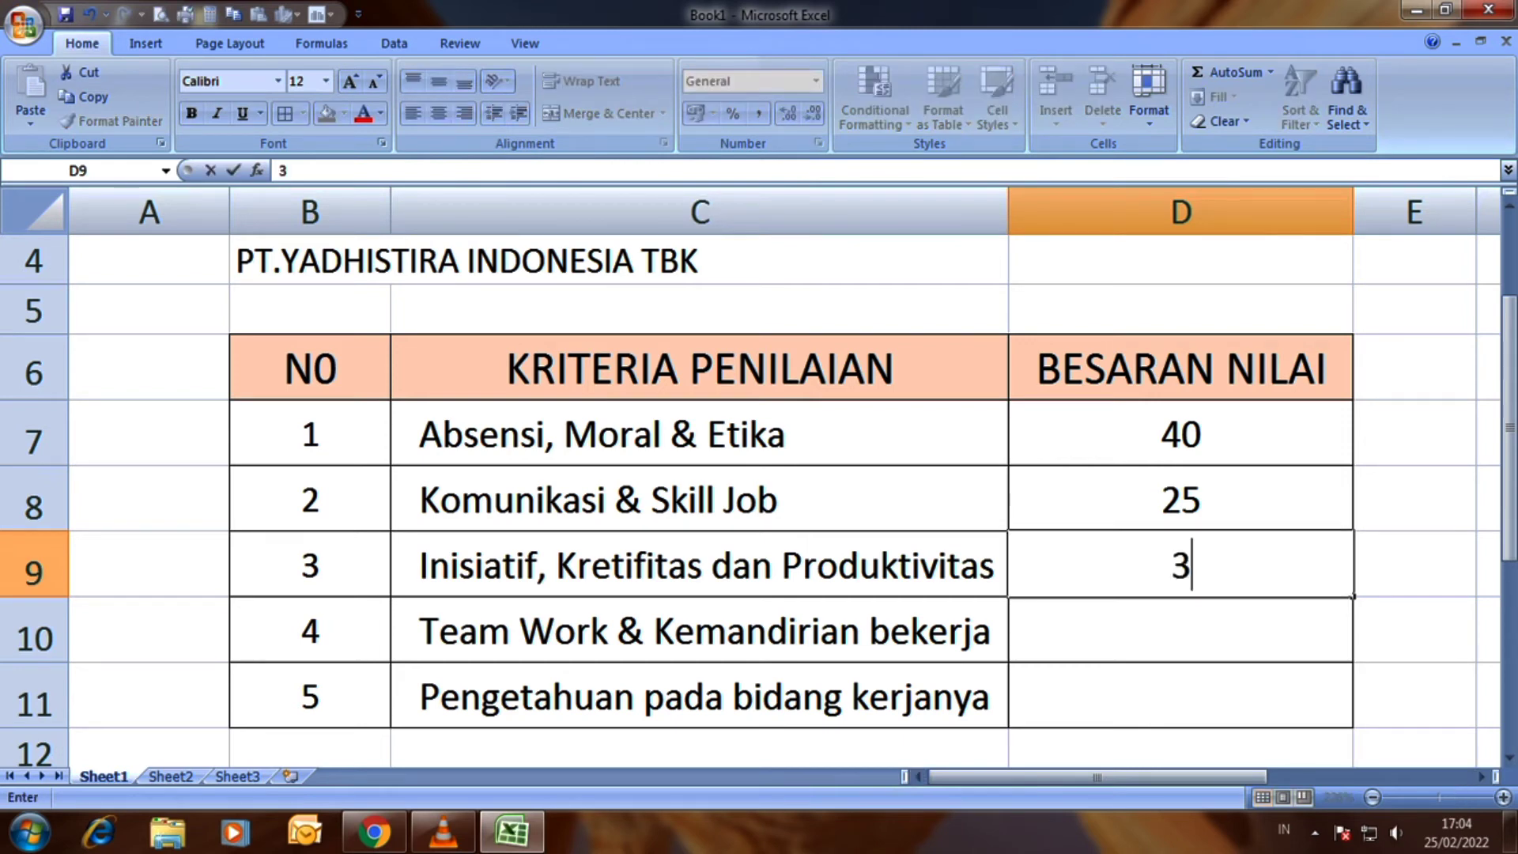
pyautogui.press('BackSpace')
pyautogui.write('20')
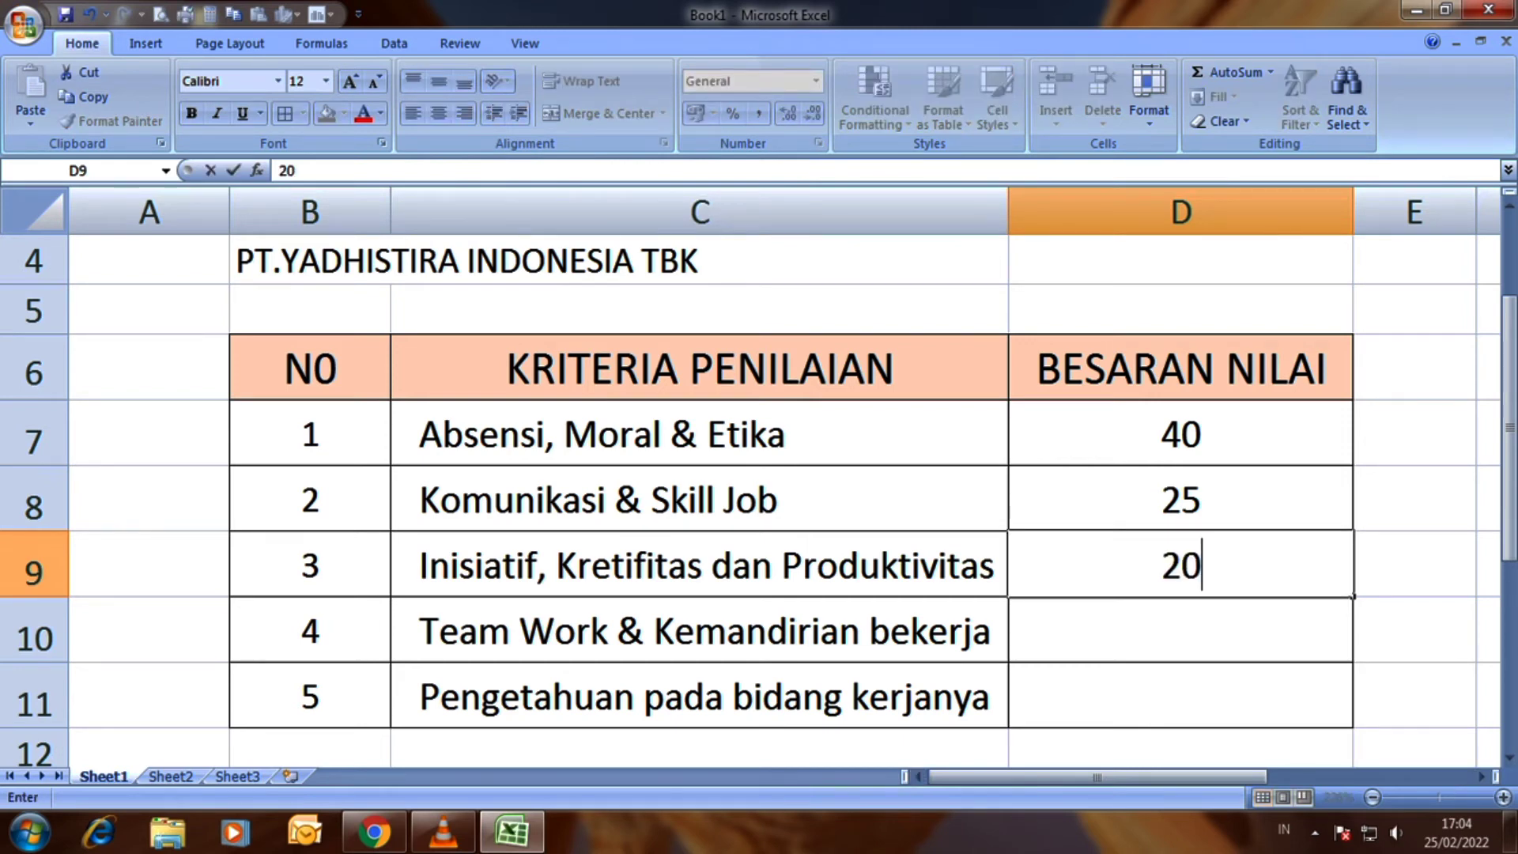
pyautogui.press('Return')
pyautogui.write('1')
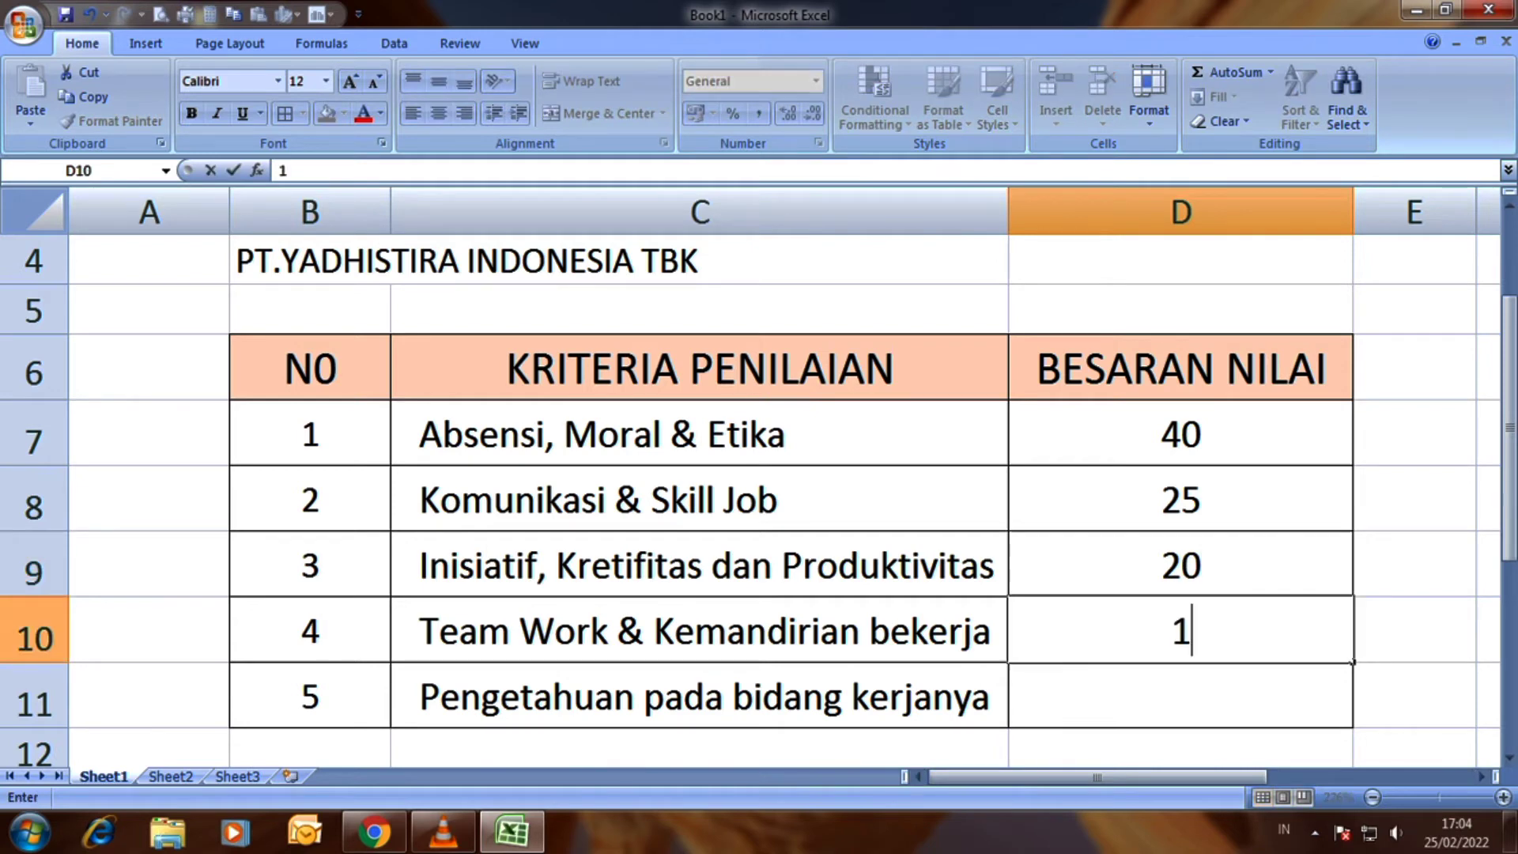
pyautogui.write('0')
pyautogui.press('Return')
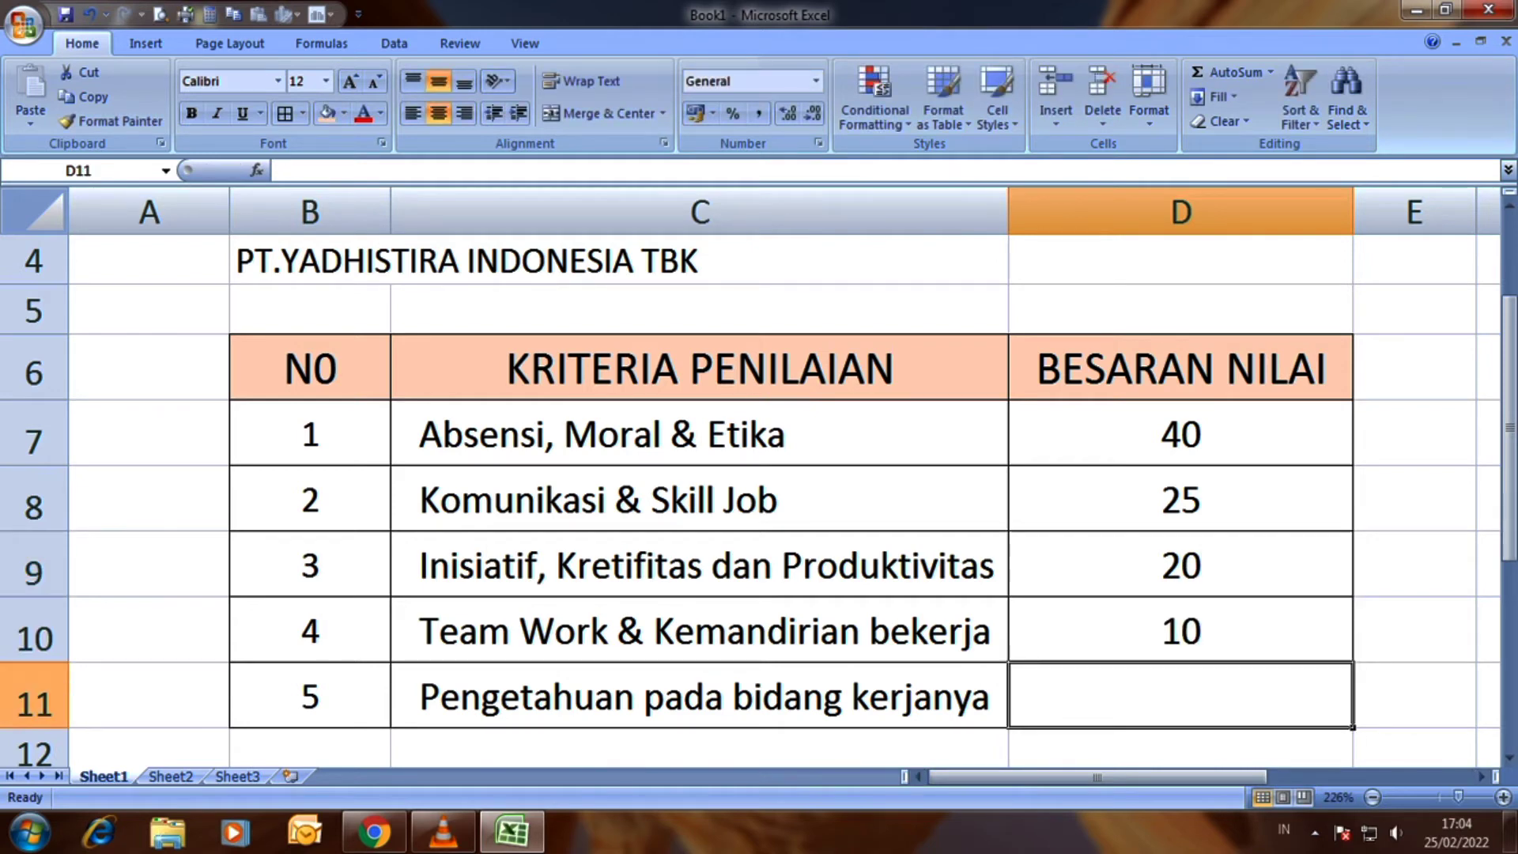
pyautogui.write('5')
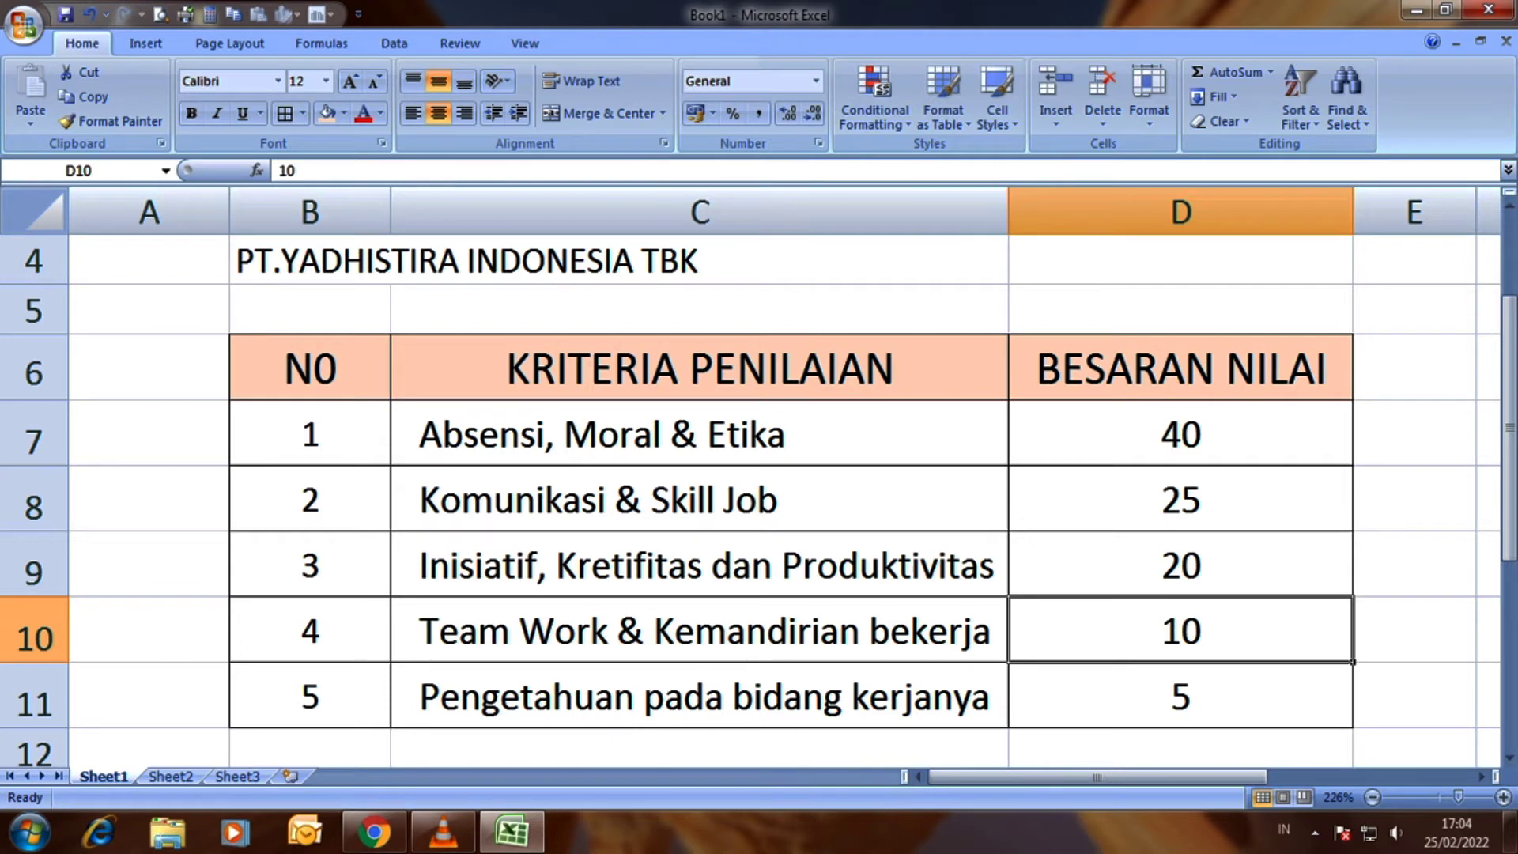
pyautogui.scroll(-1, 759, 474)
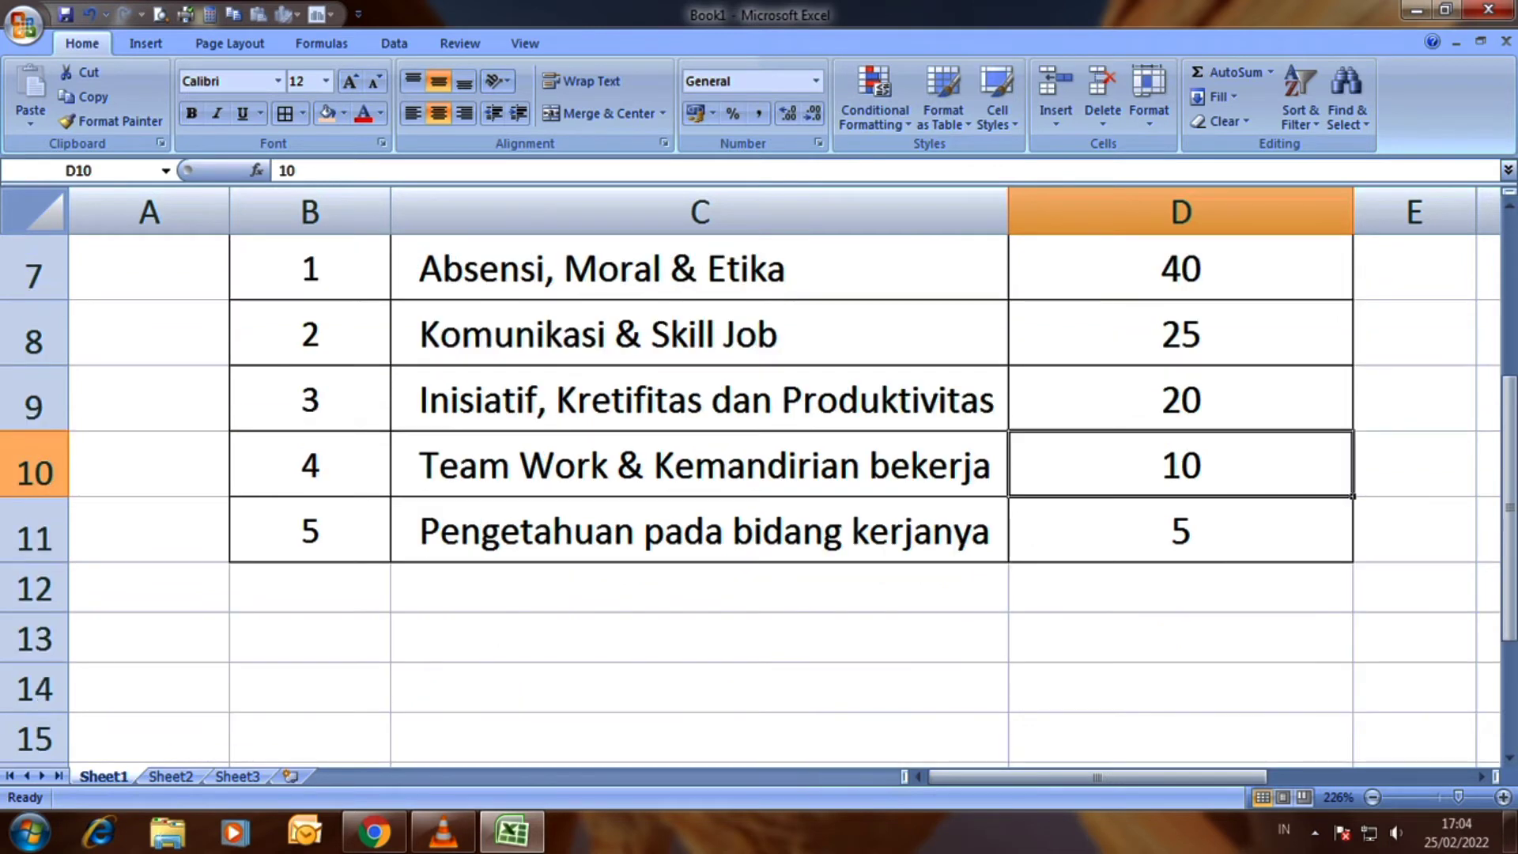
# Merge B12:C12 and label it JUMLAH
pyautogui.moveTo(309, 587); pyautogui.dragTo(700, 587)
pyautogui.click(598, 113)
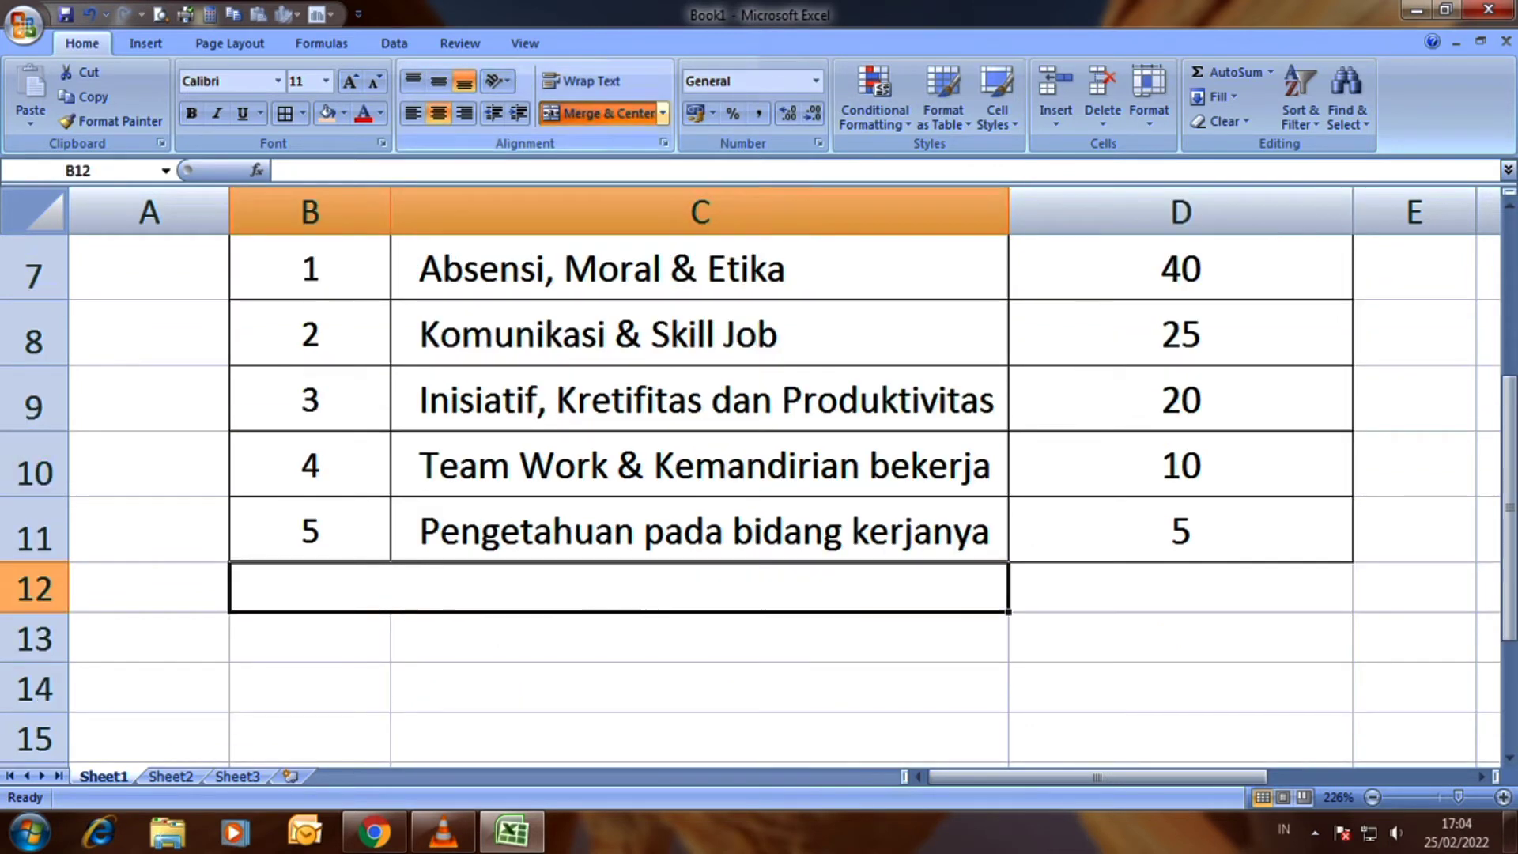
pyautogui.write('JUML')
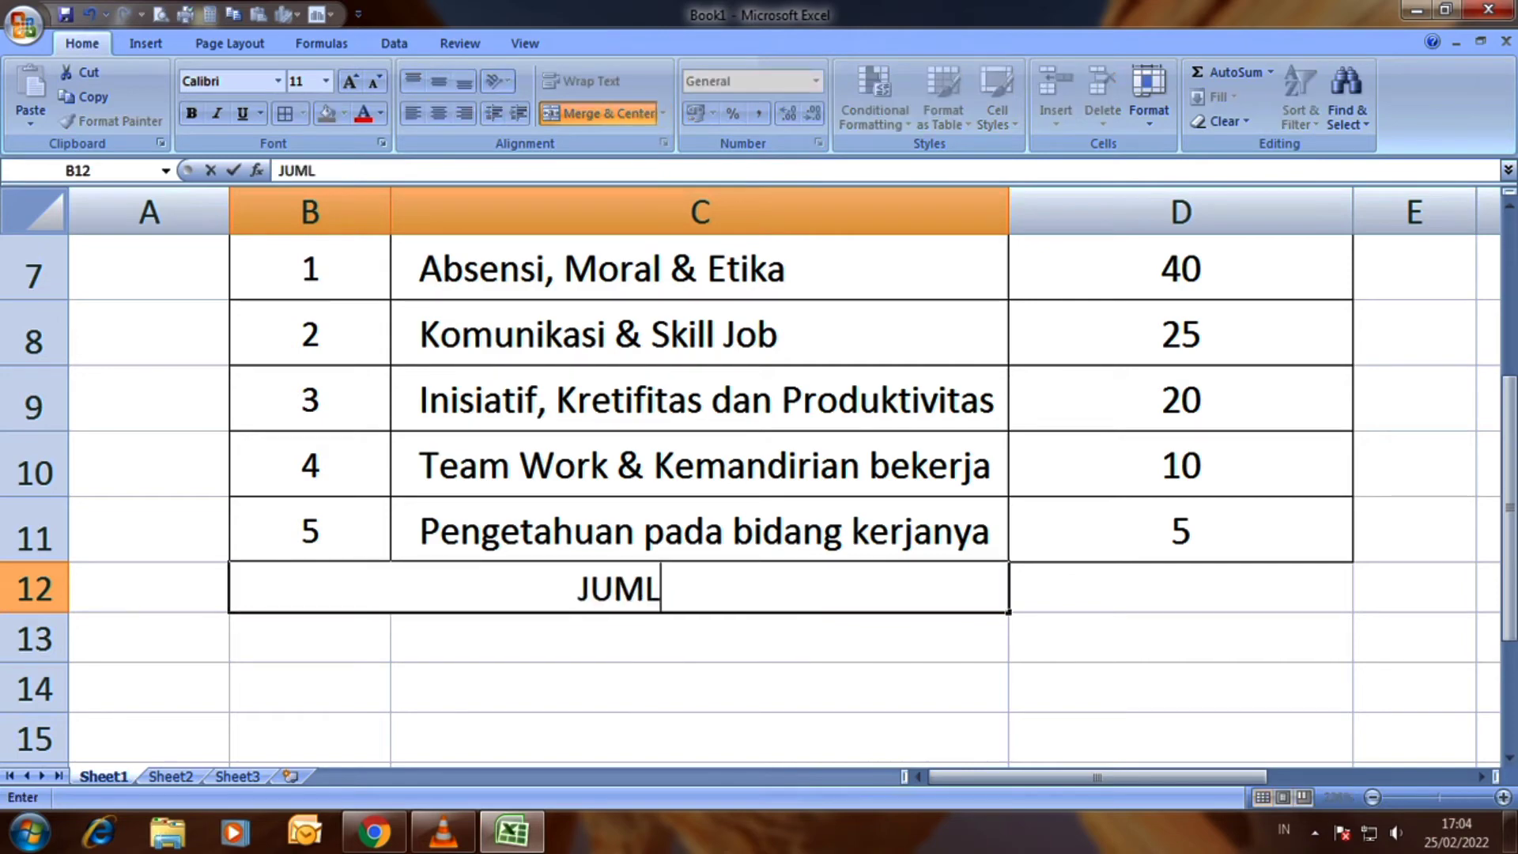
pyautogui.write('AH')
pyautogui.click(1181, 688)
# Widen column E, border E6:E12, and add a centred % header in E6
pyautogui.moveTo(310, 587); pyautogui.dragTo(1414, 587)
pyautogui.hscroll(3, 759, 474)
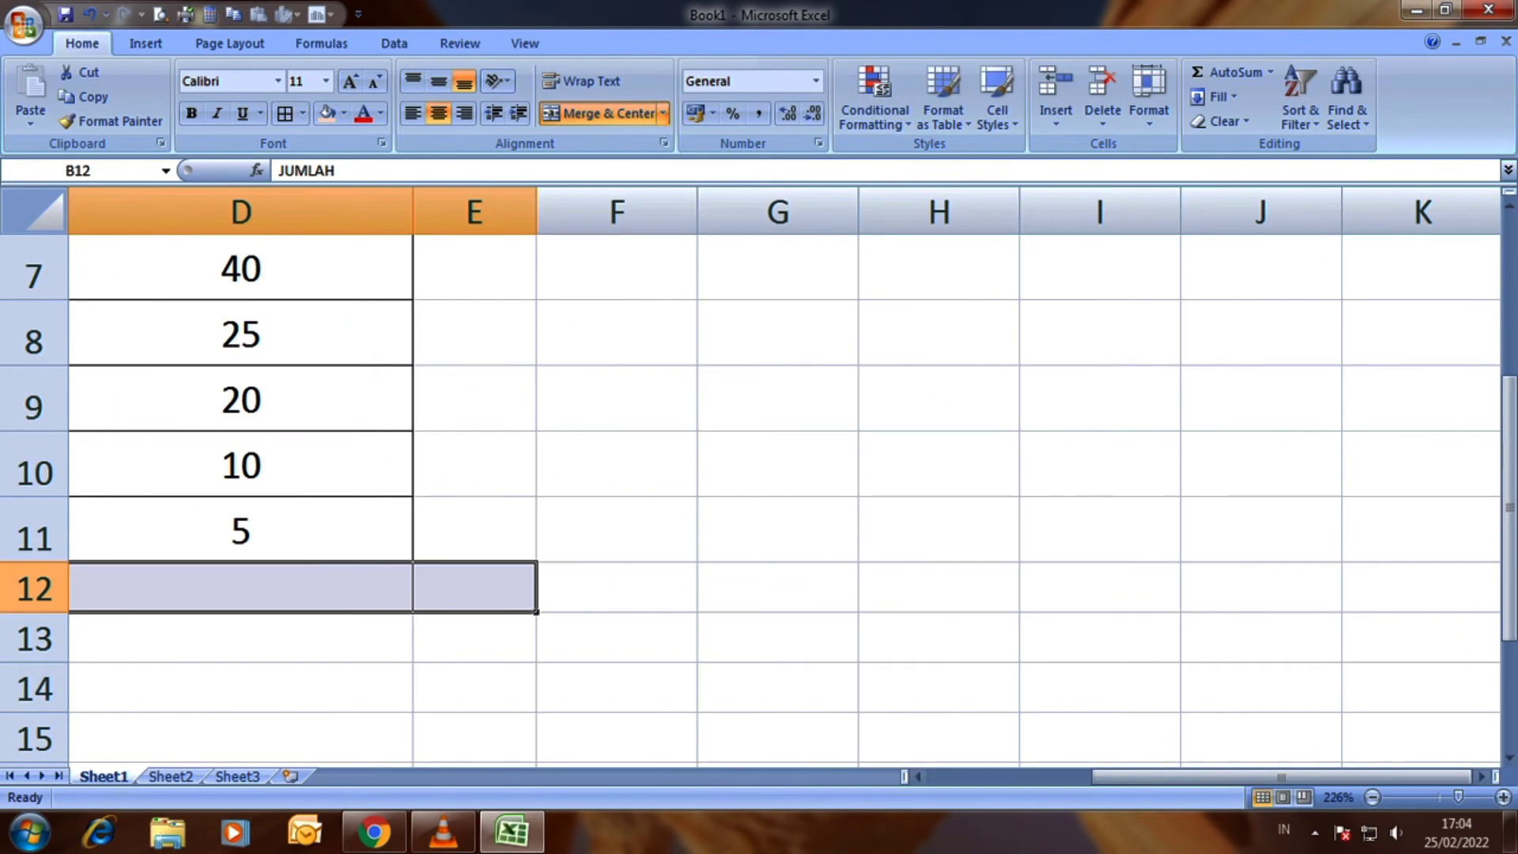
pyautogui.scroll(2, 759, 474)
pyautogui.hscroll(-2, 758, 474)
pyautogui.moveTo(1152, 212); pyautogui.dragTo(1208, 212)
pyautogui.scroll(-1, 759, 474)
pyautogui.moveTo(1120, 316); pyautogui.dragTo(1120, 703)
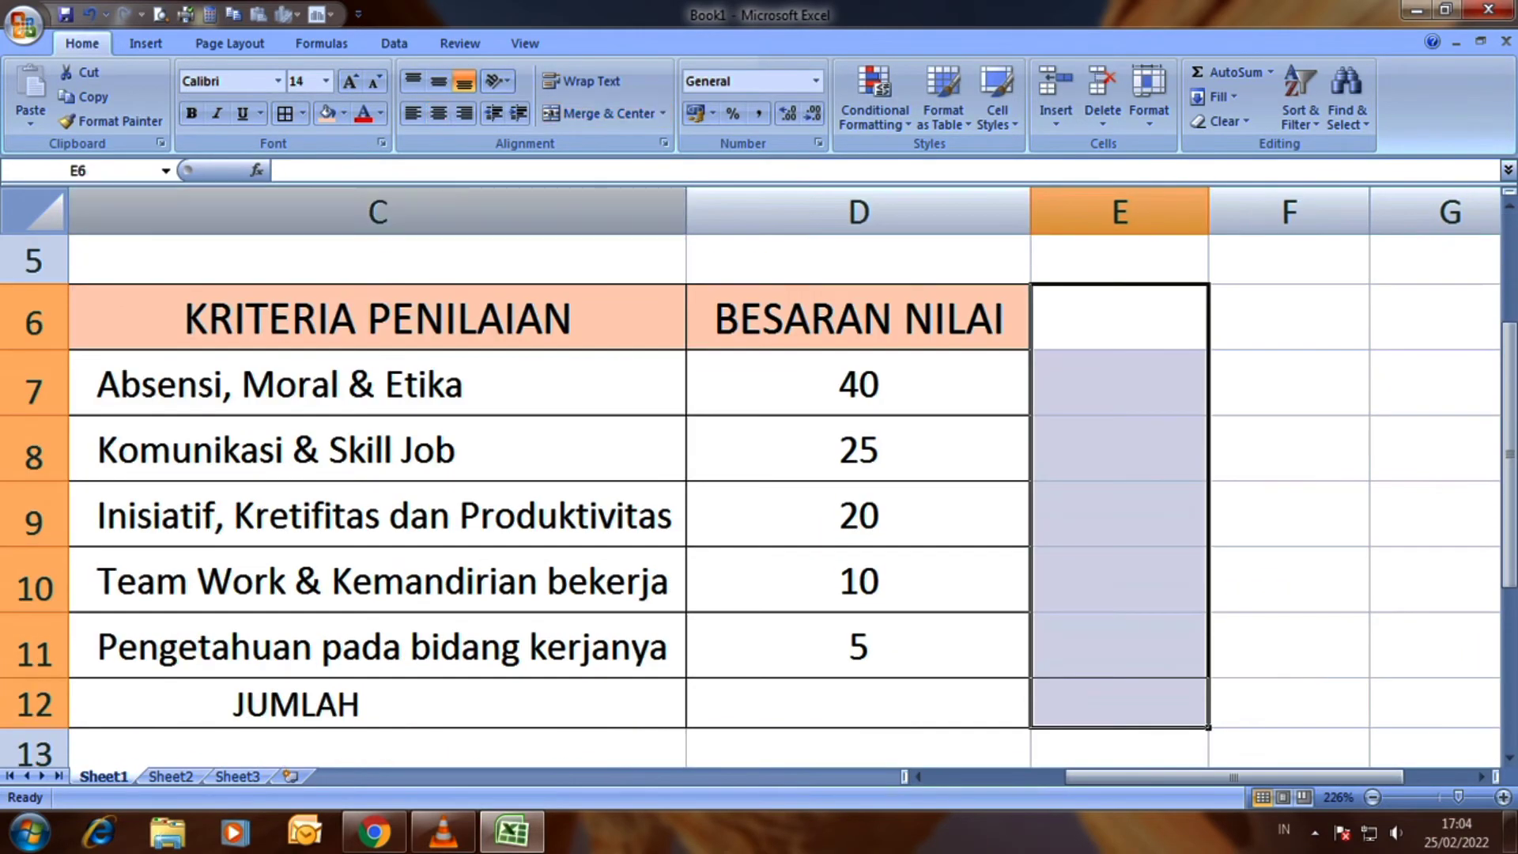
pyautogui.click(1119, 316)
pyautogui.write('%')
pyautogui.hotkey('ctrl', 'Return')
pyautogui.hotkey('ctrl', 'e')
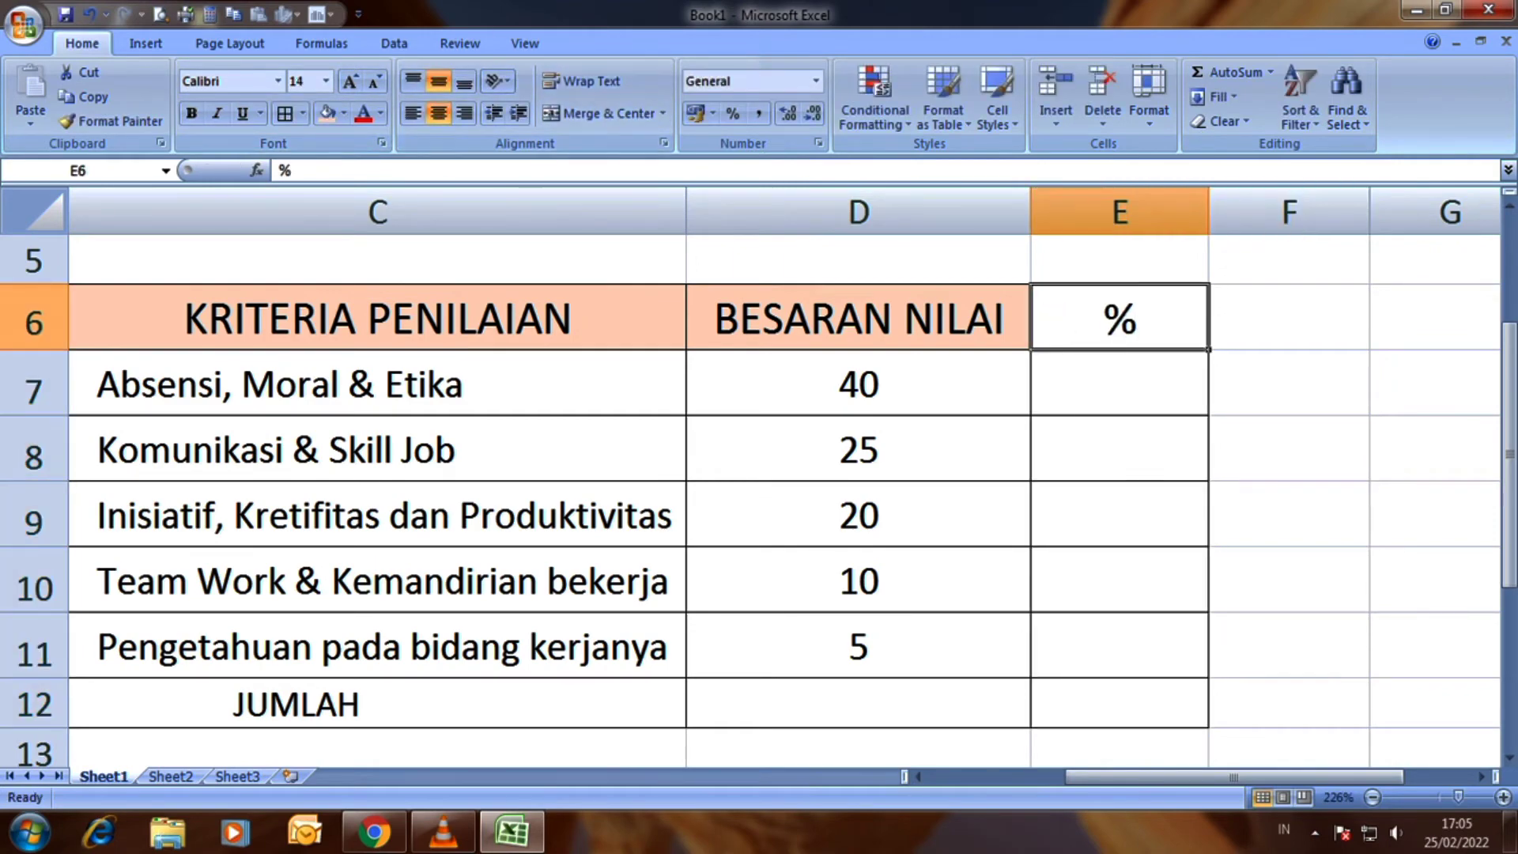
# Select the total row, then pick cell D12 for the score total
pyautogui.scroll(-1, 759, 474)
pyautogui.scroll(1, 759, 475)
pyautogui.moveTo(295, 703); pyautogui.dragTo(1120, 703)
pyautogui.hscroll(-2, 758, 475)
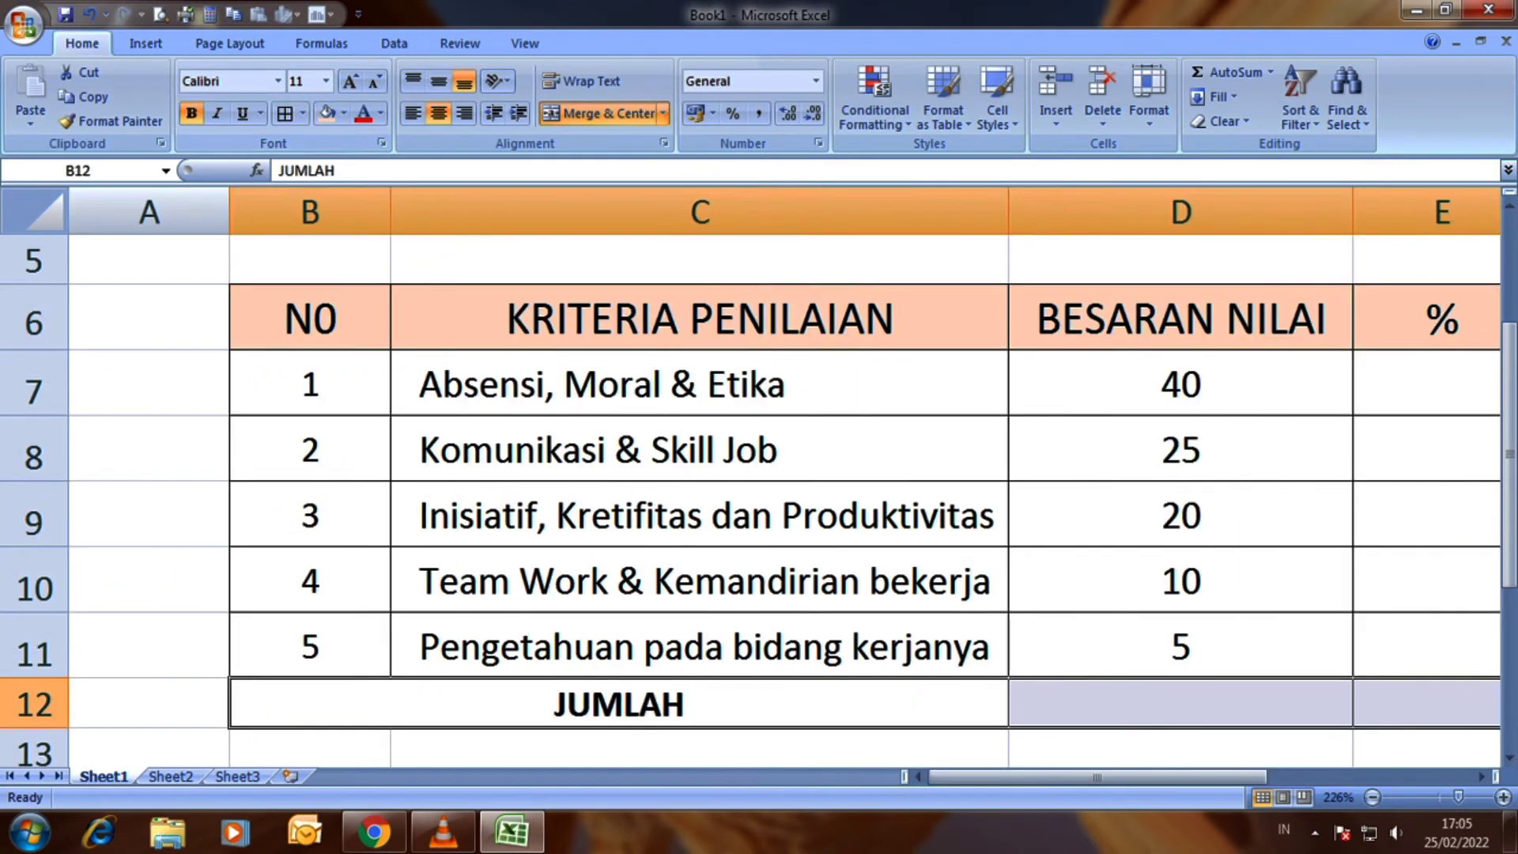
pyautogui.hscroll(1, 759, 475)
pyautogui.click(1020, 703)
# Total the scores with =SUM(D7:D11) in D12, enter =D7/D12 in E7, and apply Percent Style to E7:E12
pyautogui.write('=SUM(')
pyautogui.moveTo(1020, 384); pyautogui.dragTo(1020, 646)
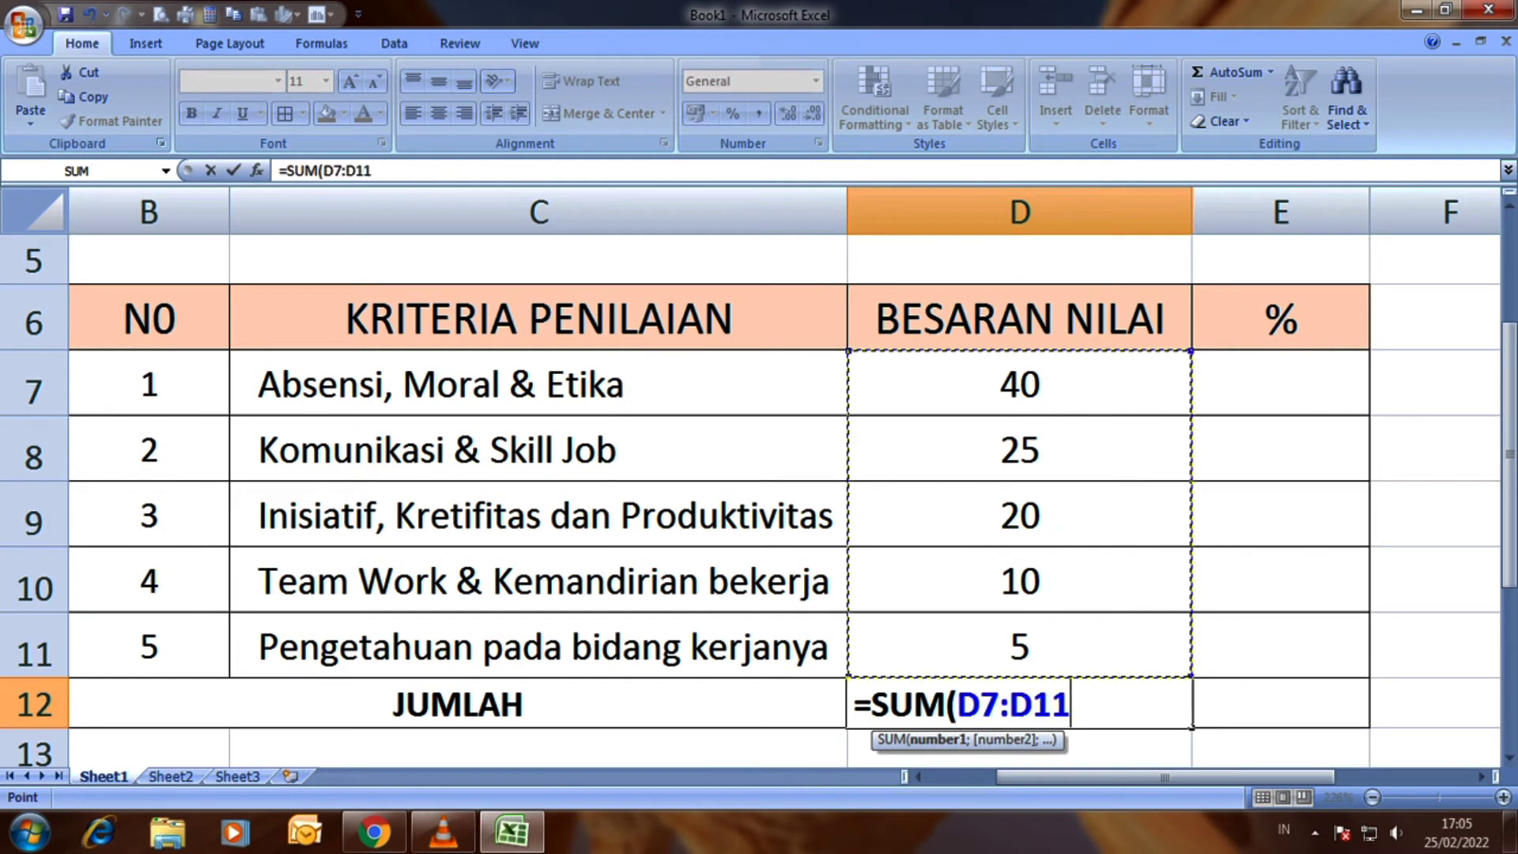
pyautogui.hotkey('ctrl', 'Return')
pyautogui.click(1280, 332)
pyautogui.write('=')
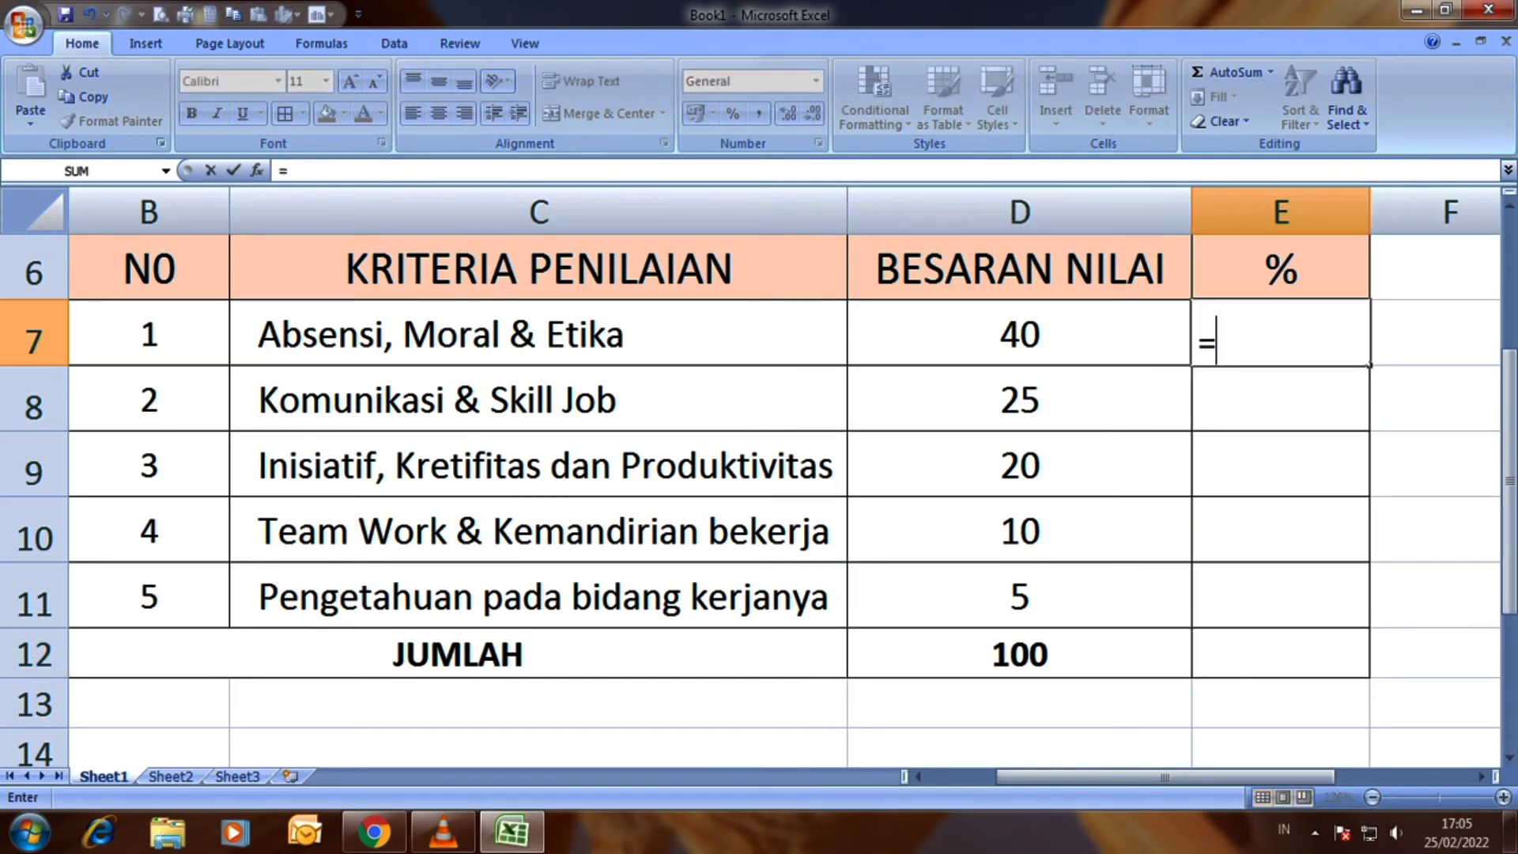
pyautogui.write('D7/D12')
pyautogui.press('Return')
pyautogui.click(1435, 592)
pyautogui.moveTo(1281, 332); pyautogui.dragTo(1281, 652)
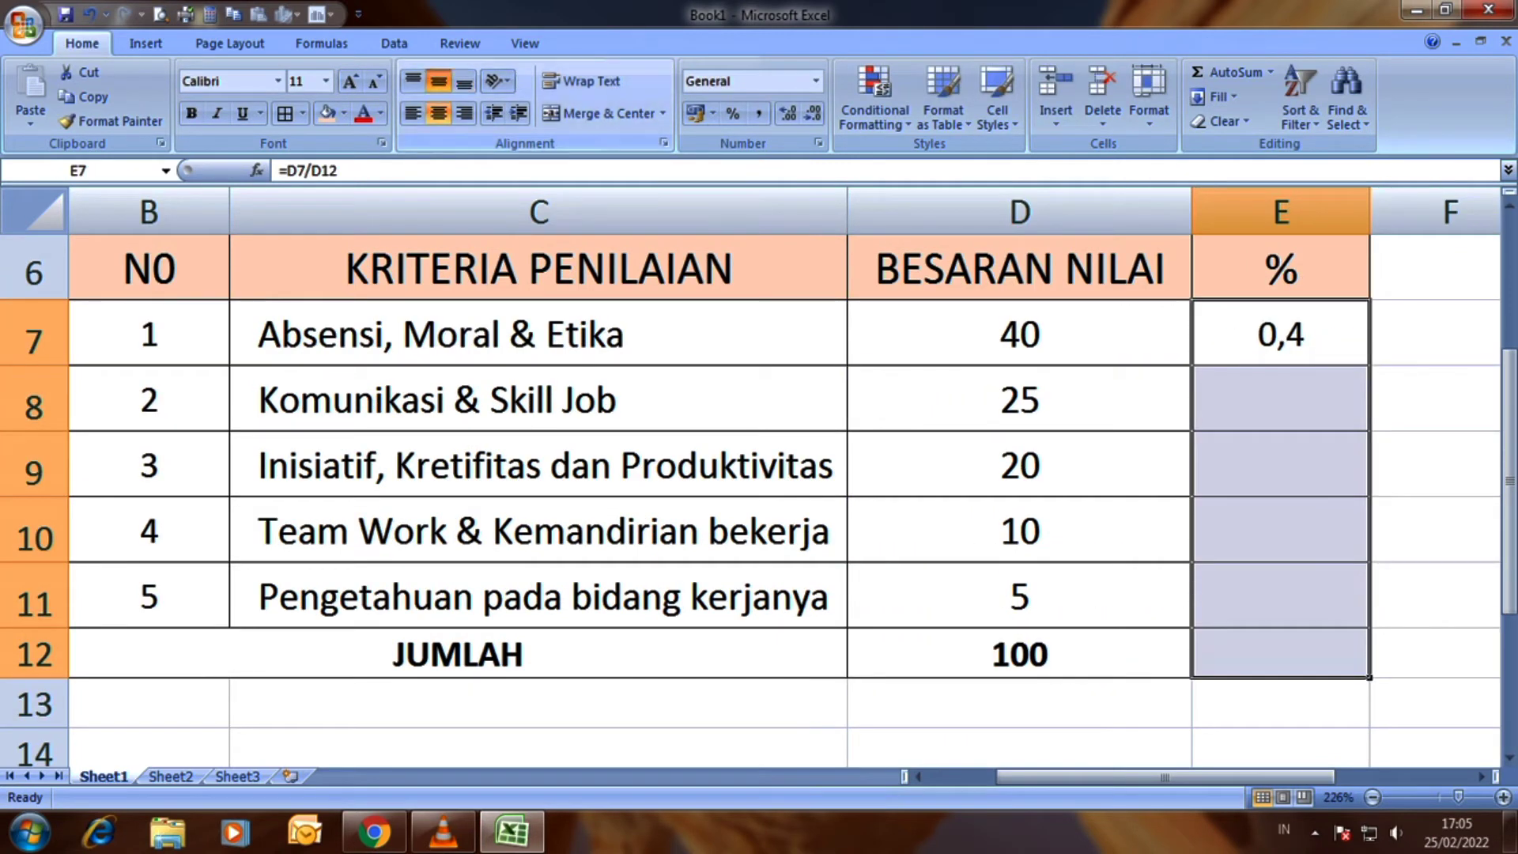
pyautogui.click(733, 113)
# Enter percentage formulas in E8:E11 dividing each score by the total
pyautogui.click(1280, 398)
pyautogui.write('=')
pyautogui.click(1019, 398)
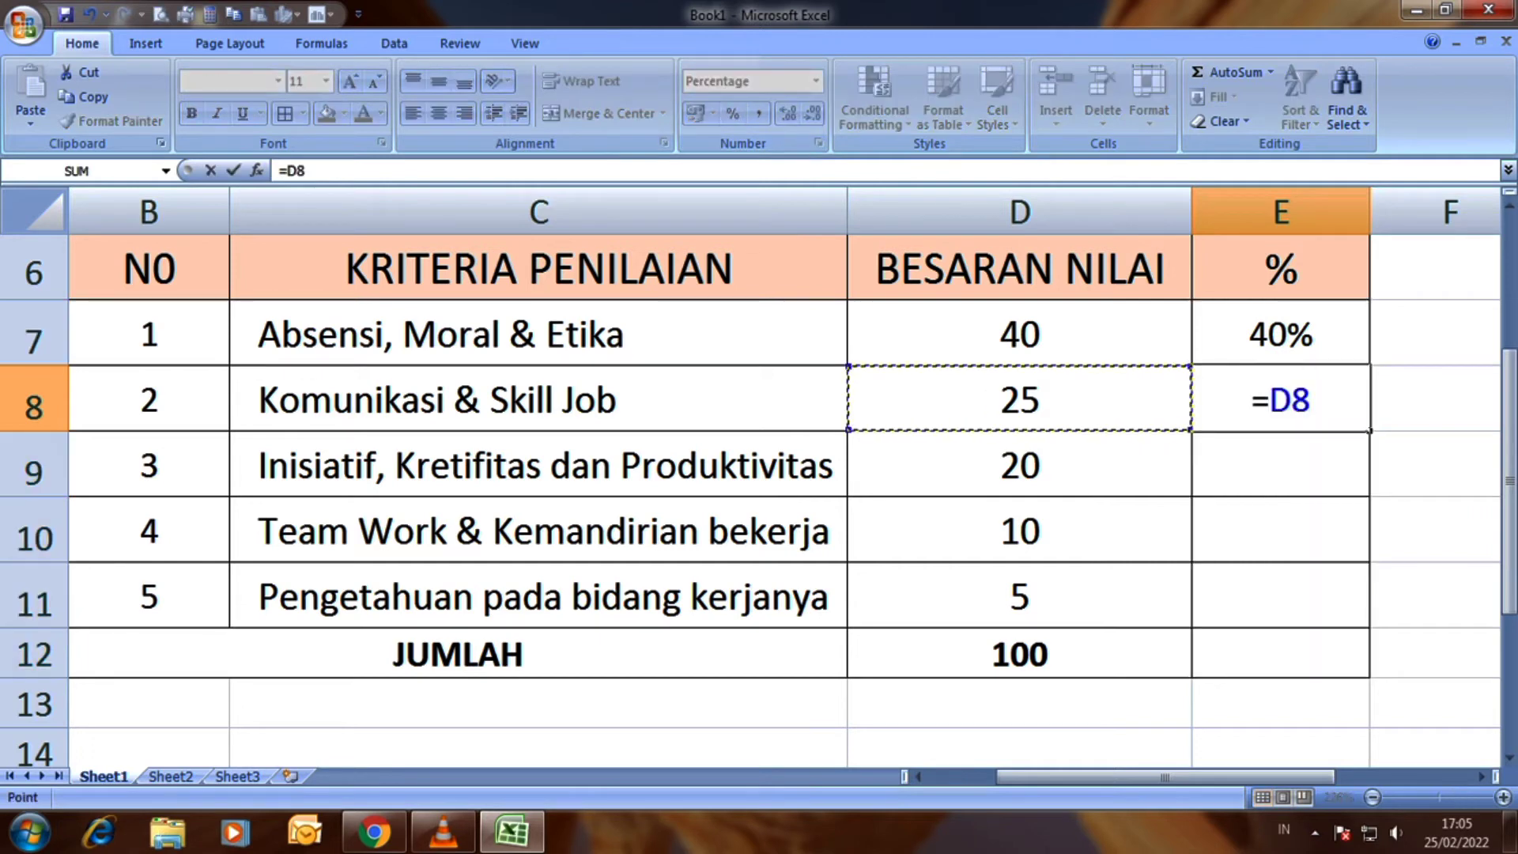
pyautogui.press('Return')
pyautogui.write('=')
pyautogui.click(1019, 464)
pyautogui.press('Return')
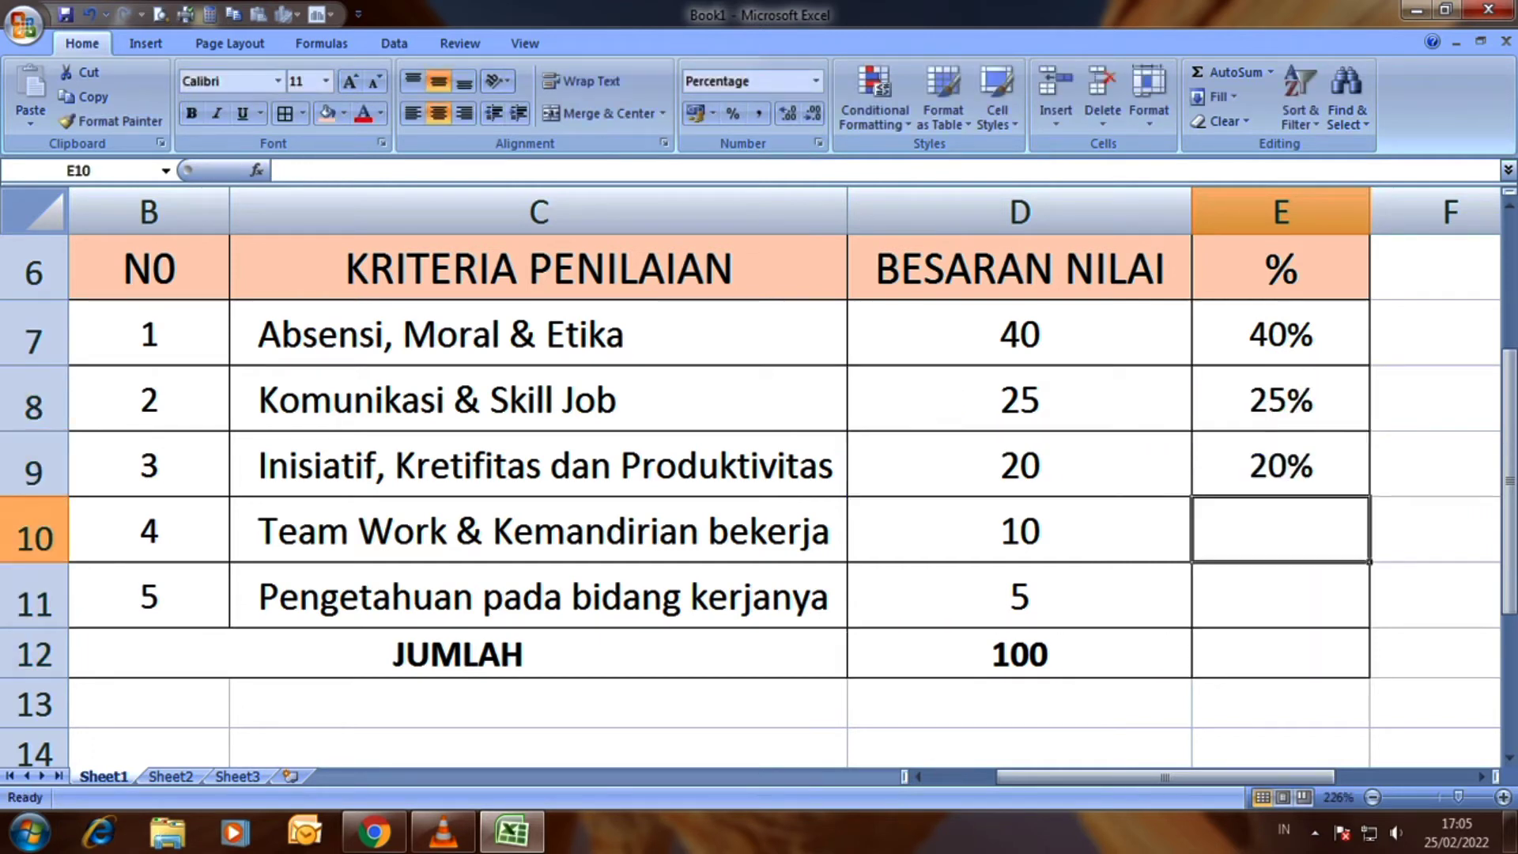
pyautogui.write('=')
pyautogui.click(1019, 530)
pyautogui.write('/D12')
pyautogui.press('Return')
pyautogui.write('=D11')
pyautogui.press('Return')
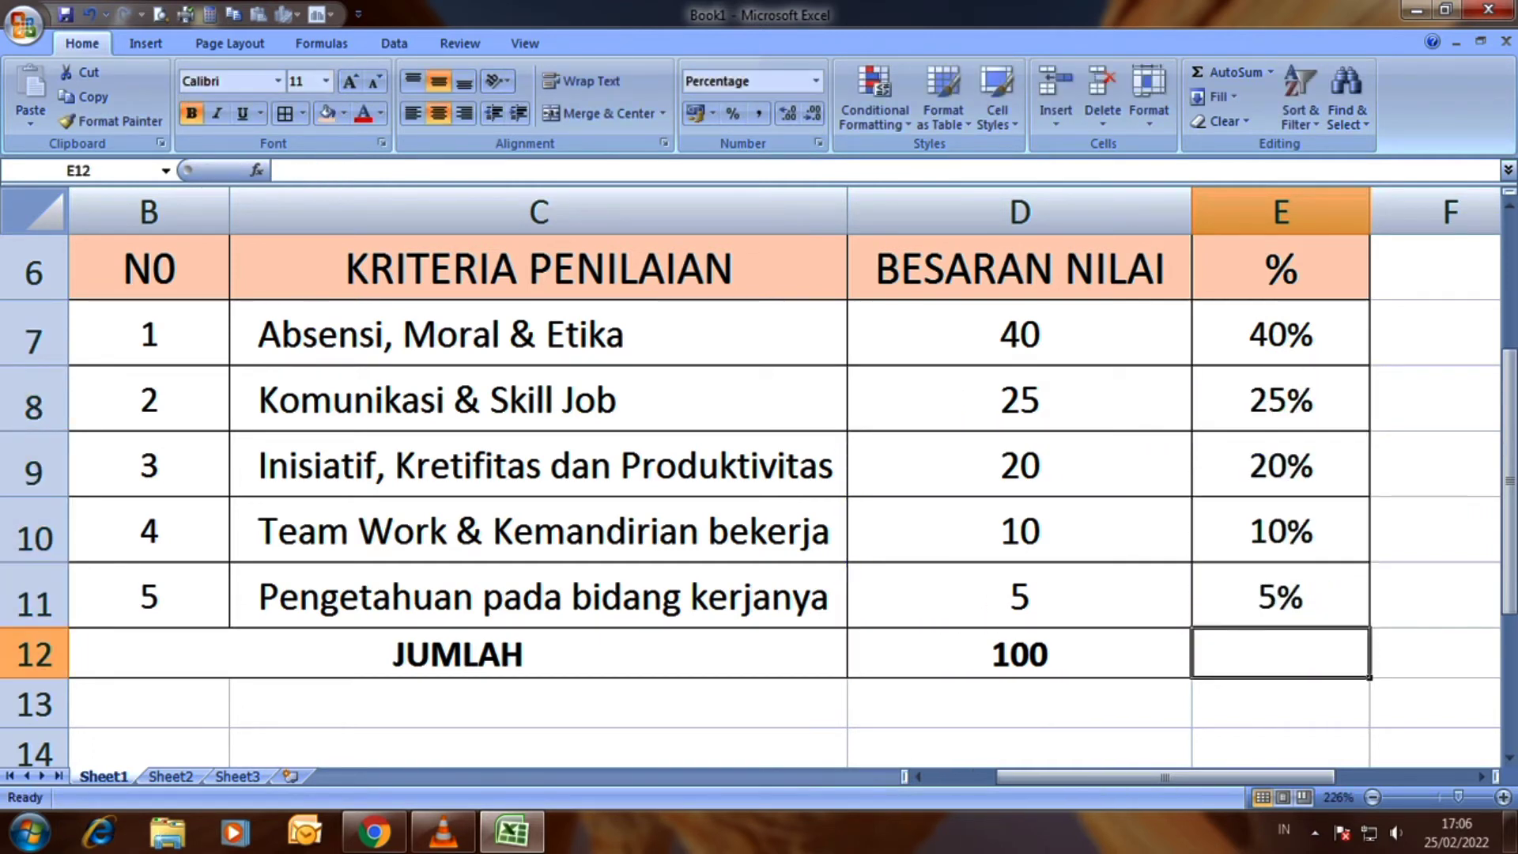
# Copy the SUM formula into E12 and format it to show 100%
pyautogui.click(1020, 653)
pyautogui.moveTo(1191, 677); pyautogui.dragTo(1368, 677)
pyautogui.click(1280, 653)
pyautogui.hotkey('ctrl', 'shift', '5')
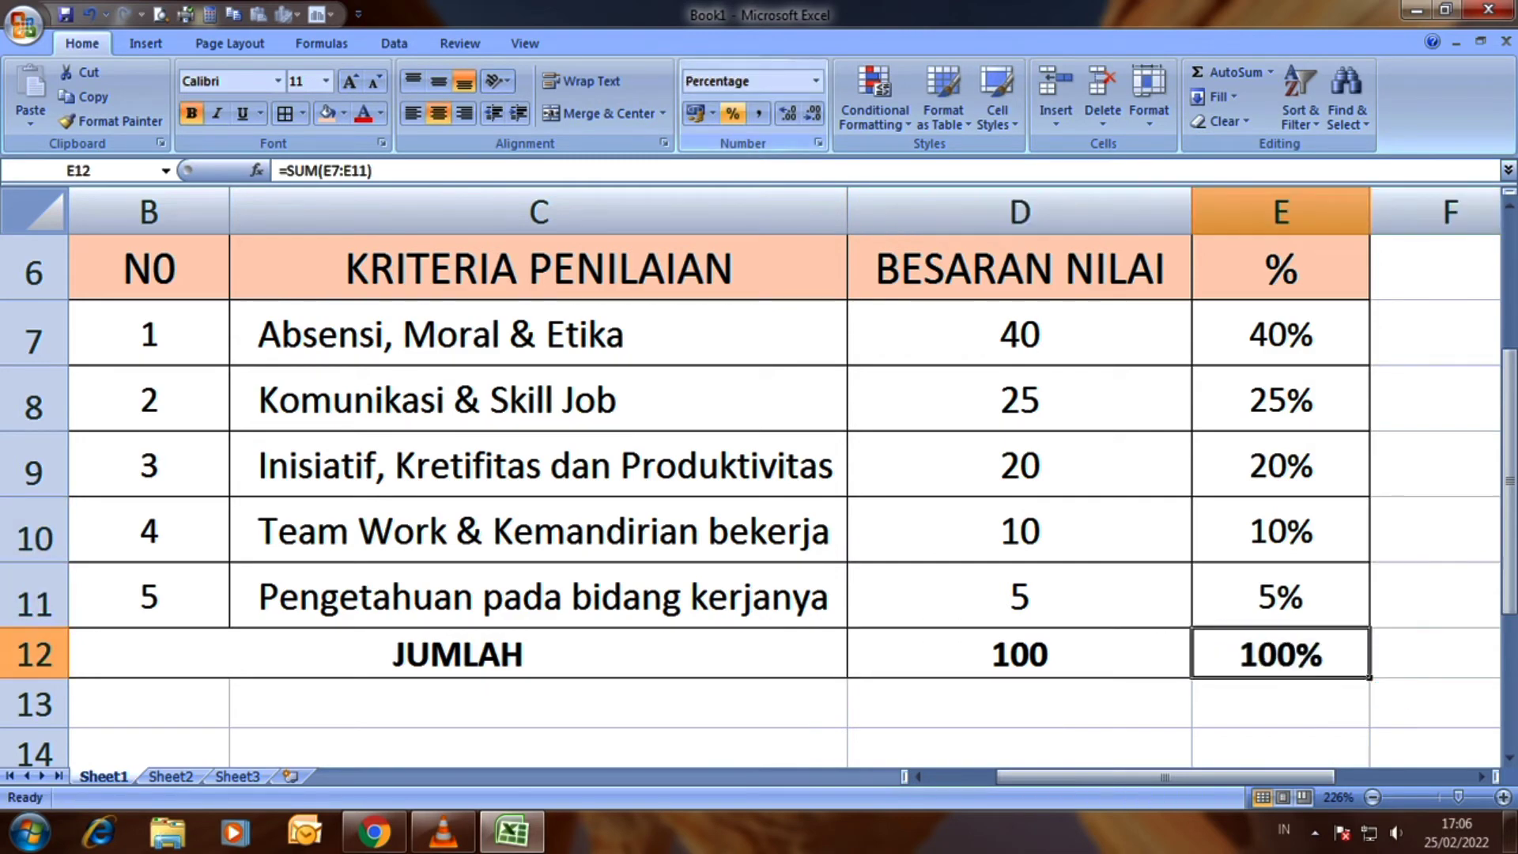
pyautogui.scroll(2, 759, 474)
# Merge and centre the three title lines across columns B to E
pyautogui.scroll(2, 759, 474)
pyautogui.scroll(-1, 758, 474)
pyautogui.moveTo(261, 300); pyautogui.dragTo(1210, 300)
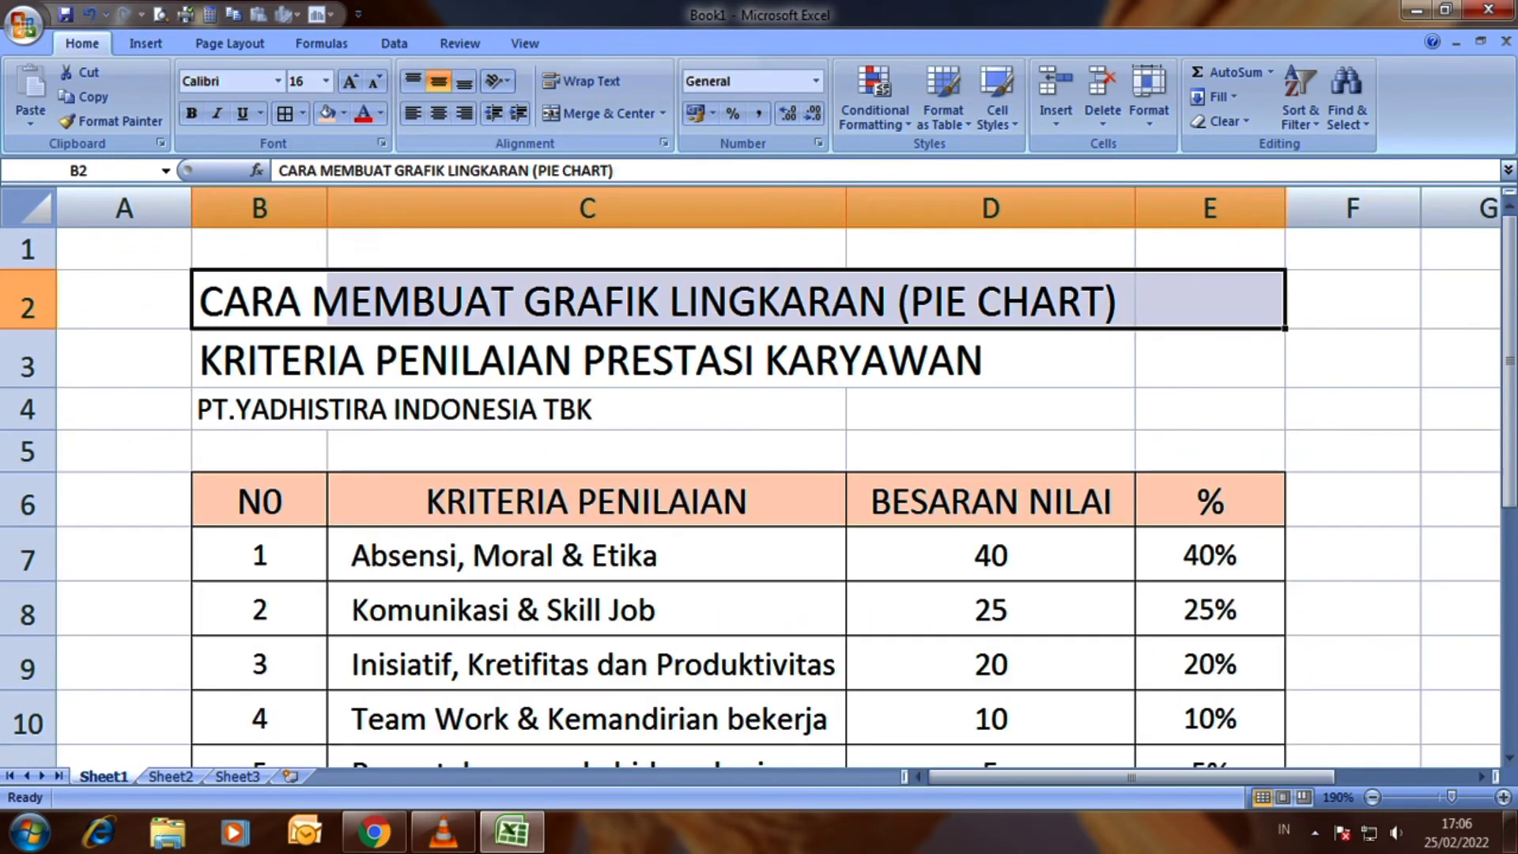
pyautogui.click(603, 113)
pyautogui.moveTo(261, 359); pyautogui.dragTo(1209, 360)
pyautogui.click(603, 113)
pyautogui.moveTo(261, 409); pyautogui.dragTo(1209, 409)
pyautogui.click(603, 113)
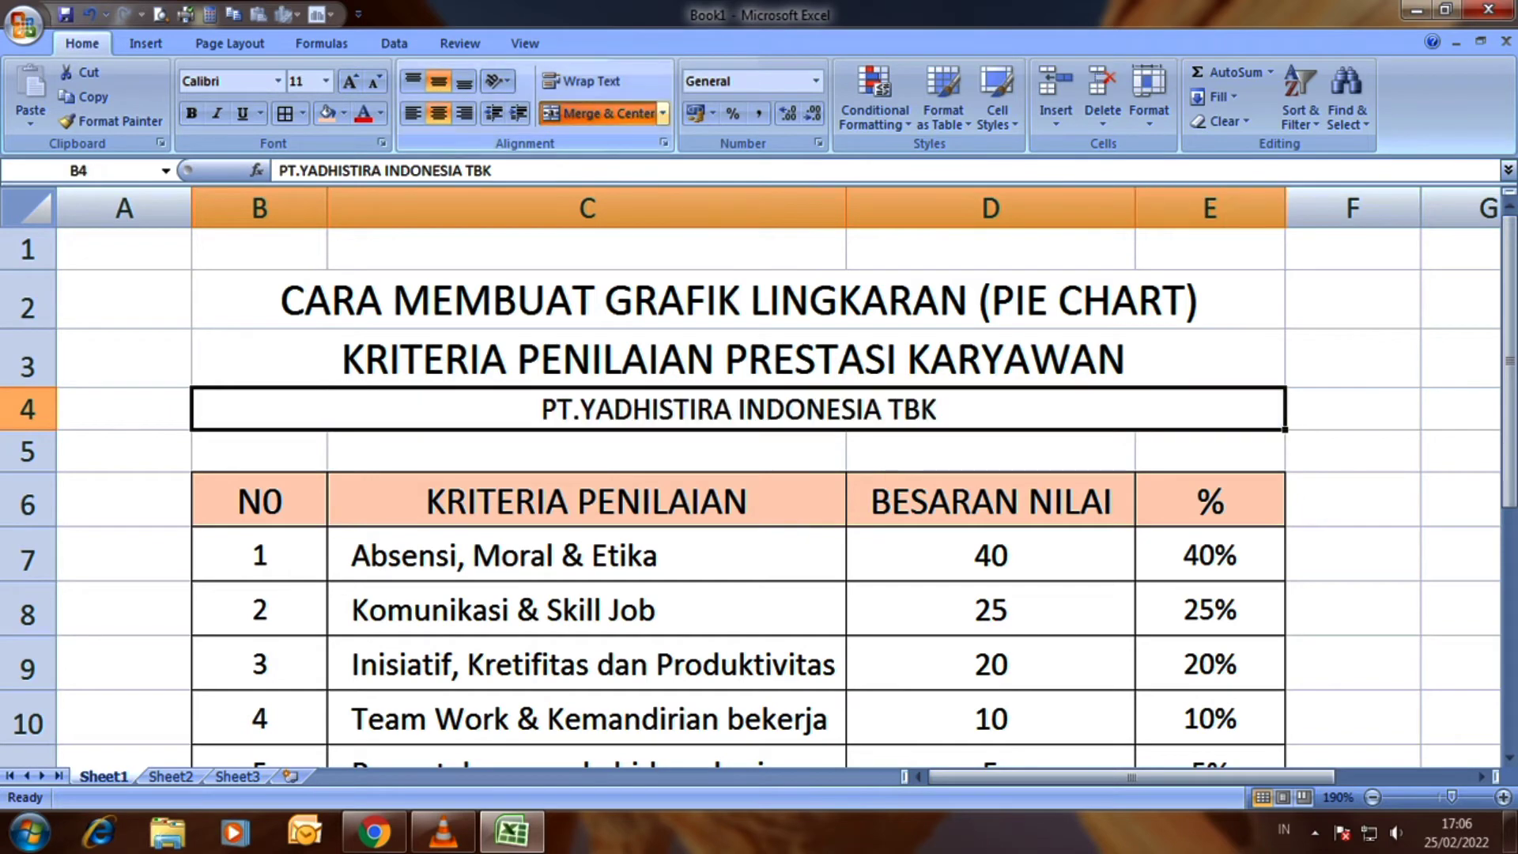
# Make empty row 5 much shorter, then select the criteria names and their scores
pyautogui.click(1353, 522)
pyautogui.moveTo(27, 472); pyautogui.dragTo(28, 440)
pyautogui.click(124, 472)
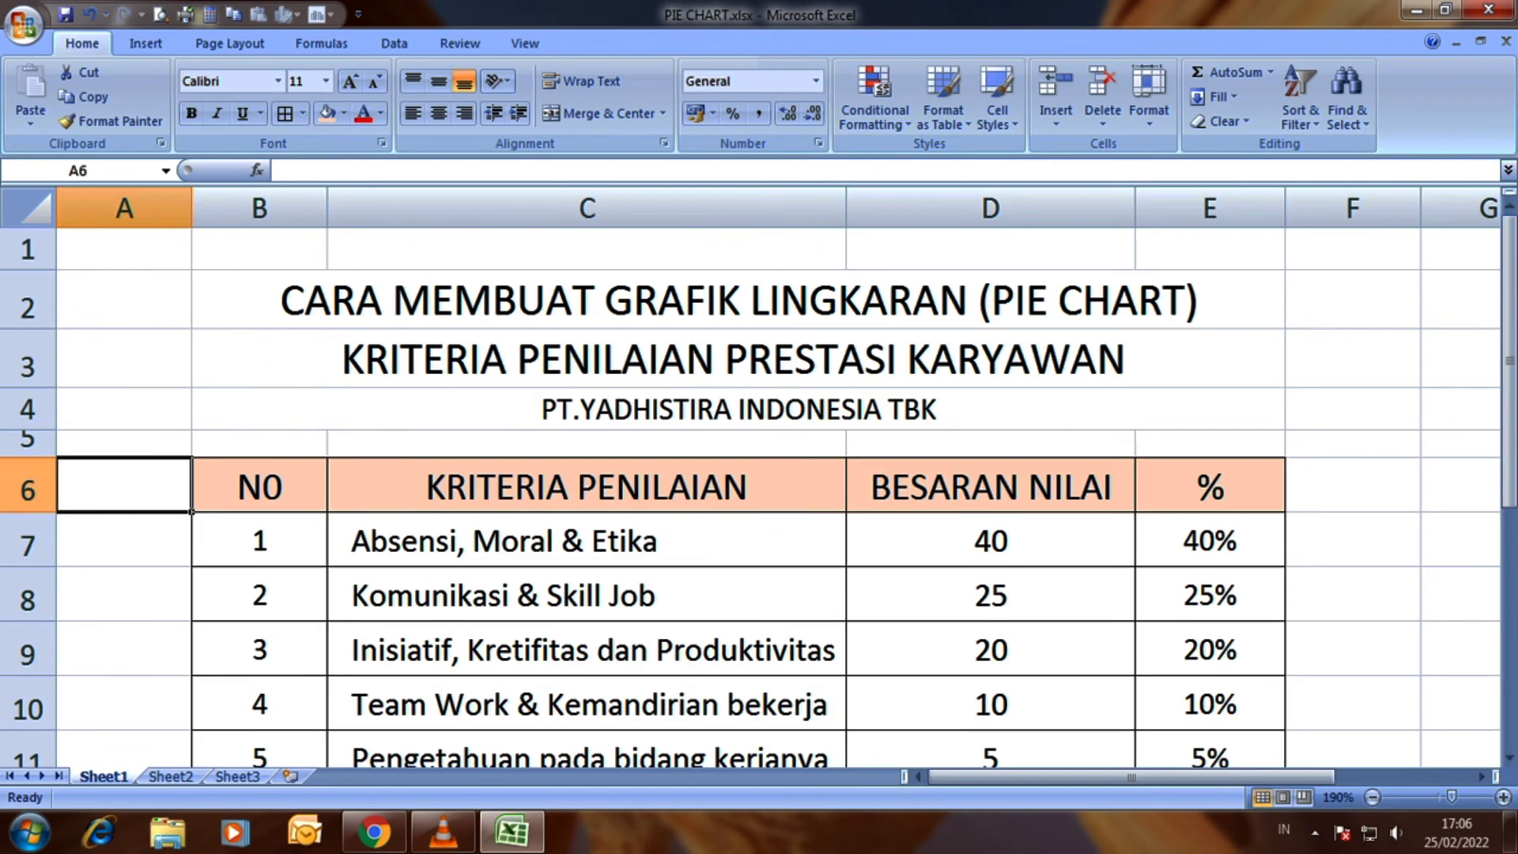
pyautogui.moveTo(990, 541); pyautogui.dragTo(990, 755)
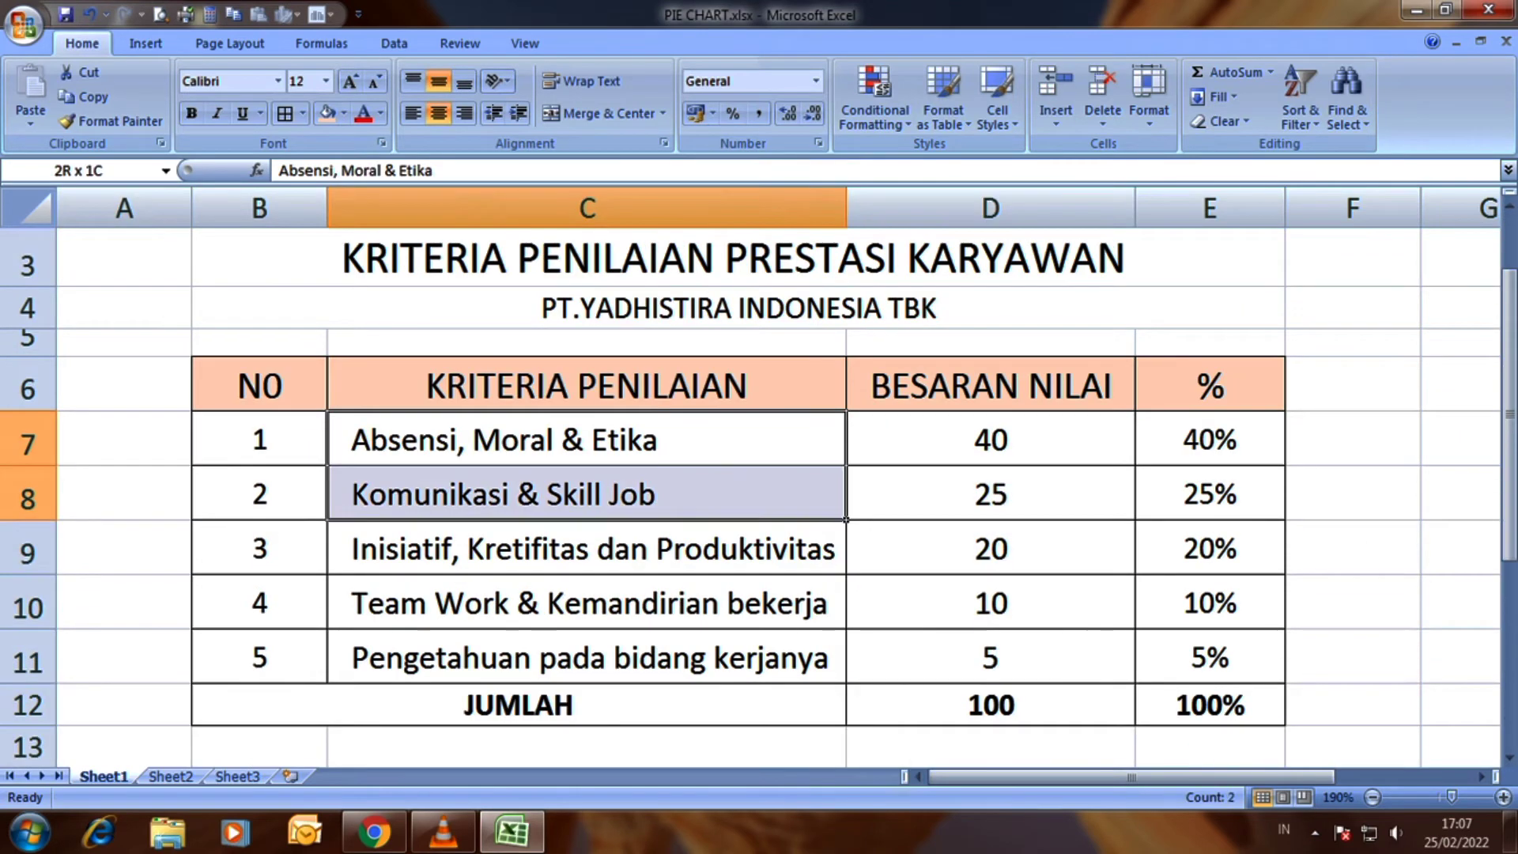
pyautogui.moveTo(585, 439); pyautogui.dragTo(991, 658)
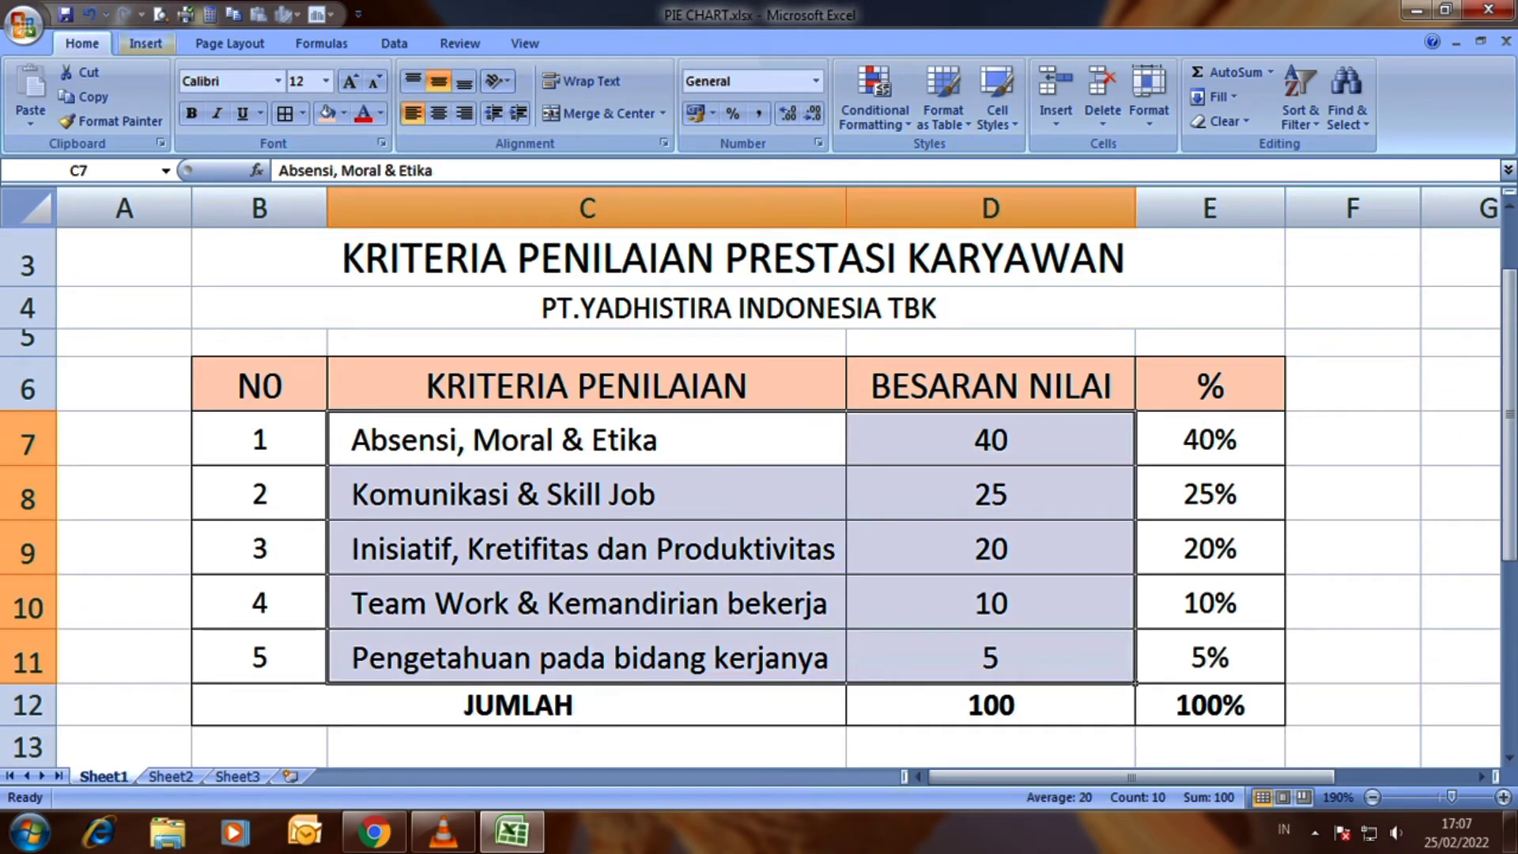
# Insert a flat 2-D pie chart of the criteria scores
pyautogui.click(145, 44)
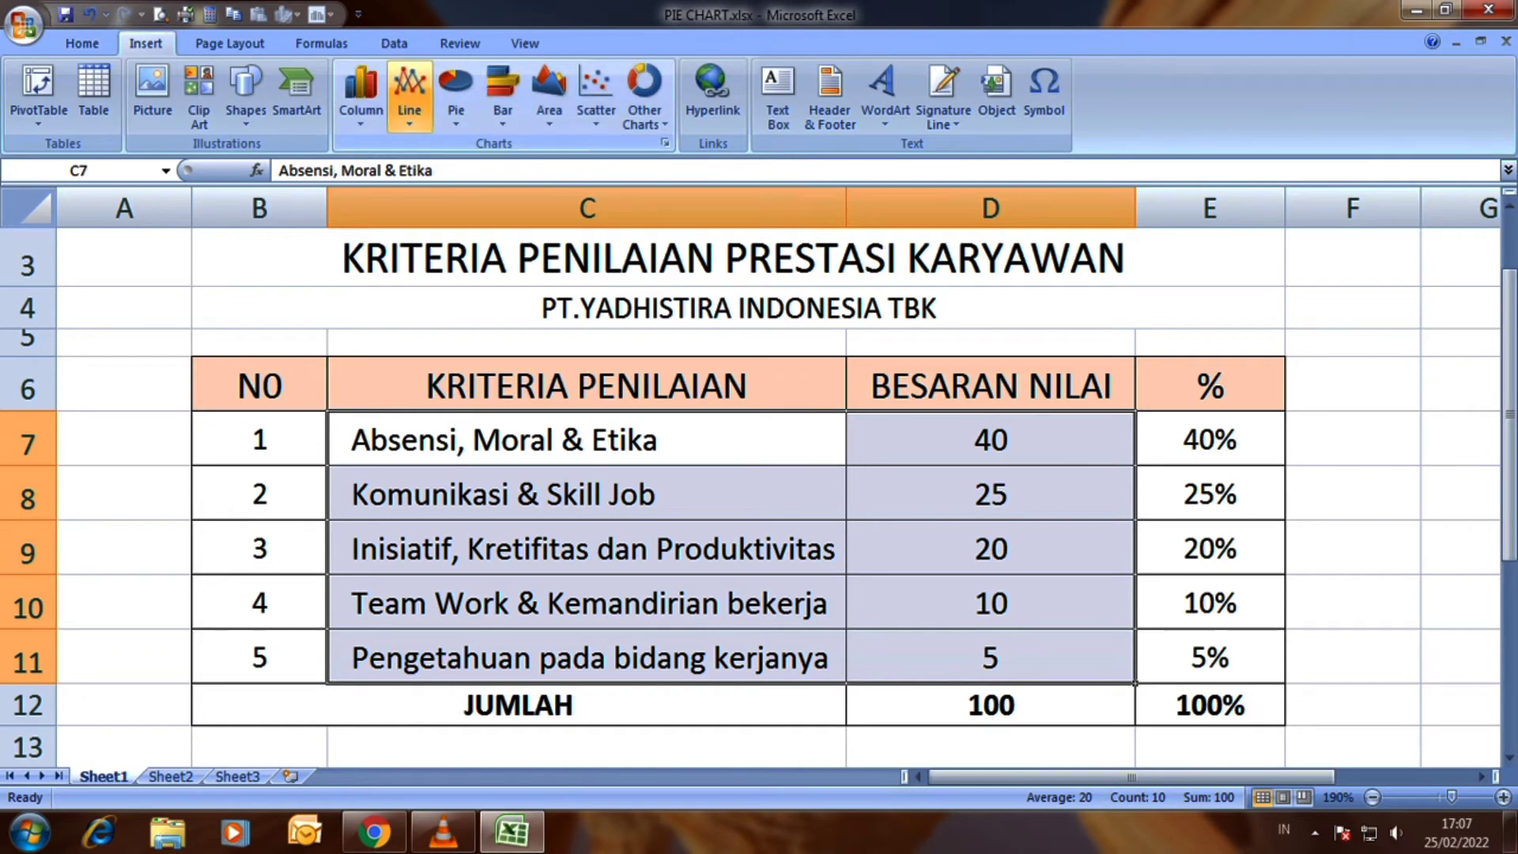
pyautogui.click(456, 95)
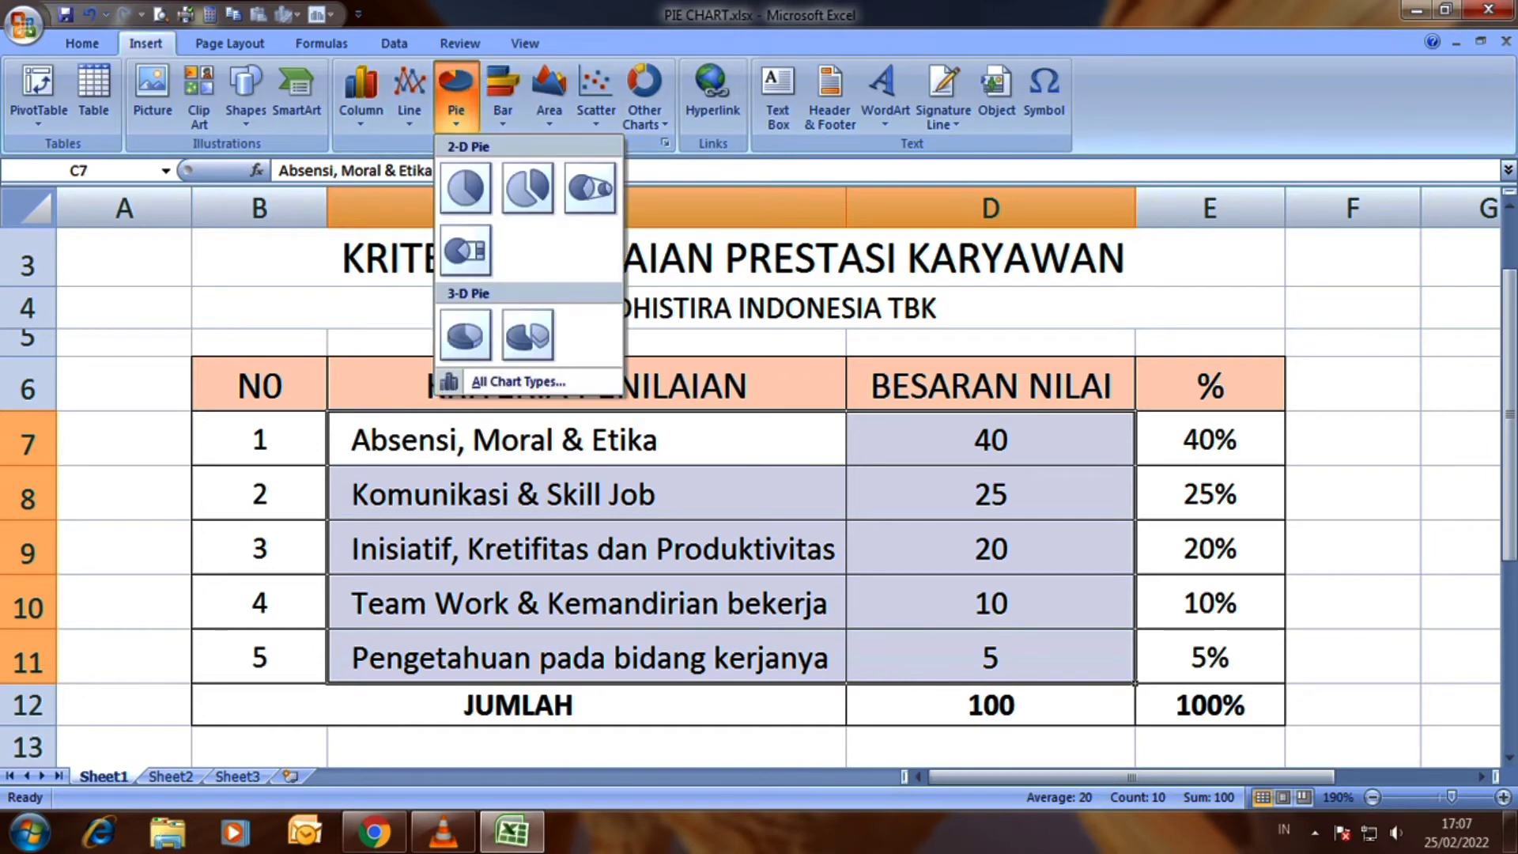
pyautogui.click(466, 187)
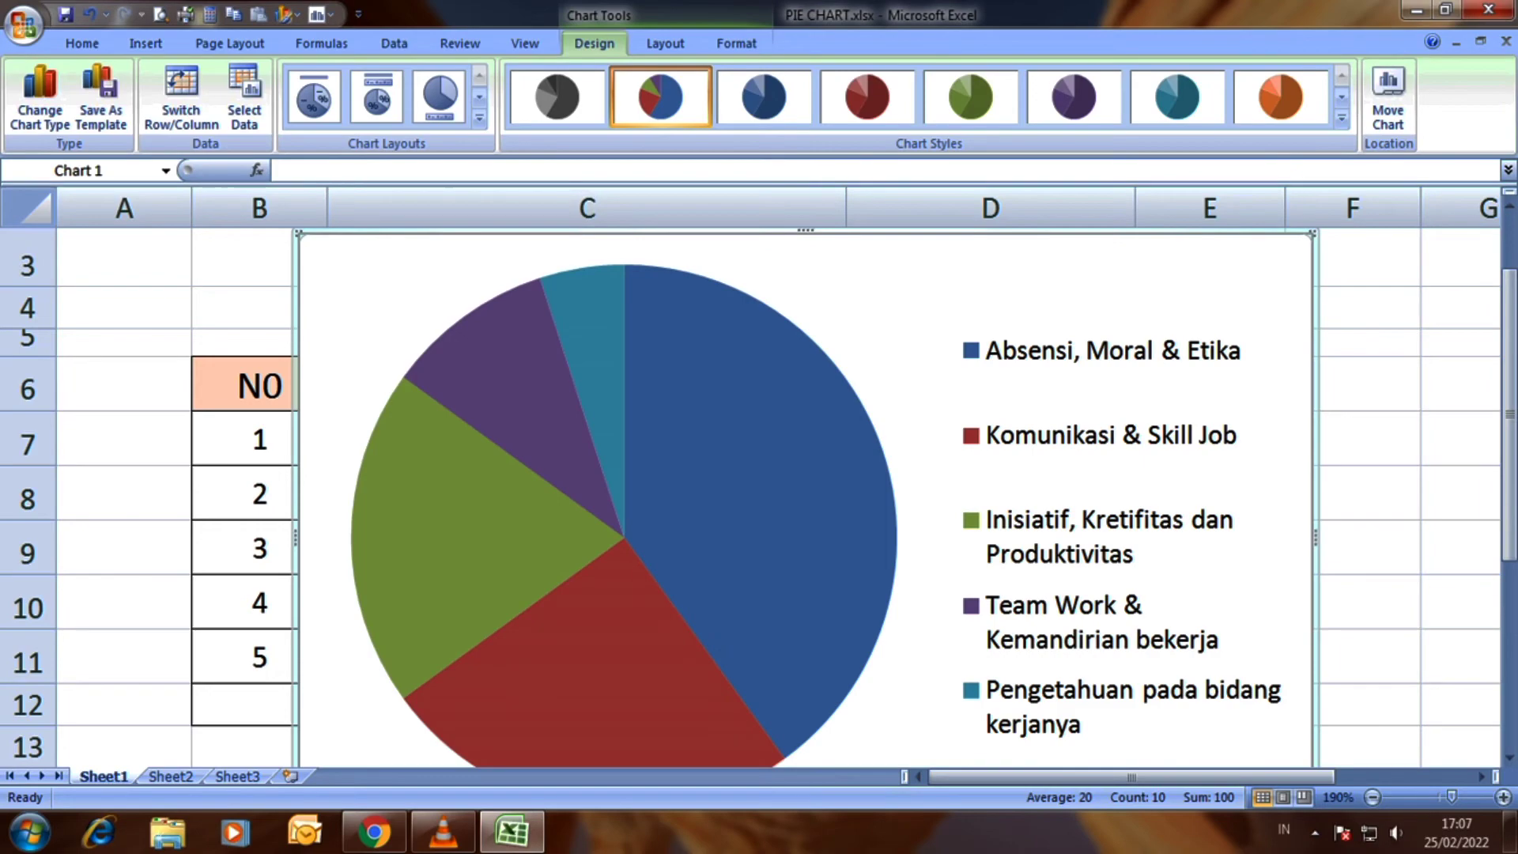
pyautogui.moveTo(299, 234); pyautogui.dragTo(602, 481)
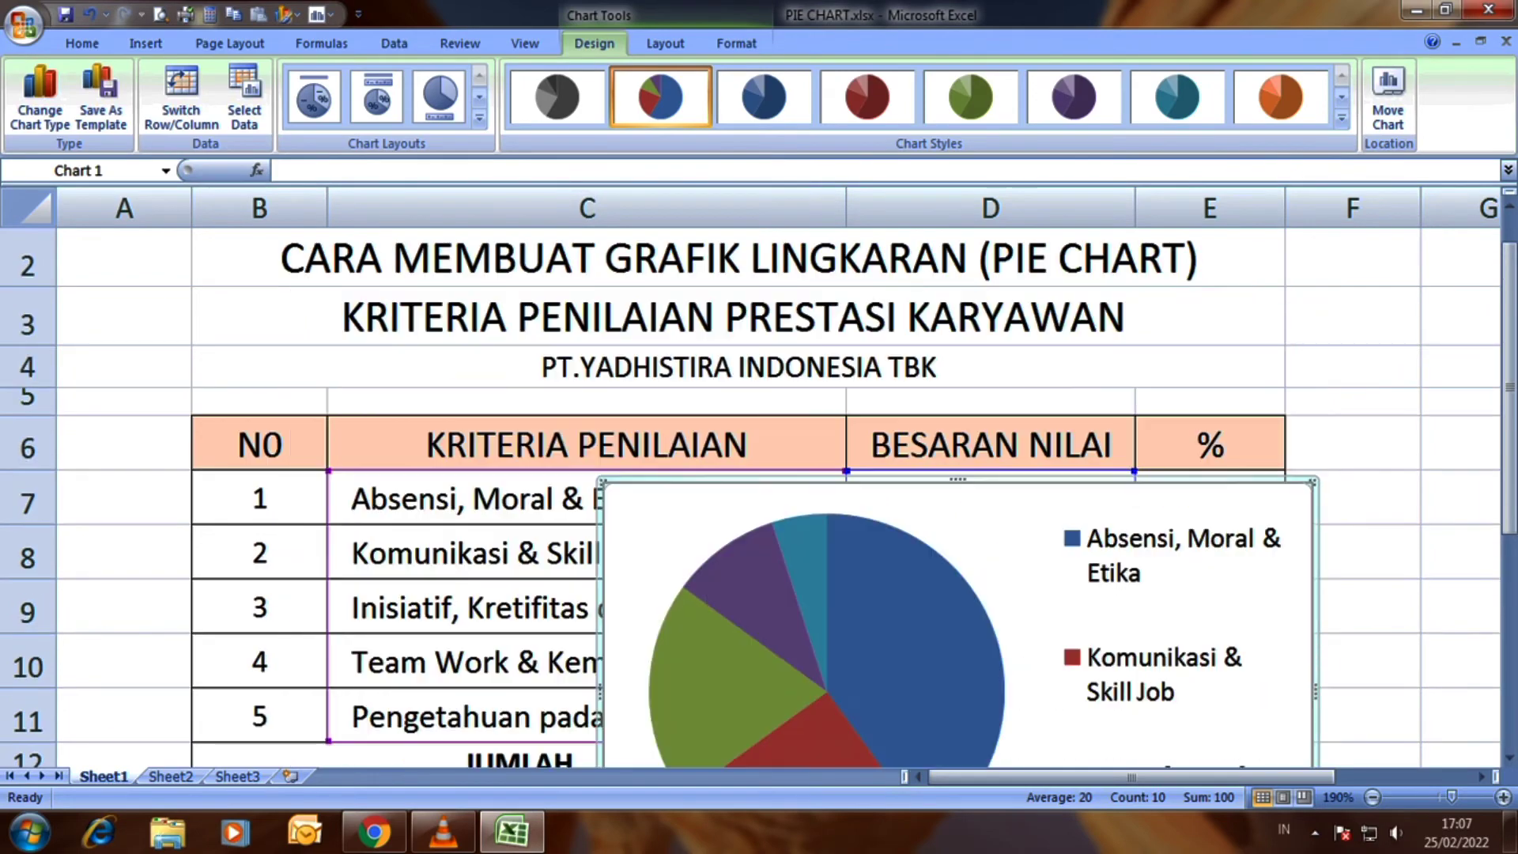
pyautogui.scroll(-2, 759, 498)
pyautogui.moveTo(632, 253); pyautogui.dragTo(229, 537)
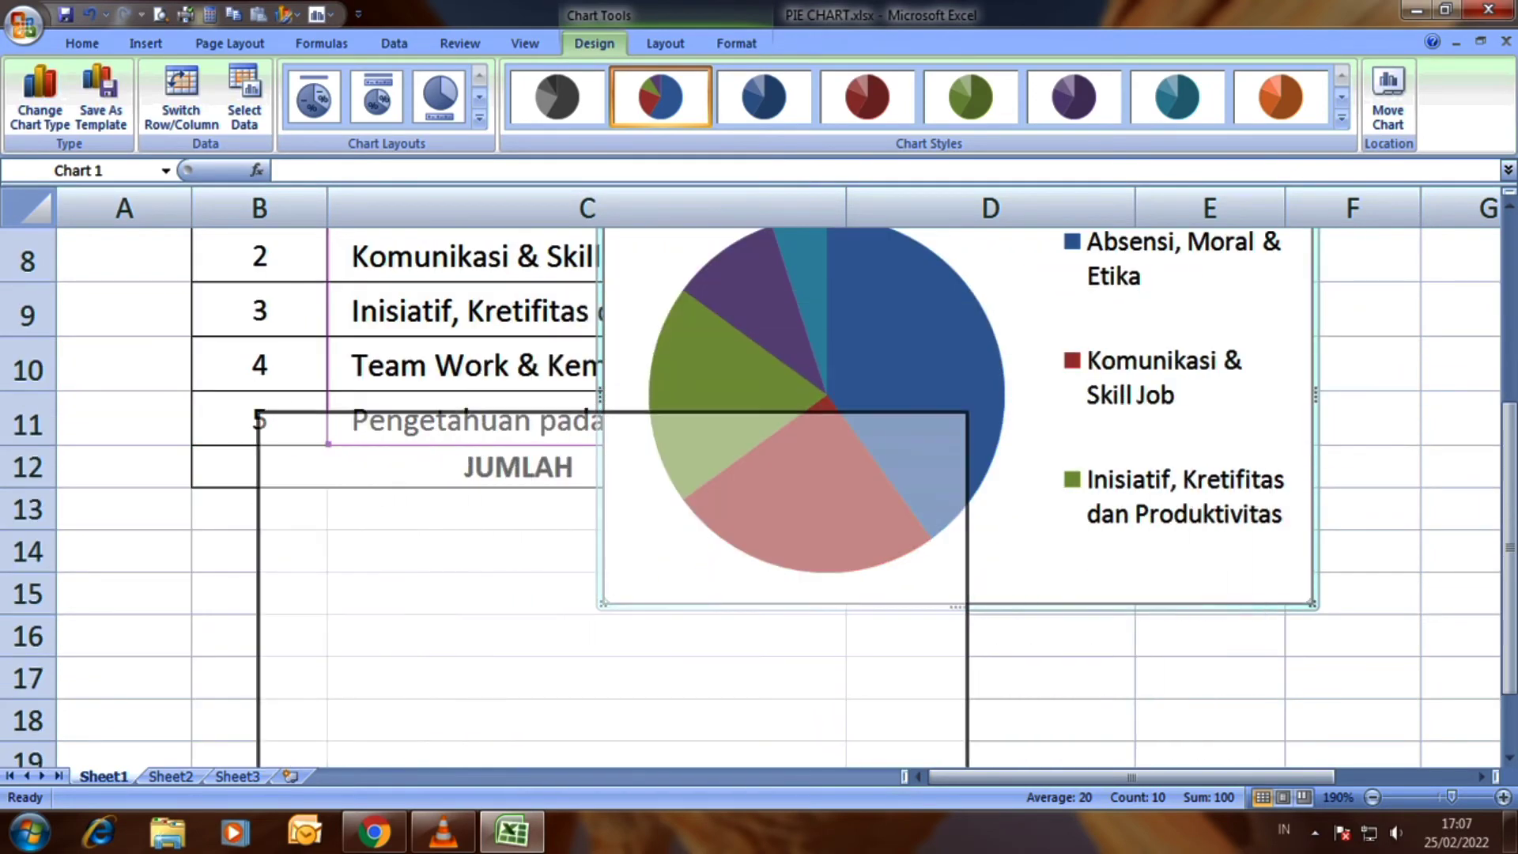
pyautogui.scroll(-1, 758, 474)
# Nudge the legend up and move the chart below the JUMLAH row
pyautogui.click(773, 514)
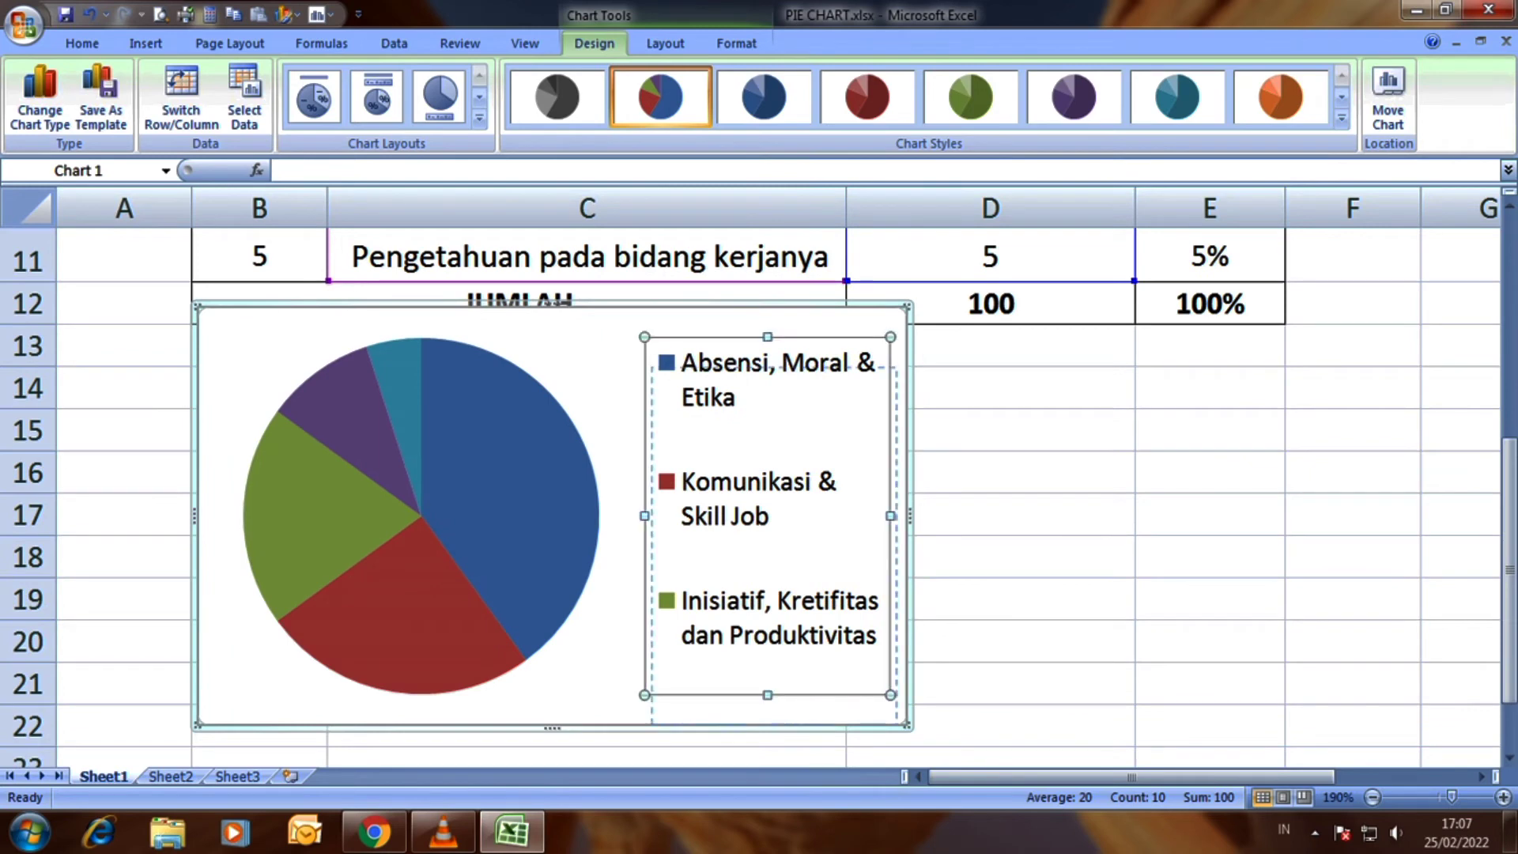
pyautogui.moveTo(773, 514); pyautogui.dragTo(767, 489)
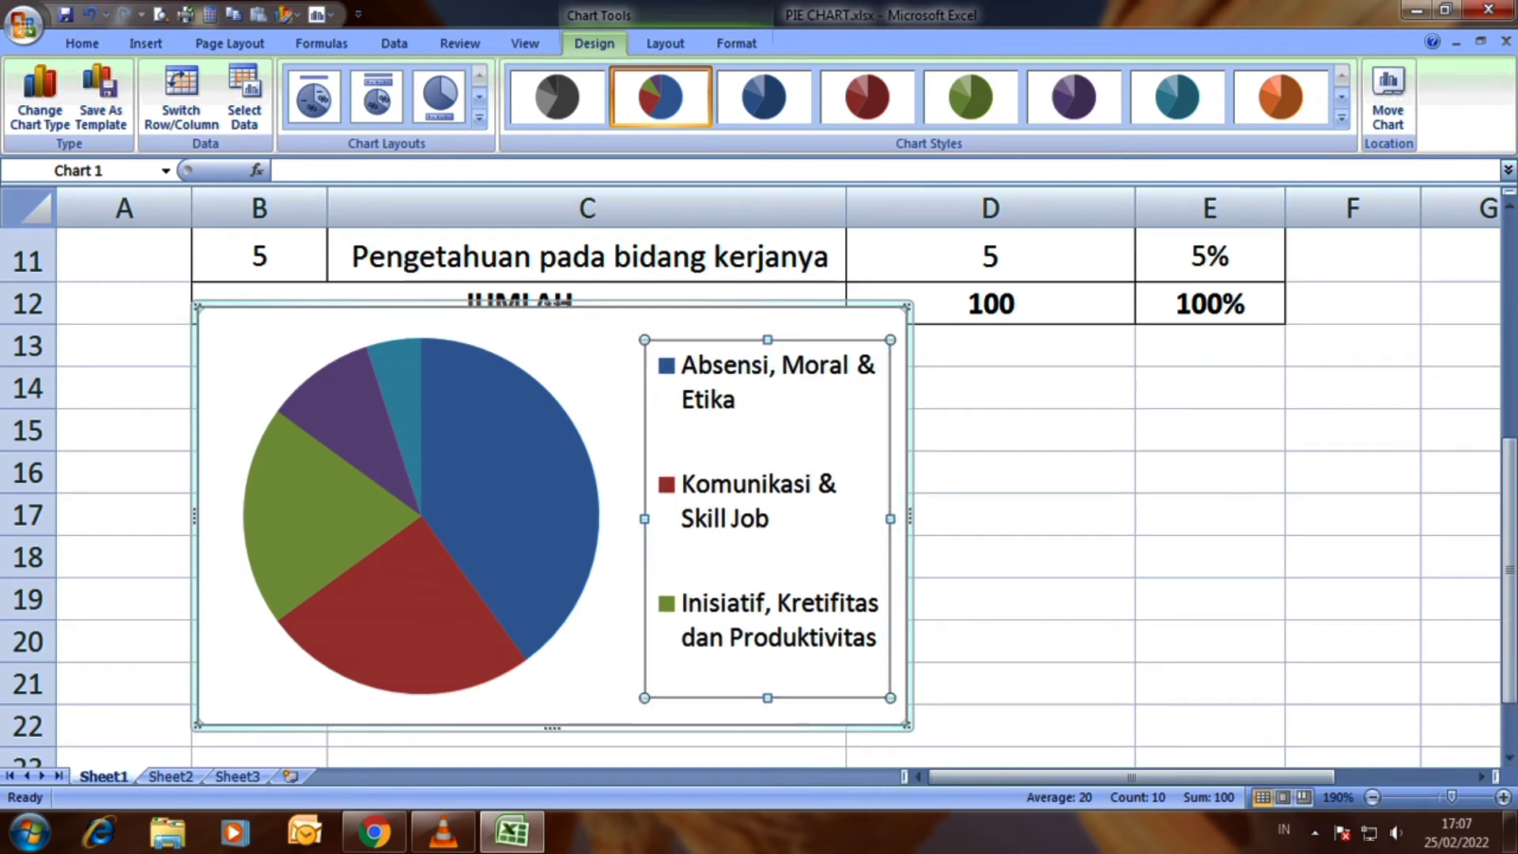
pyautogui.moveTo(870, 711); pyautogui.dragTo(868, 747)
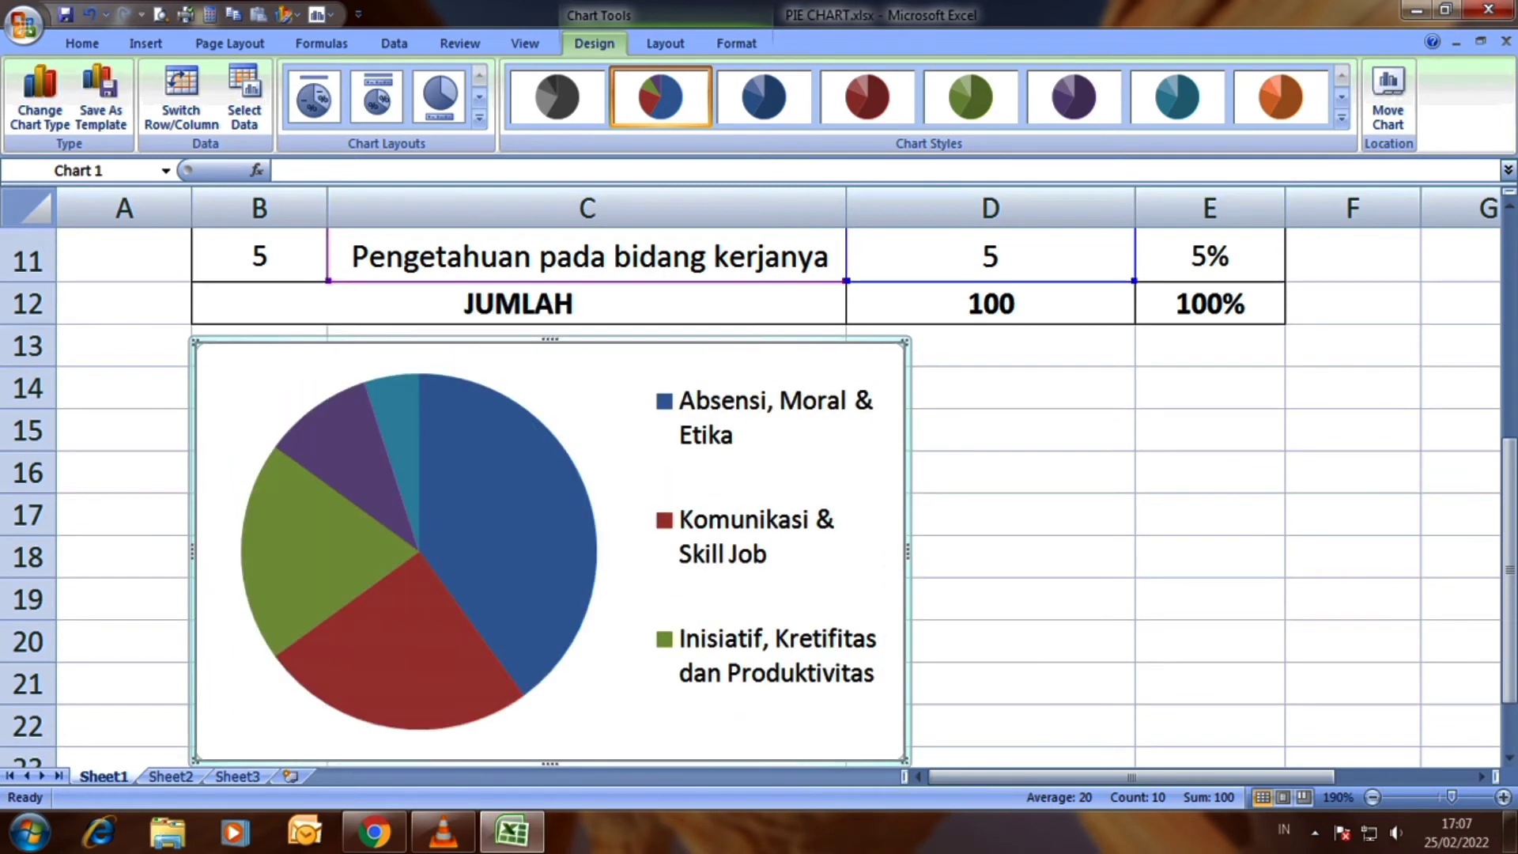
# Widen the pie chart by dragging its right edge outward
pyautogui.moveTo(908, 551); pyautogui.dragTo(1282, 551)
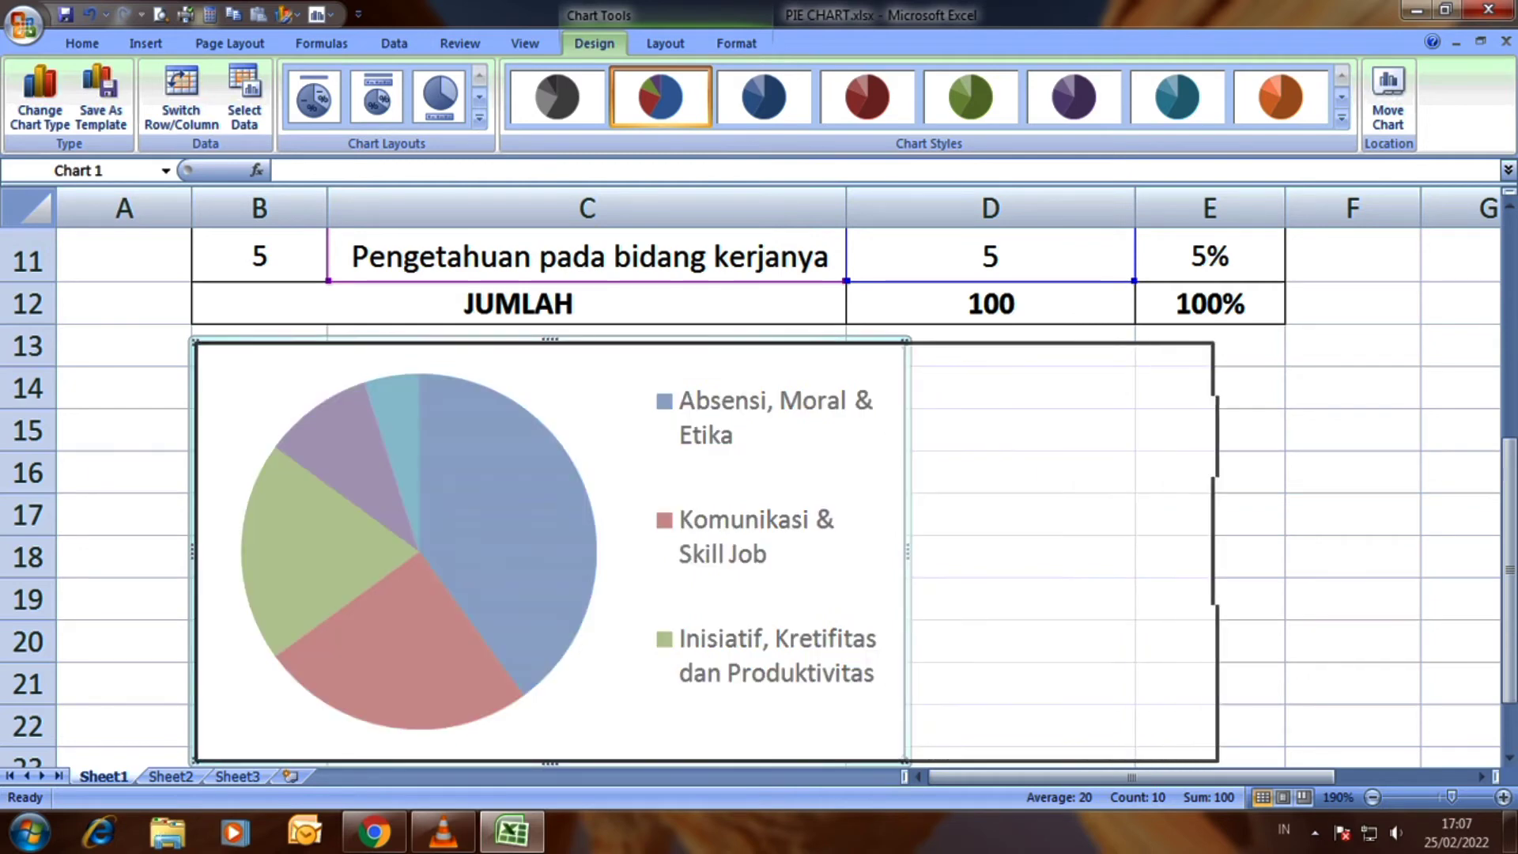
pyautogui.scroll(-1, 1283, 545)
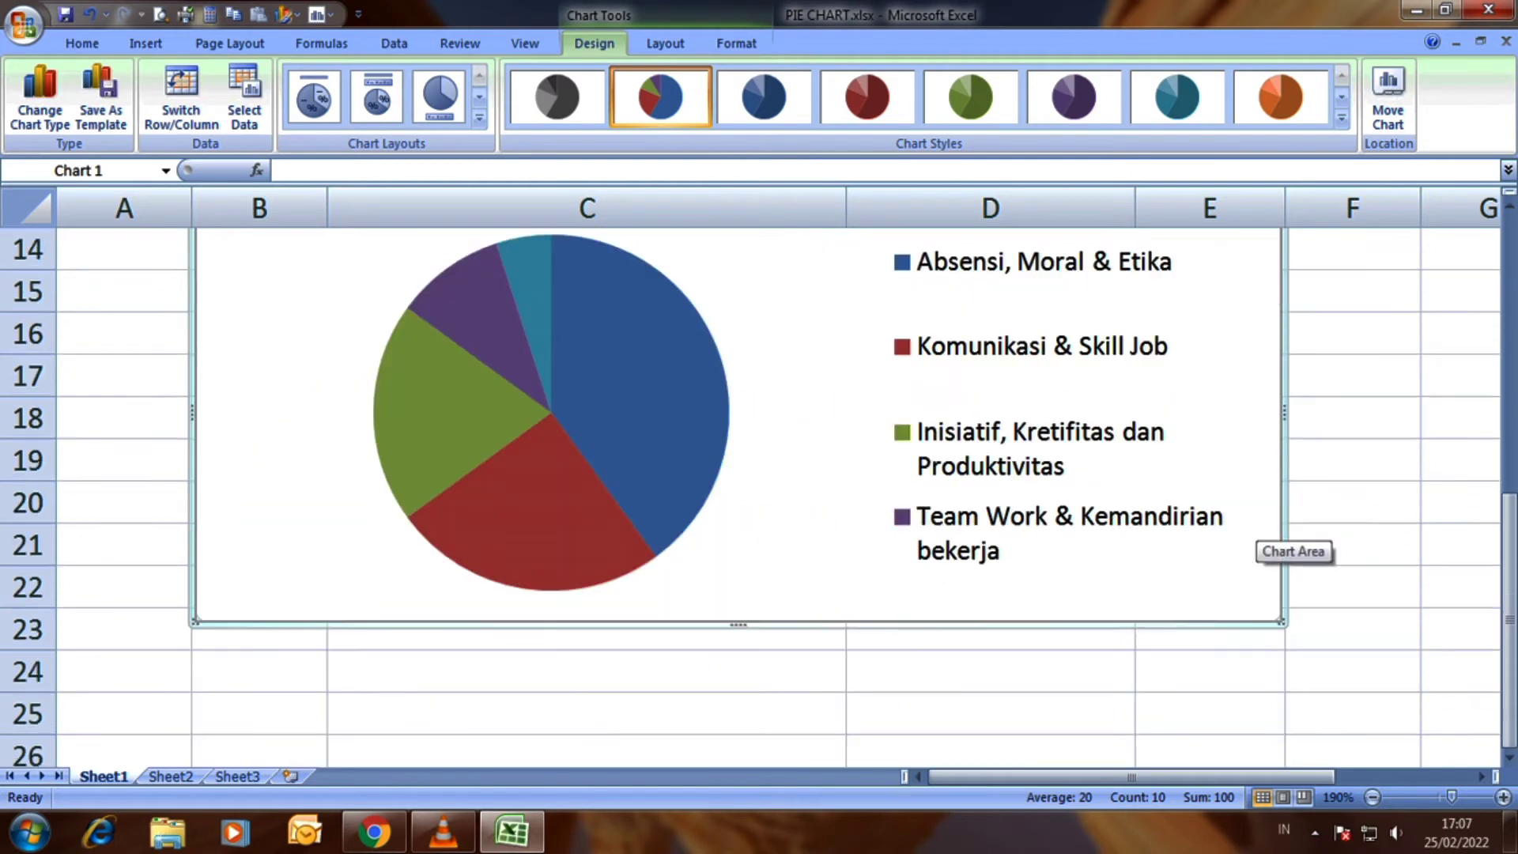
pyautogui.scroll(1, 759, 498)
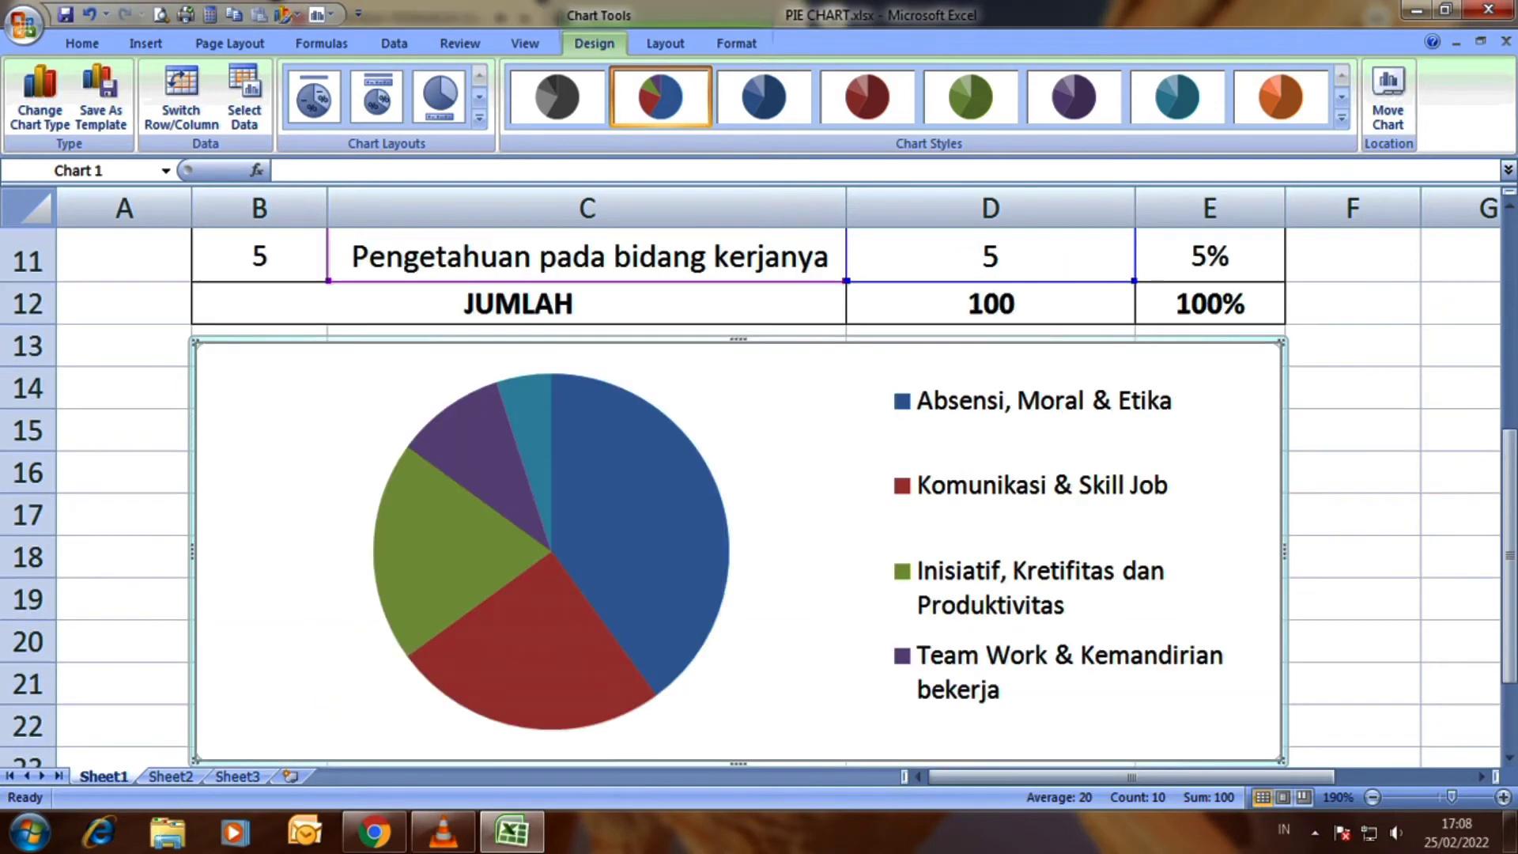
pyautogui.scroll(1, 1138, 589)
pyautogui.scroll(-3, 1139, 589)
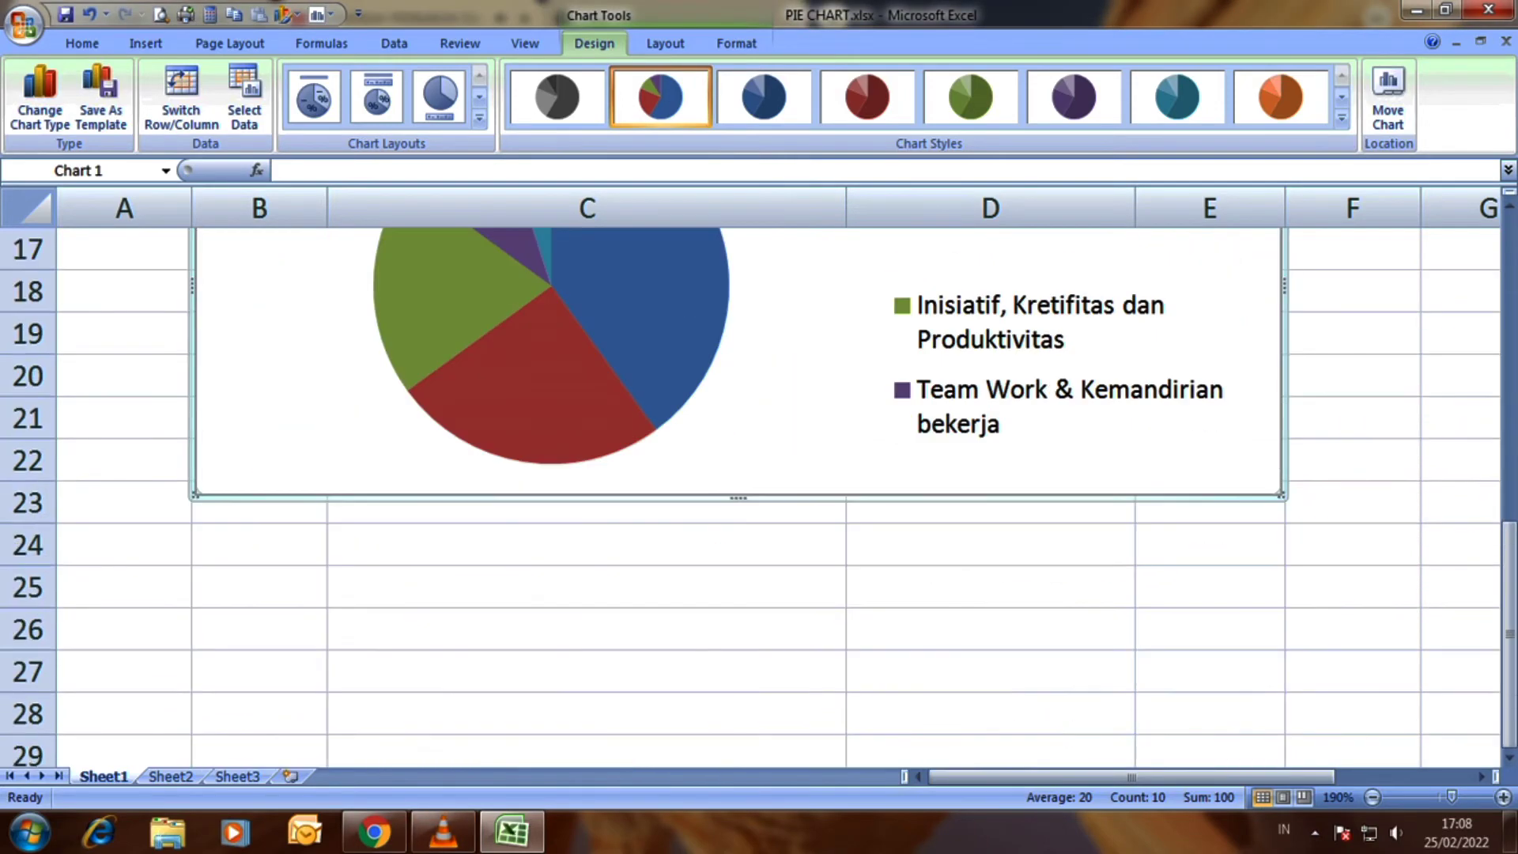
pyautogui.scroll(1, 1138, 589)
# Stretch the chart taller so the pie grows and the legend lists all five criteria
pyautogui.moveTo(738, 624); pyautogui.dragTo(739, 722)
pyautogui.scroll(1, 836, 544)
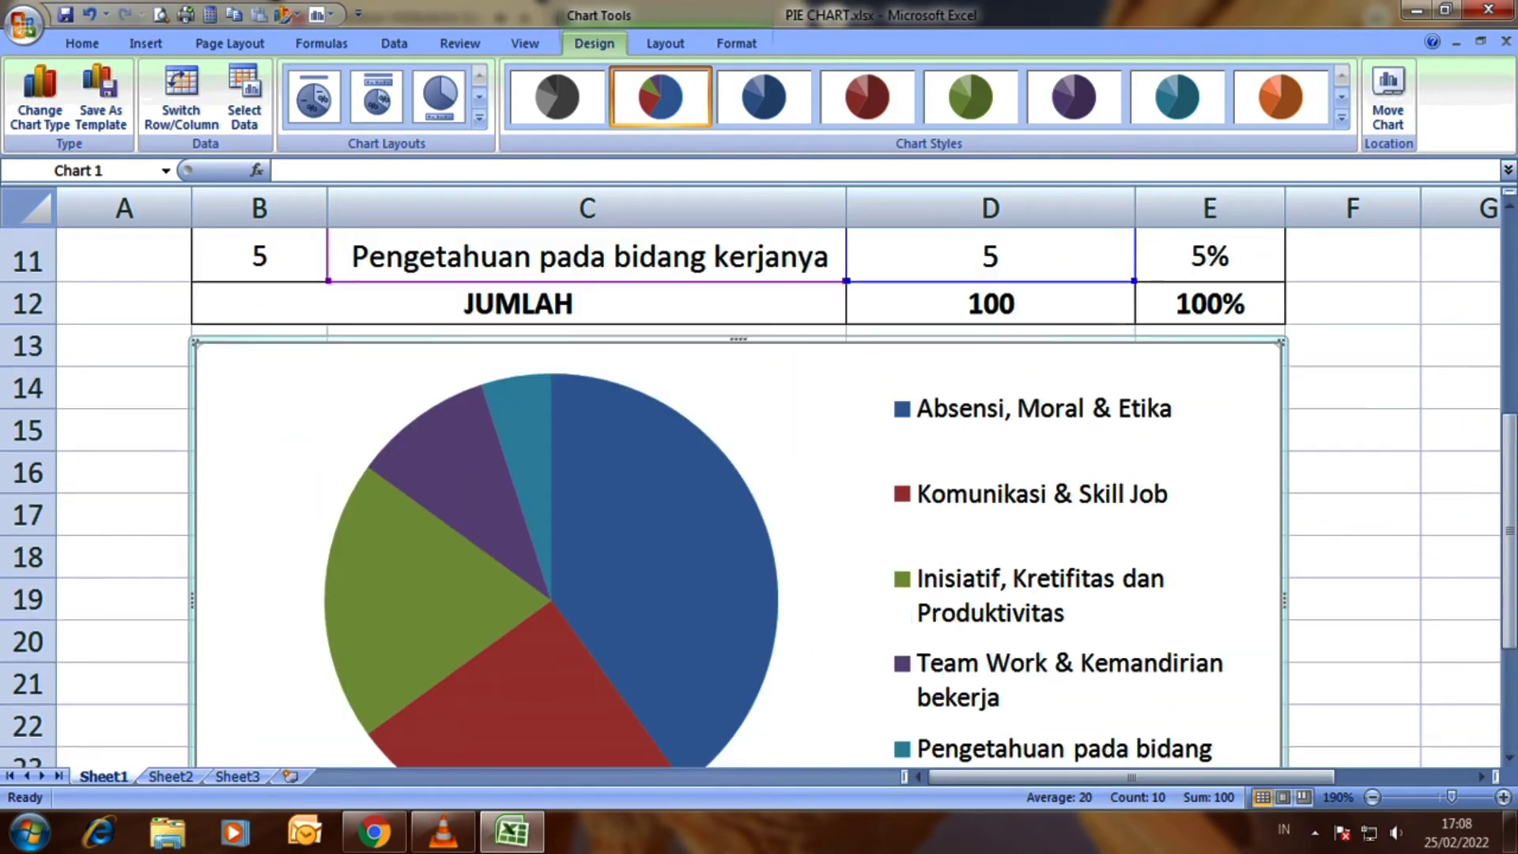
pyautogui.scroll(-1, 837, 544)
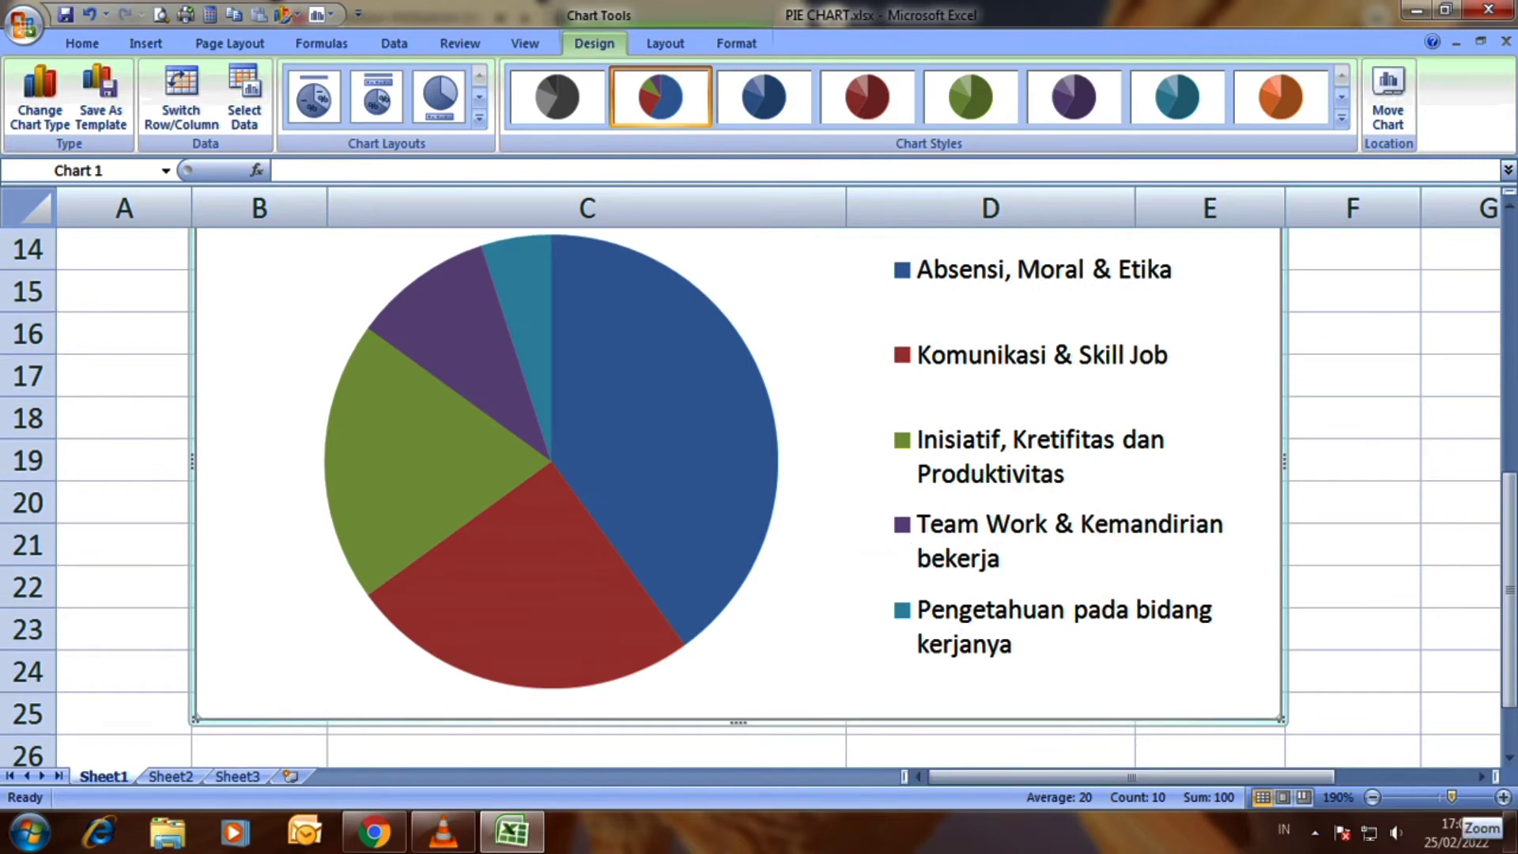
pyautogui.scroll(-2, 836, 544)
pyautogui.scroll(1, 537, 458)
pyautogui.scroll(-1, 538, 459)
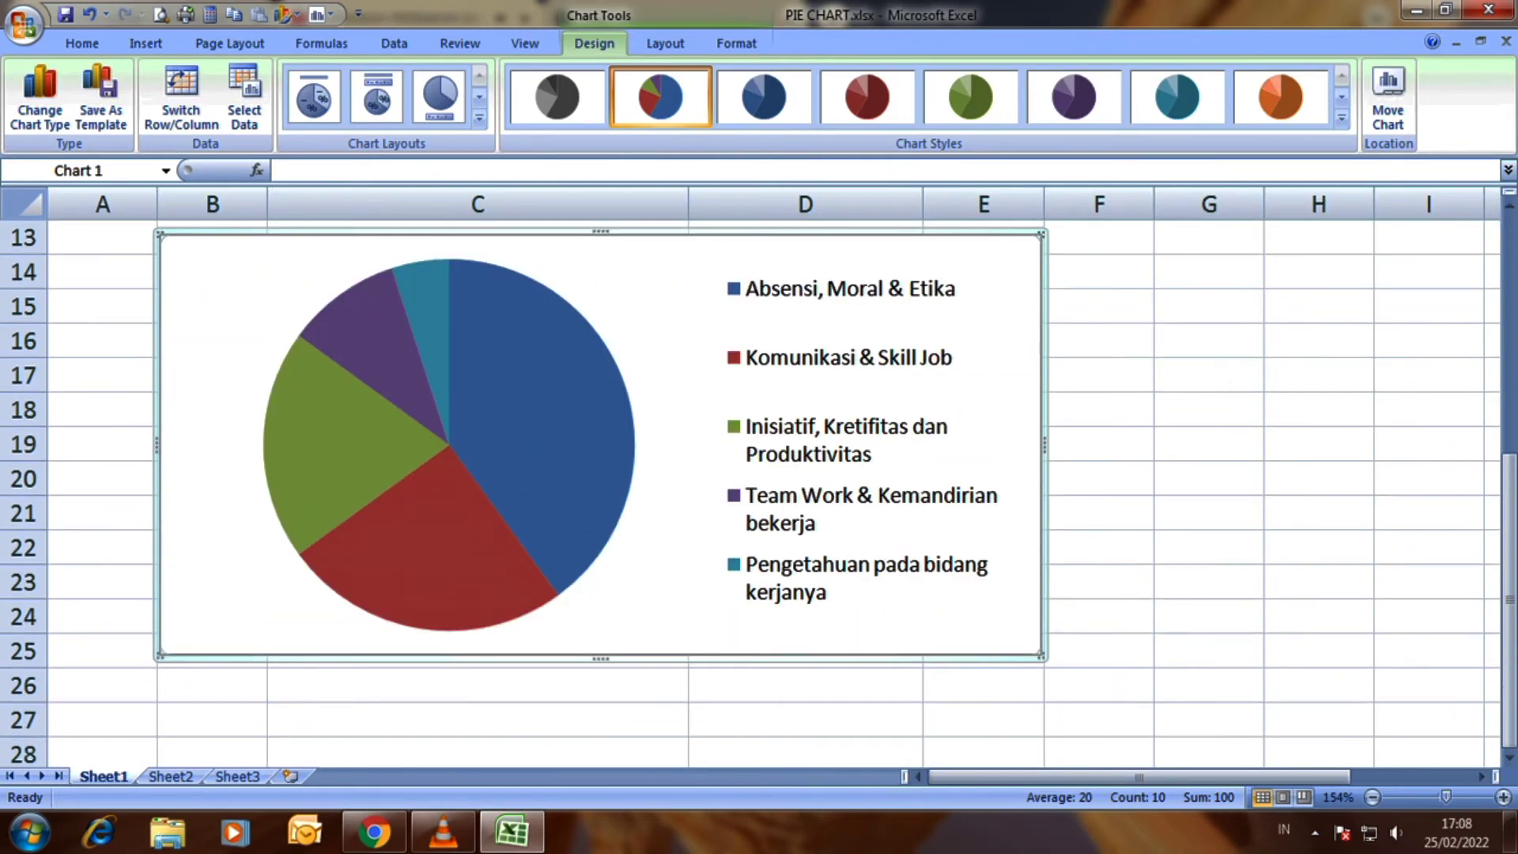
pyautogui.moveTo(668, 657); pyautogui.dragTo(668, 691)
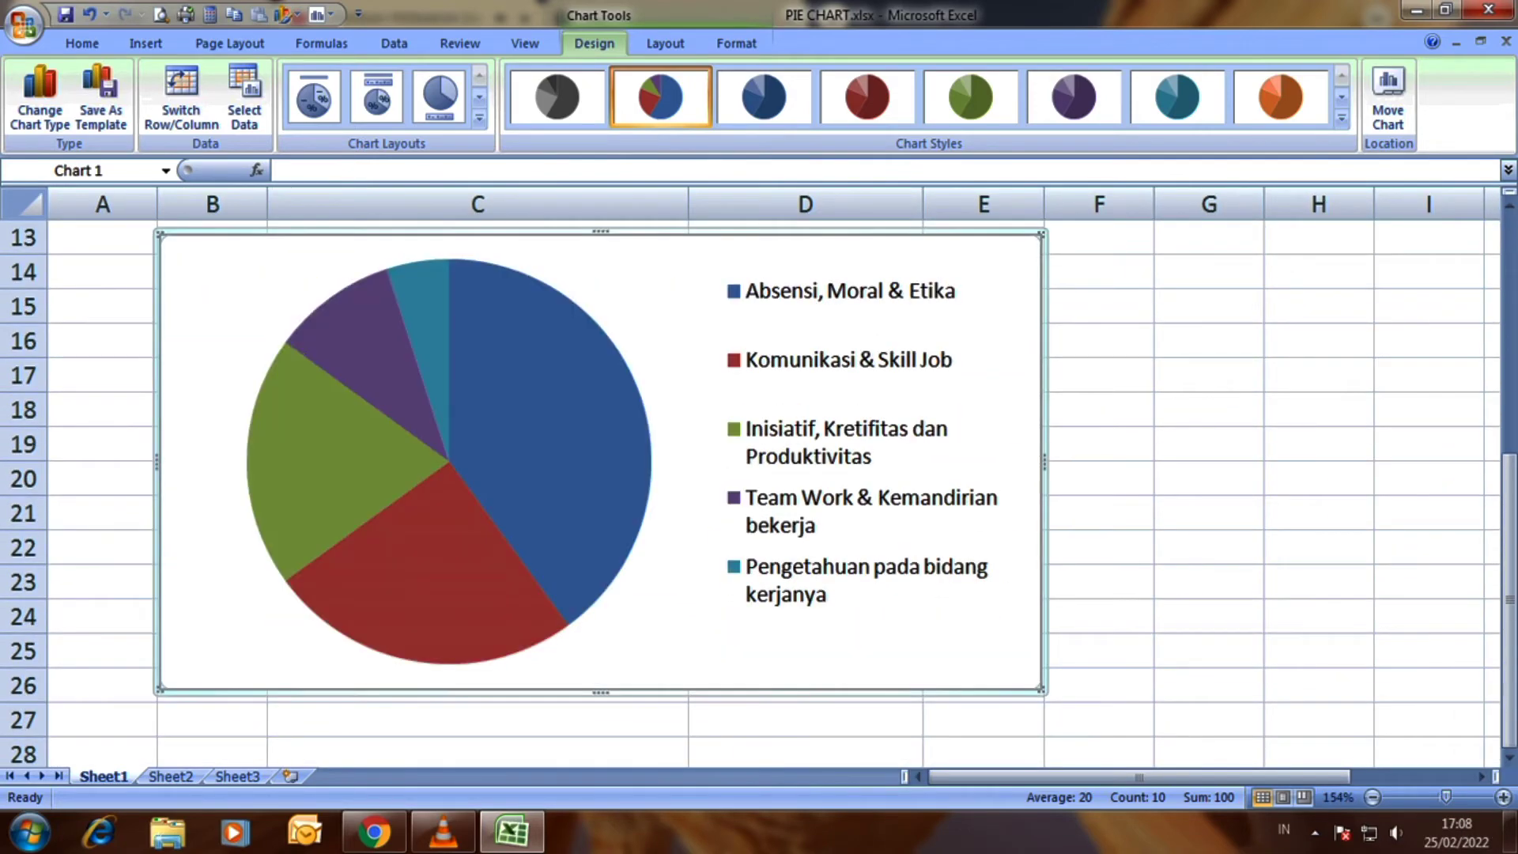
pyautogui.click(1208, 547)
pyautogui.scroll(1, 1208, 547)
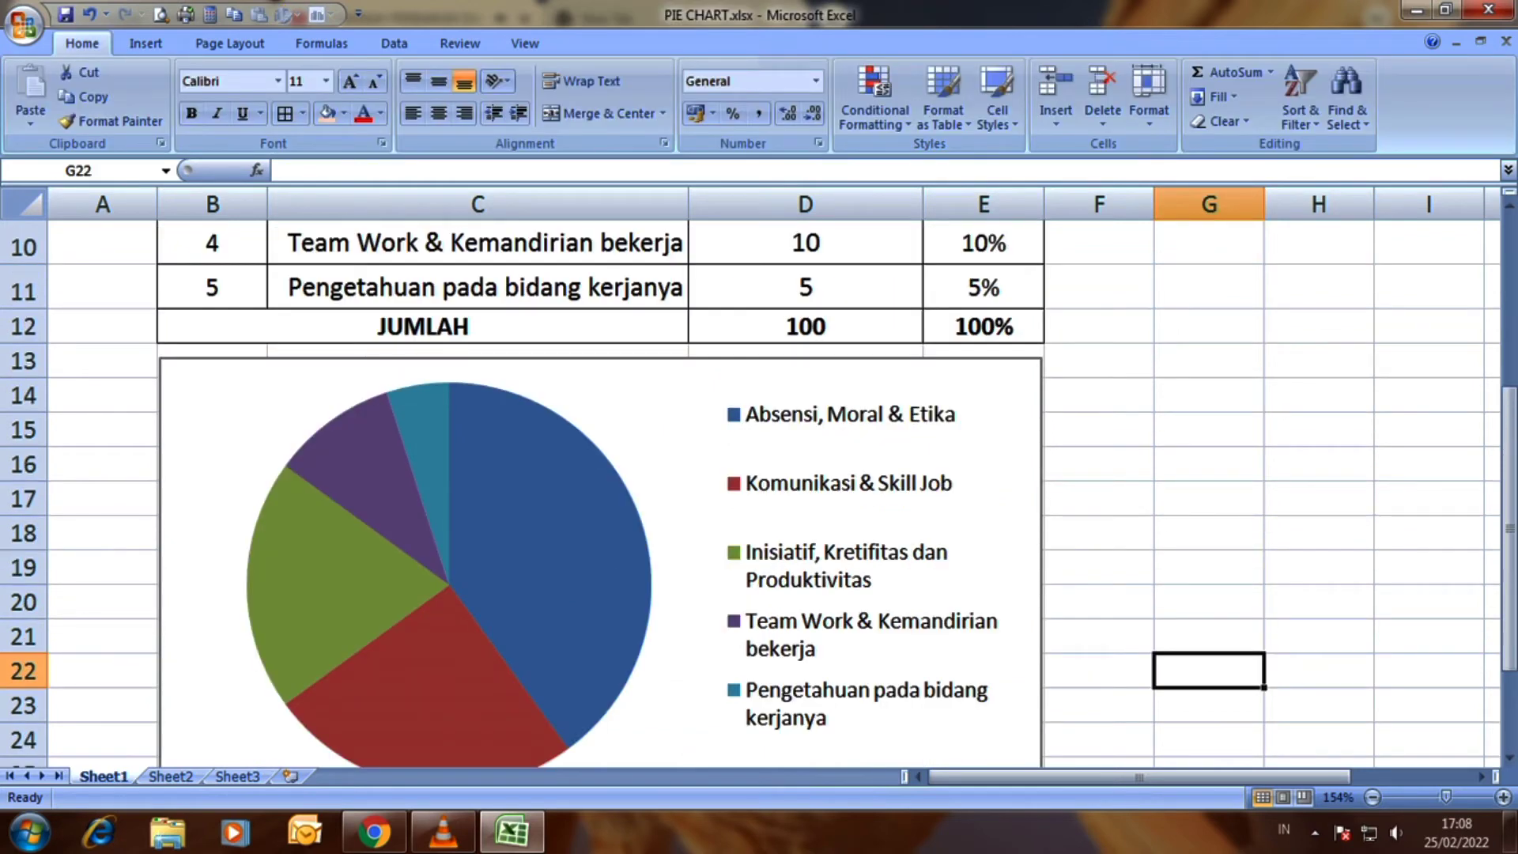
pyautogui.click(581, 517)
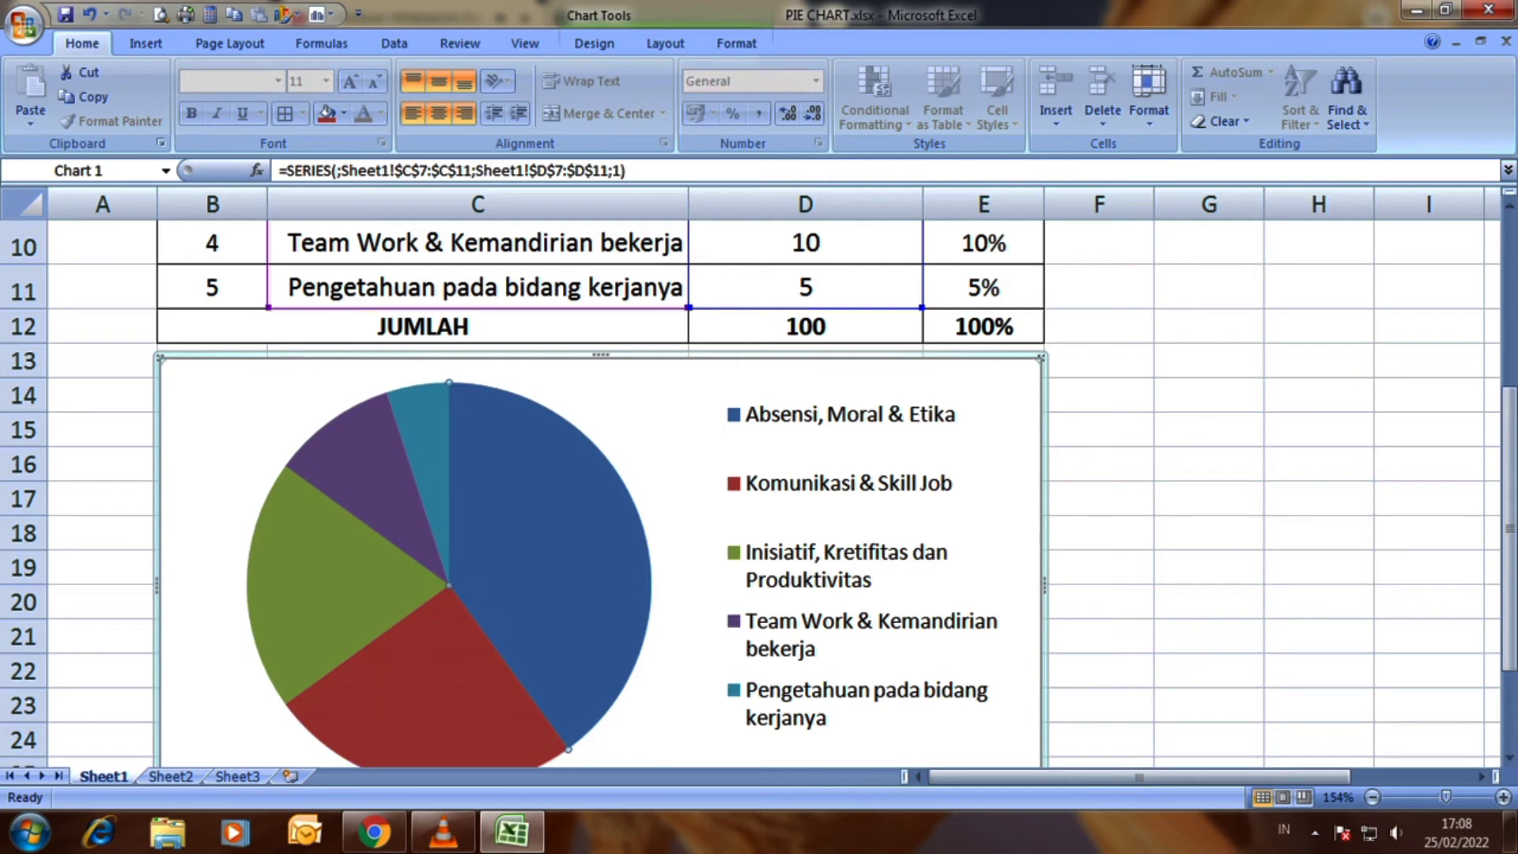
pyautogui.click(594, 43)
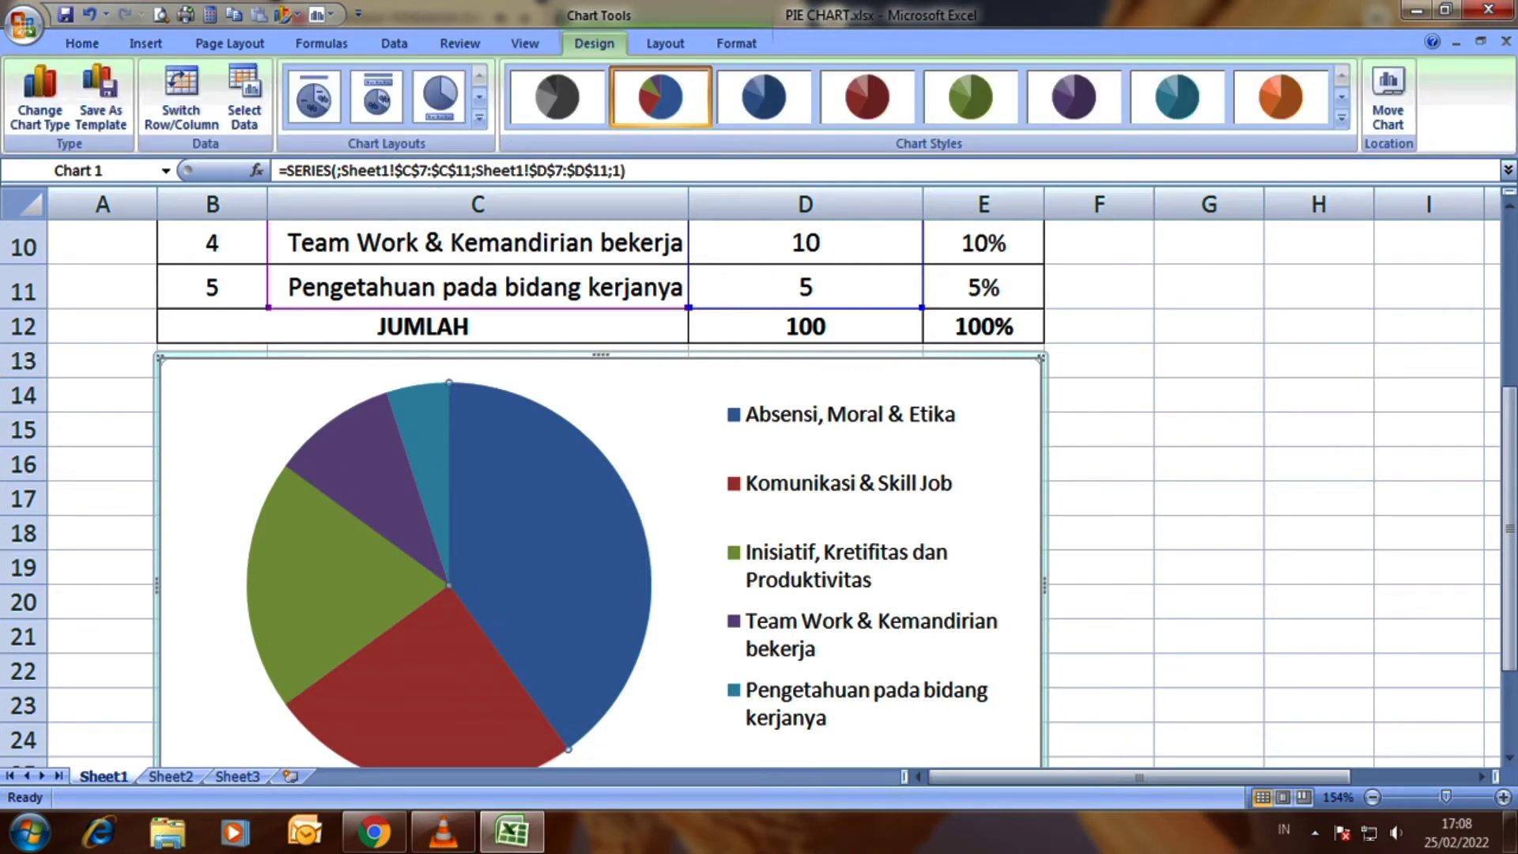
pyautogui.click(1319, 498)
pyautogui.click(577, 593)
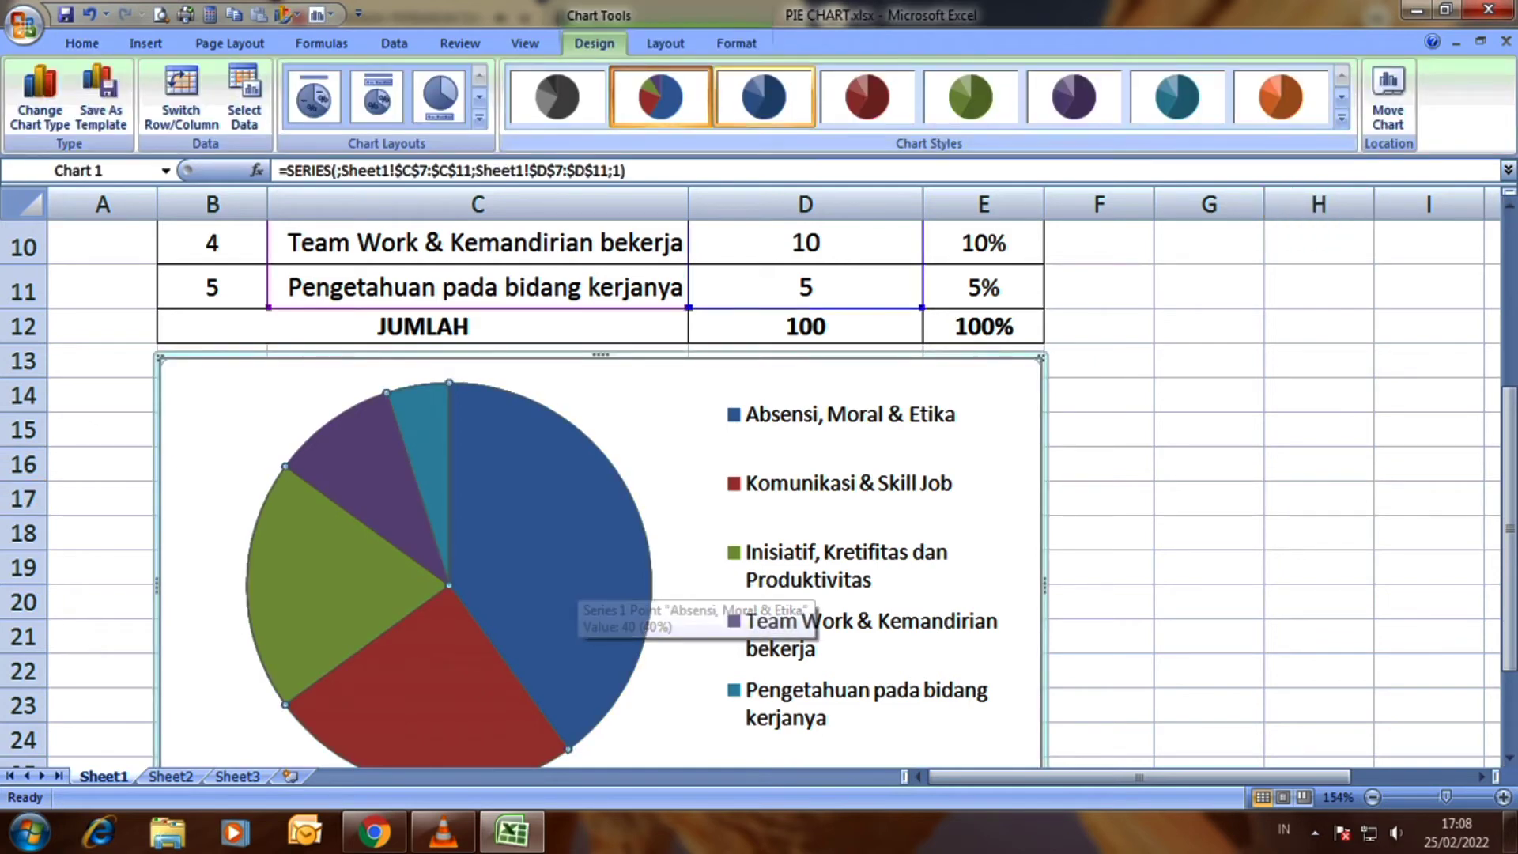
pyautogui.click(736, 43)
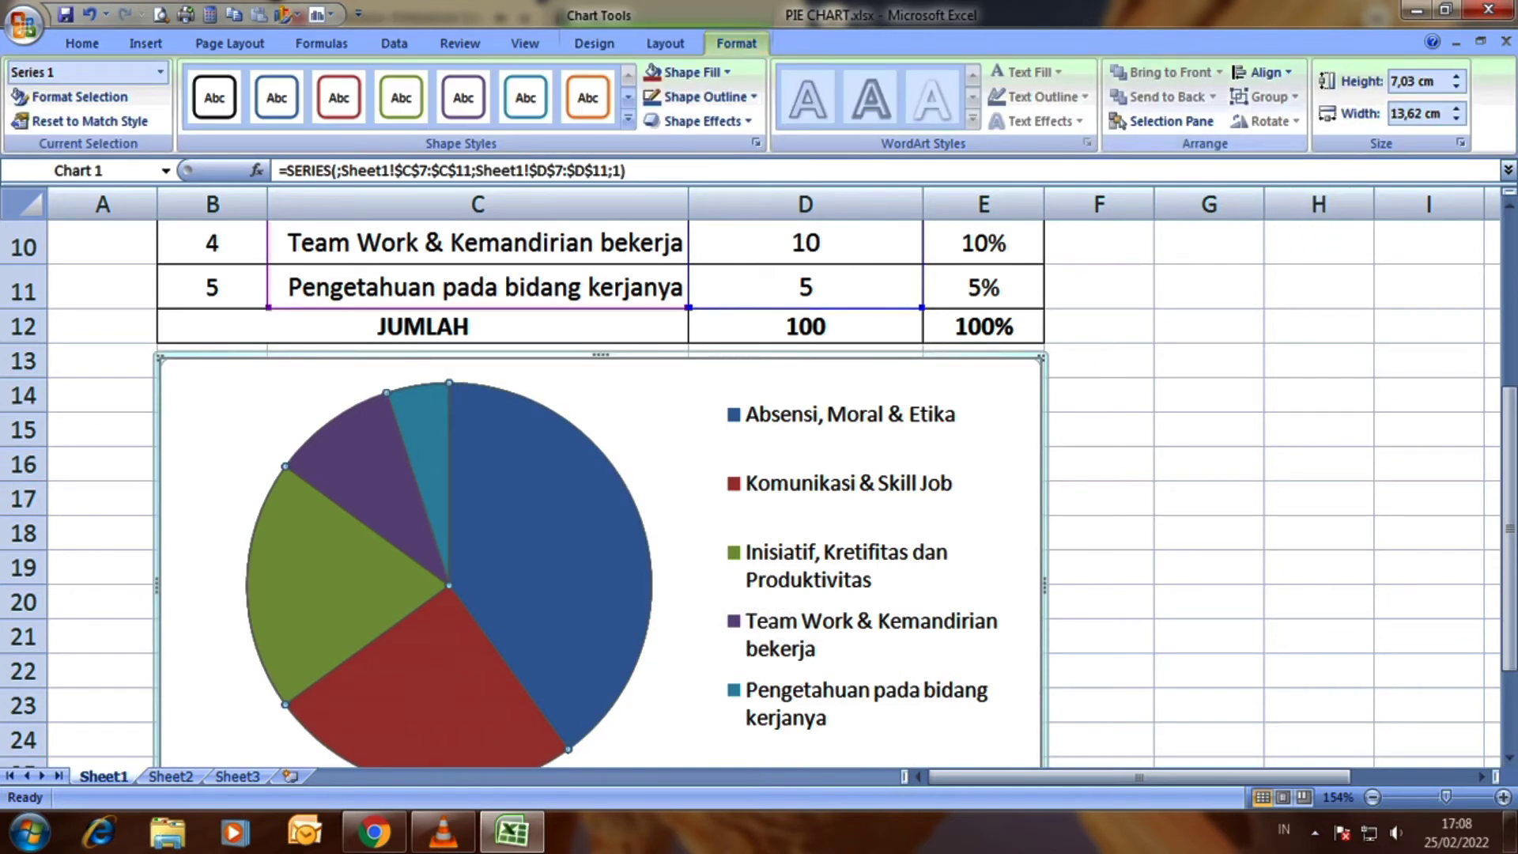
pyautogui.click(704, 97)
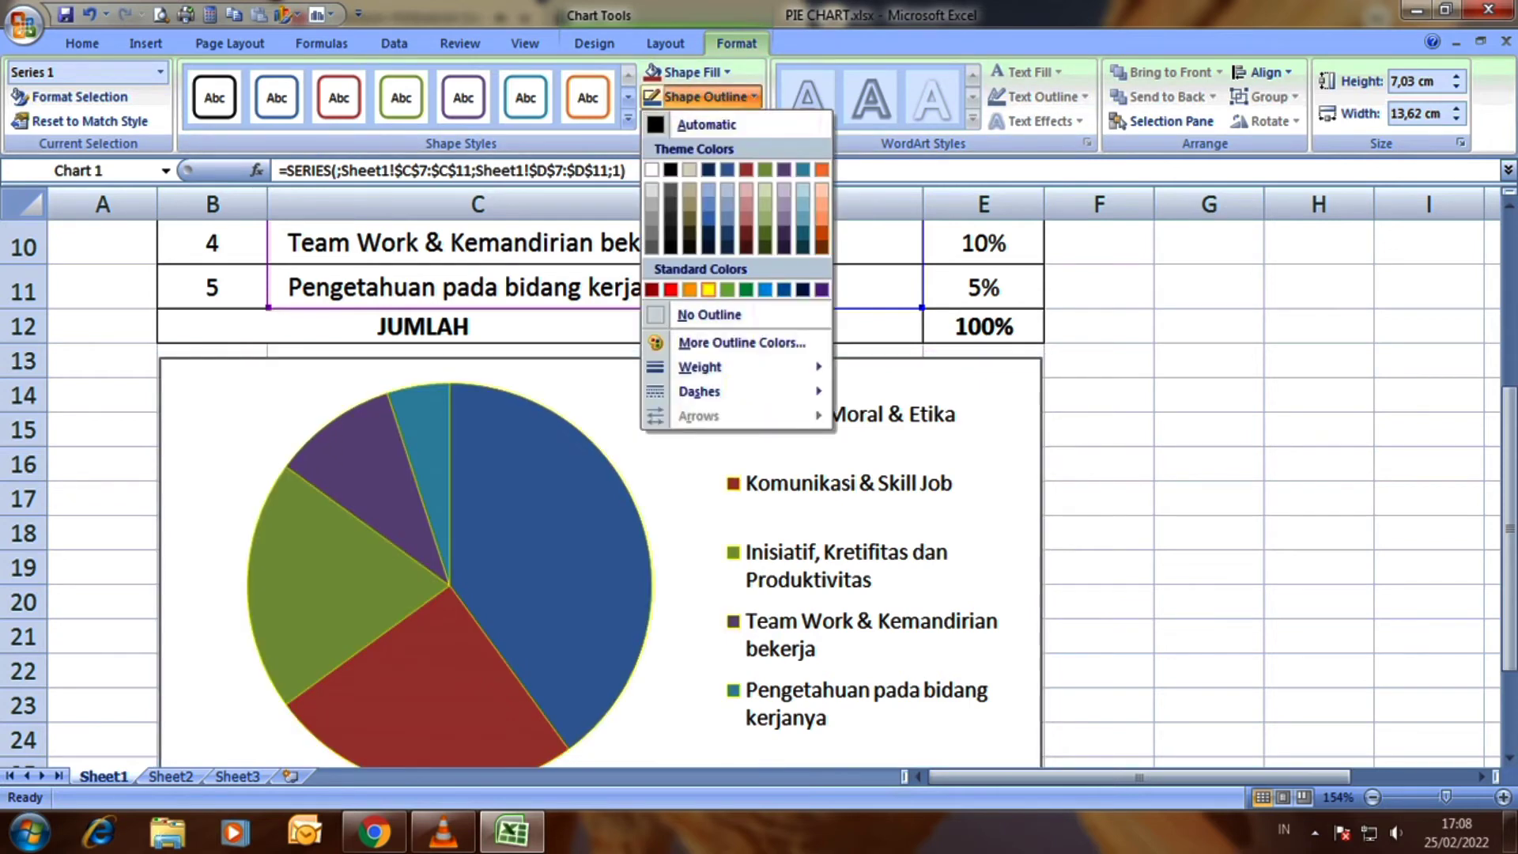
pyautogui.press('Escape')
pyautogui.click(594, 44)
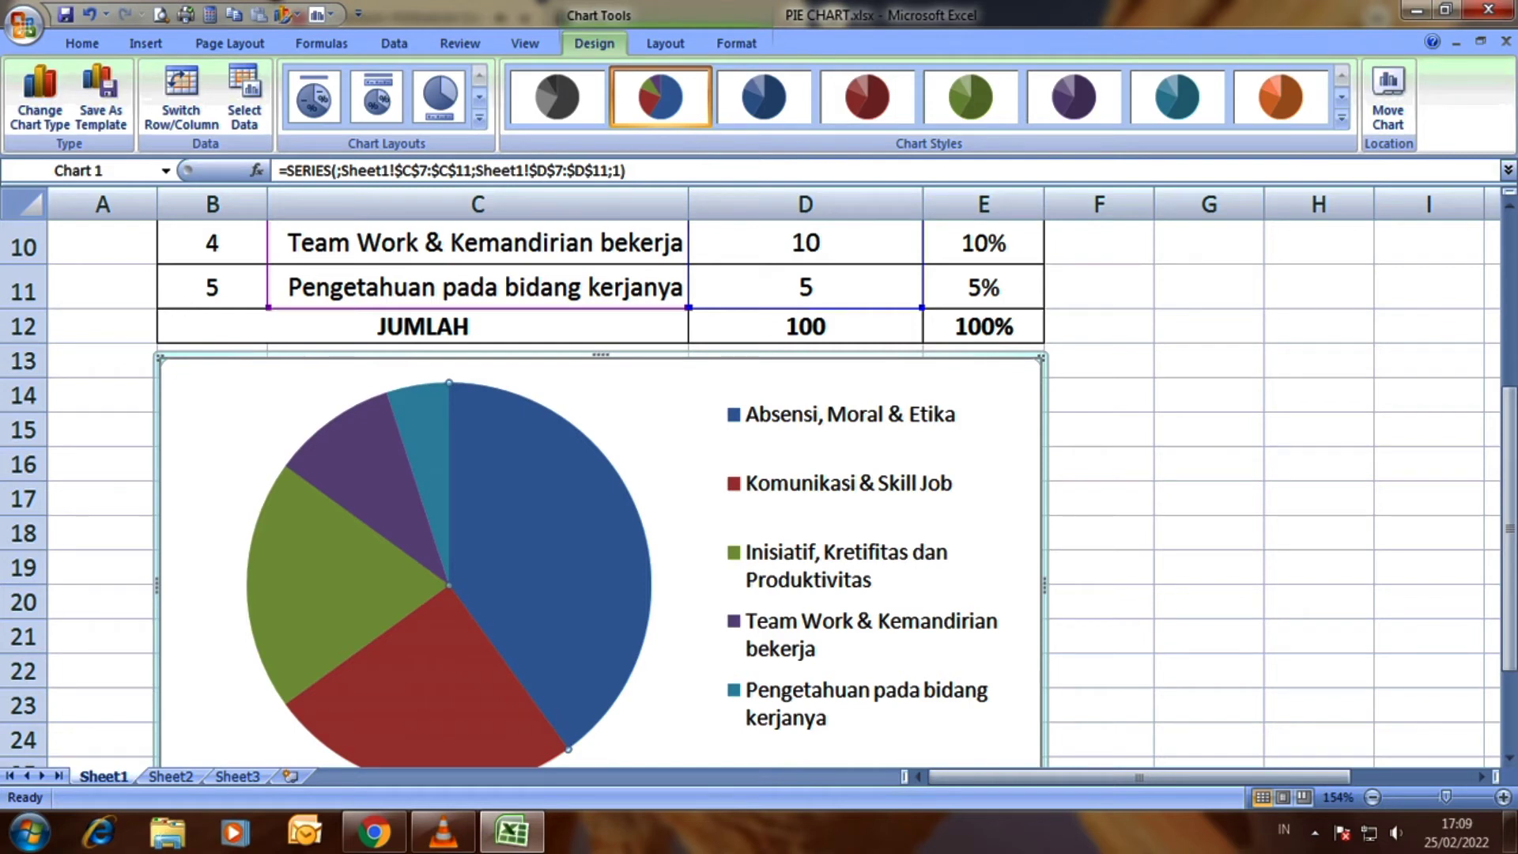
pyautogui.click(1210, 498)
pyautogui.click(546, 553)
pyautogui.click(593, 44)
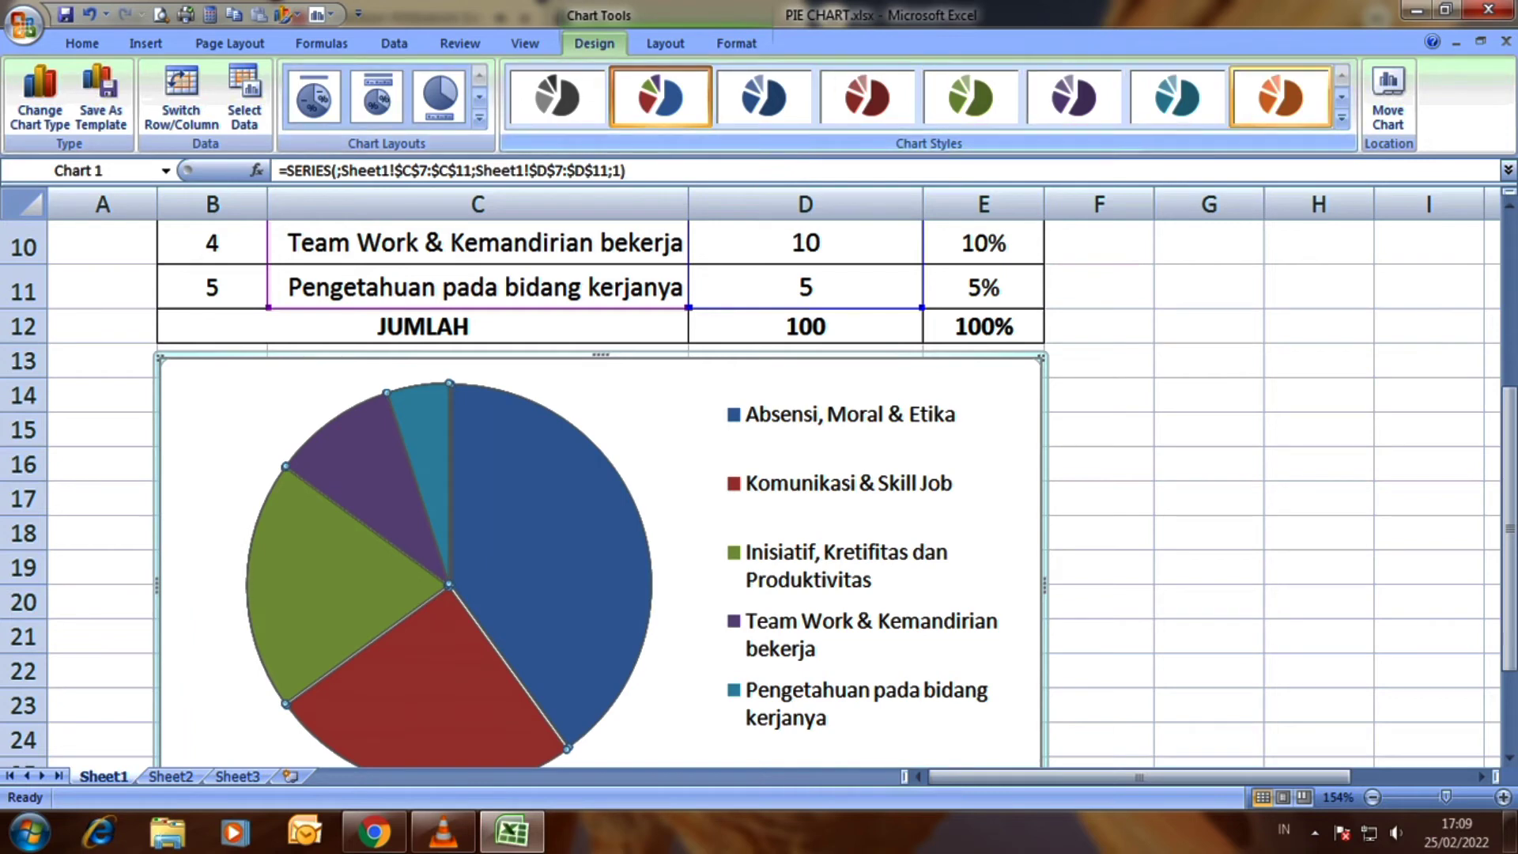
pyautogui.click(479, 117)
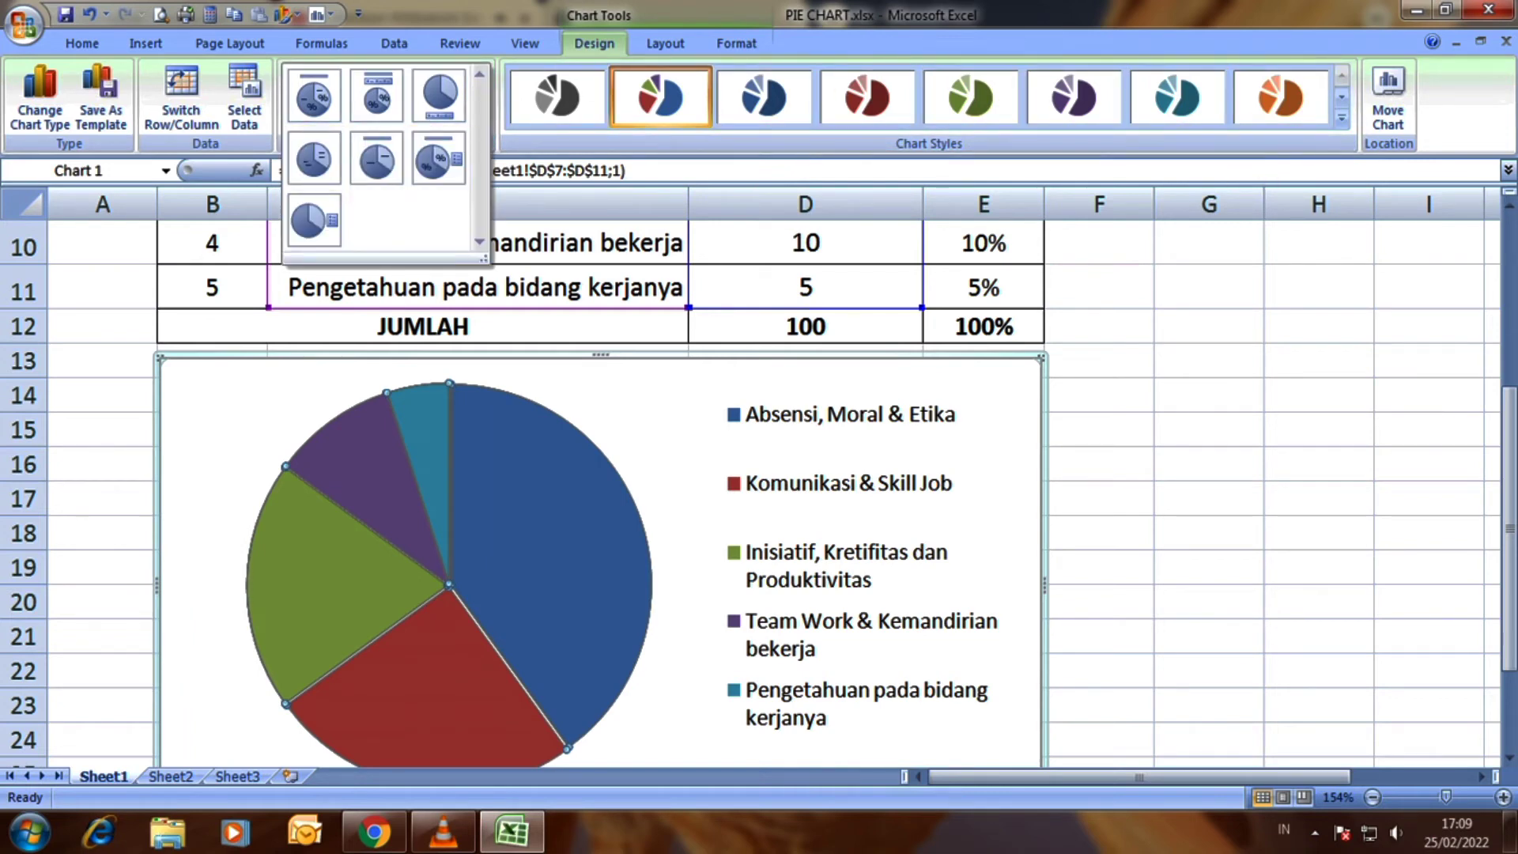
pyautogui.click(314, 158)
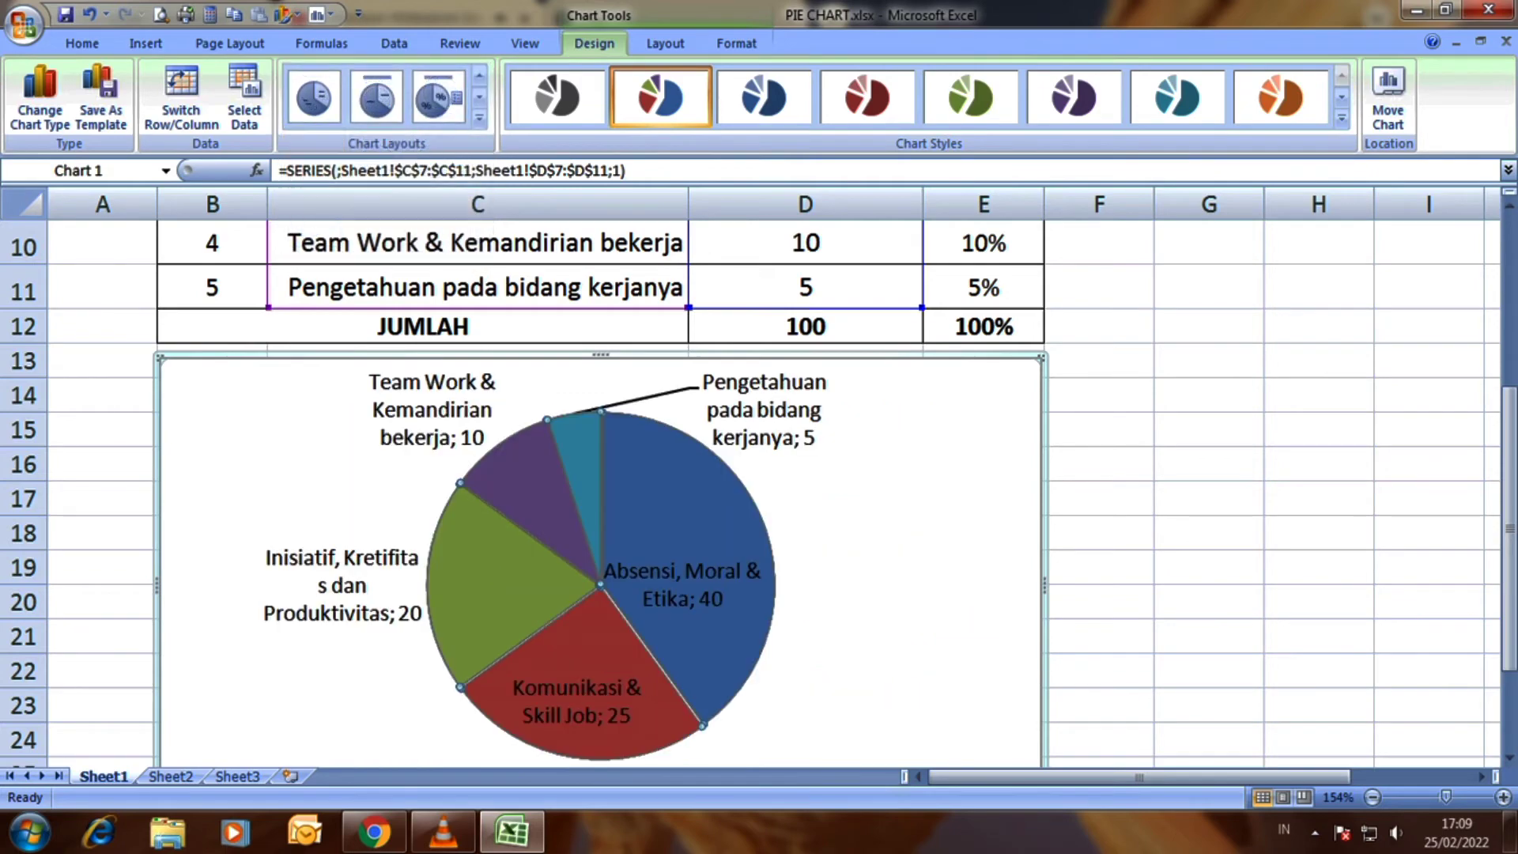
pyautogui.scroll(-2, 758, 490)
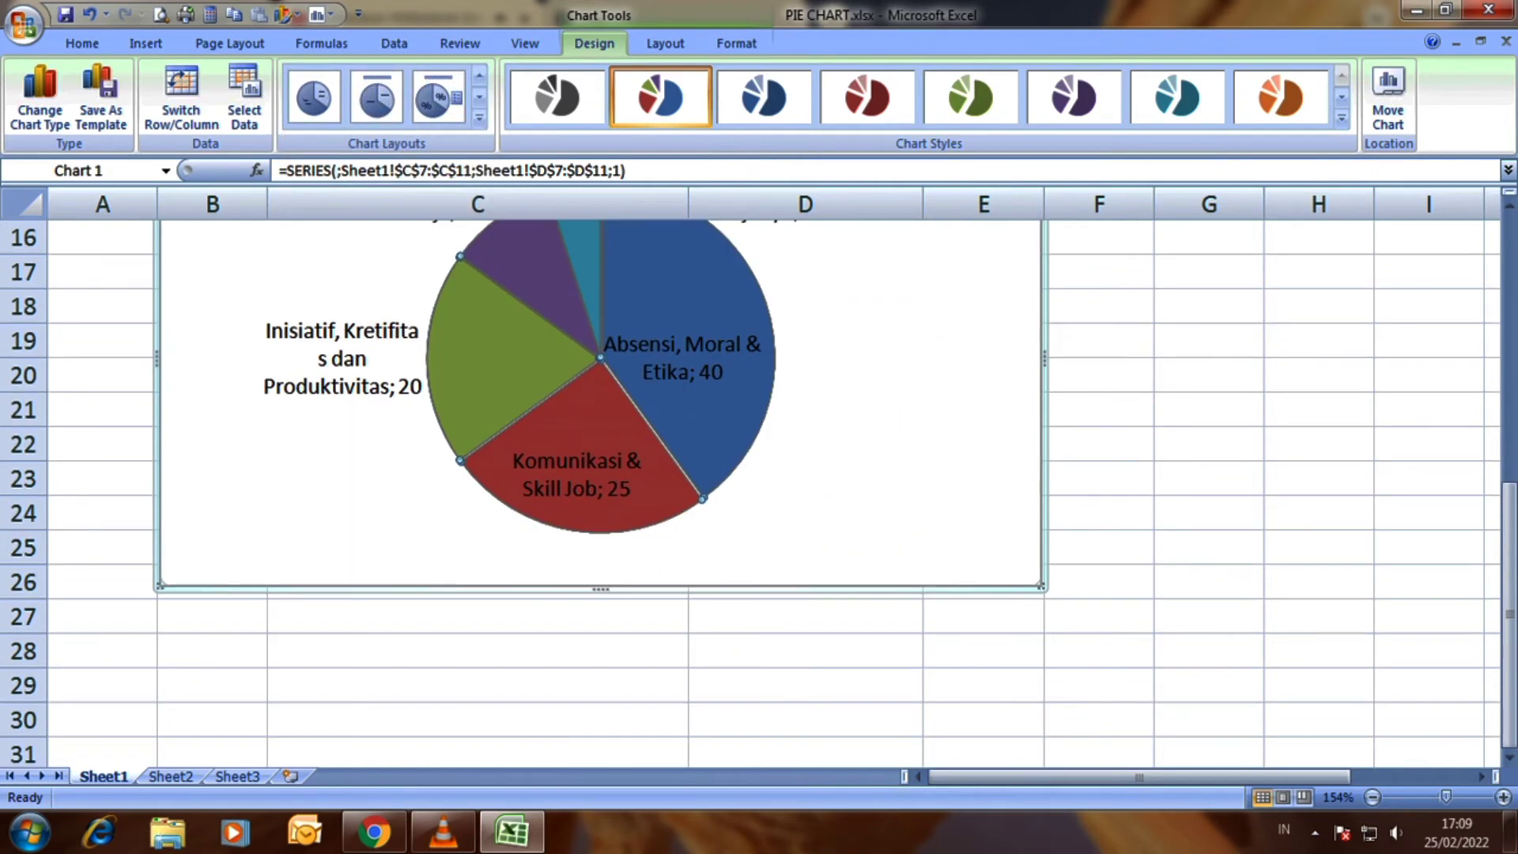
pyautogui.scroll(1, 759, 490)
pyautogui.hotkey('ctrl', 'z')
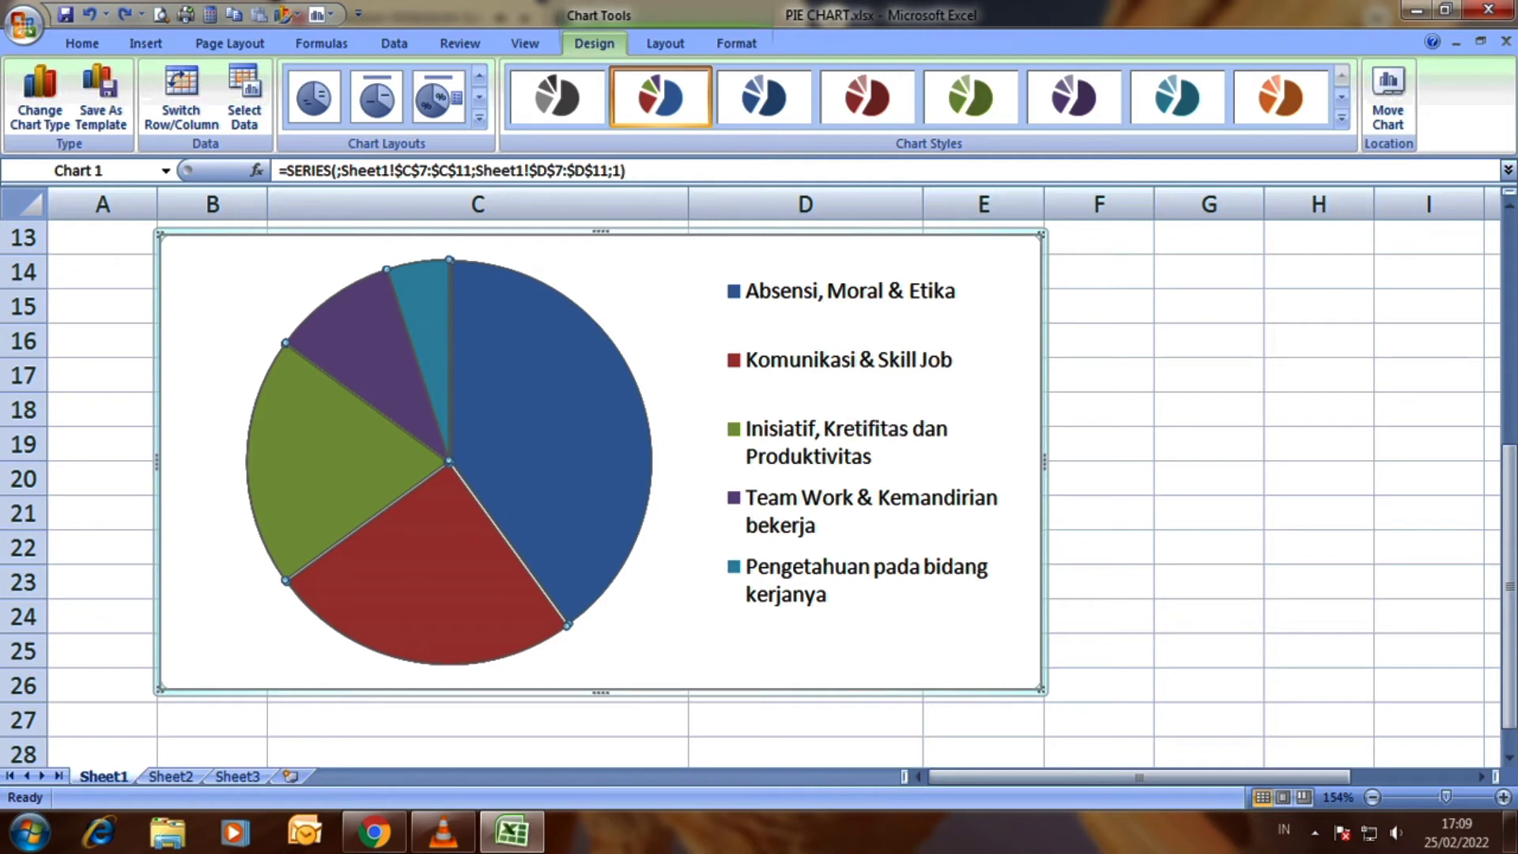
# Explode the pie by pulling all its slices apart
pyautogui.press('Escape')
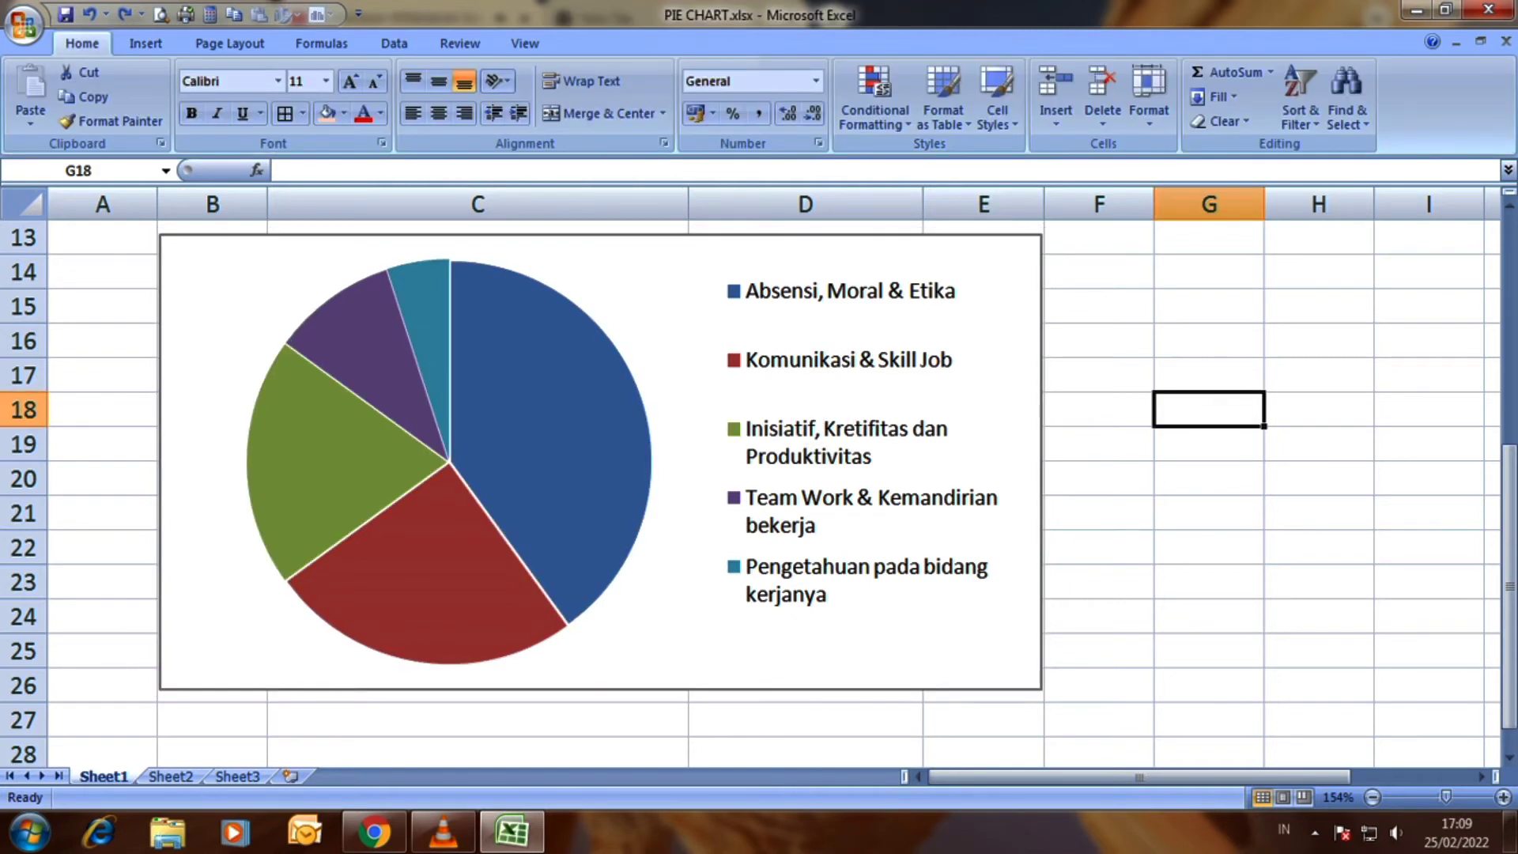
pyautogui.click(545, 395)
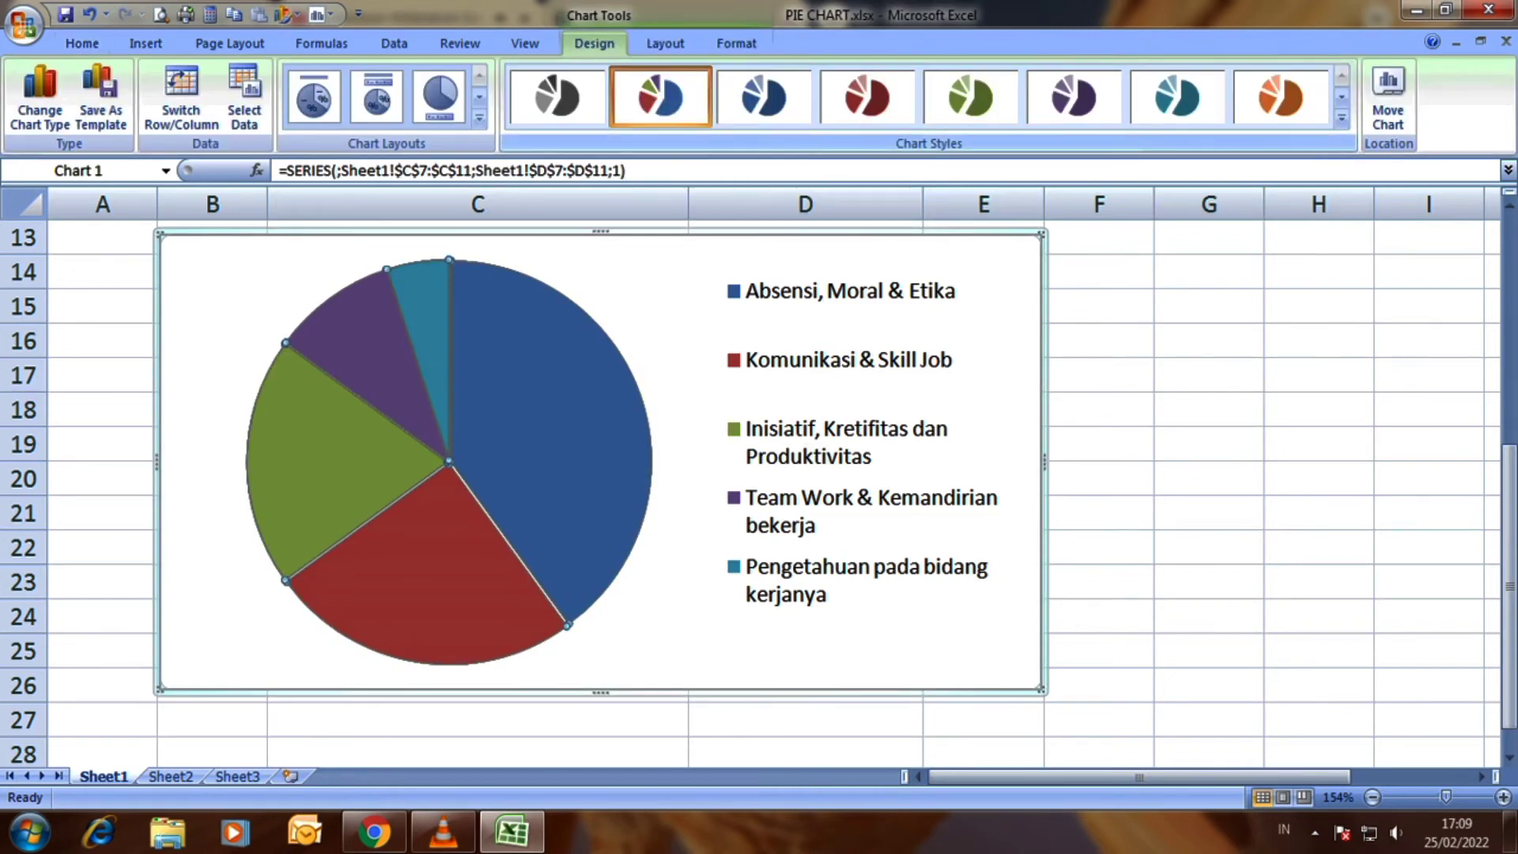
pyautogui.click(1209, 340)
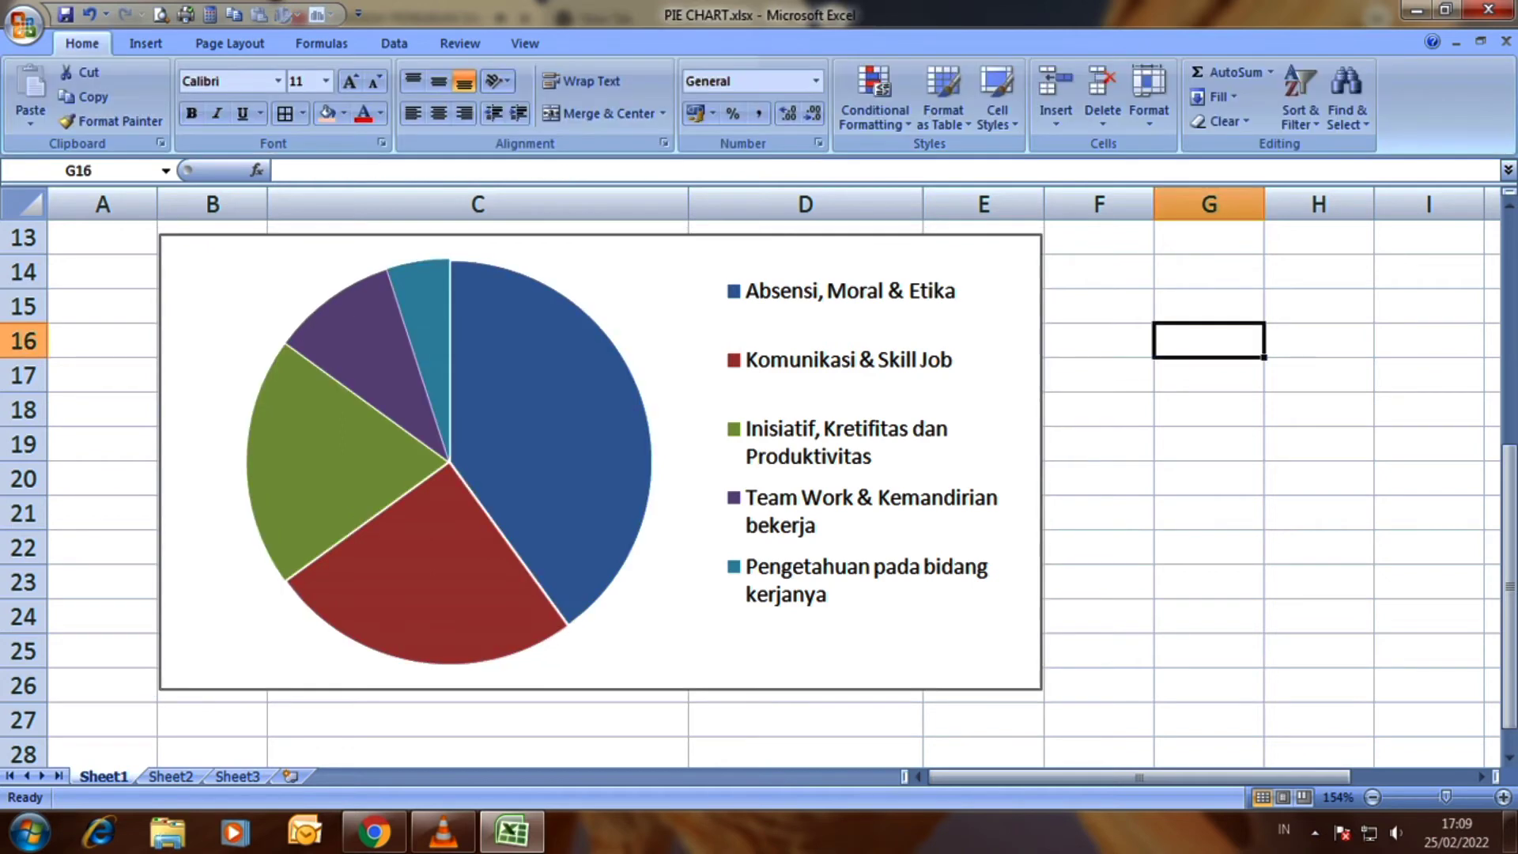
pyautogui.moveTo(506, 443)
pyautogui.mouseDown()
pyautogui.moveTo(553, 475)
pyautogui.moveTo(540, 443)
pyautogui.mouseUp()
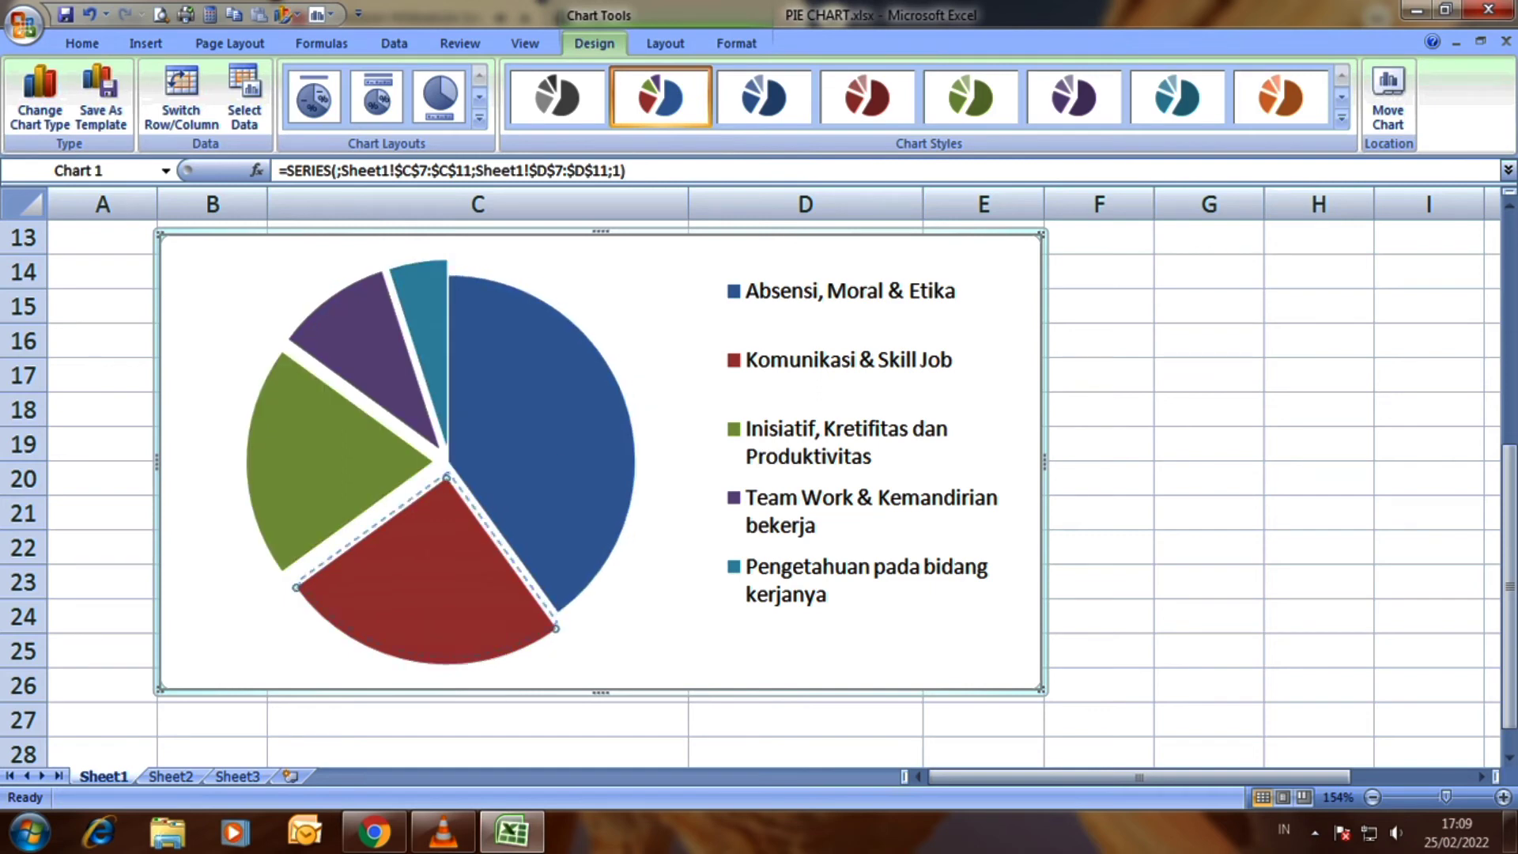
# Push each slice back toward the centre, leaving narrow white gaps between slices
pyautogui.moveTo(427, 601); pyautogui.dragTo(429, 589)
pyautogui.moveTo(340, 459); pyautogui.dragTo(354, 458)
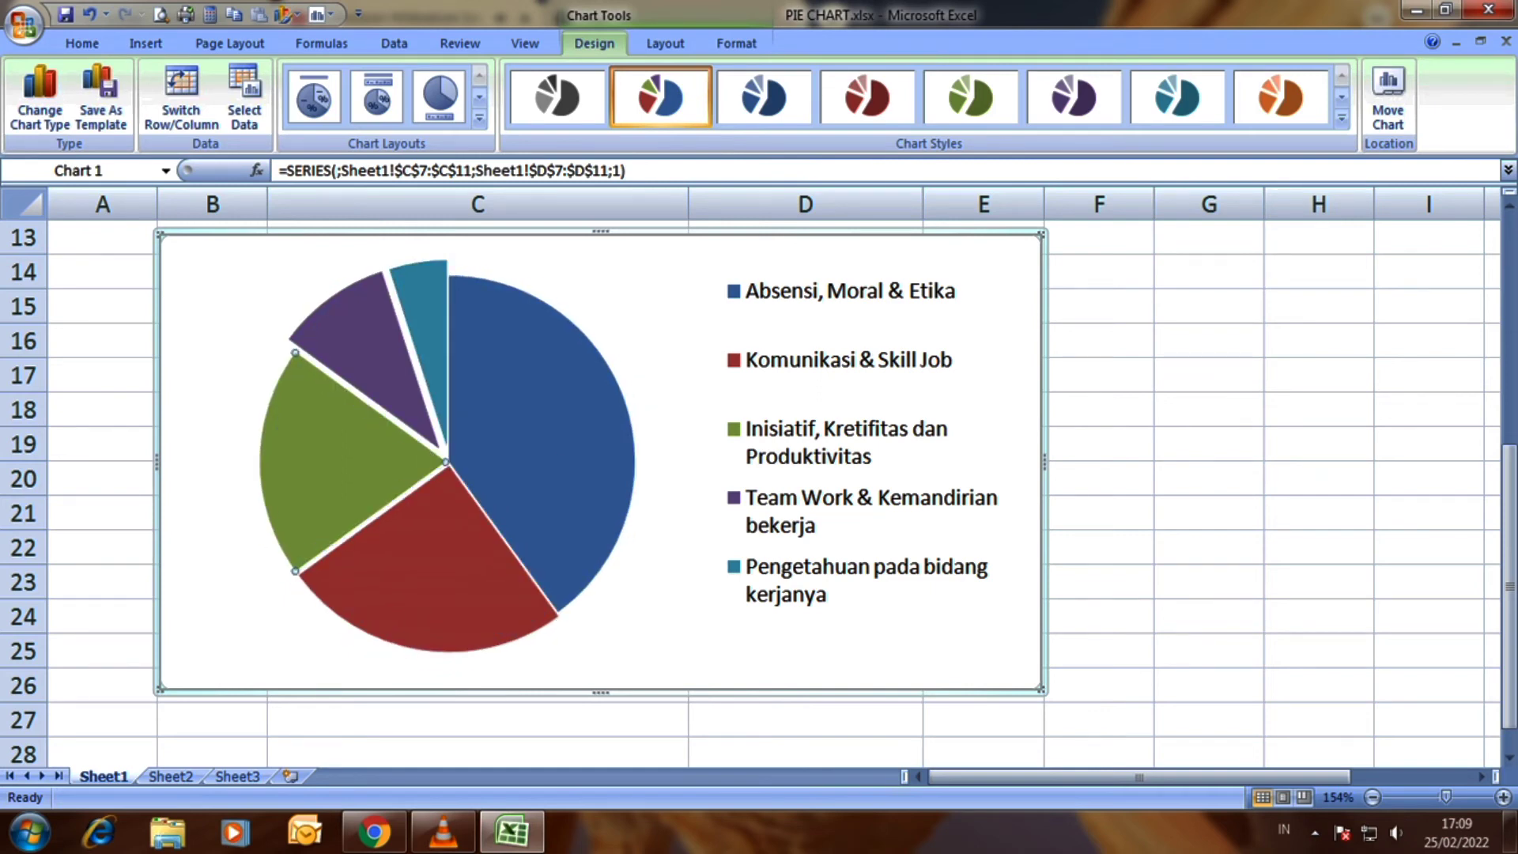
pyautogui.moveTo(364, 340); pyautogui.dragTo(374, 351)
pyautogui.moveTo(421, 300); pyautogui.dragTo(423, 317)
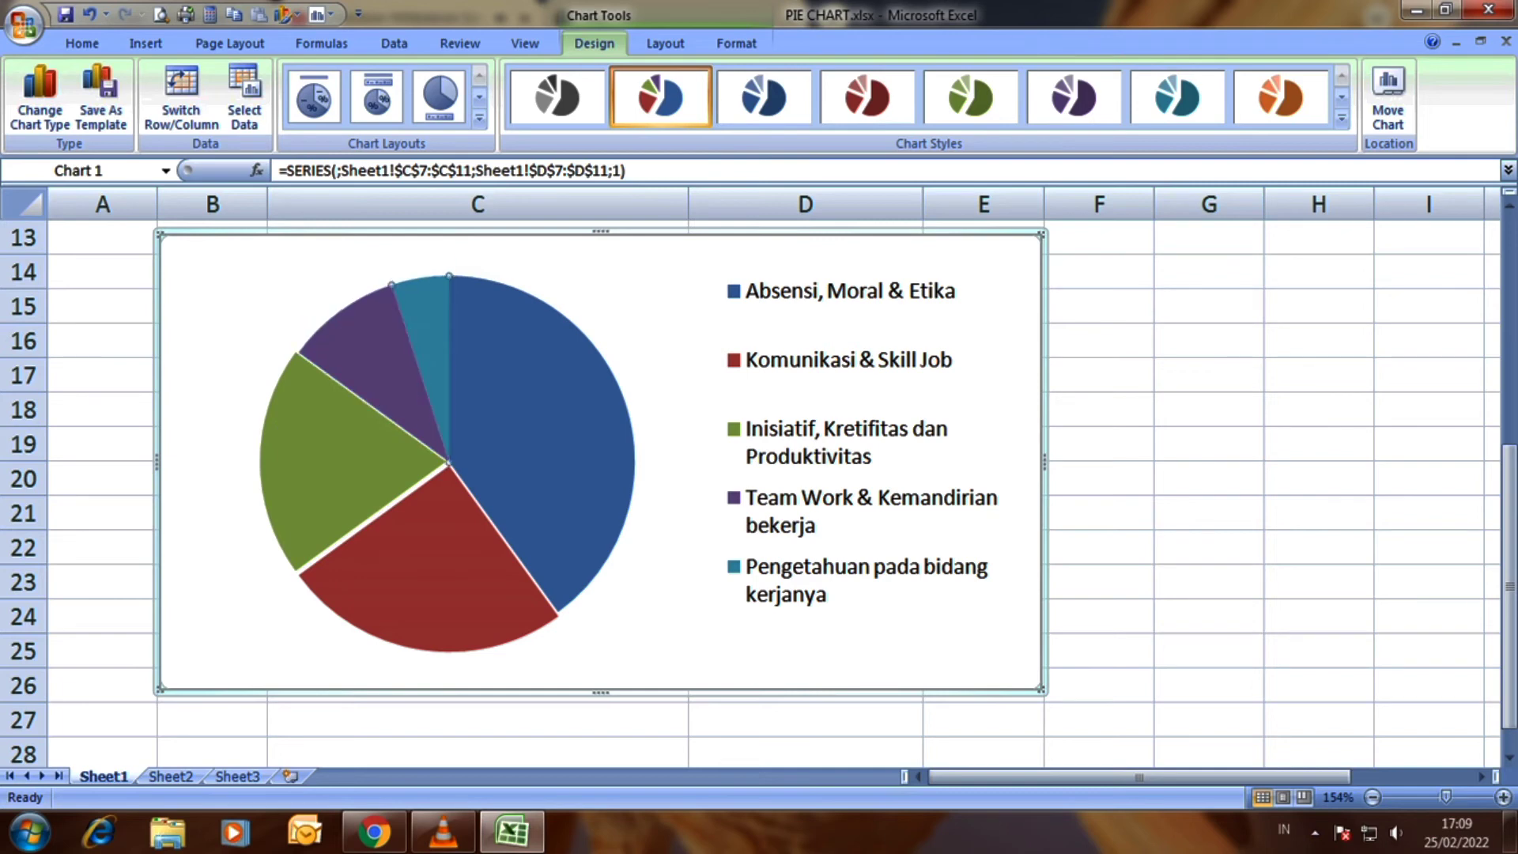
pyautogui.moveTo(553, 443); pyautogui.dragTo(560, 443)
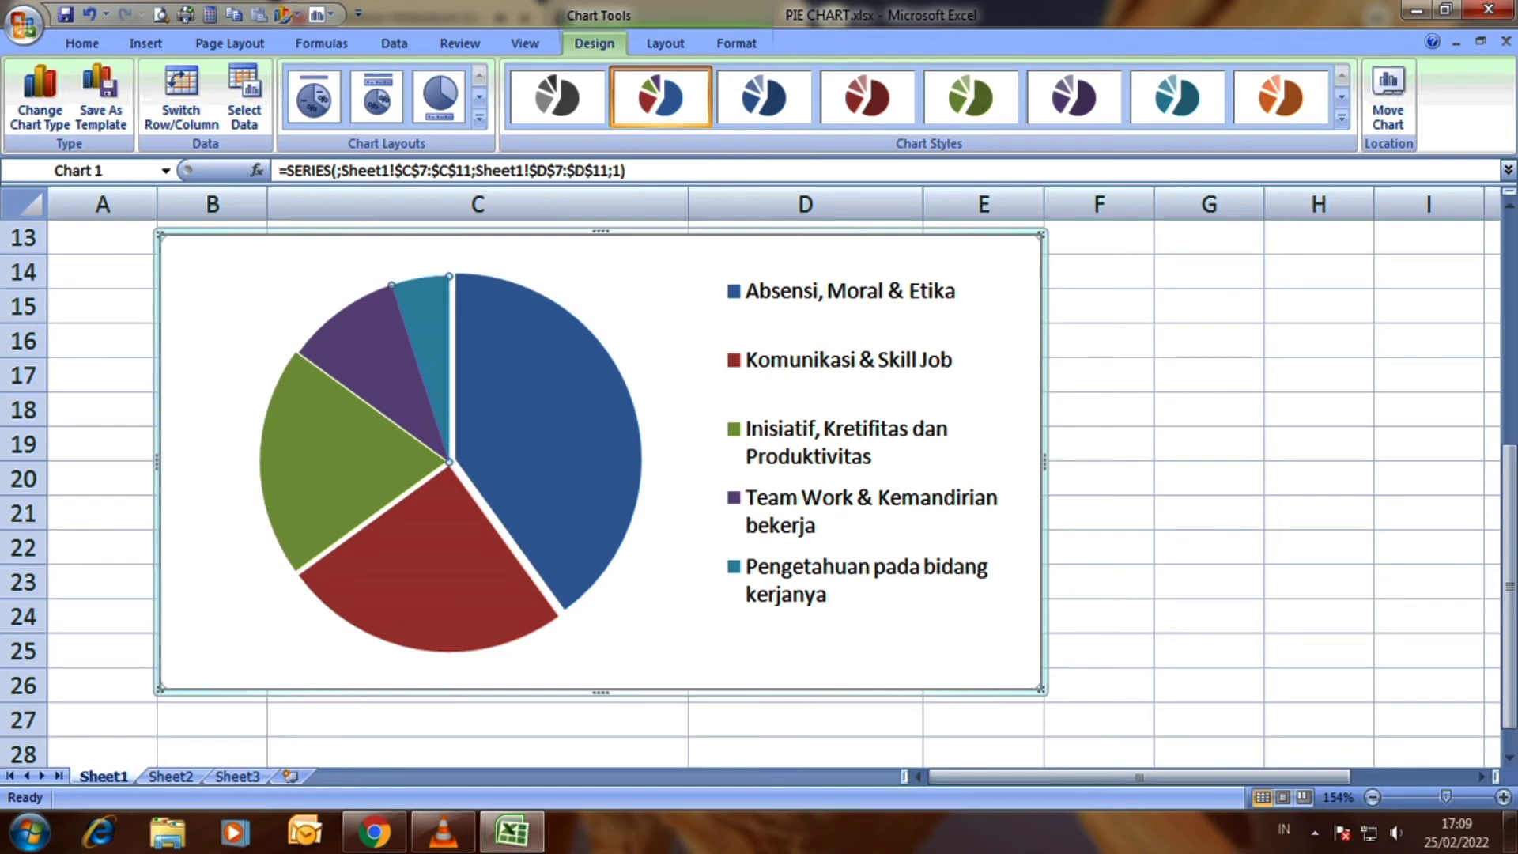
pyautogui.moveTo(562, 439); pyautogui.dragTo(557, 439)
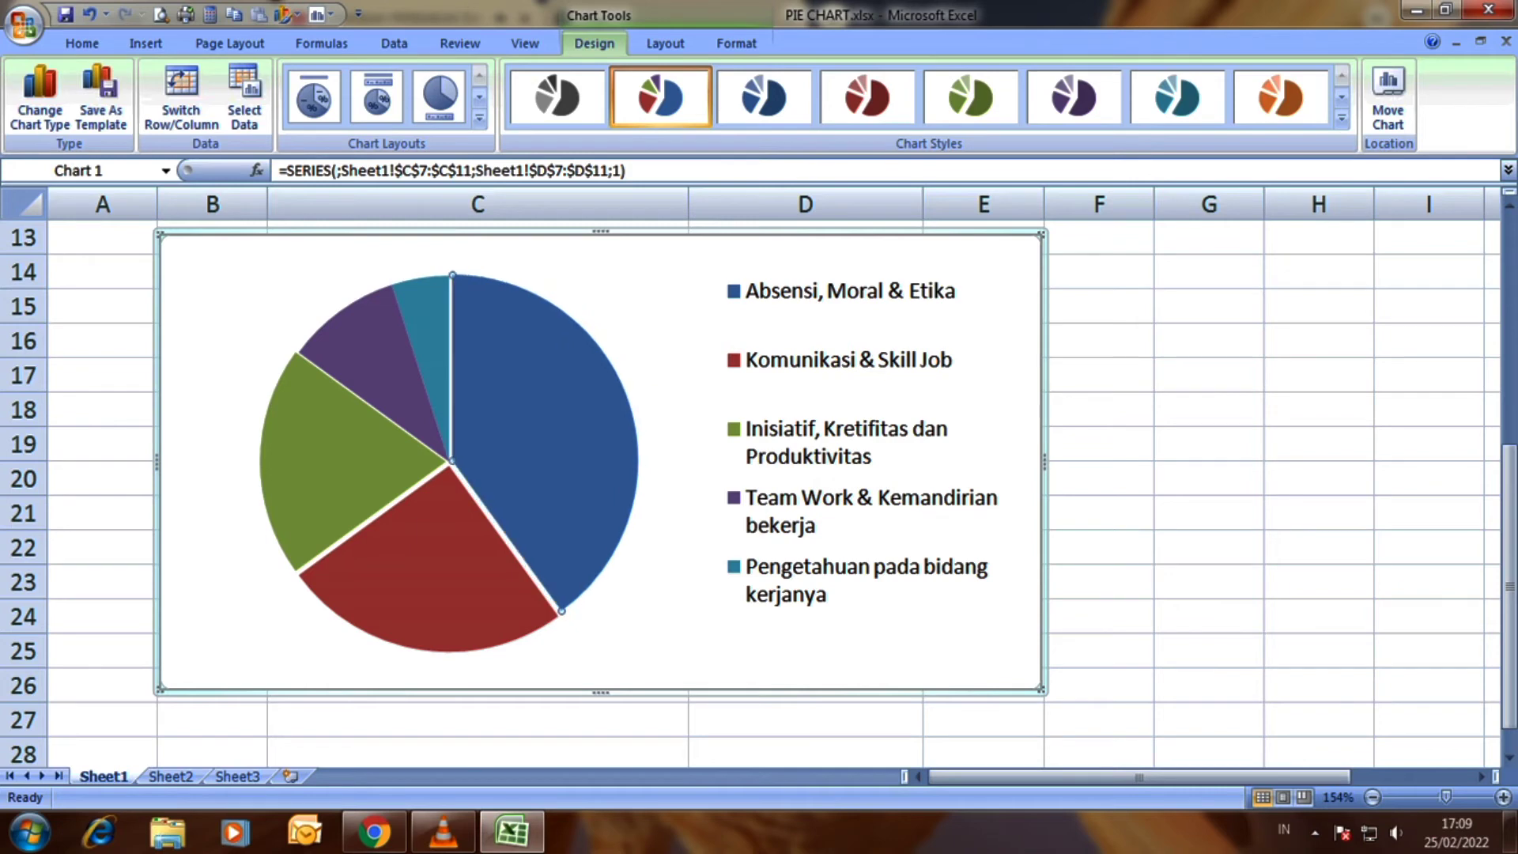
pyautogui.click(1318, 444)
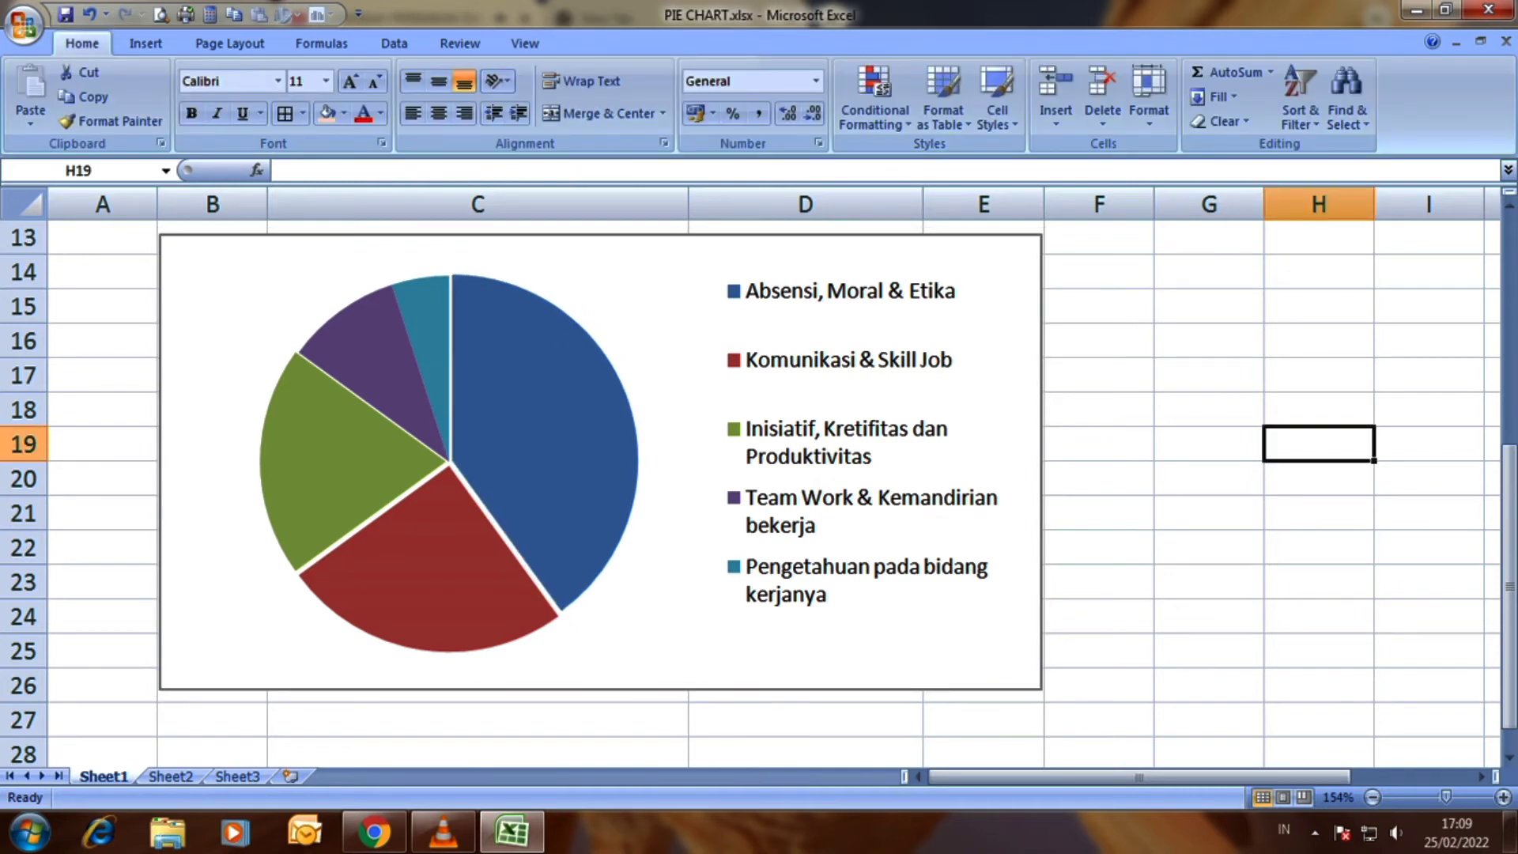
pyautogui.click(545, 443)
pyautogui.click(545, 443)
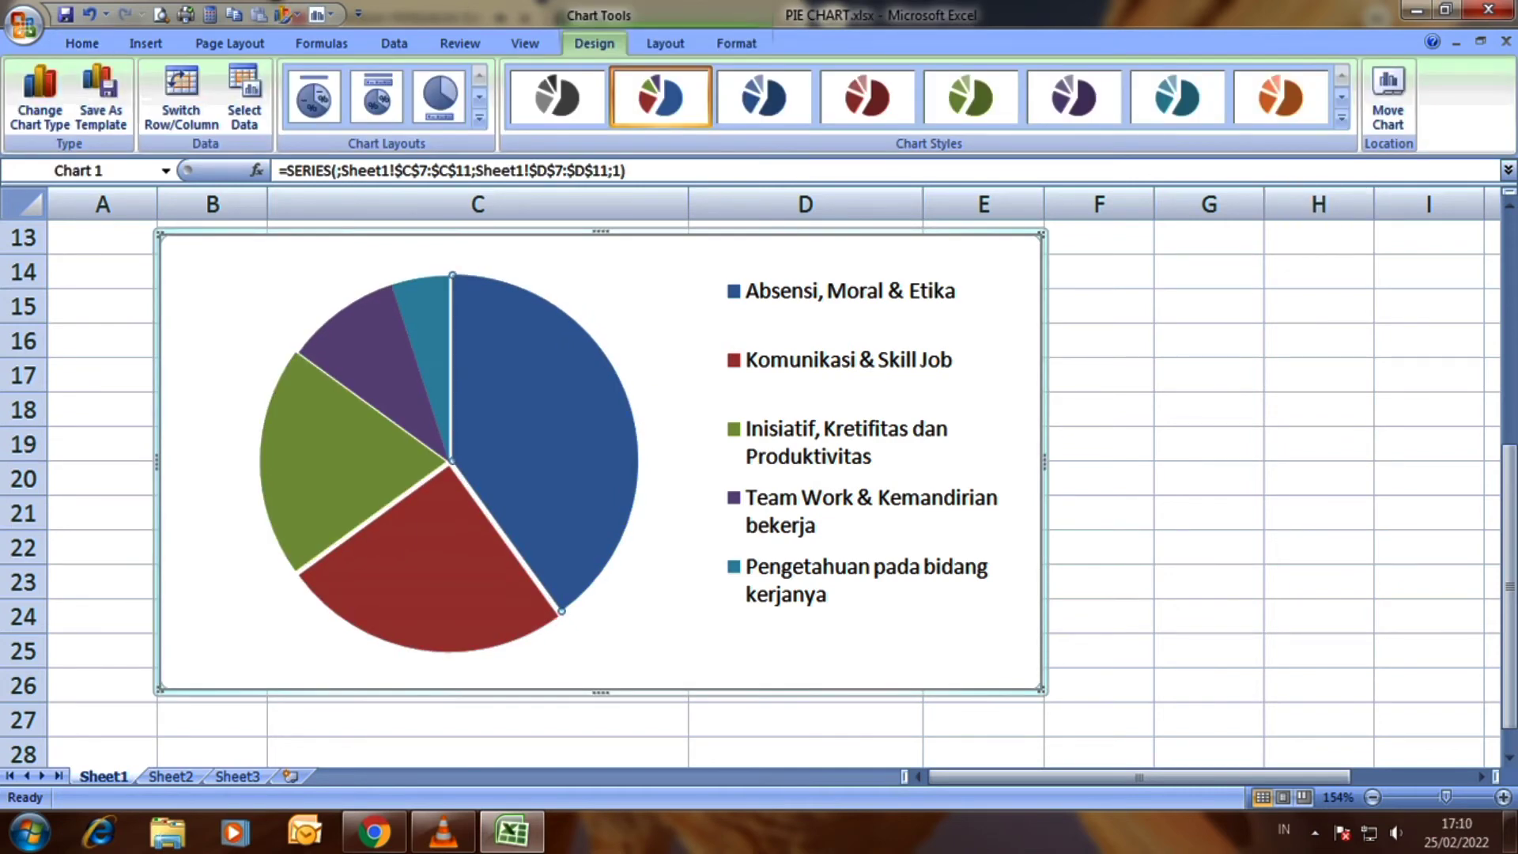
pyautogui.click(736, 44)
# Fill the Absensi slice navy, Komunikasi orange and Inisiatif yellow
pyautogui.click(687, 72)
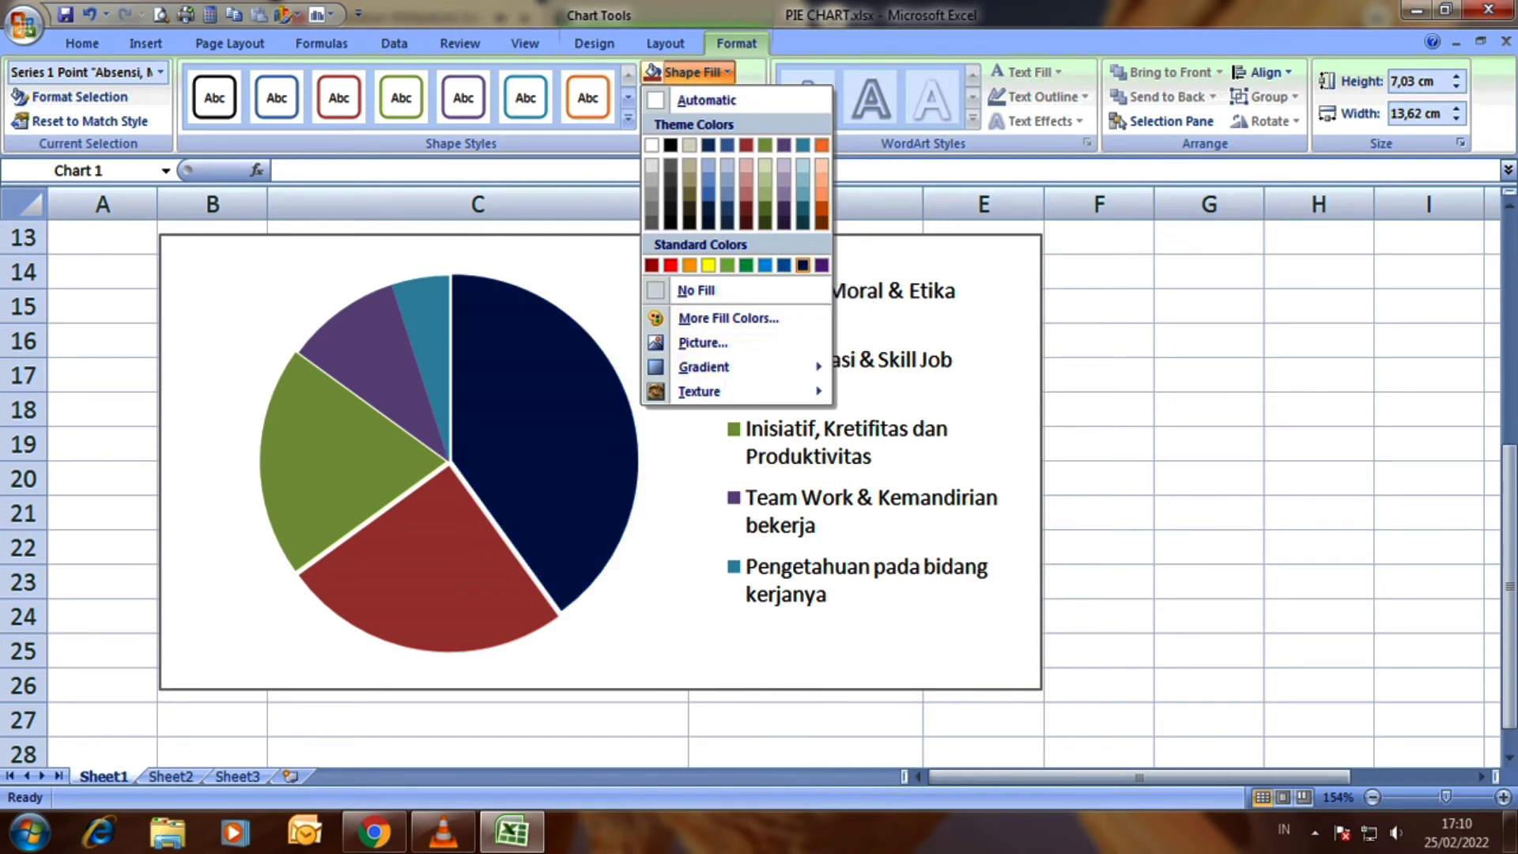
pyautogui.click(803, 266)
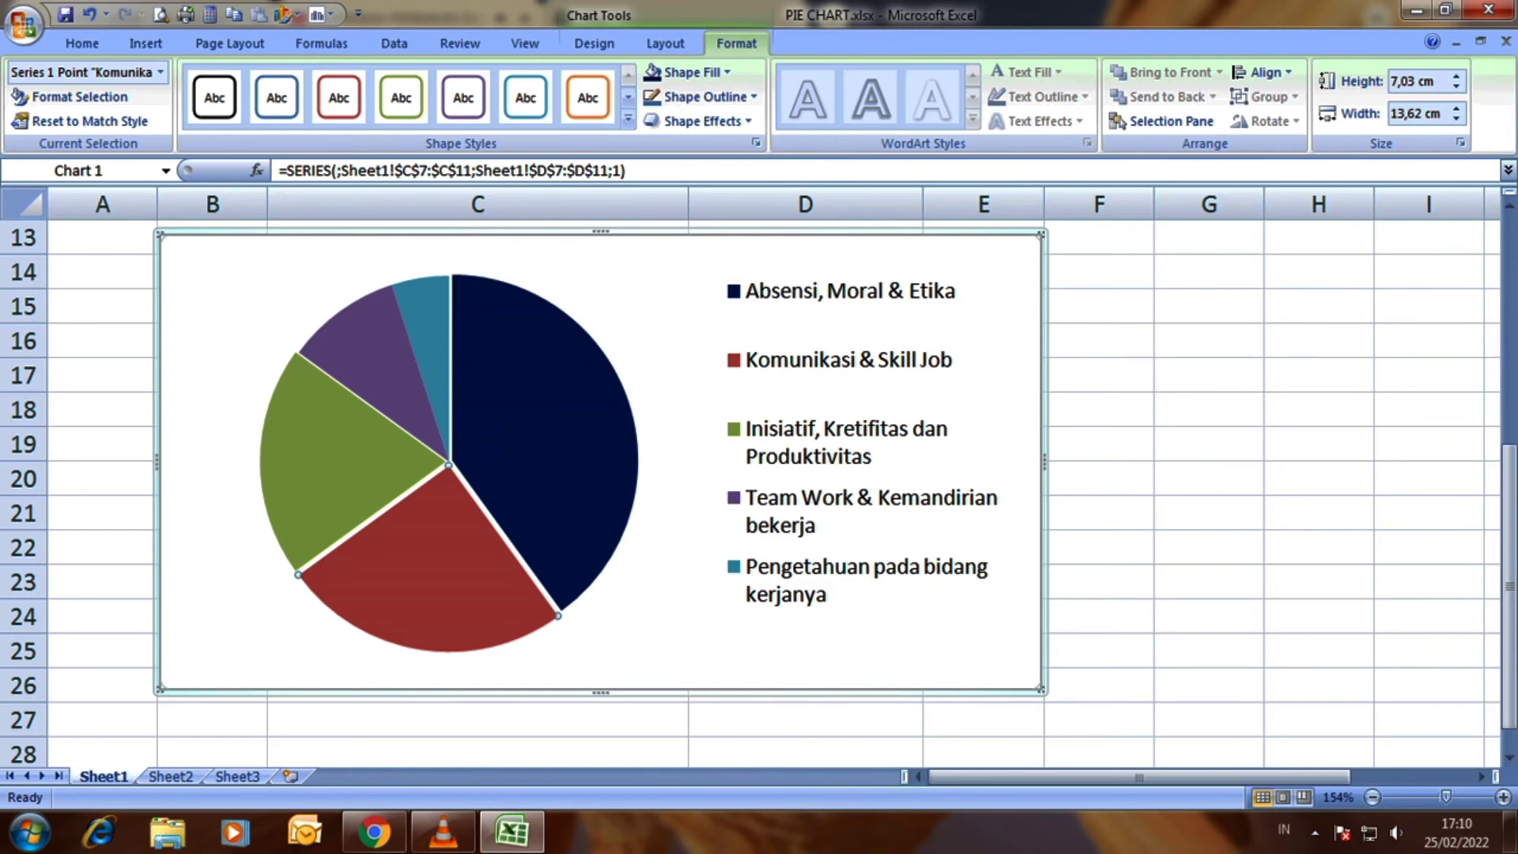
pyautogui.click(692, 72)
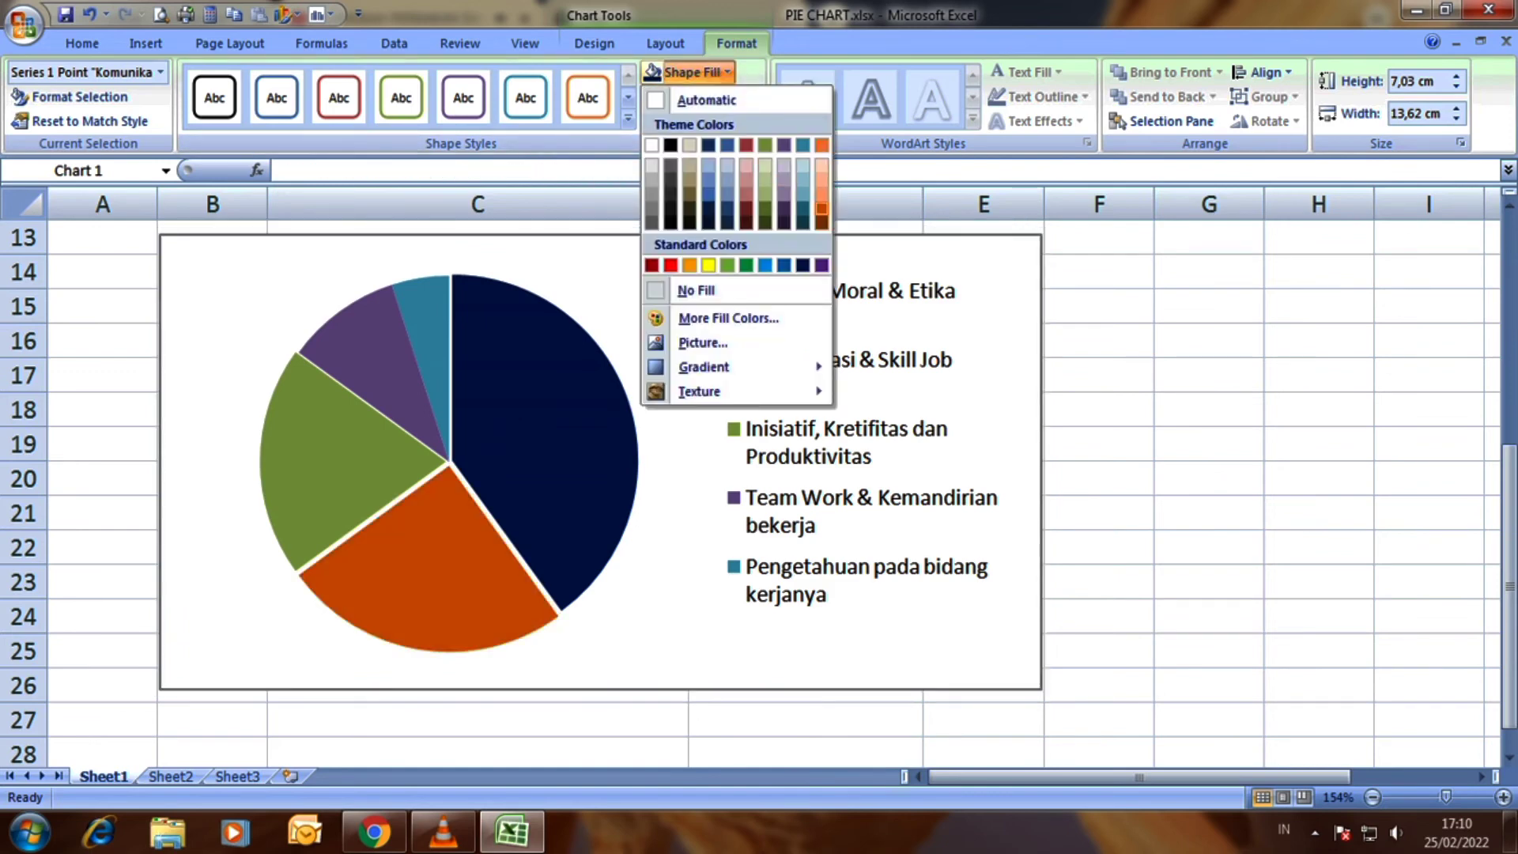
pyautogui.click(822, 208)
pyautogui.press('Right')
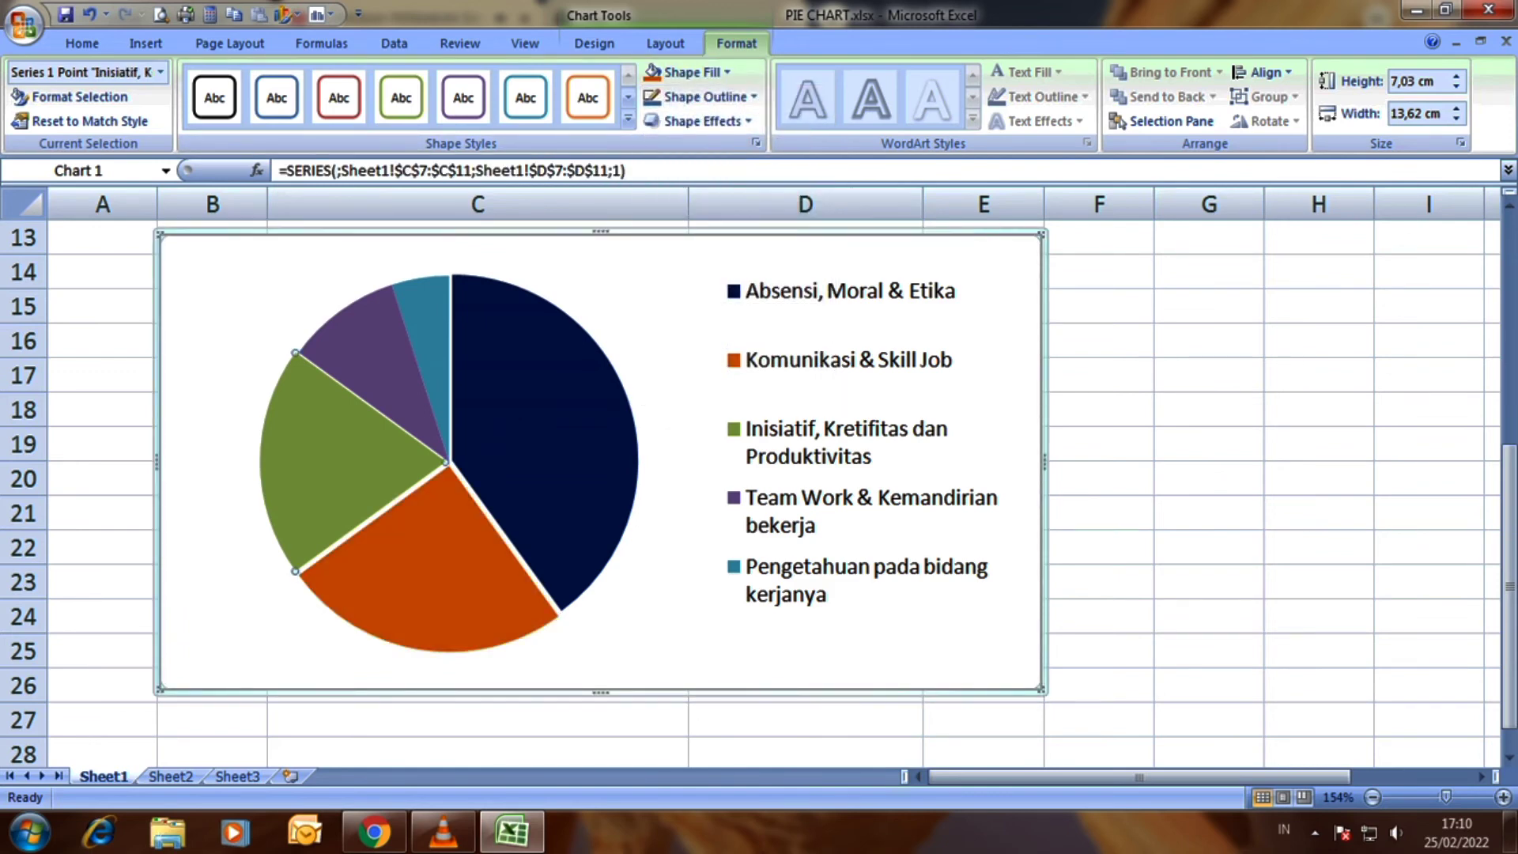
pyautogui.click(688, 72)
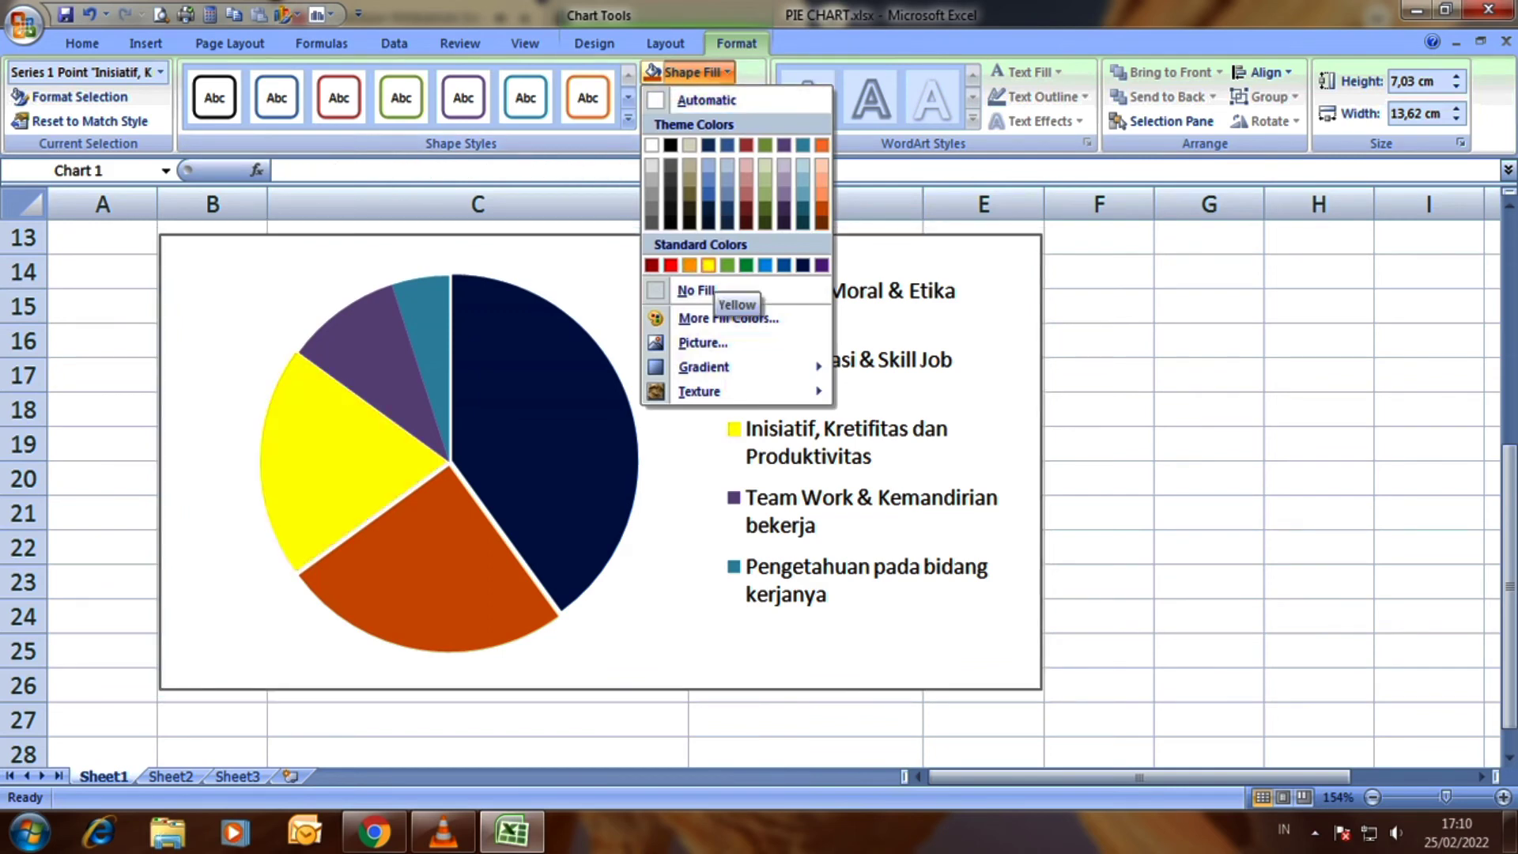
pyautogui.click(708, 265)
# Fill the Team Work slice green and the Pengetahuan slice bright red
pyautogui.press('Right')
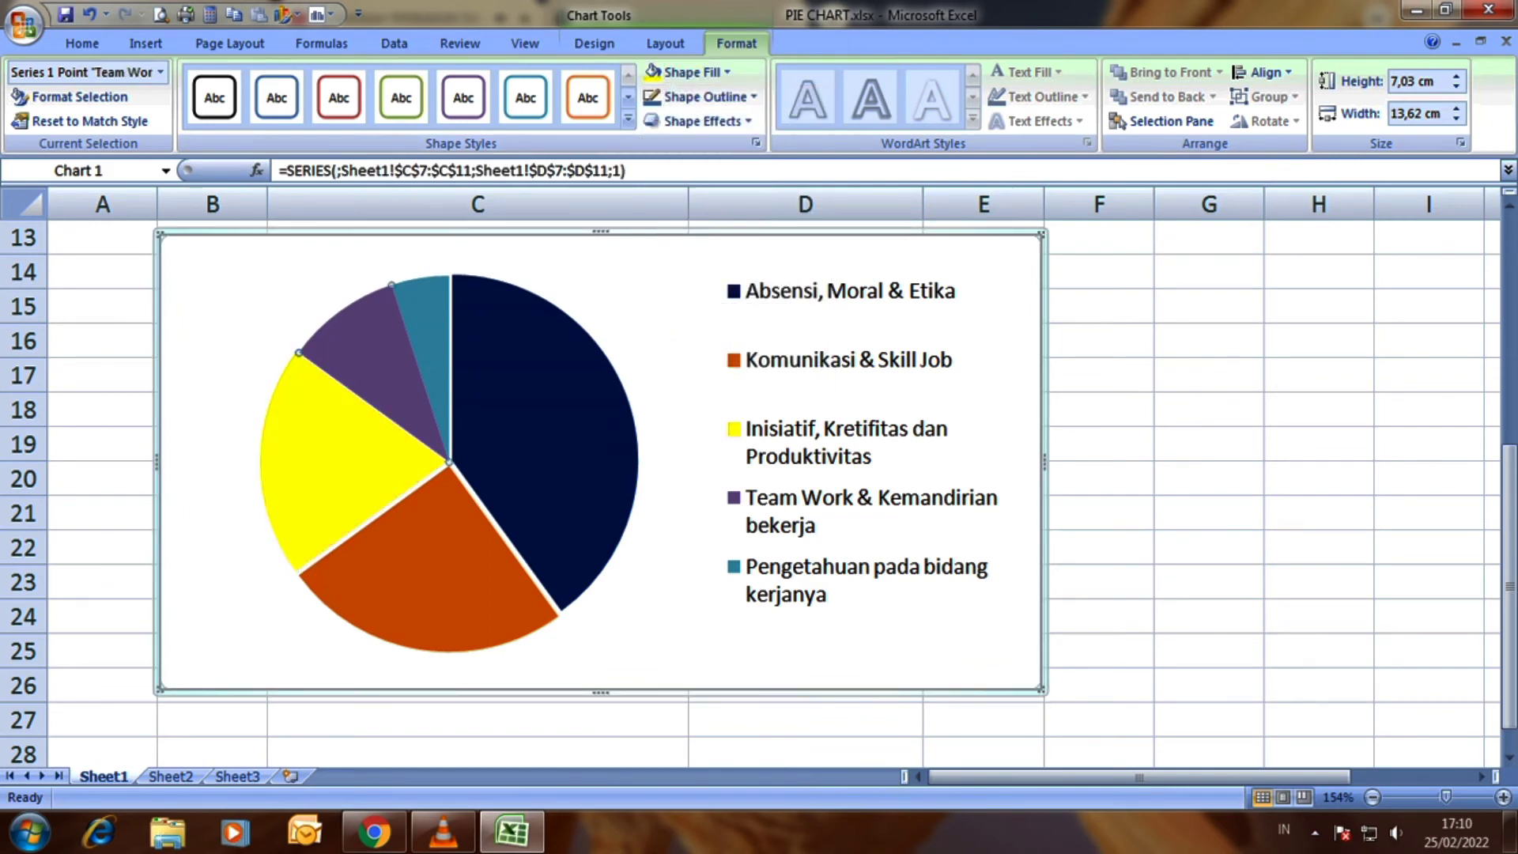
pyautogui.click(688, 72)
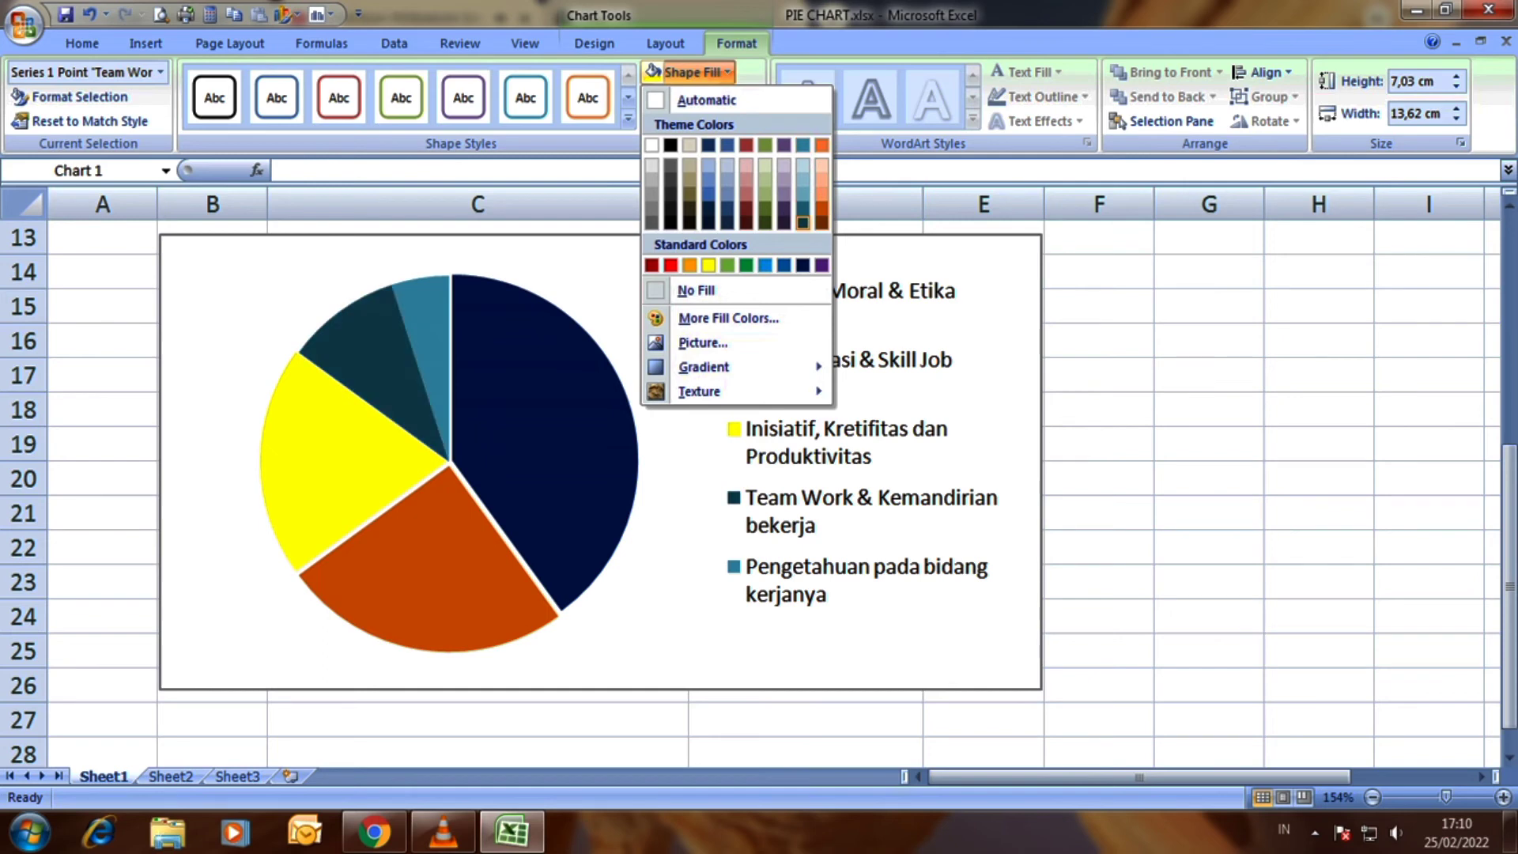
pyautogui.click(745, 265)
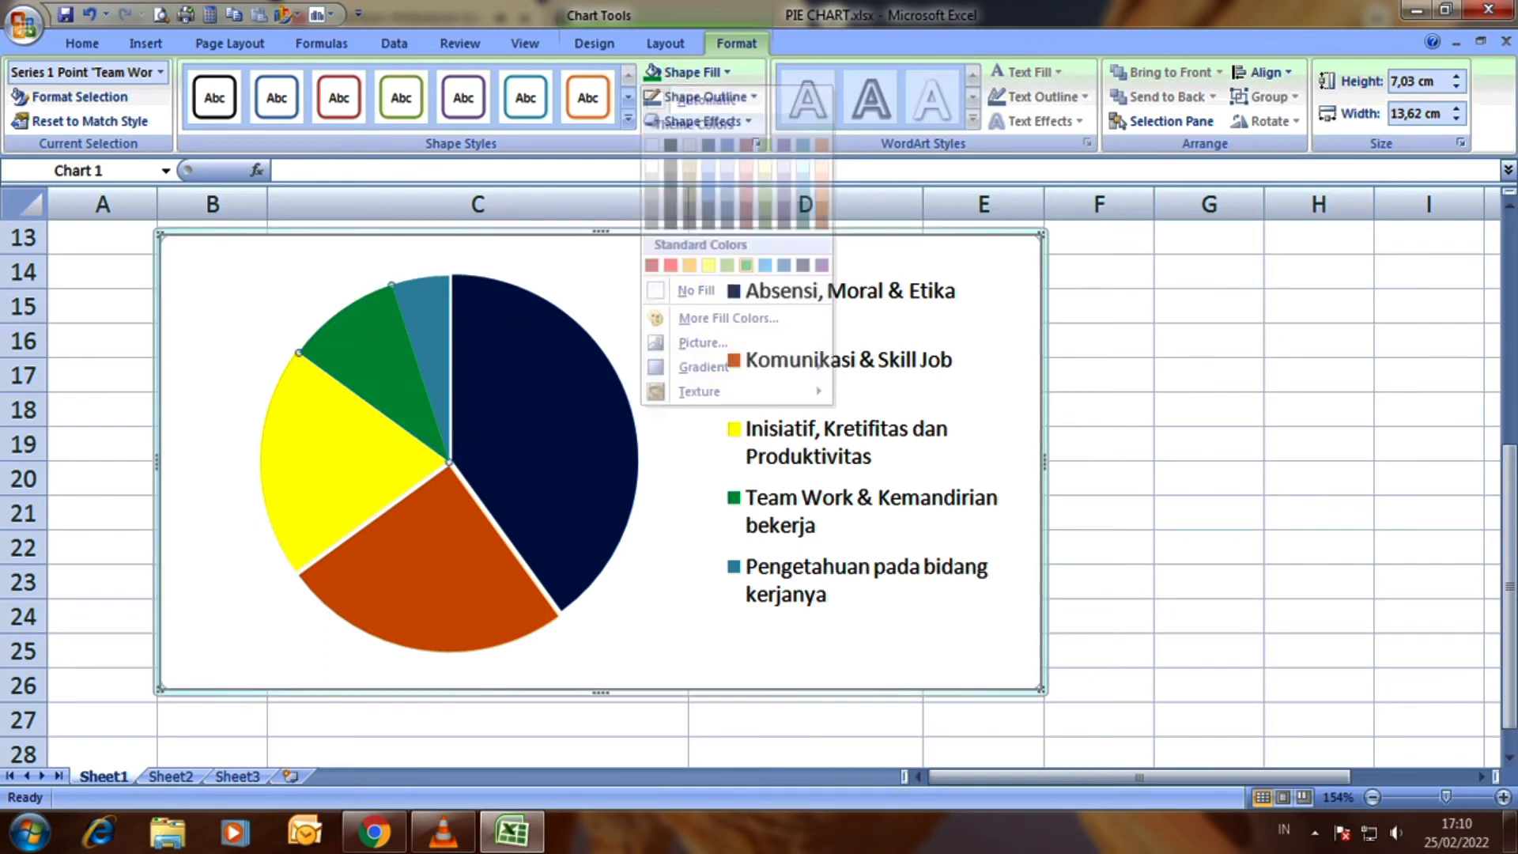
pyautogui.click(422, 309)
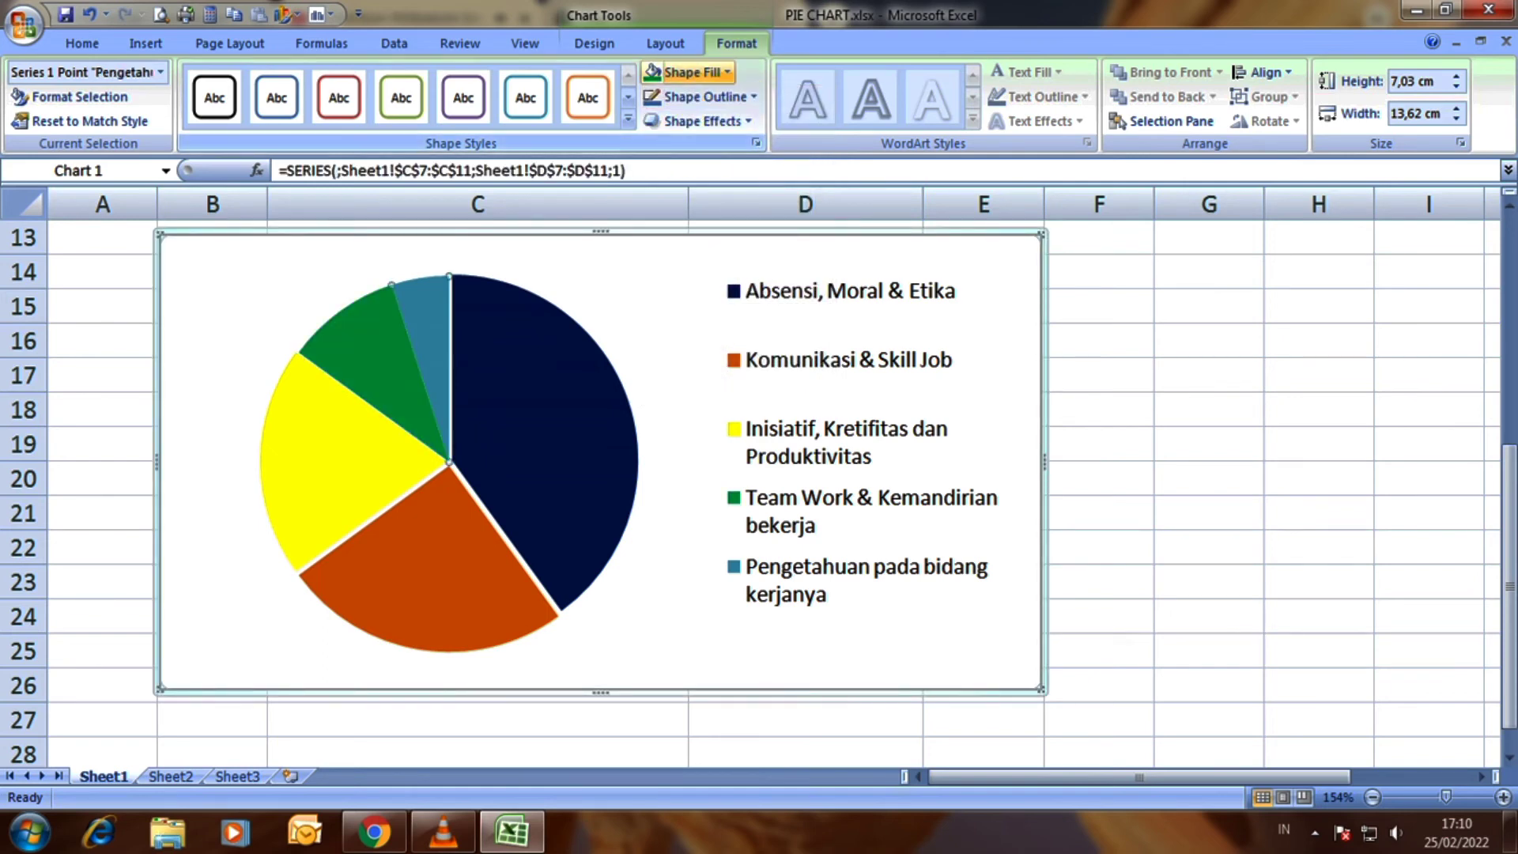
pyautogui.click(688, 72)
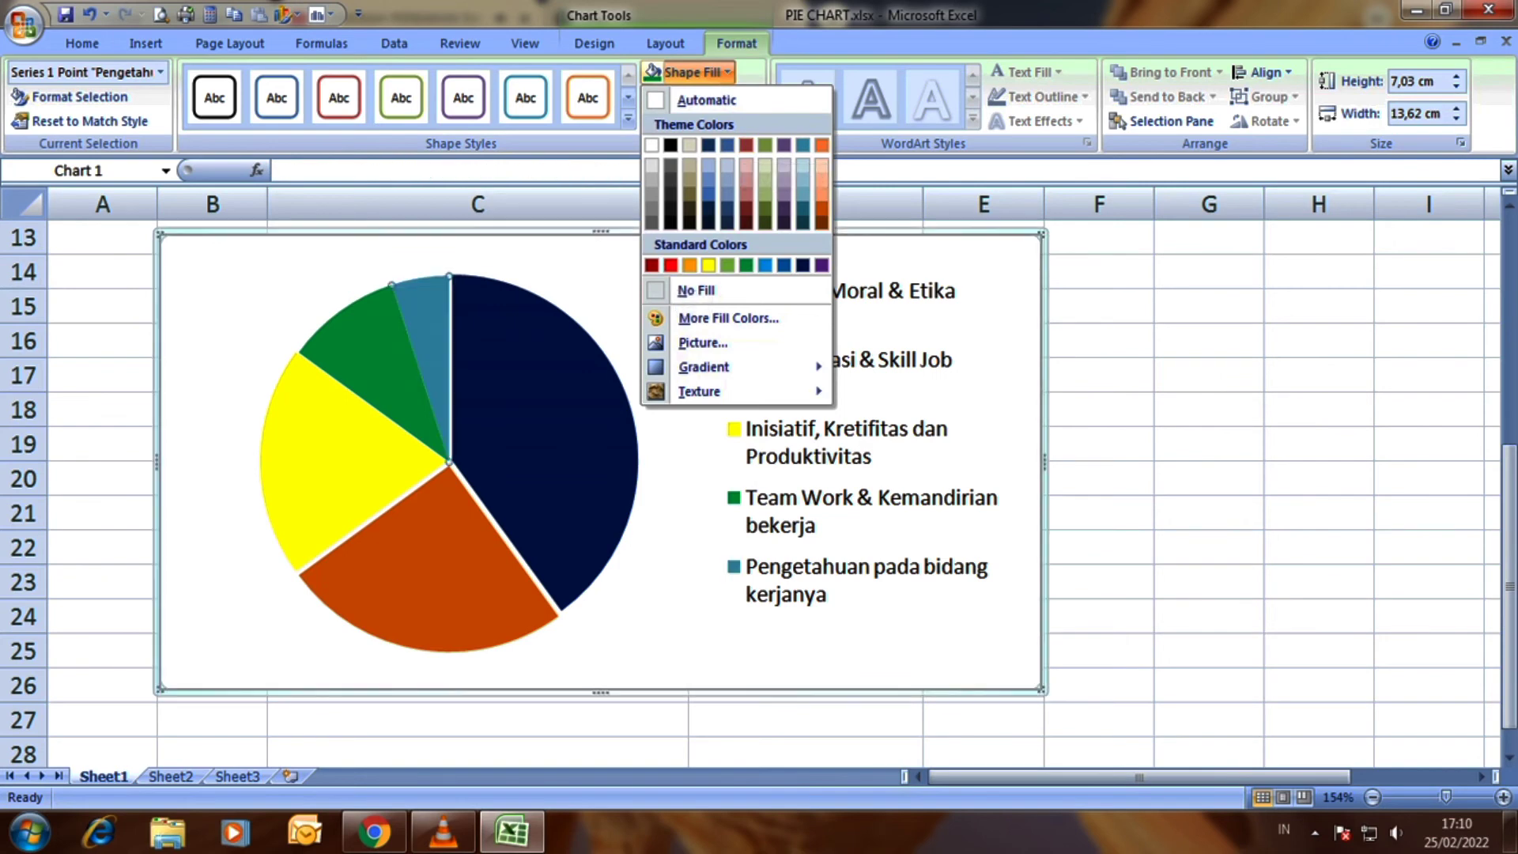
pyautogui.click(670, 265)
pyautogui.click(1209, 305)
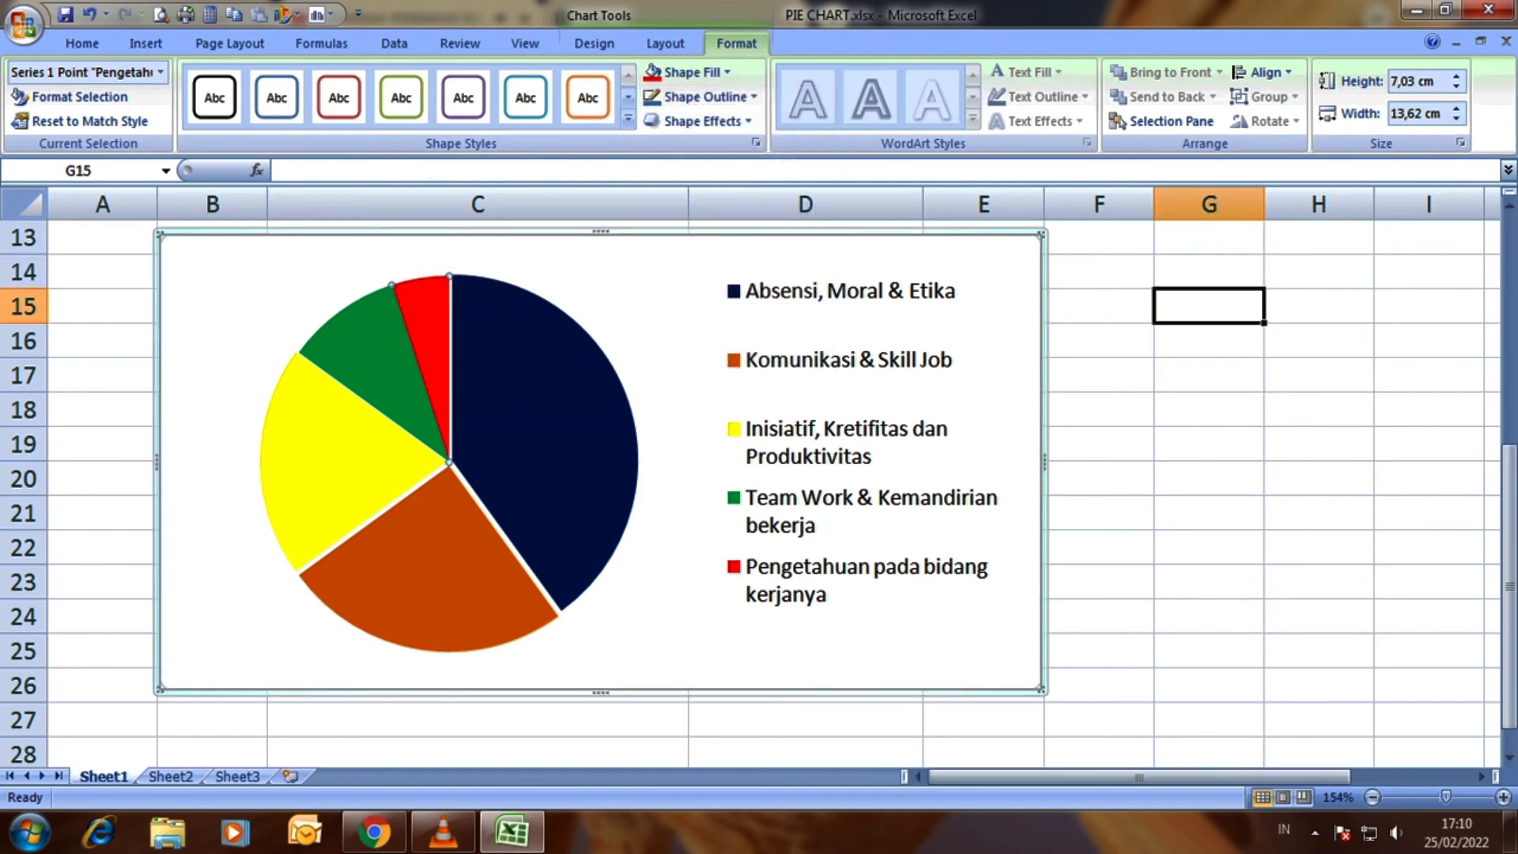
# Add a Centered Overlay Title to the pie chart
pyautogui.click(988, 648)
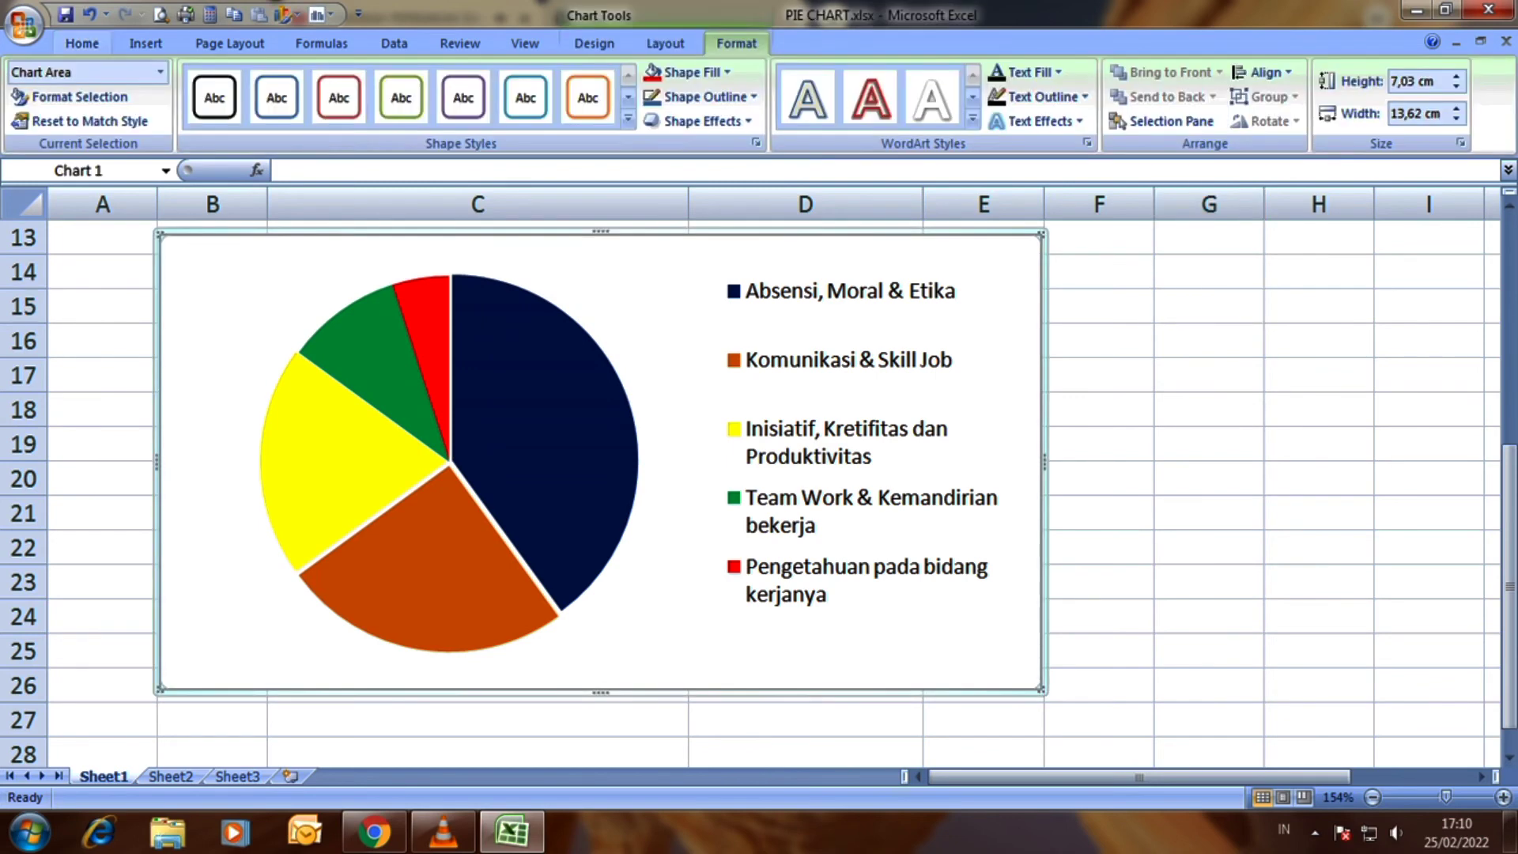
pyautogui.click(665, 44)
pyautogui.click(356, 91)
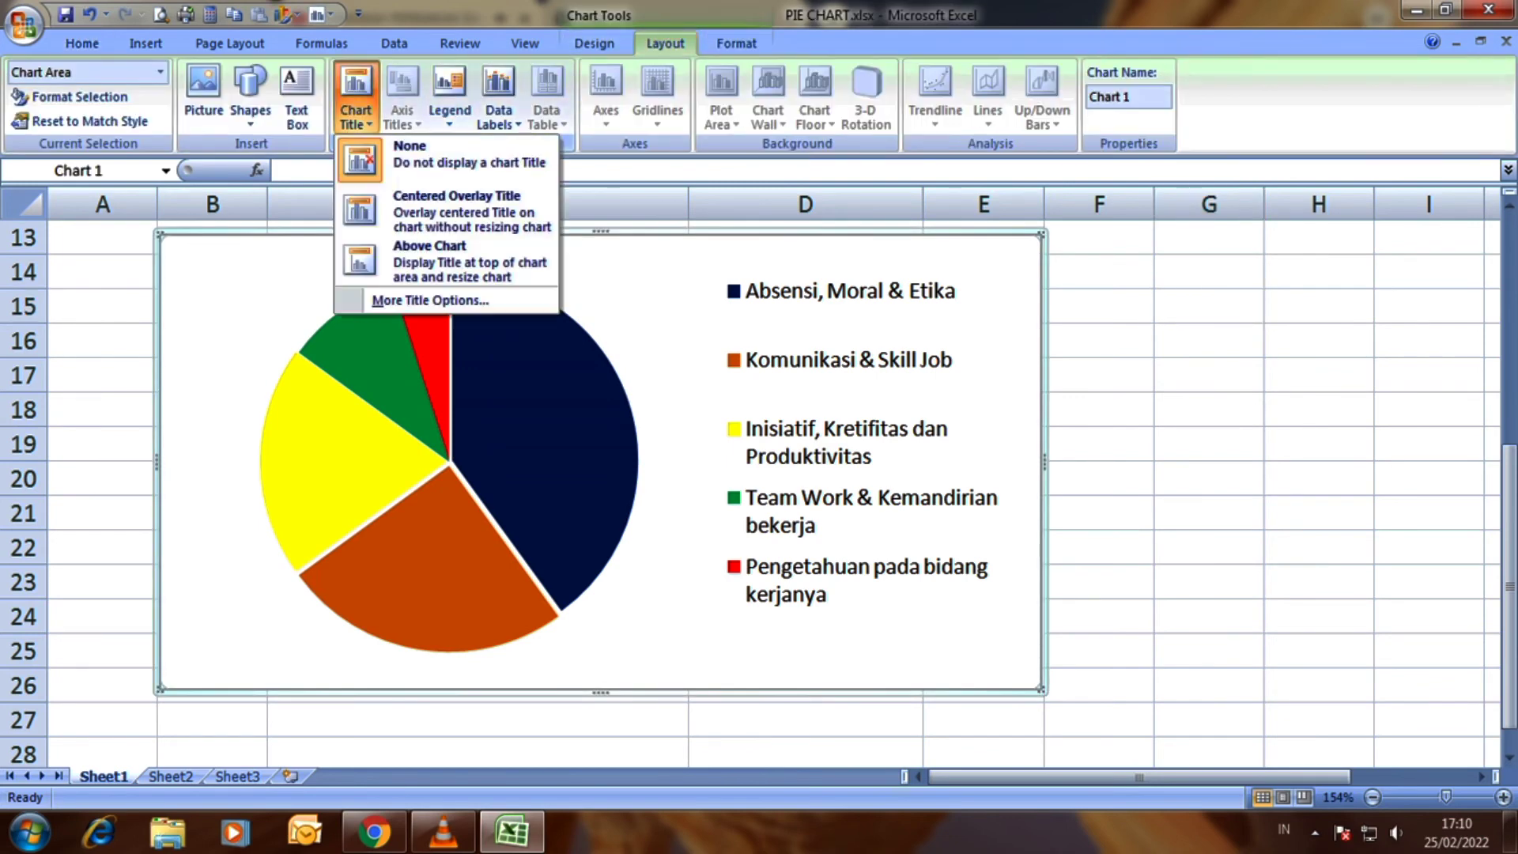
pyautogui.click(418, 207)
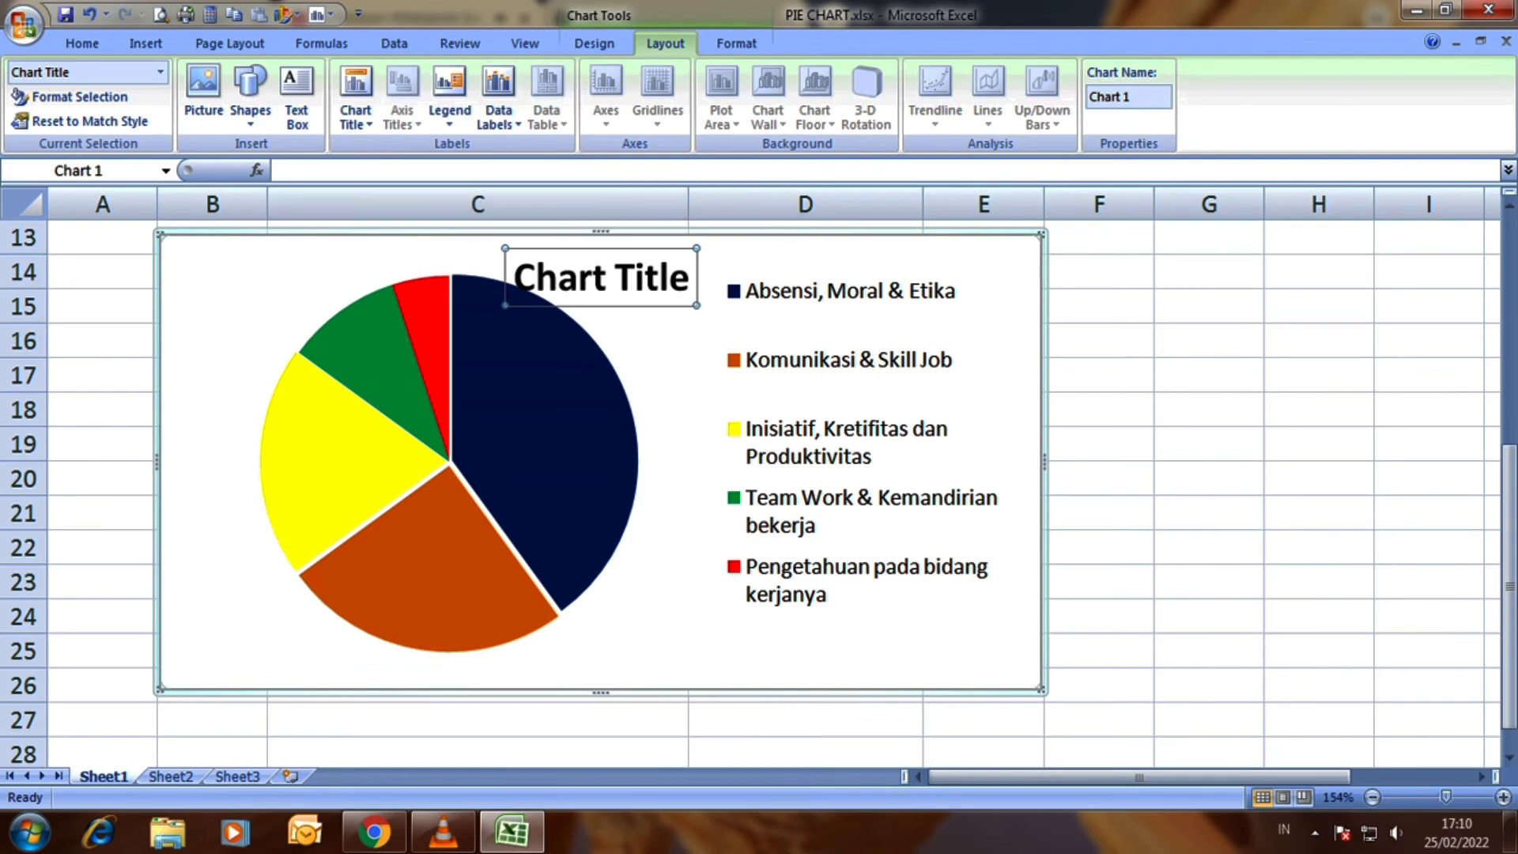
# Resize and reposition the pie plot area, and move the legend below the title near the pie
pyautogui.click(273, 289)
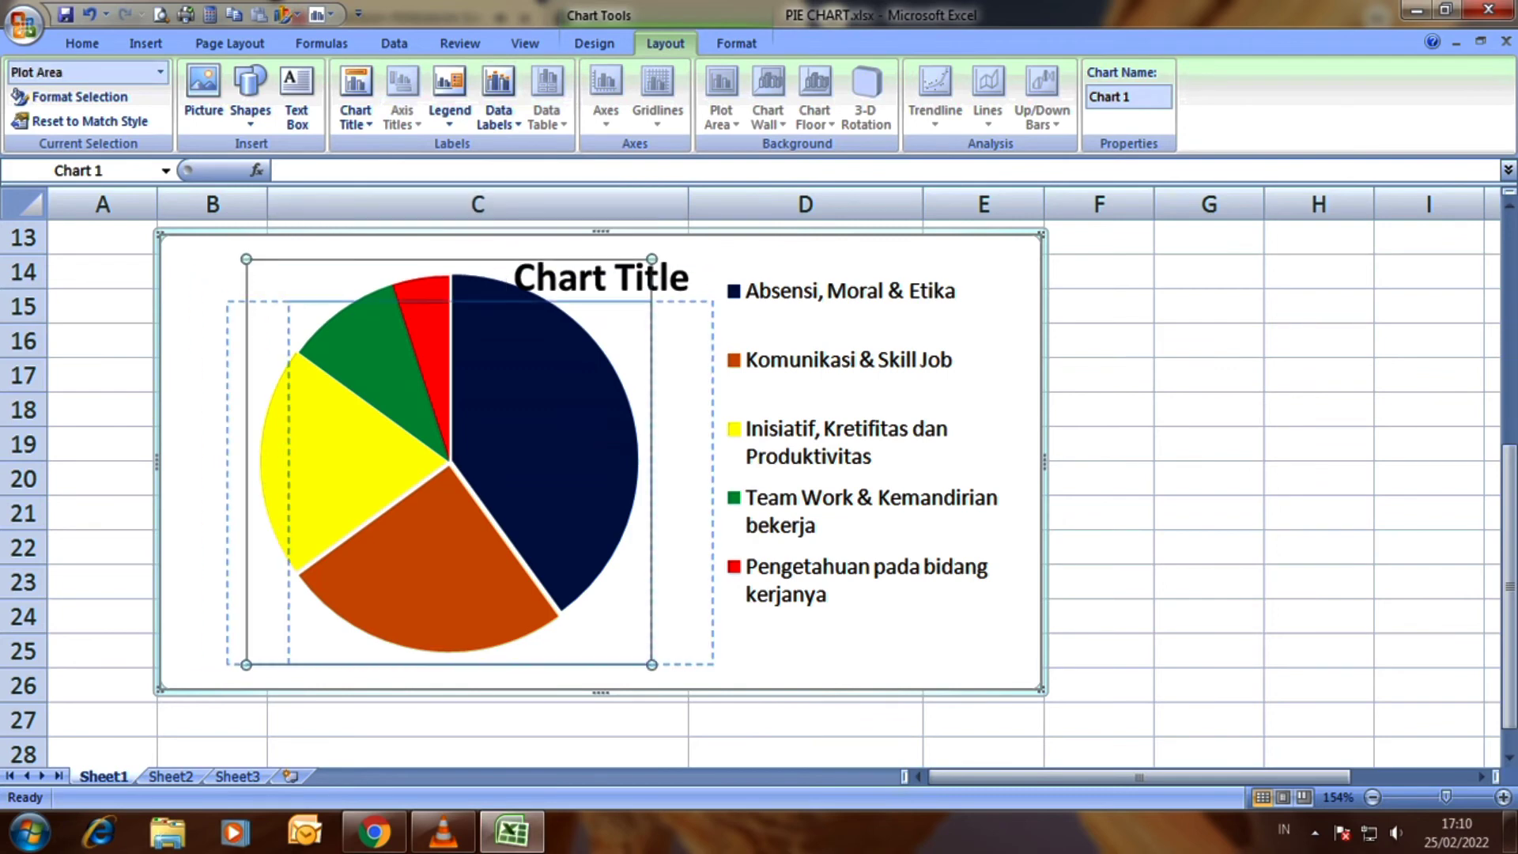
pyautogui.moveTo(246, 259); pyautogui.dragTo(287, 301)
pyautogui.moveTo(651, 301); pyautogui.dragTo(537, 348)
pyautogui.click(846, 360)
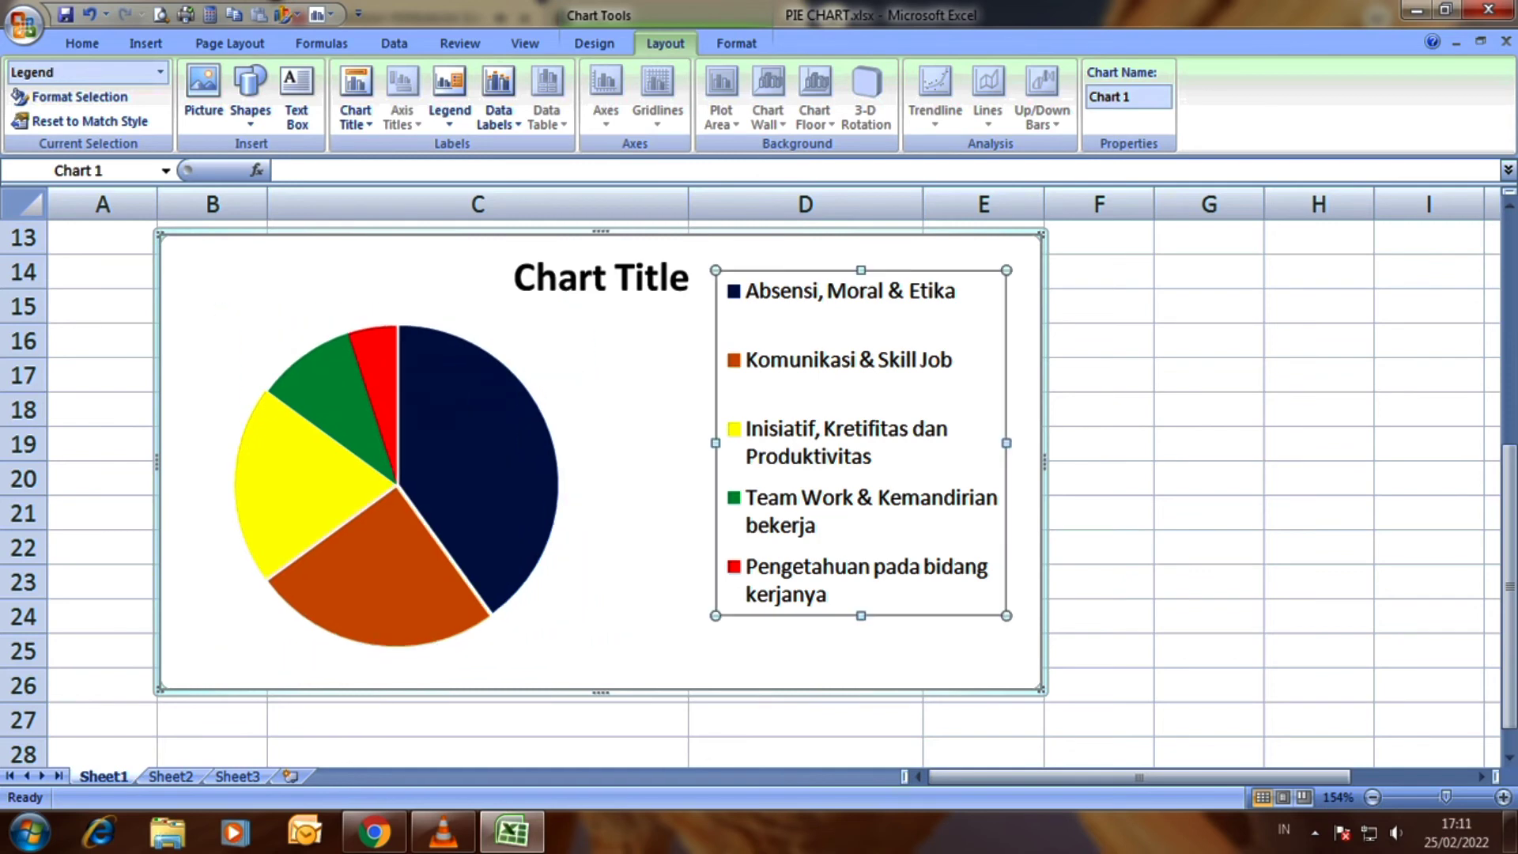
pyautogui.click(846, 360)
pyautogui.moveTo(938, 435); pyautogui.dragTo(933, 472)
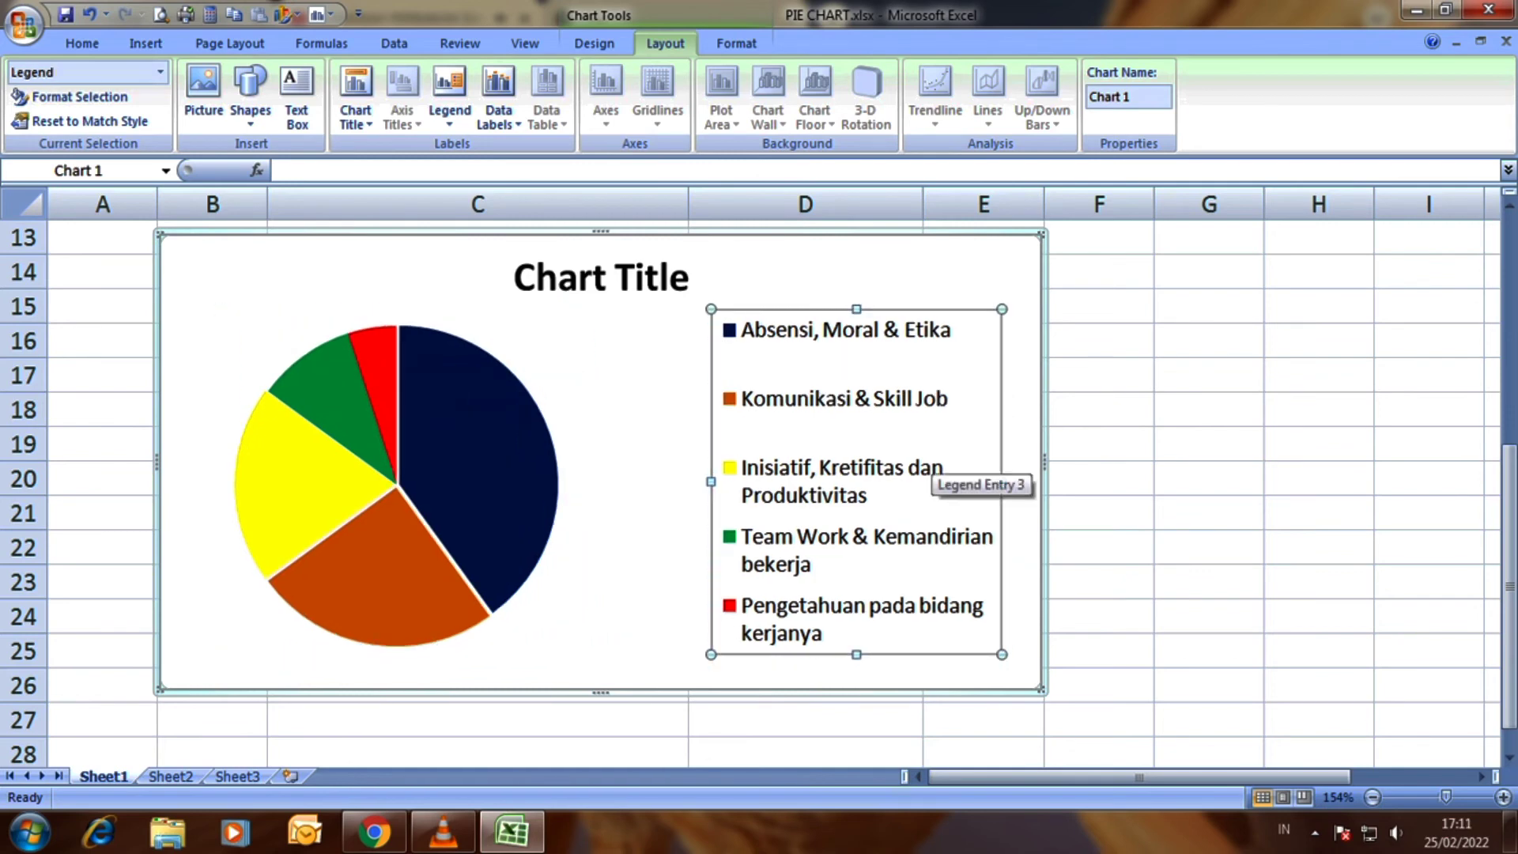
pyautogui.click(474, 474)
pyautogui.click(475, 475)
pyautogui.click(554, 632)
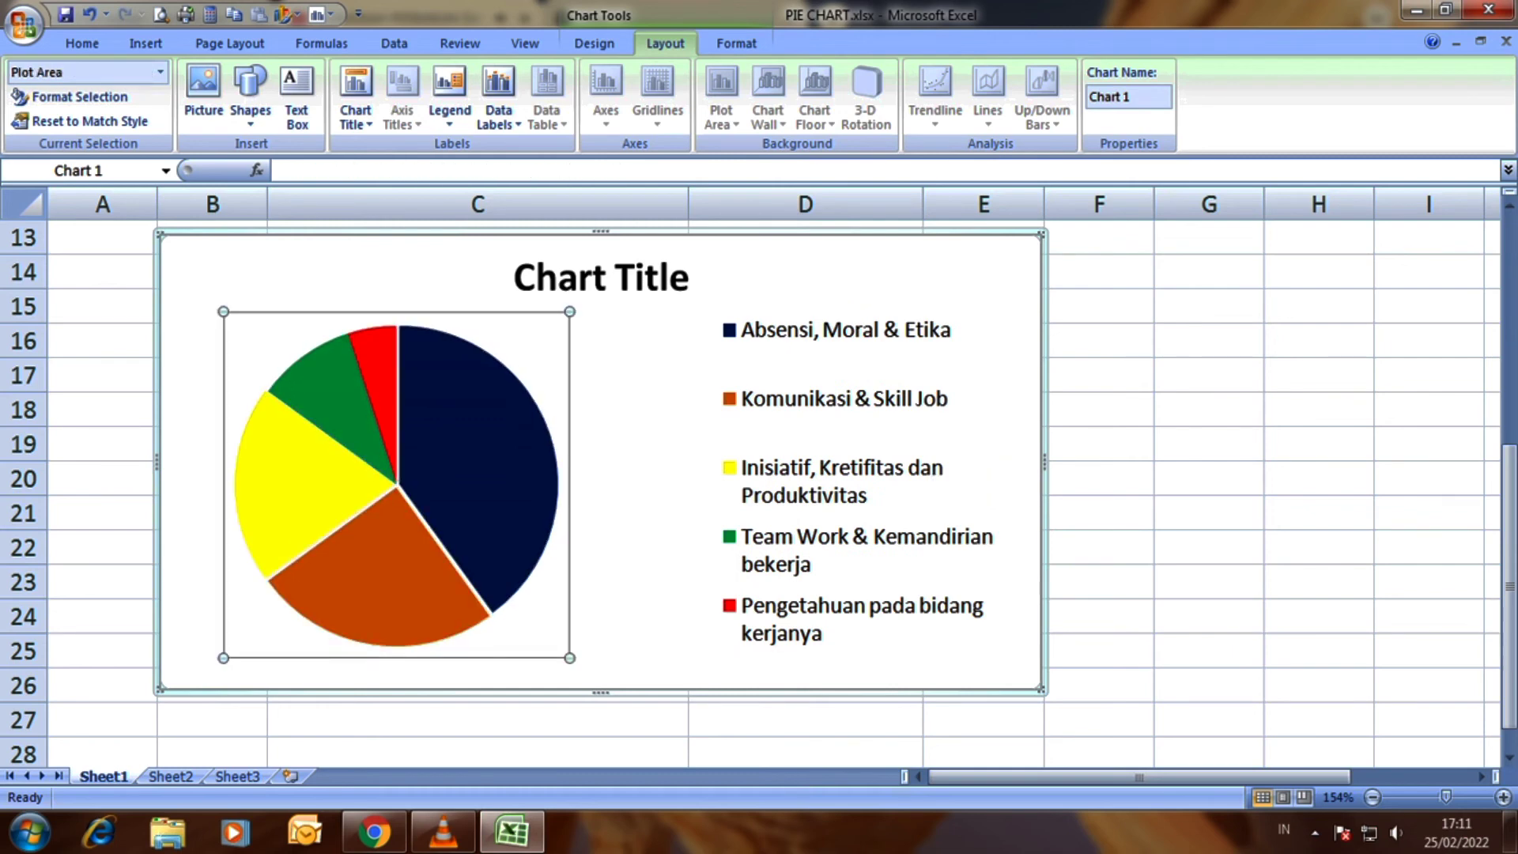
pyautogui.moveTo(569, 658); pyautogui.dragTo(587, 676)
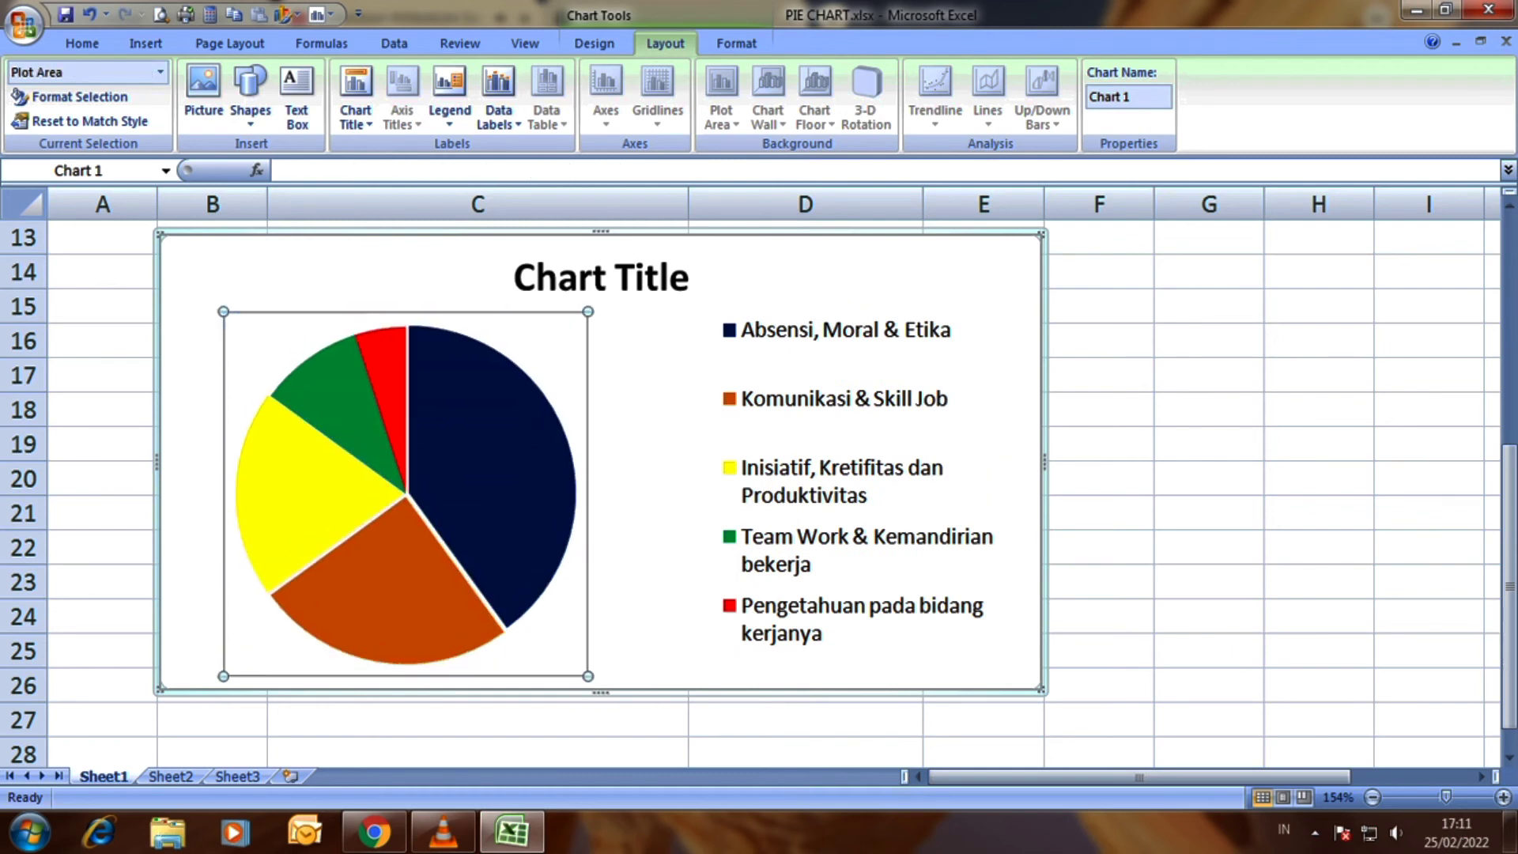
pyautogui.click(854, 553)
pyautogui.moveTo(853, 553); pyautogui.dragTo(812, 556)
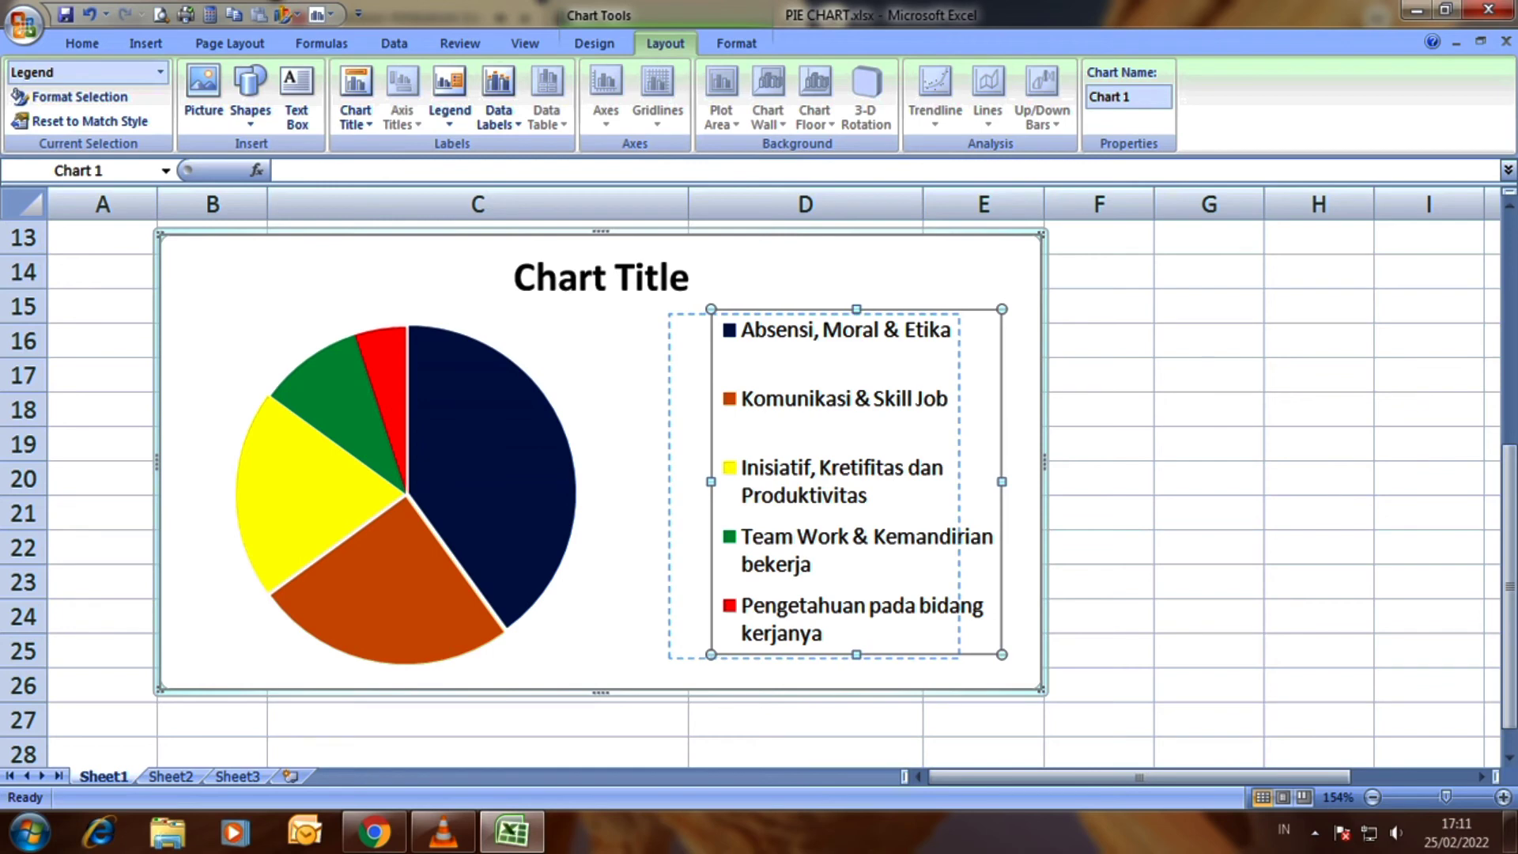
# Set the legend text to size 12 and widen the legend
pyautogui.click(83, 43)
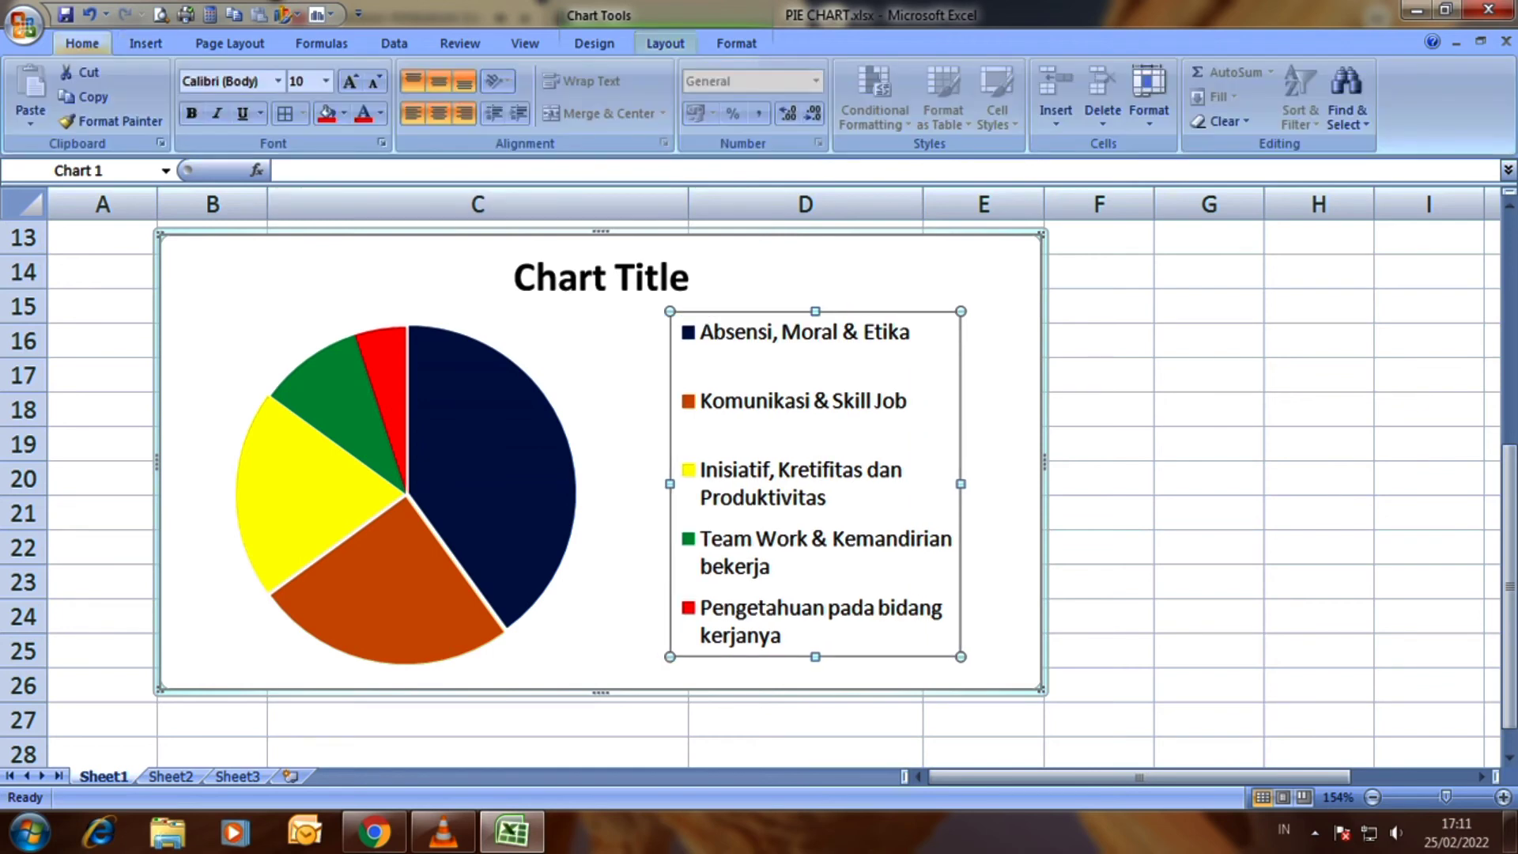
pyautogui.click(326, 80)
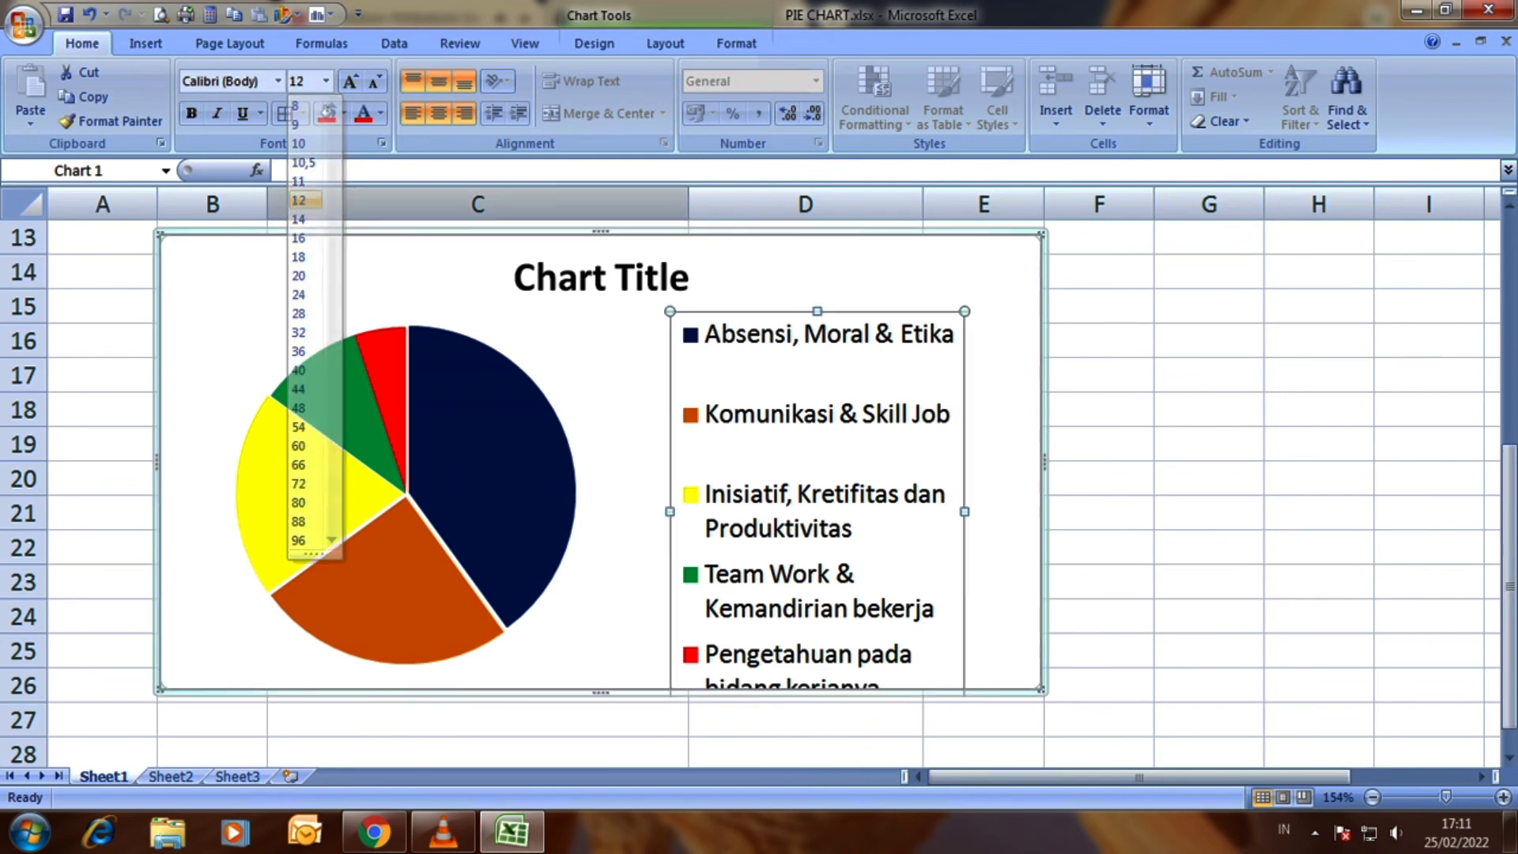
pyautogui.click(301, 200)
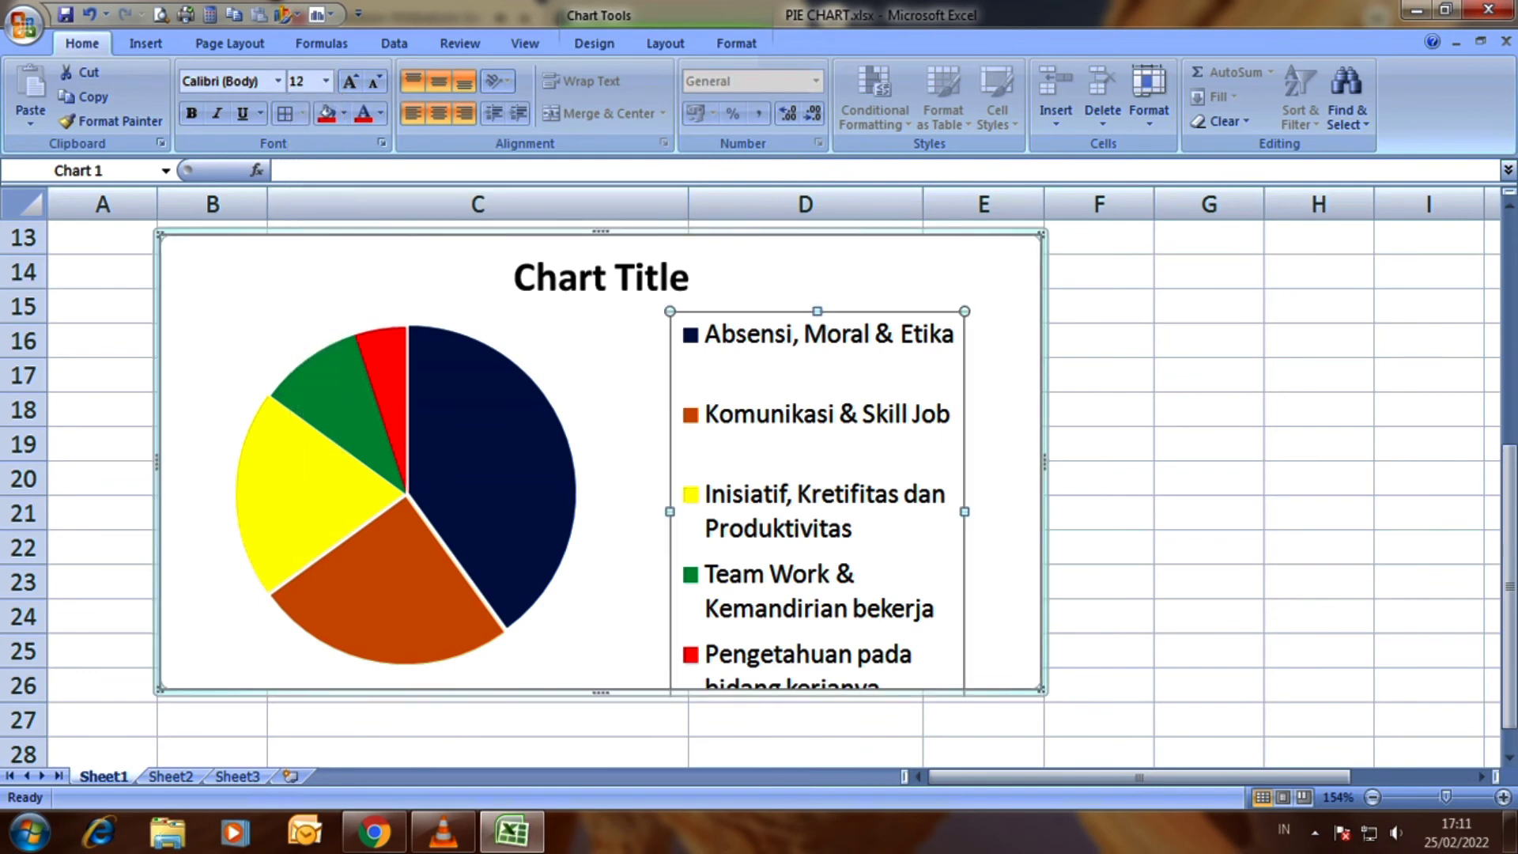
pyautogui.moveTo(964, 311); pyautogui.dragTo(1010, 311)
# Replace the placeholder chart title with the text 'KRITERIA PENILAIN PRES'
pyautogui.click(1209, 478)
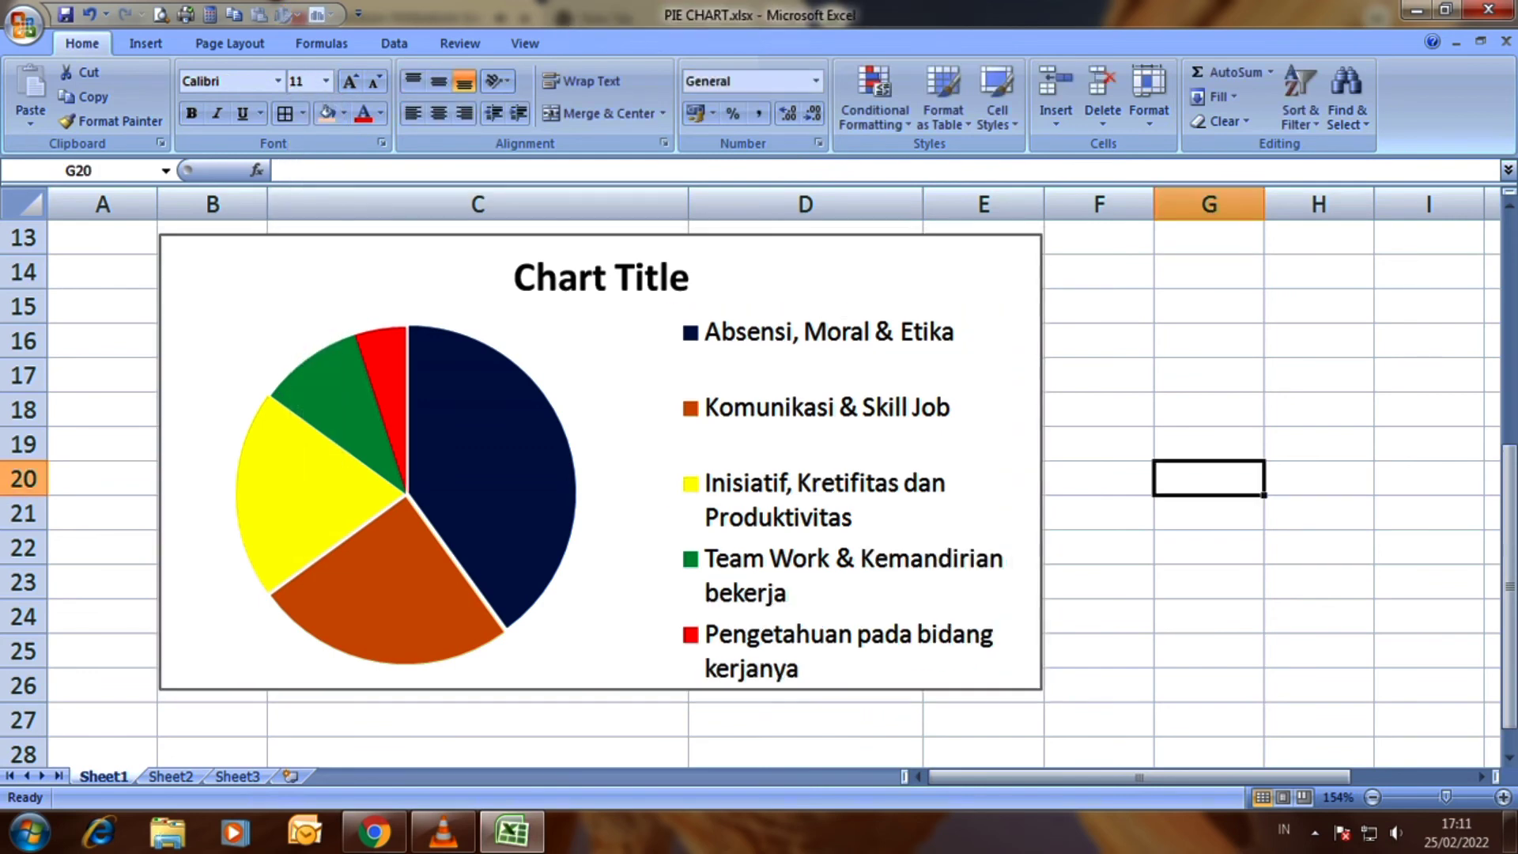
pyautogui.click(590, 277)
pyautogui.click(590, 277)
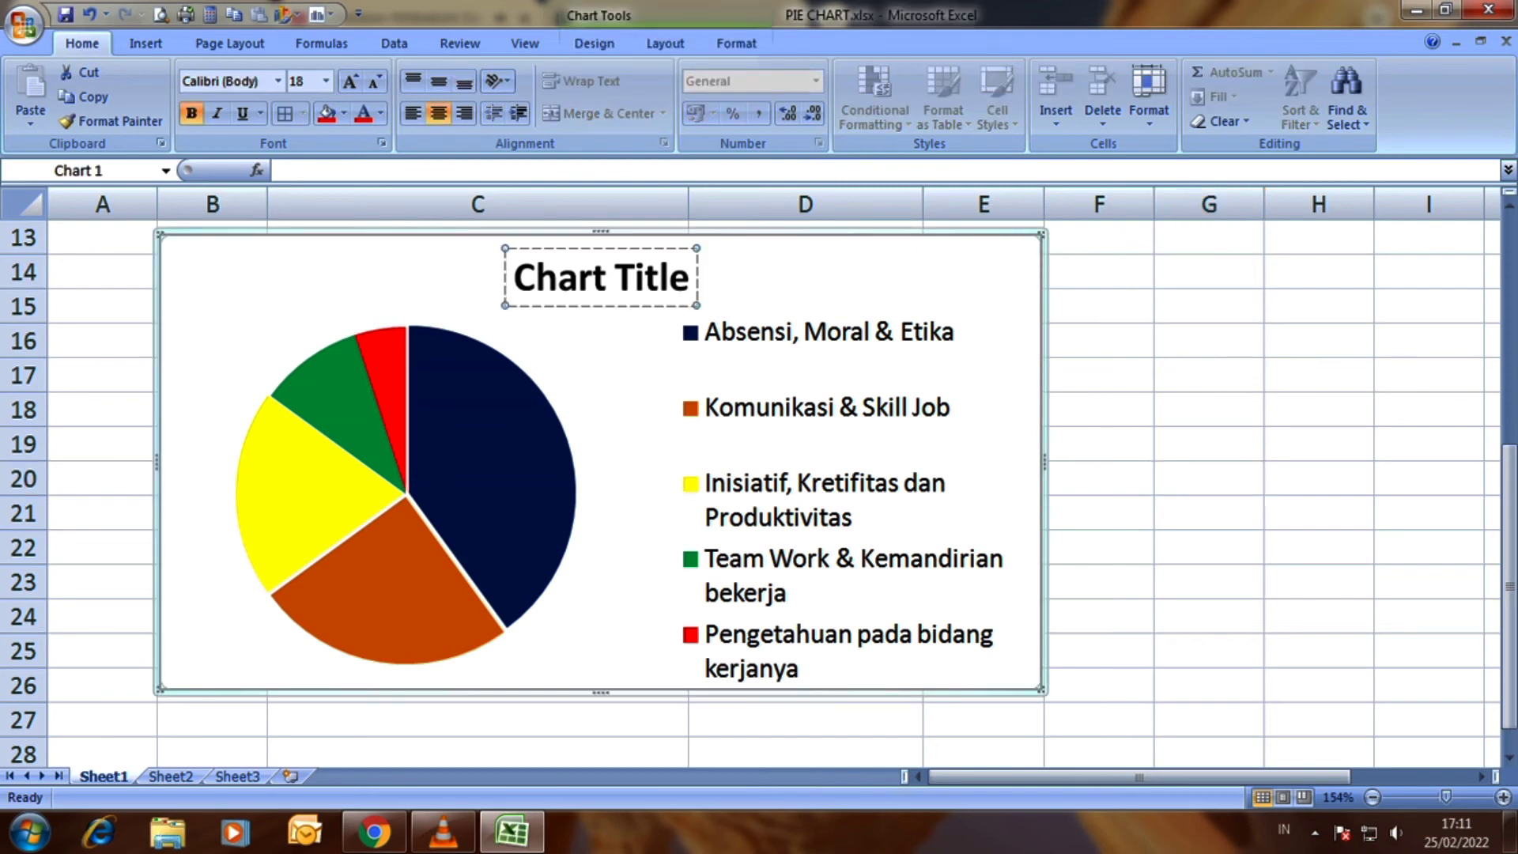
pyautogui.press('BackSpace')
pyautogui.press('BackSpace')
pyautogui.press('BackSpace')
pyautogui.press('BackSpace')
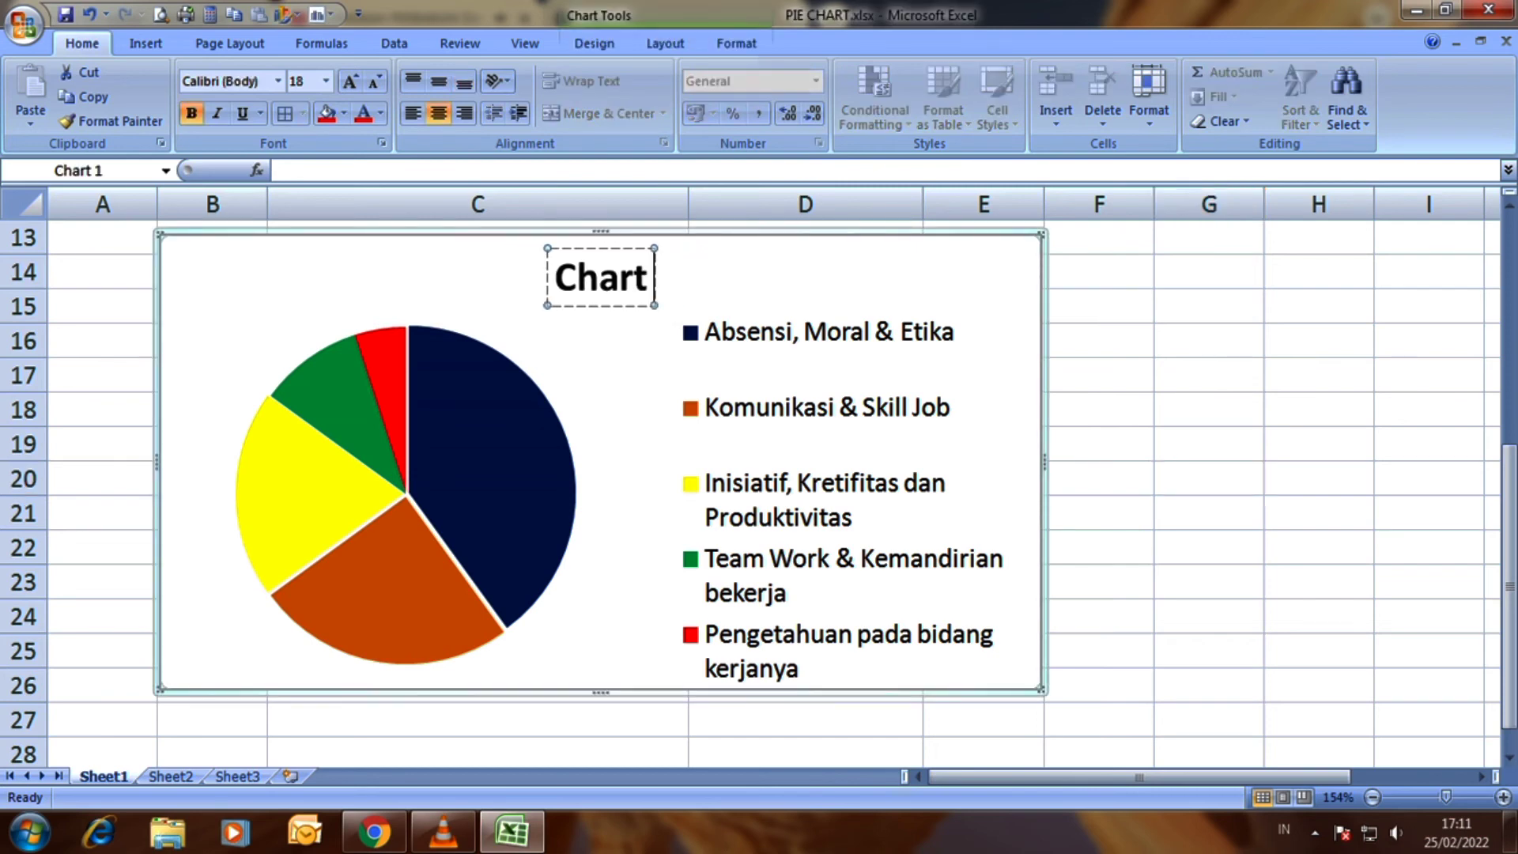
pyautogui.press('BackSpace')
pyautogui.press('BackSpace')
pyautogui.press('BackSpace')
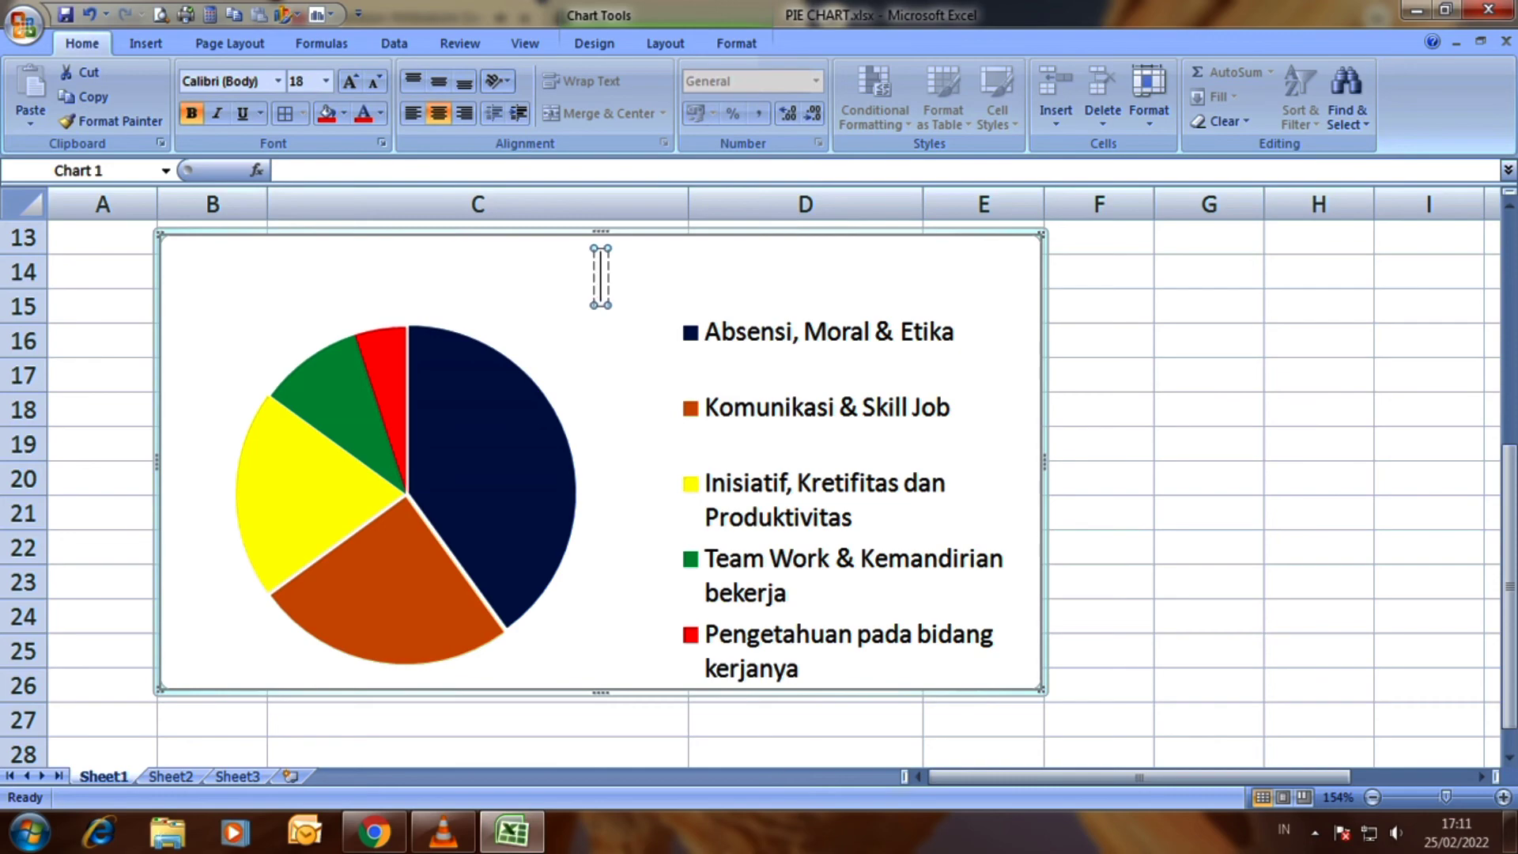
pyautogui.scroll(4, 759, 490)
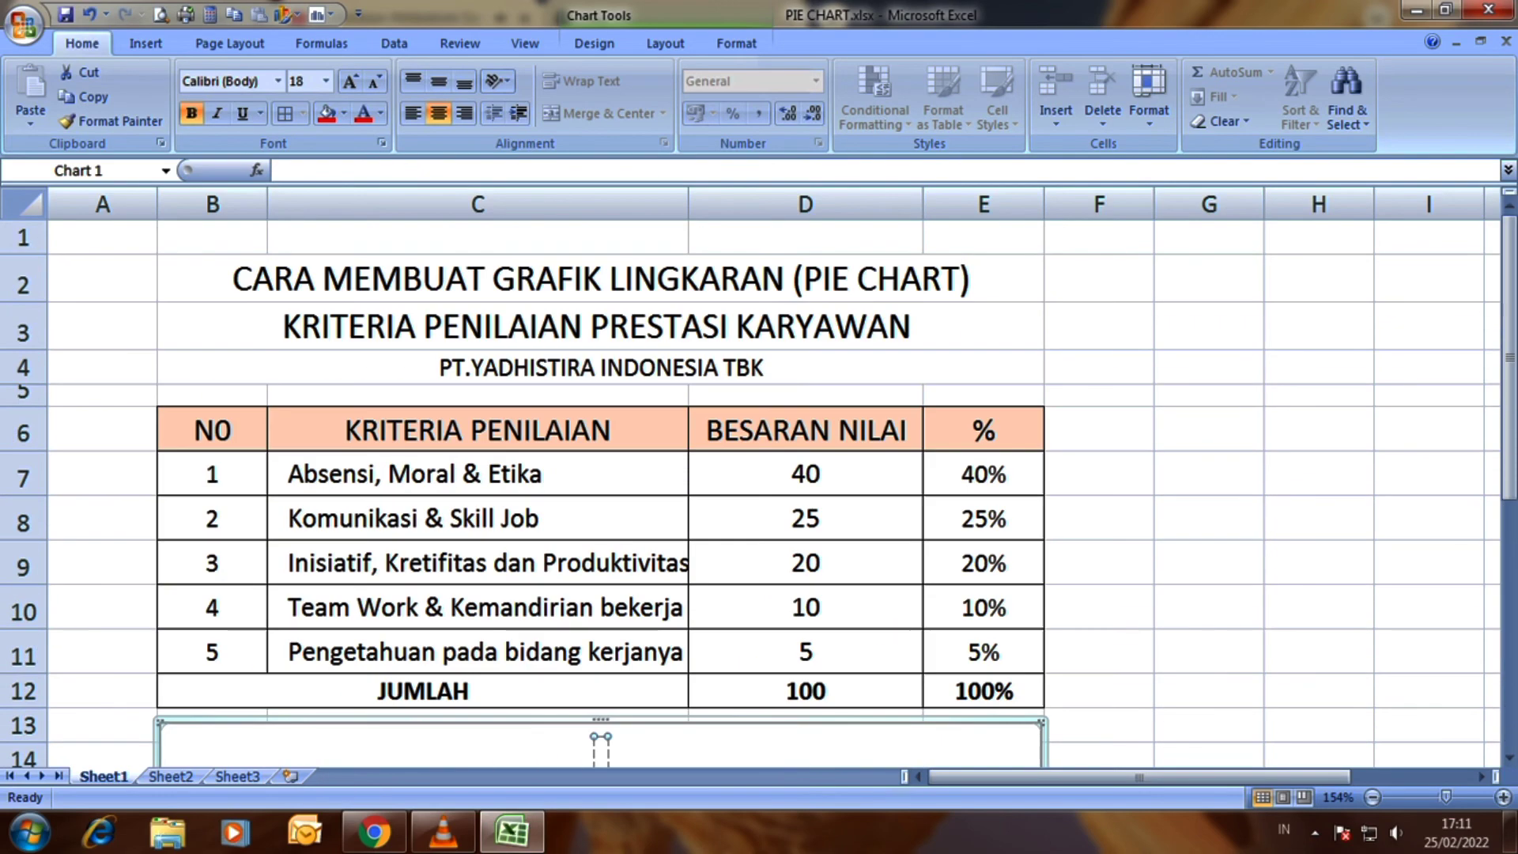
pyautogui.scroll(-3, 758, 490)
pyautogui.write('K')
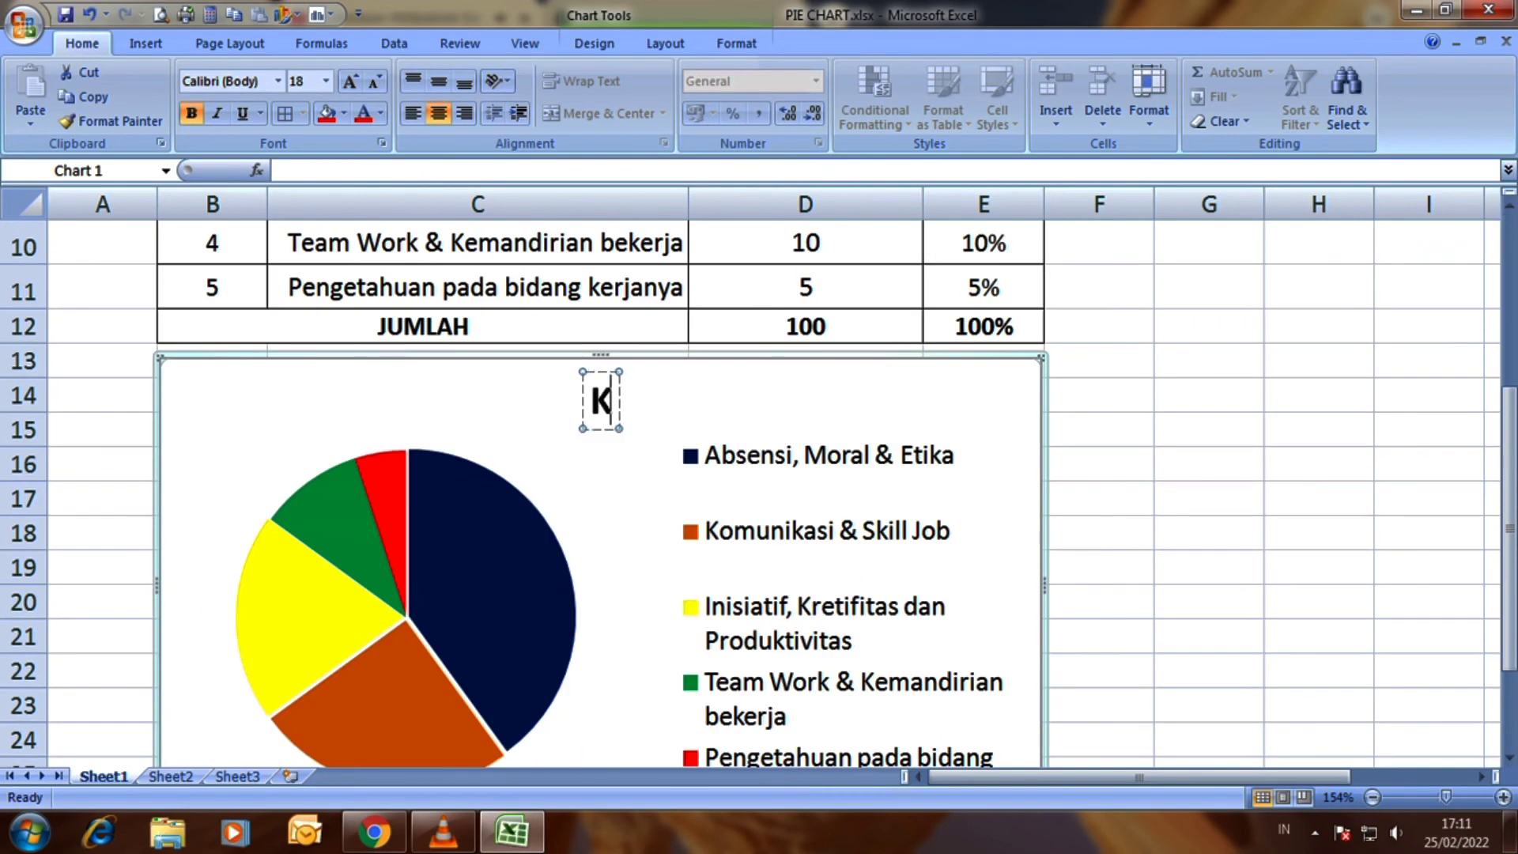
pyautogui.write('RITER')
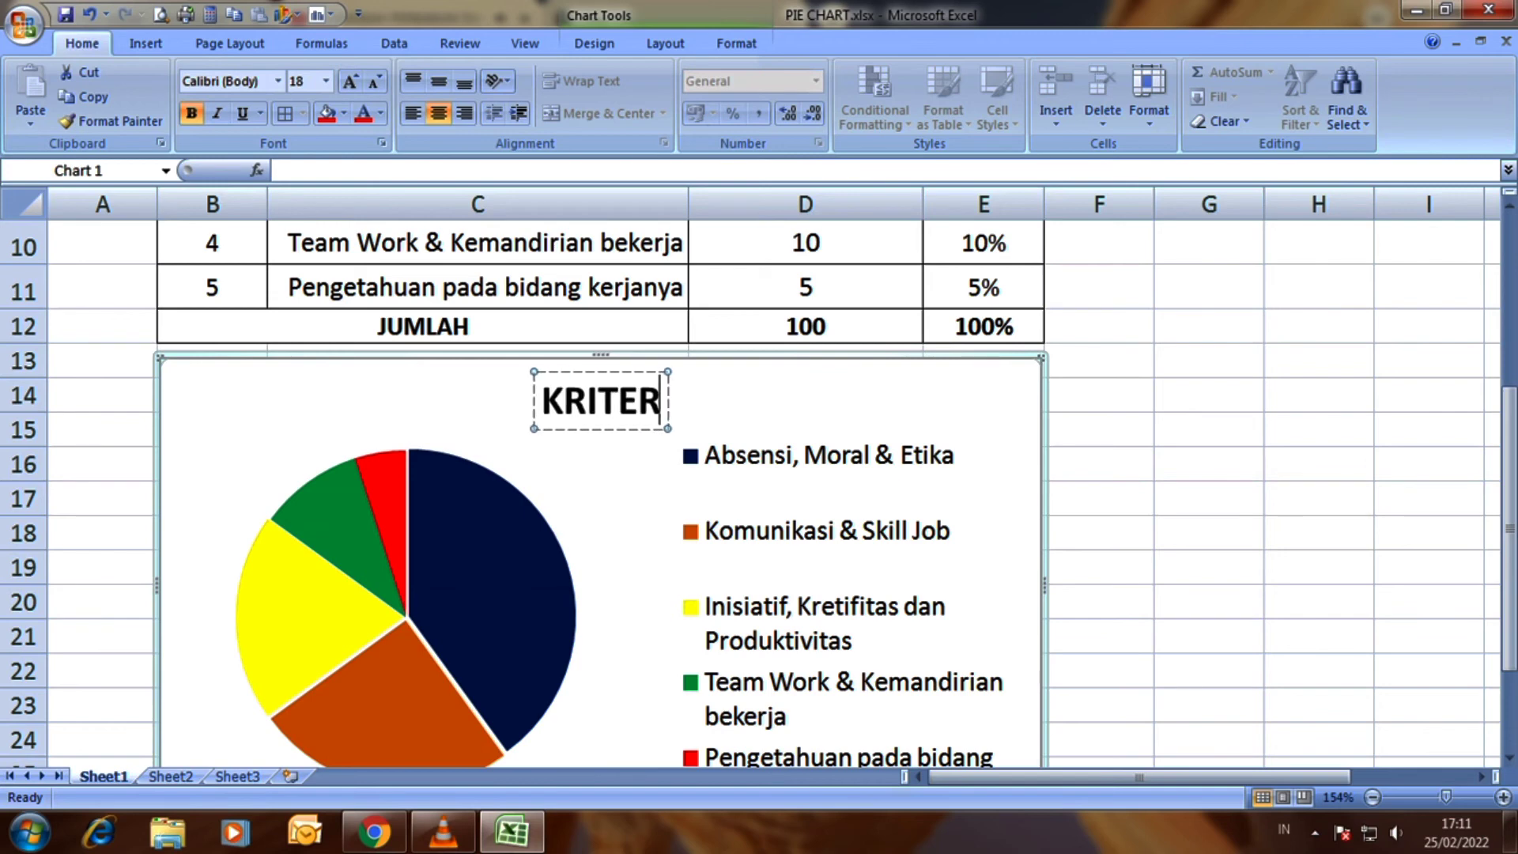
pyautogui.write('IA PEN')
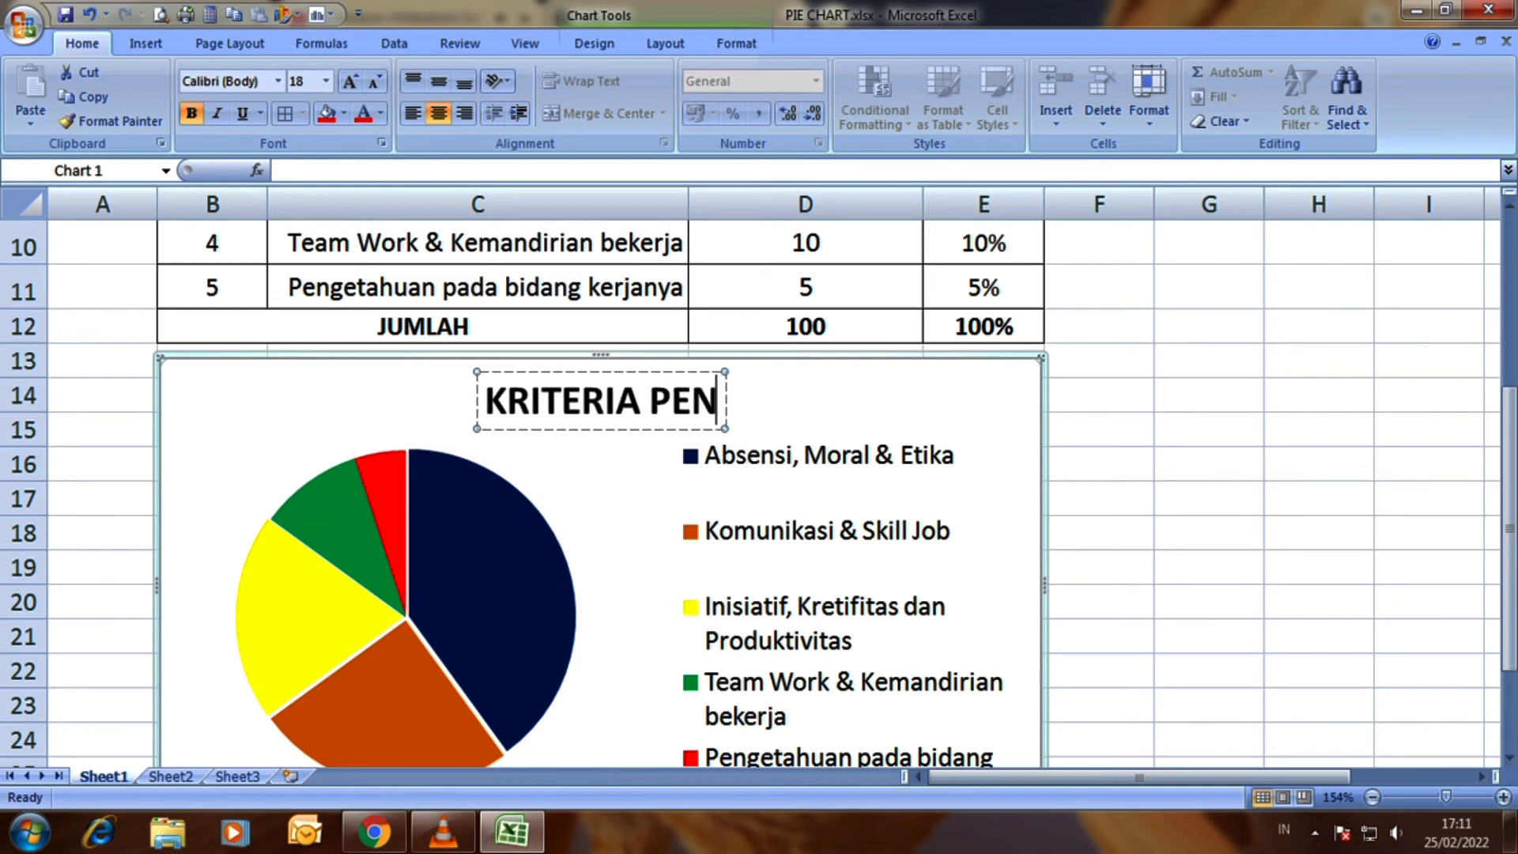
pyautogui.write('ILAIN')
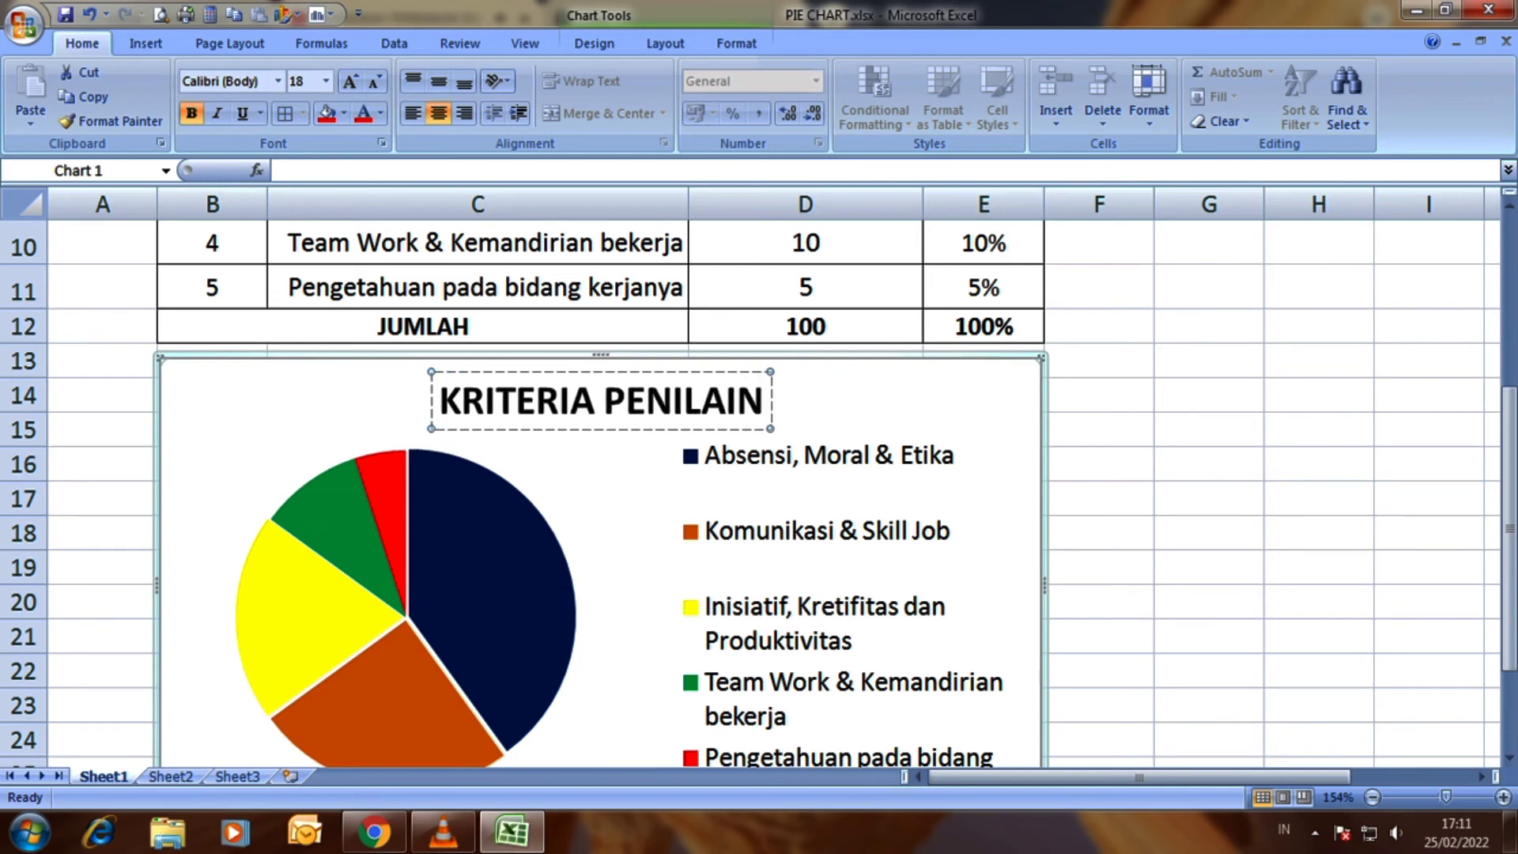
pyautogui.write(' PRES')
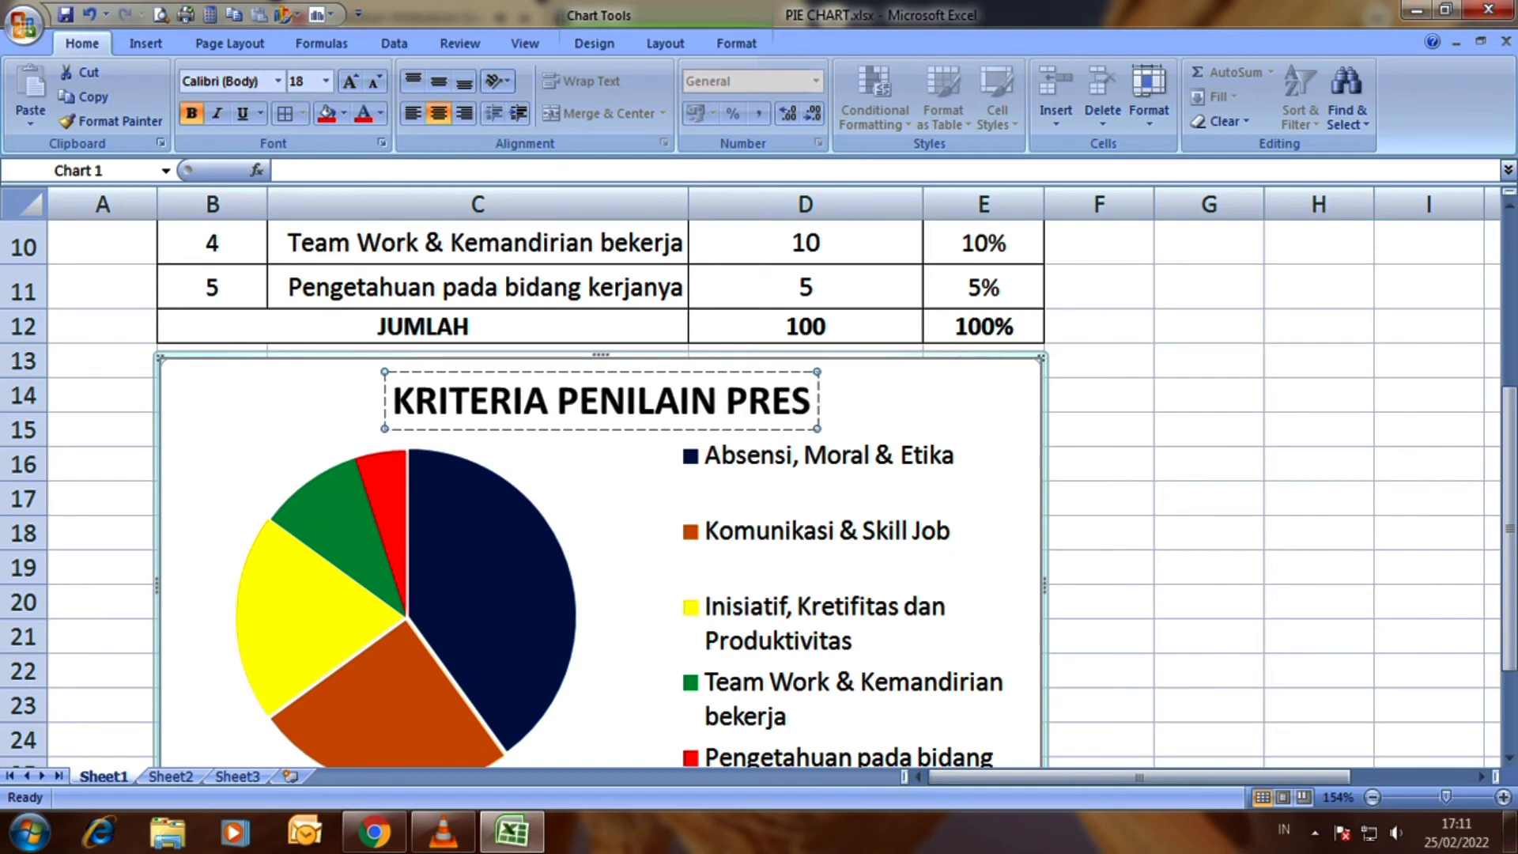
# Correct the title to read 'KRITERIA PENILAIAN KARYAWAN TERBAIK'
pyautogui.press('BackSpace')
pyautogui.press('BackSpace')
pyautogui.press('BackSpace')
pyautogui.press('BackSpace')
pyautogui.press('BackSpace')
pyautogui.press('BackSpace')
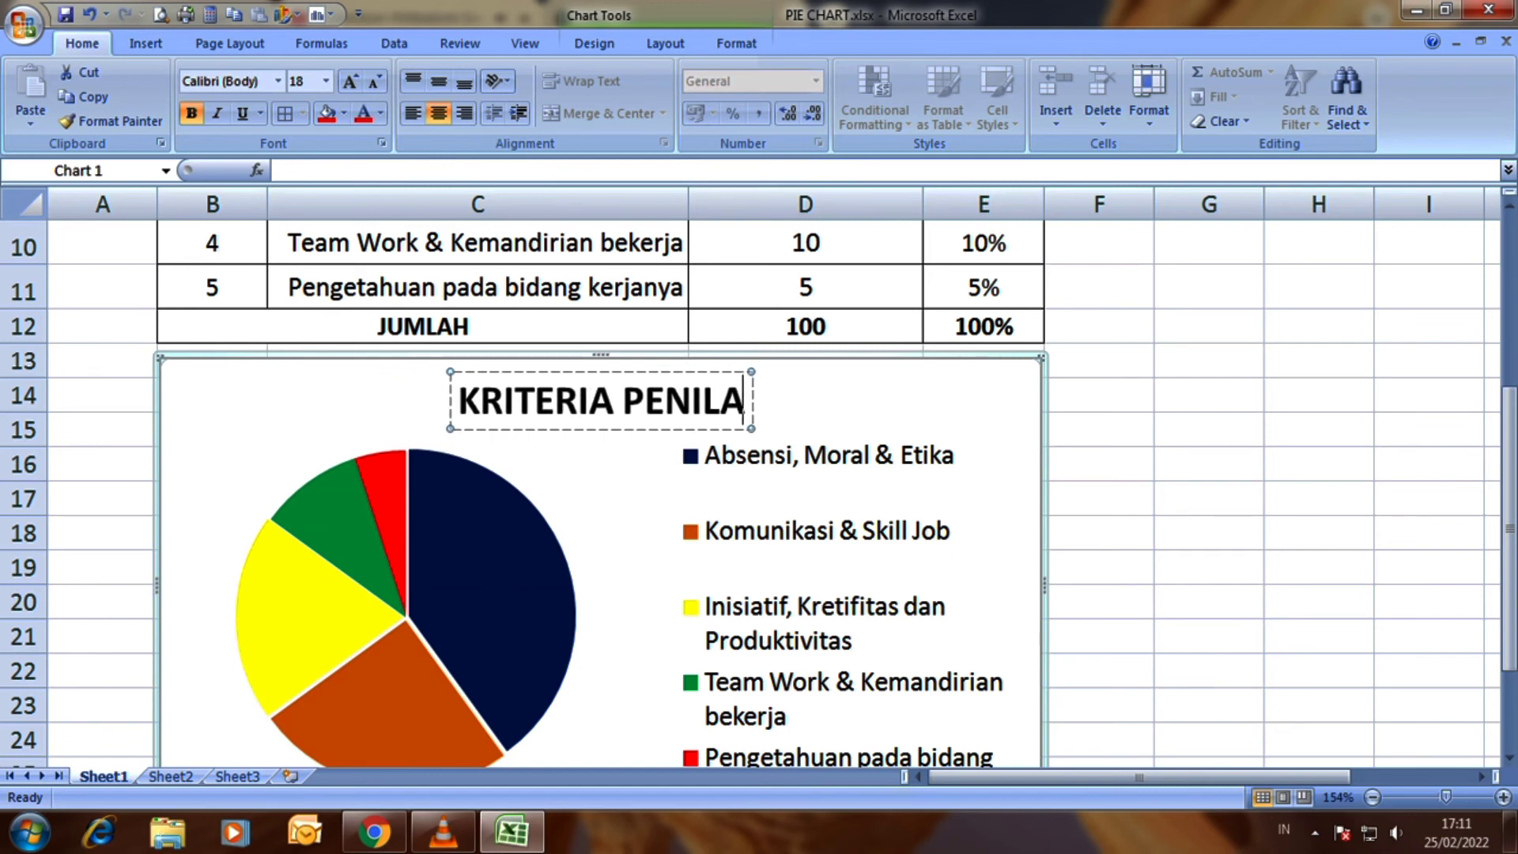
pyautogui.write('IAN')
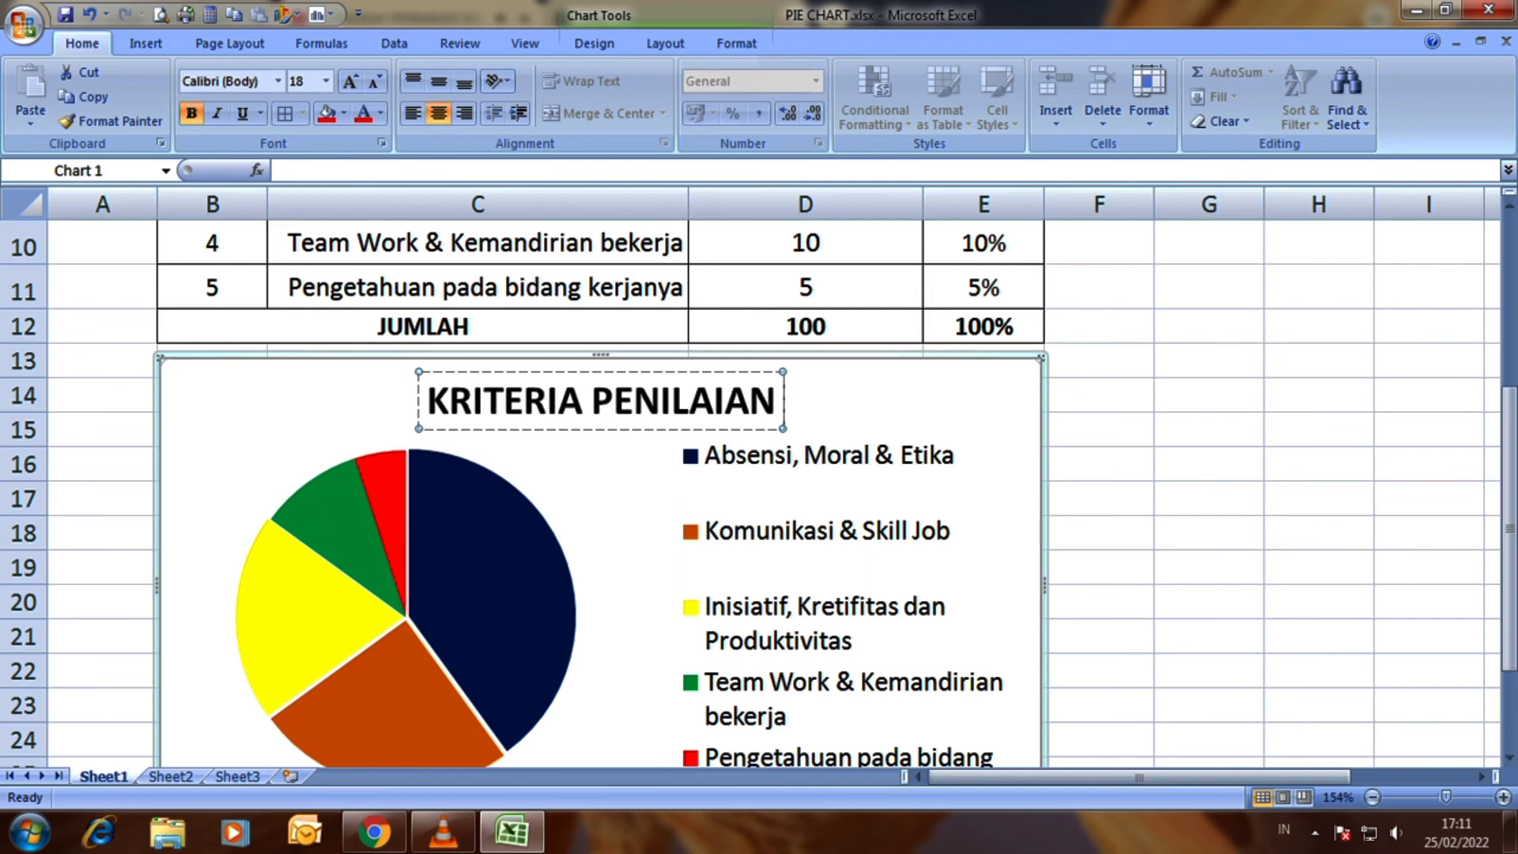
pyautogui.write(' PRESTAS')
pyautogui.press('BackSpace')
pyautogui.press('BackSpace')
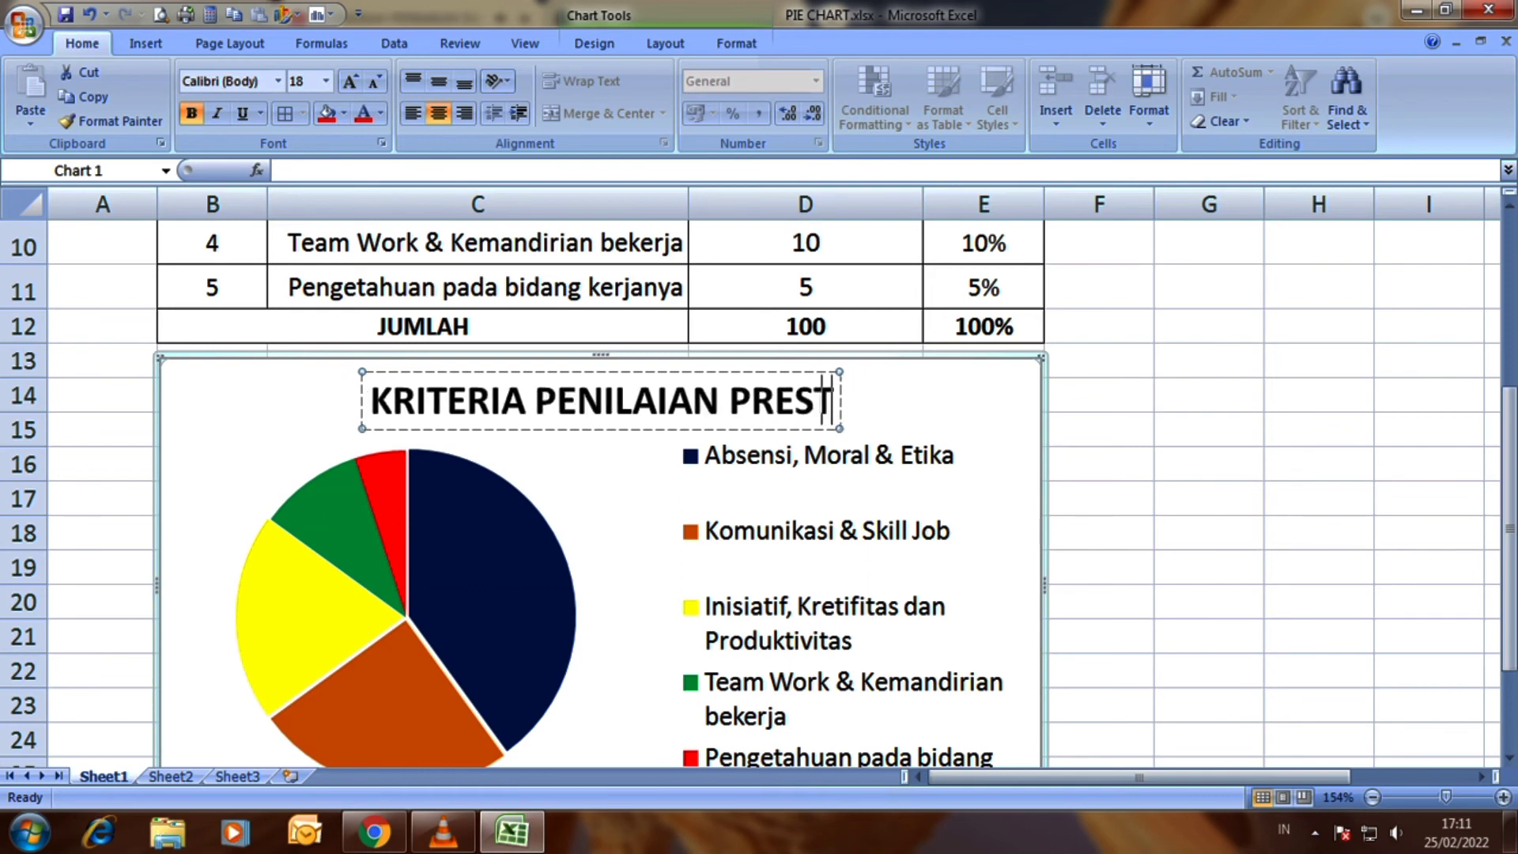
pyautogui.press('BackSpace')
pyautogui.press('BackSpace')
pyautogui.press('BackSpace')
pyautogui.press('BackSpace')
pyautogui.write('KAR')
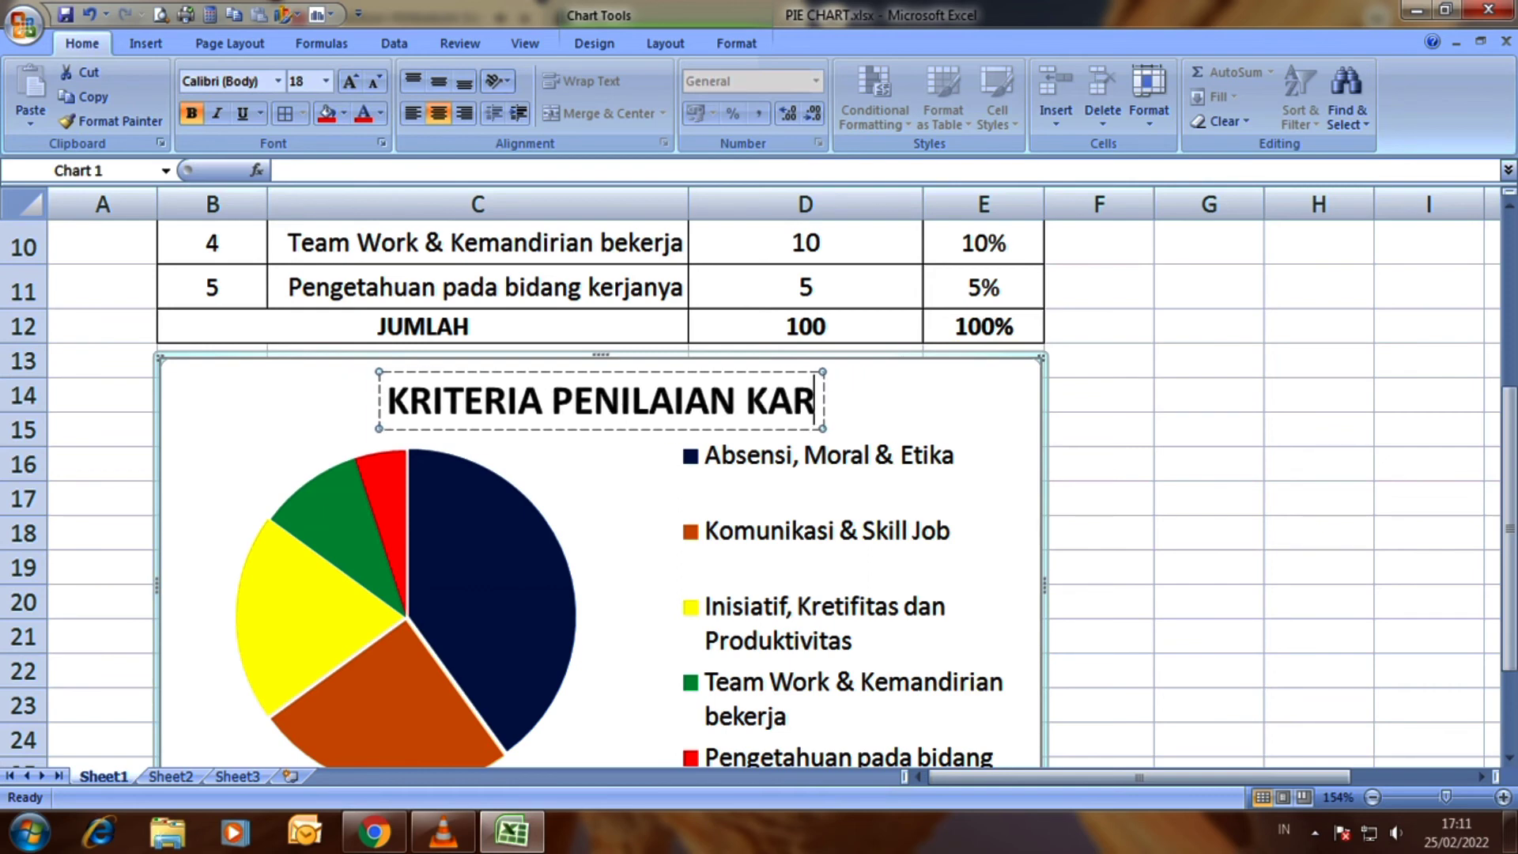
pyautogui.write('YAWAN')
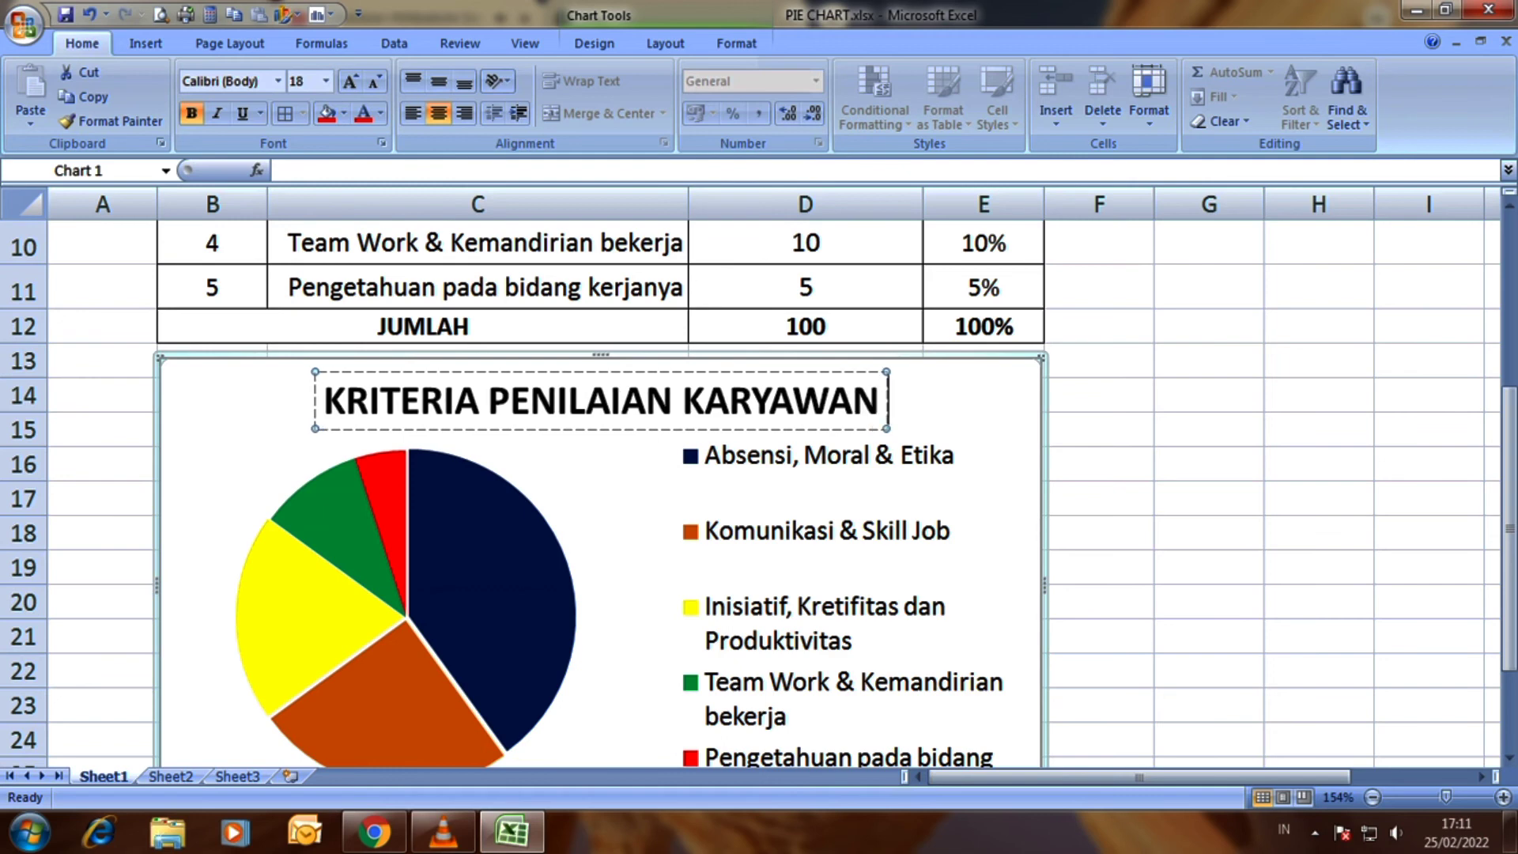
pyautogui.write(' TERBAIK')
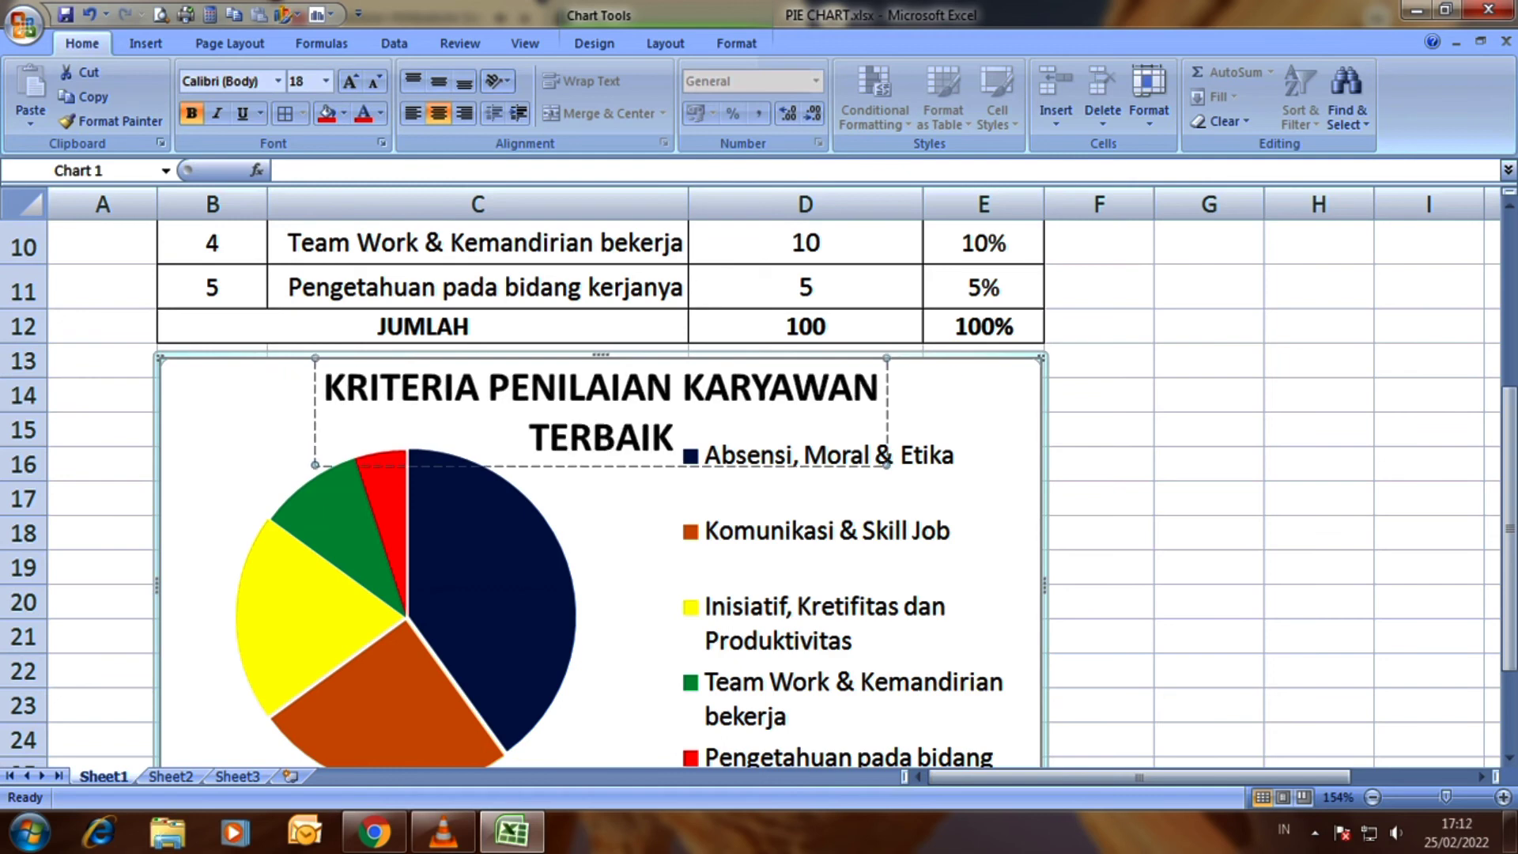
pyautogui.click(1209, 429)
pyautogui.click(601, 399)
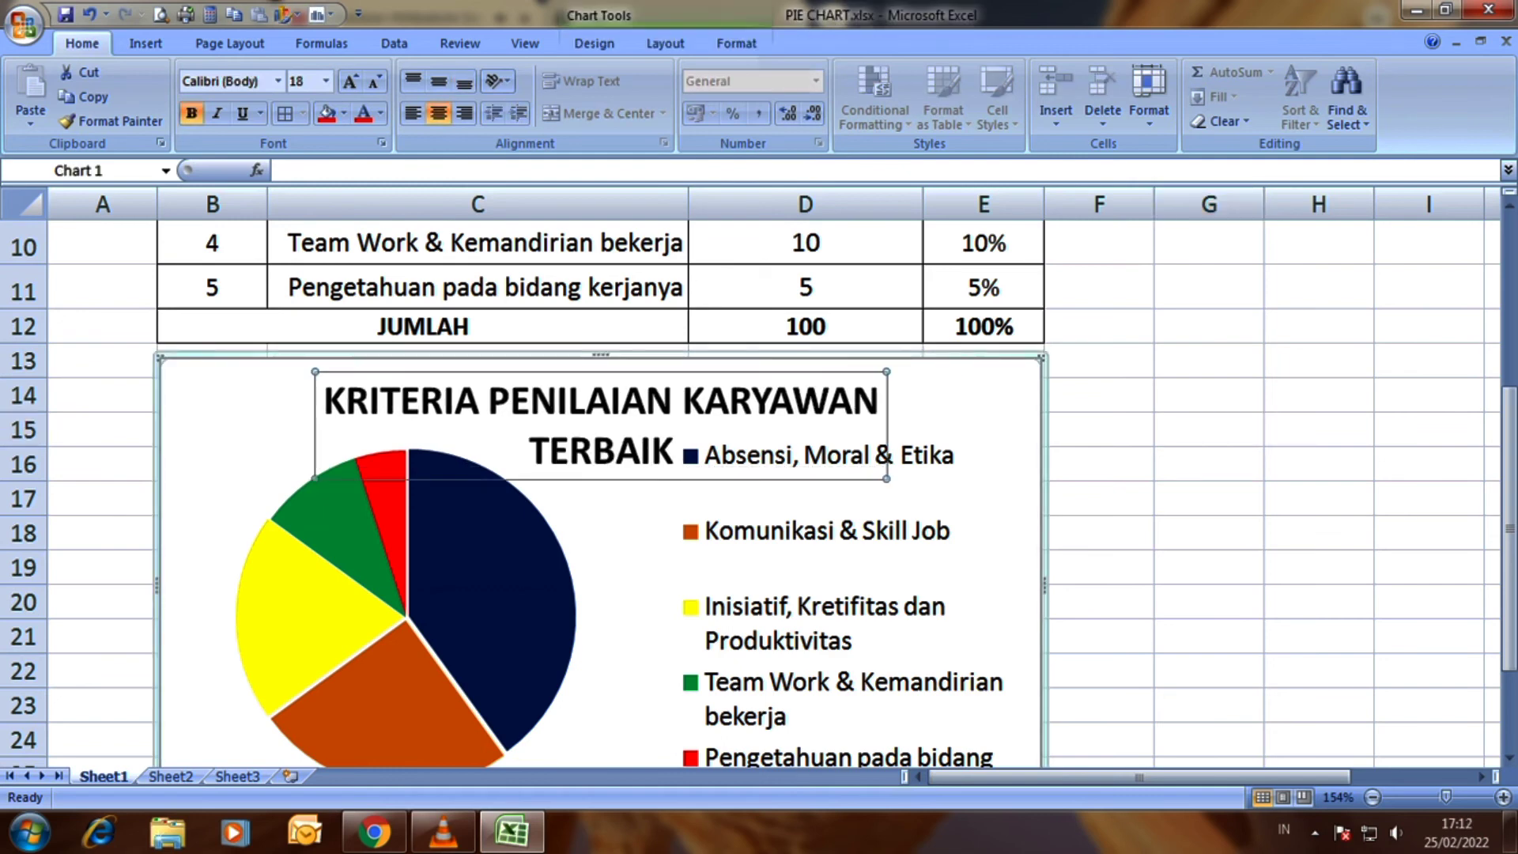
pyautogui.moveTo(324, 400); pyautogui.dragTo(676, 454)
# Set the chart title font size to 14 so it fits on one line
pyautogui.click(325, 81)
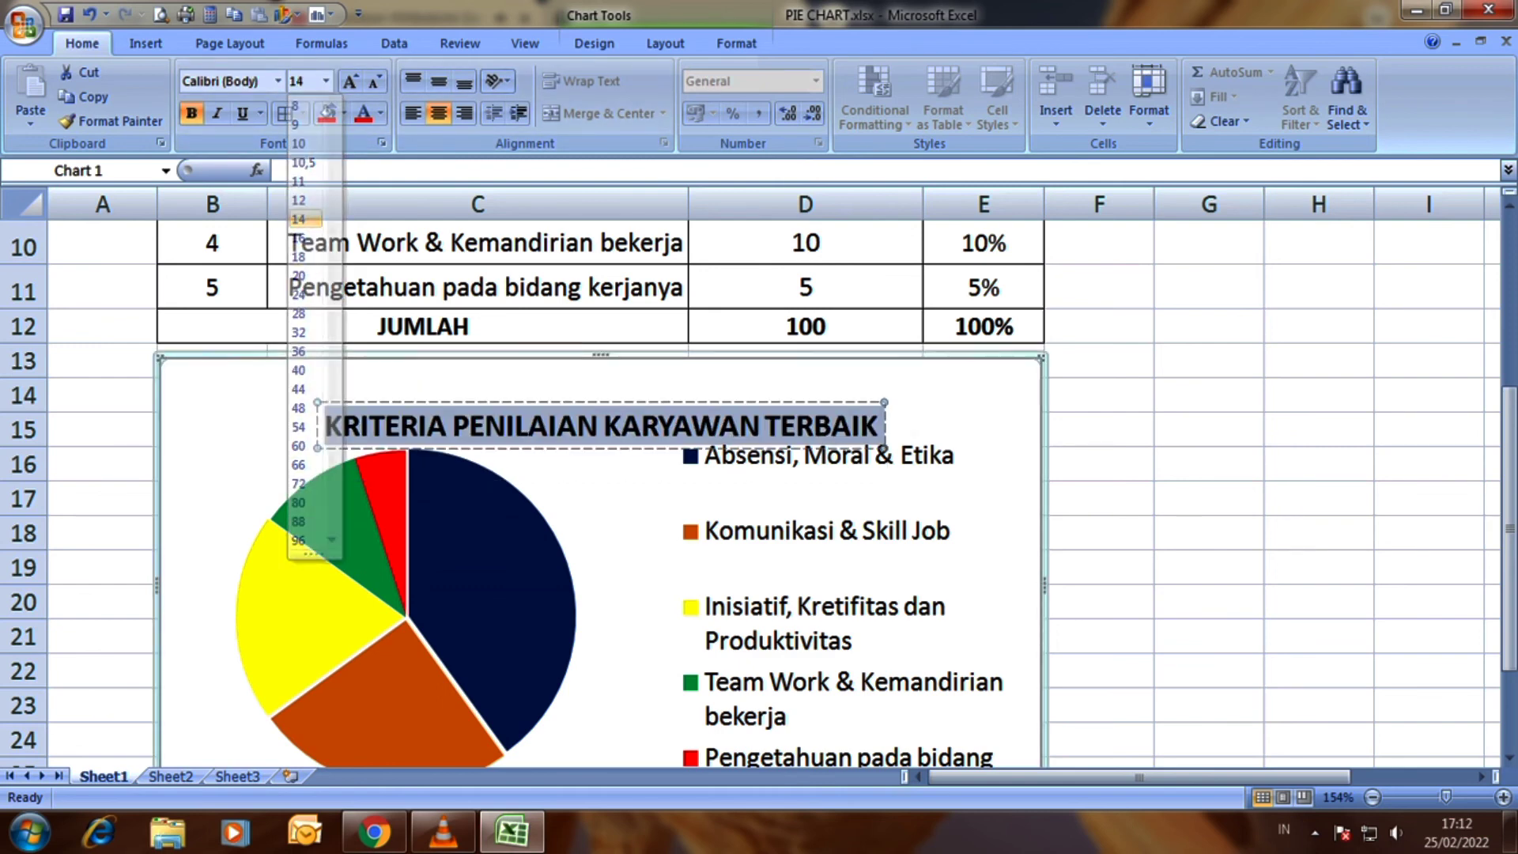
pyautogui.click(304, 219)
pyautogui.click(1099, 464)
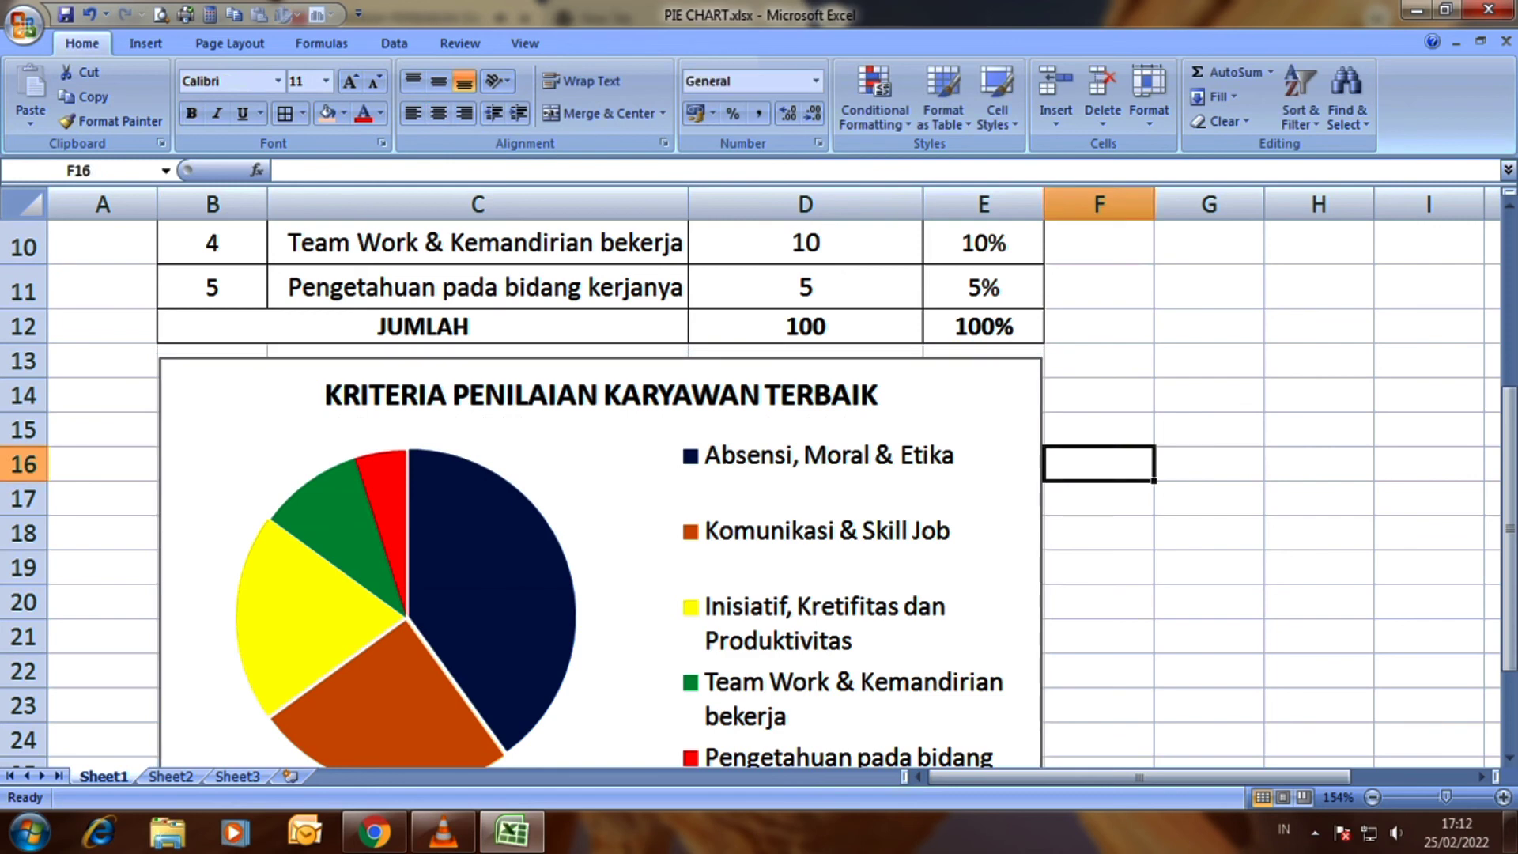
# Give the chart title an orange fill
pyautogui.click(601, 395)
pyautogui.click(344, 113)
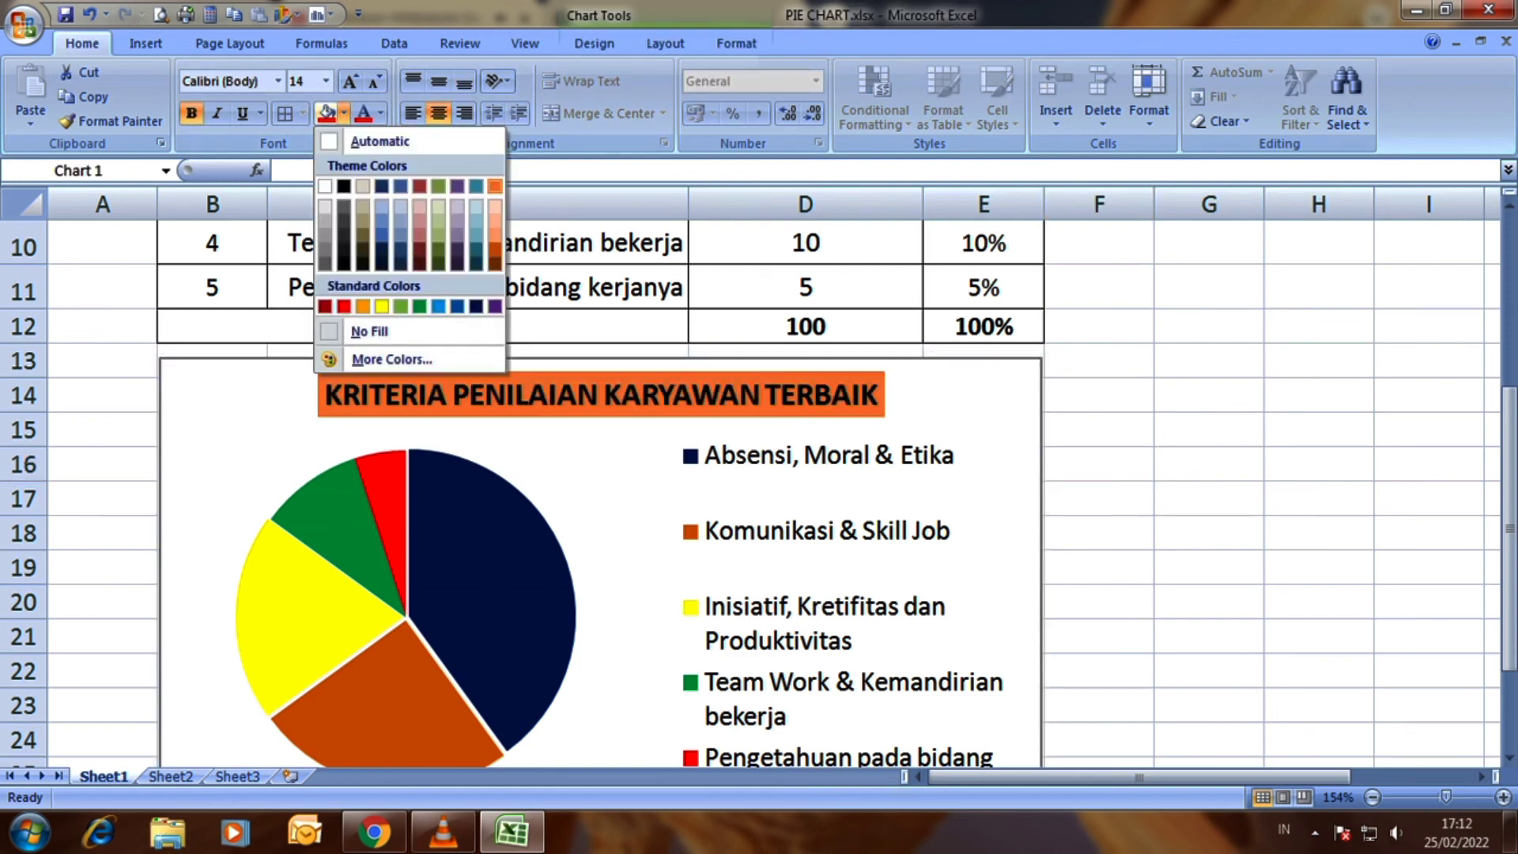
pyautogui.click(494, 186)
pyautogui.click(1319, 429)
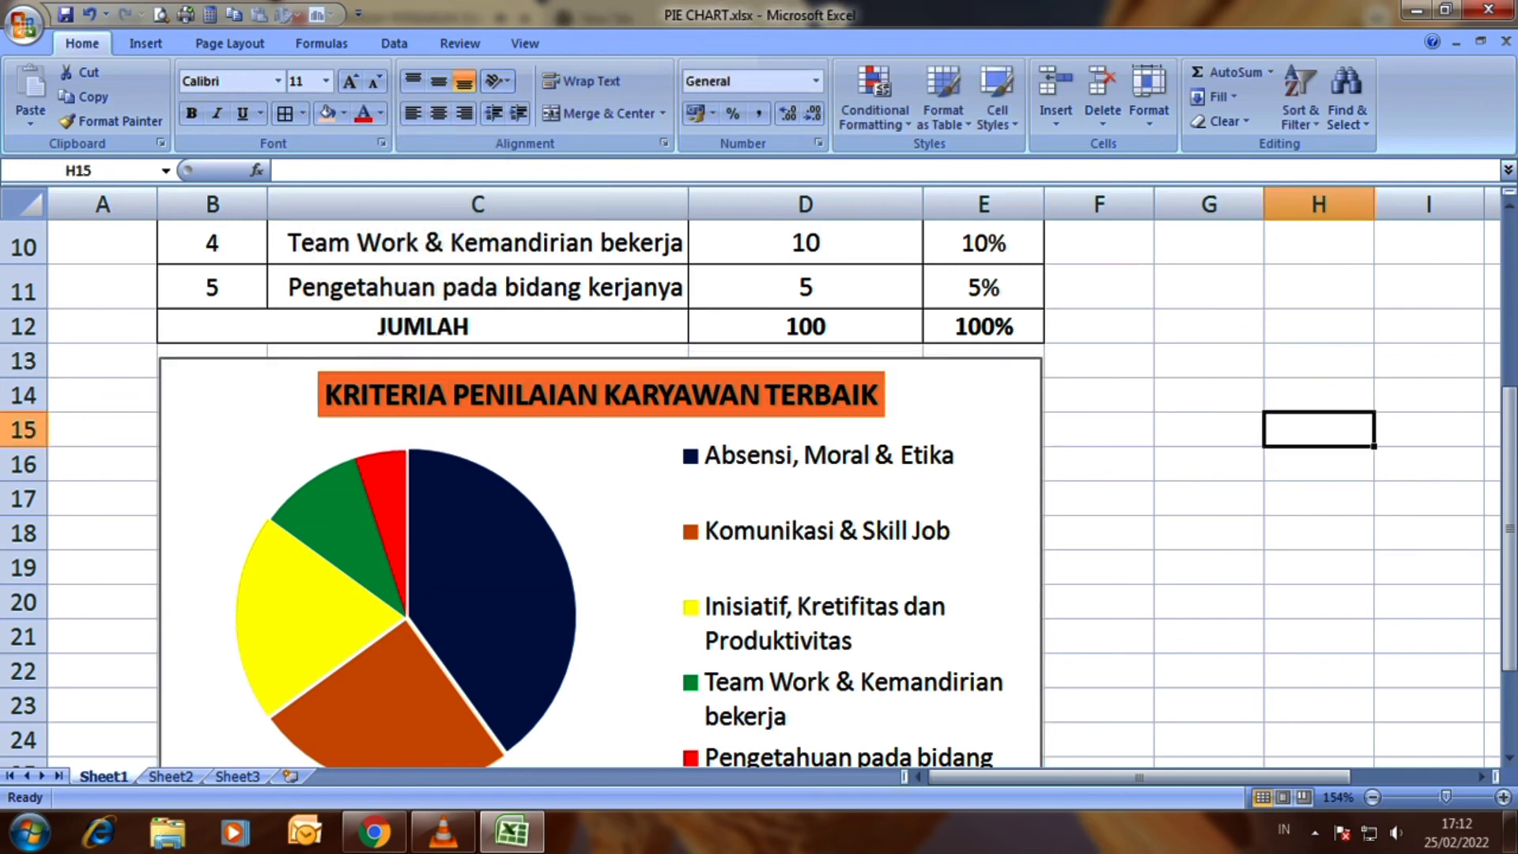
pyautogui.click(601, 395)
pyautogui.click(1209, 430)
pyautogui.scroll(-1, 1209, 429)
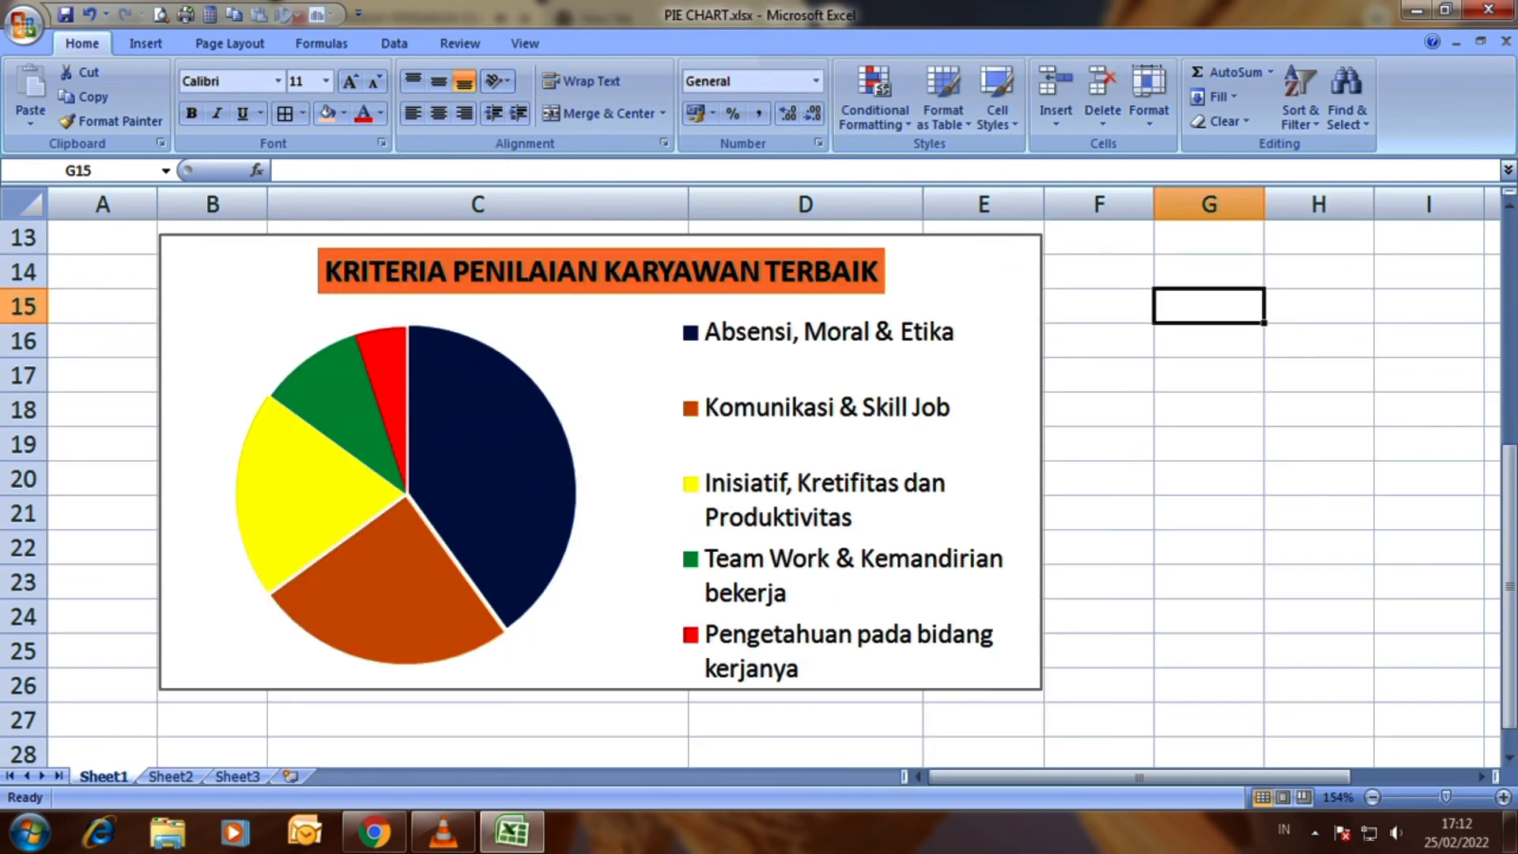
pyautogui.click(1099, 410)
# Add value data labels (40, 25, 20, 10, 5), switching placement from Outside End to Best Fit
pyautogui.click(1020, 442)
pyautogui.click(735, 44)
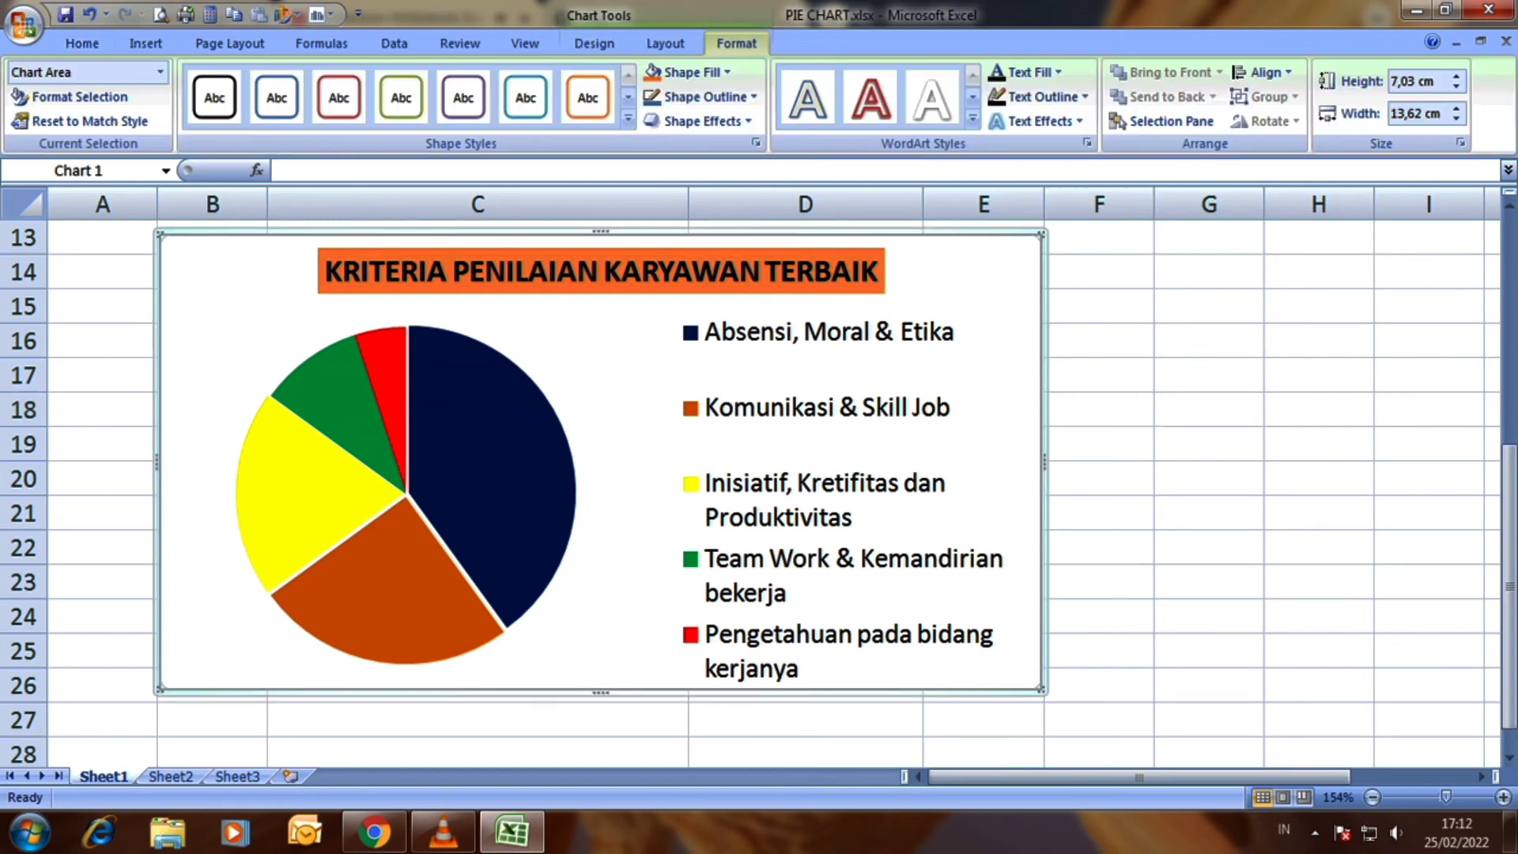
pyautogui.click(665, 43)
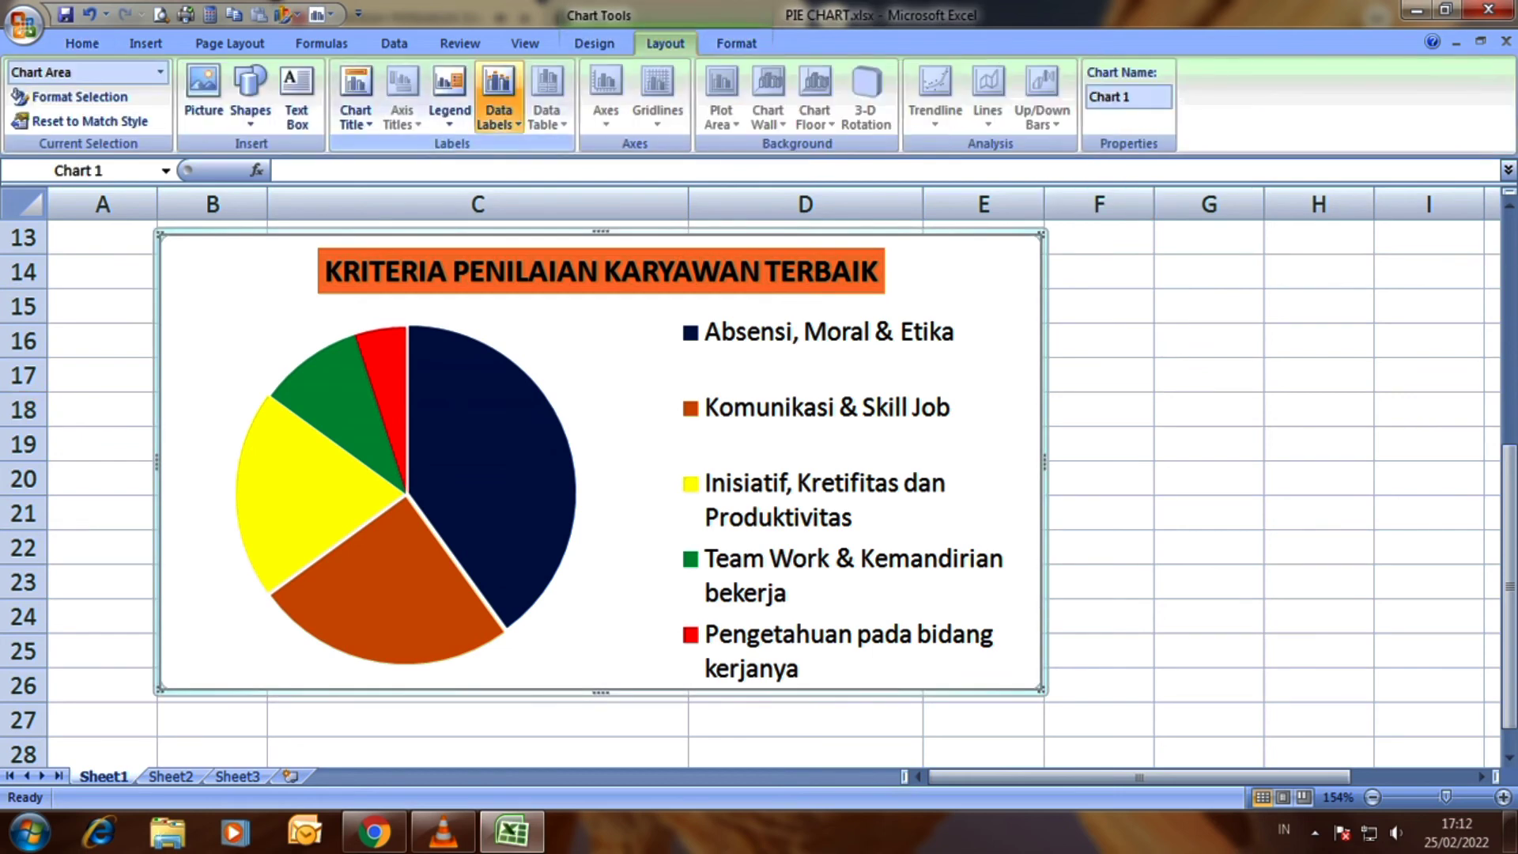
pyautogui.click(498, 110)
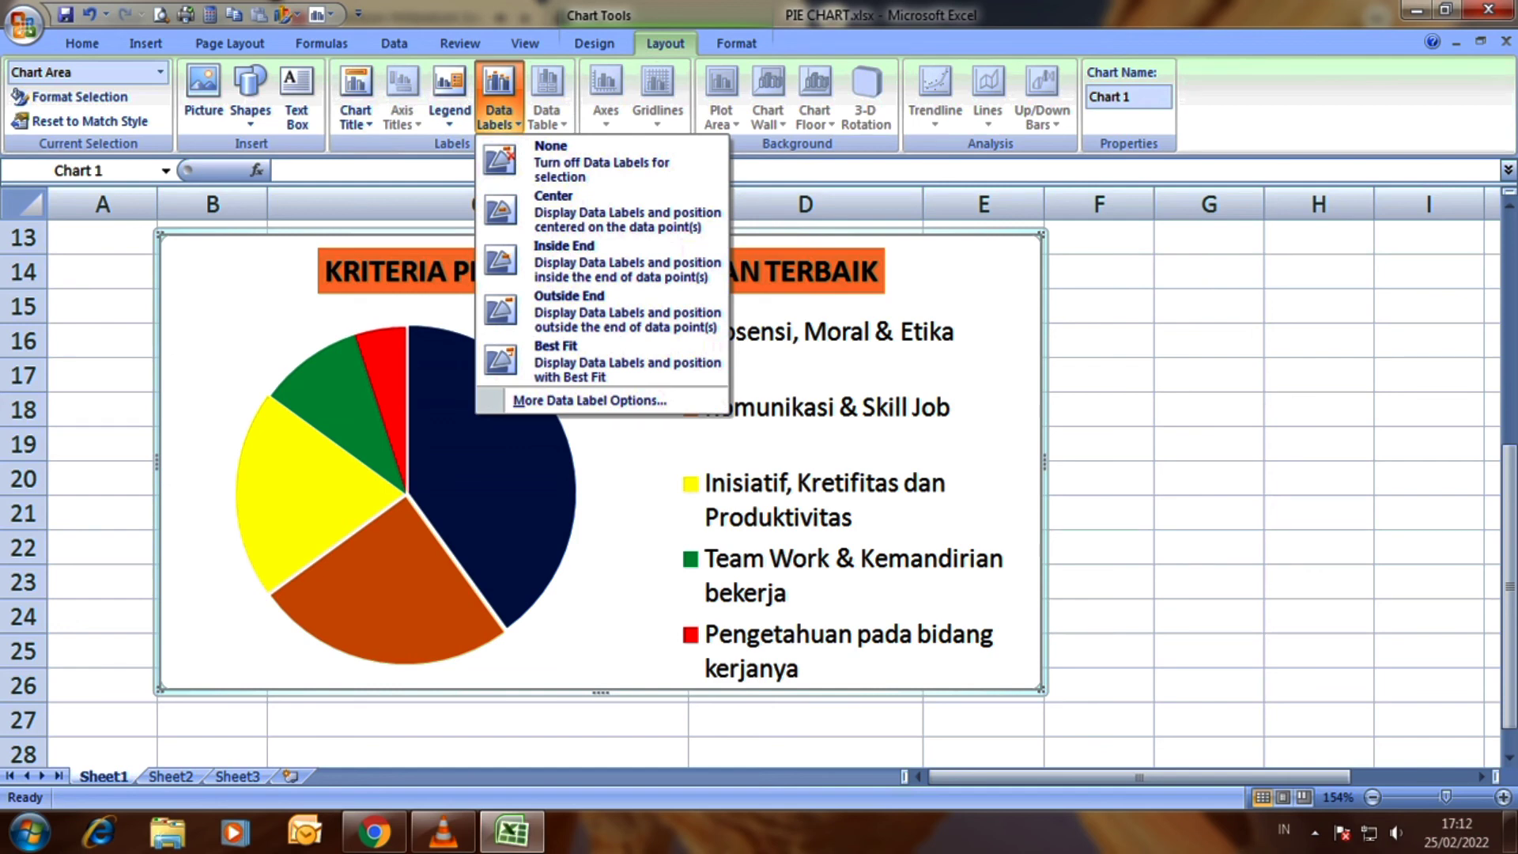
pyautogui.click(600, 312)
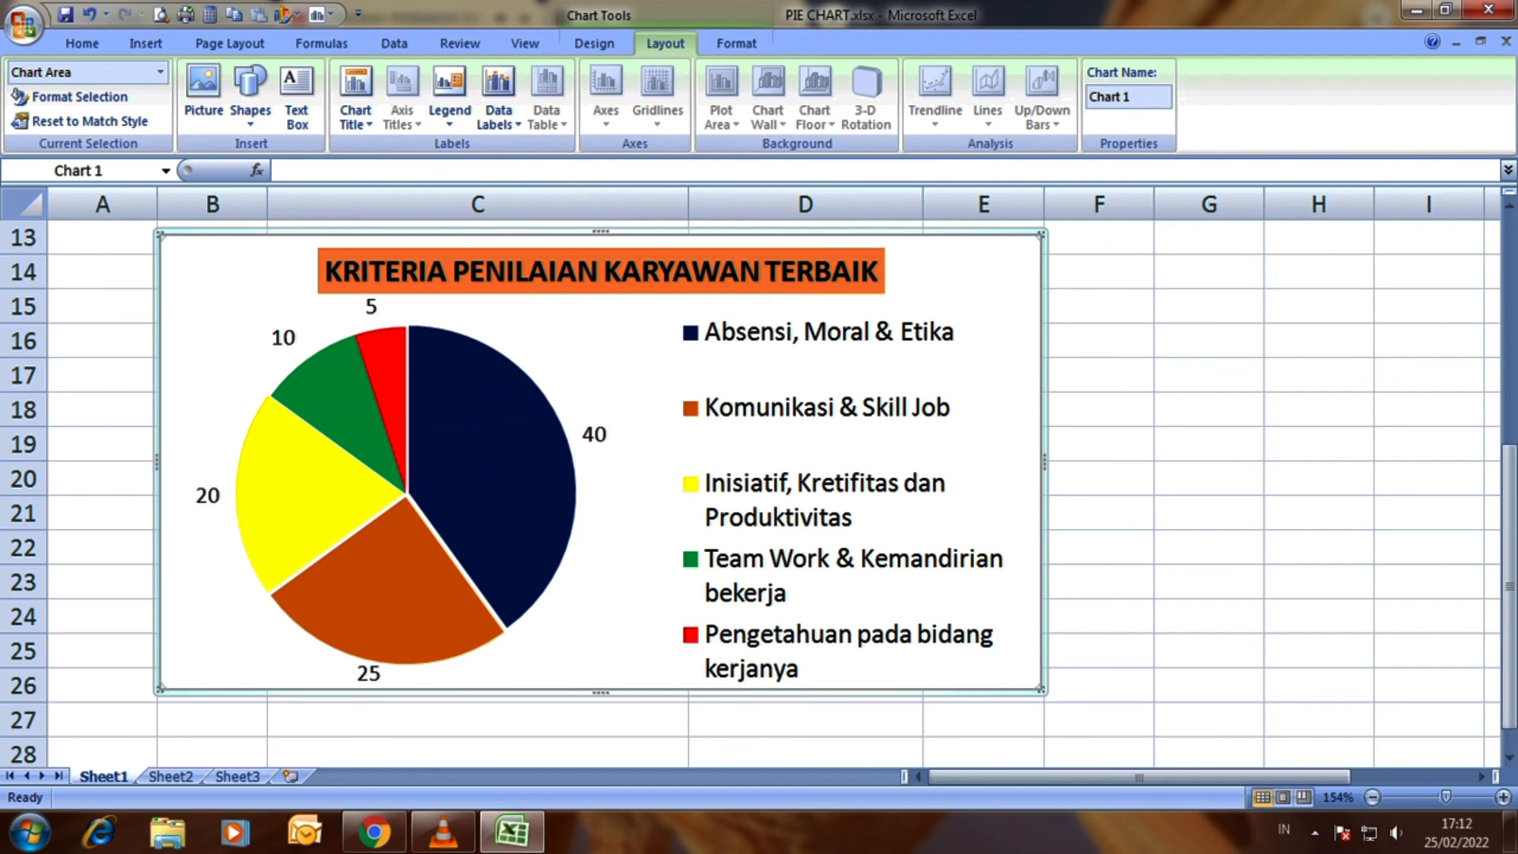
pyautogui.click(498, 111)
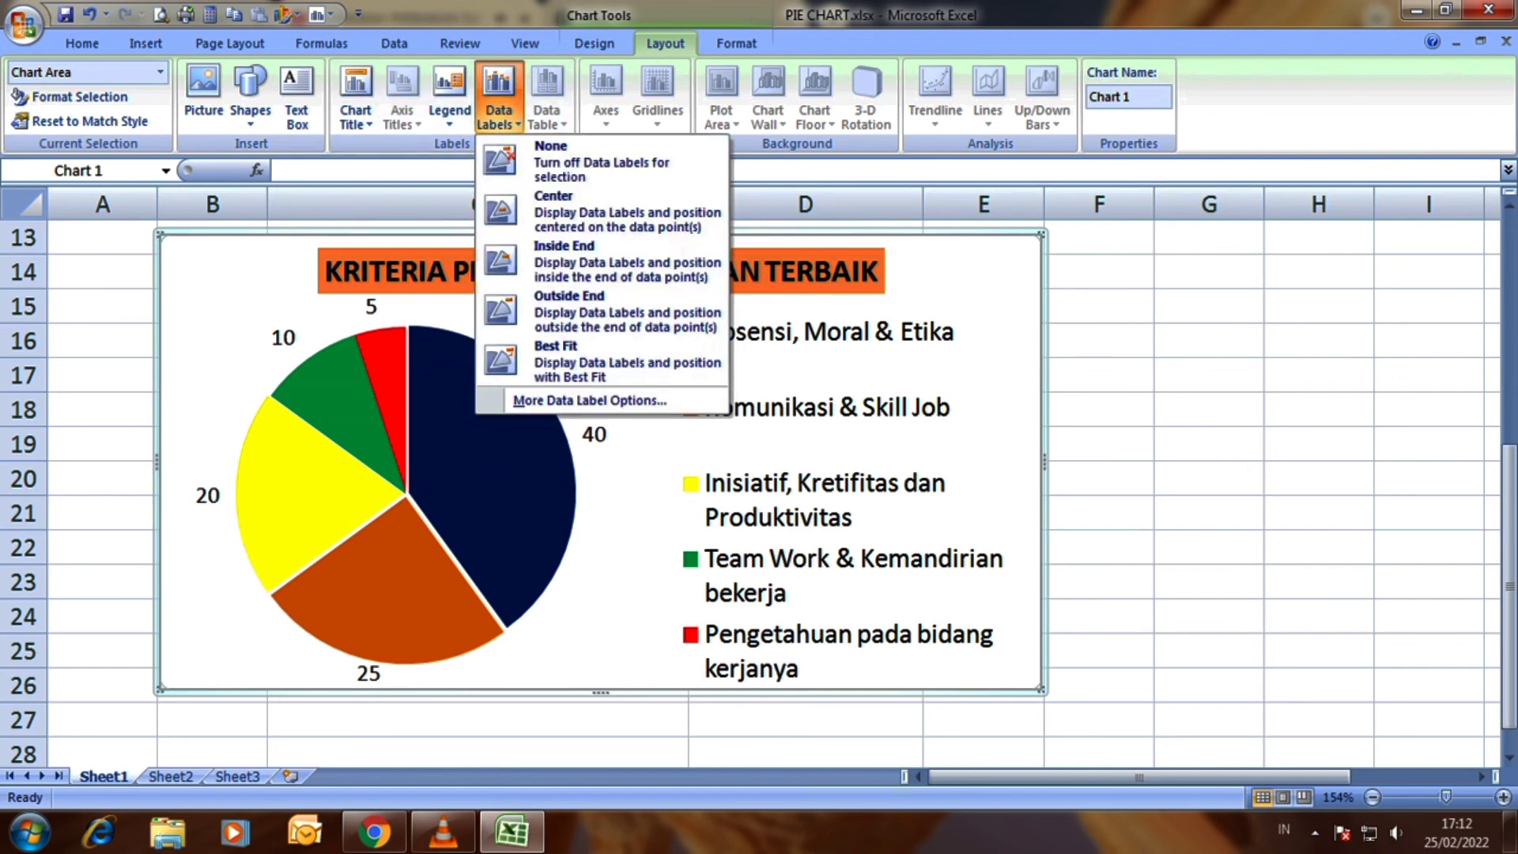
pyautogui.click(601, 362)
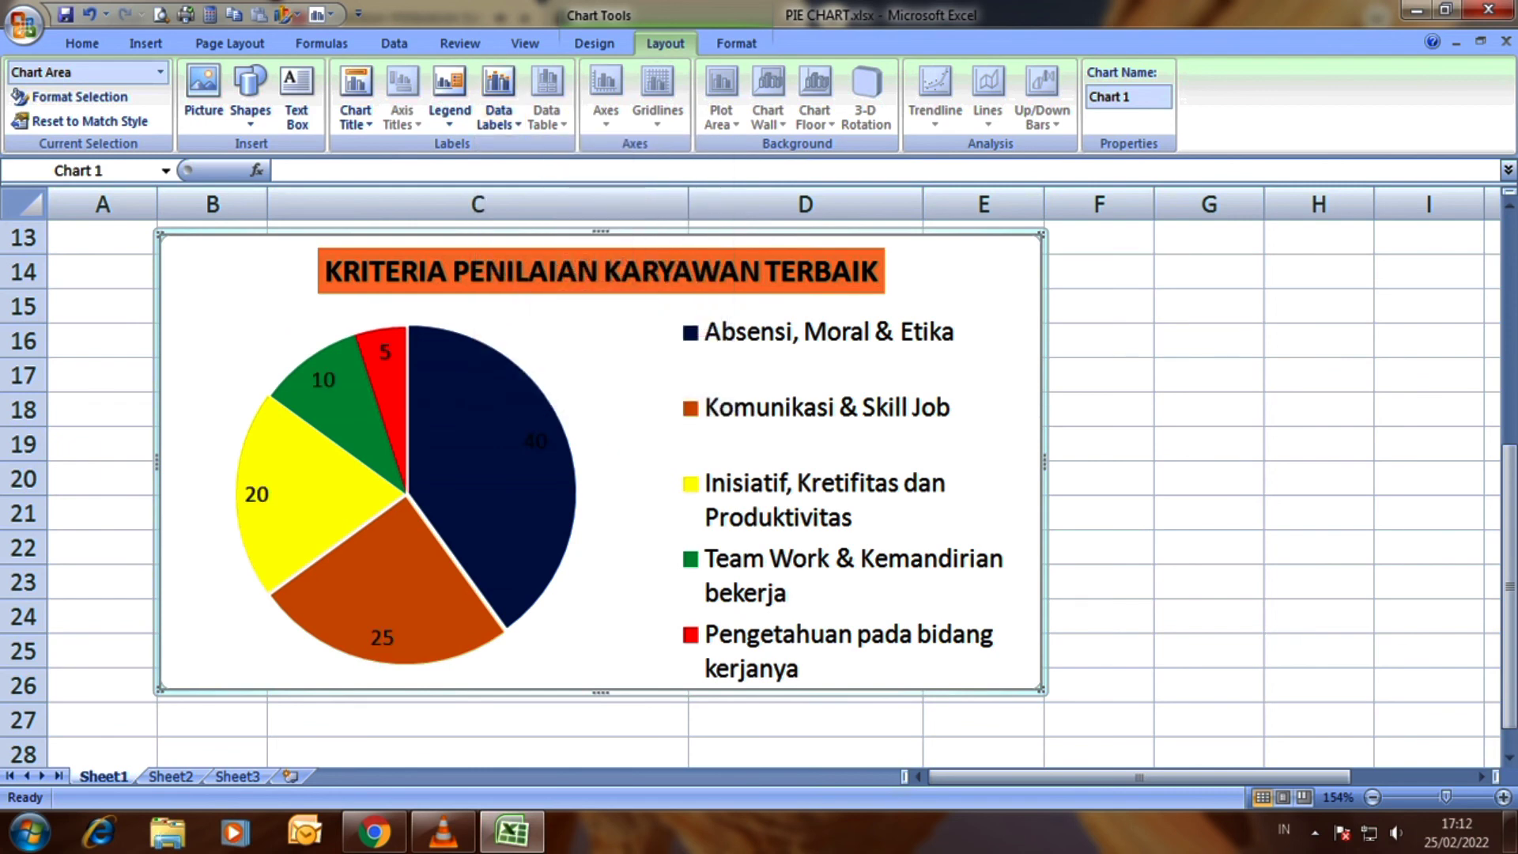
# Set the pie's data labels to 16 pt
pyautogui.click(536, 440)
pyautogui.click(82, 44)
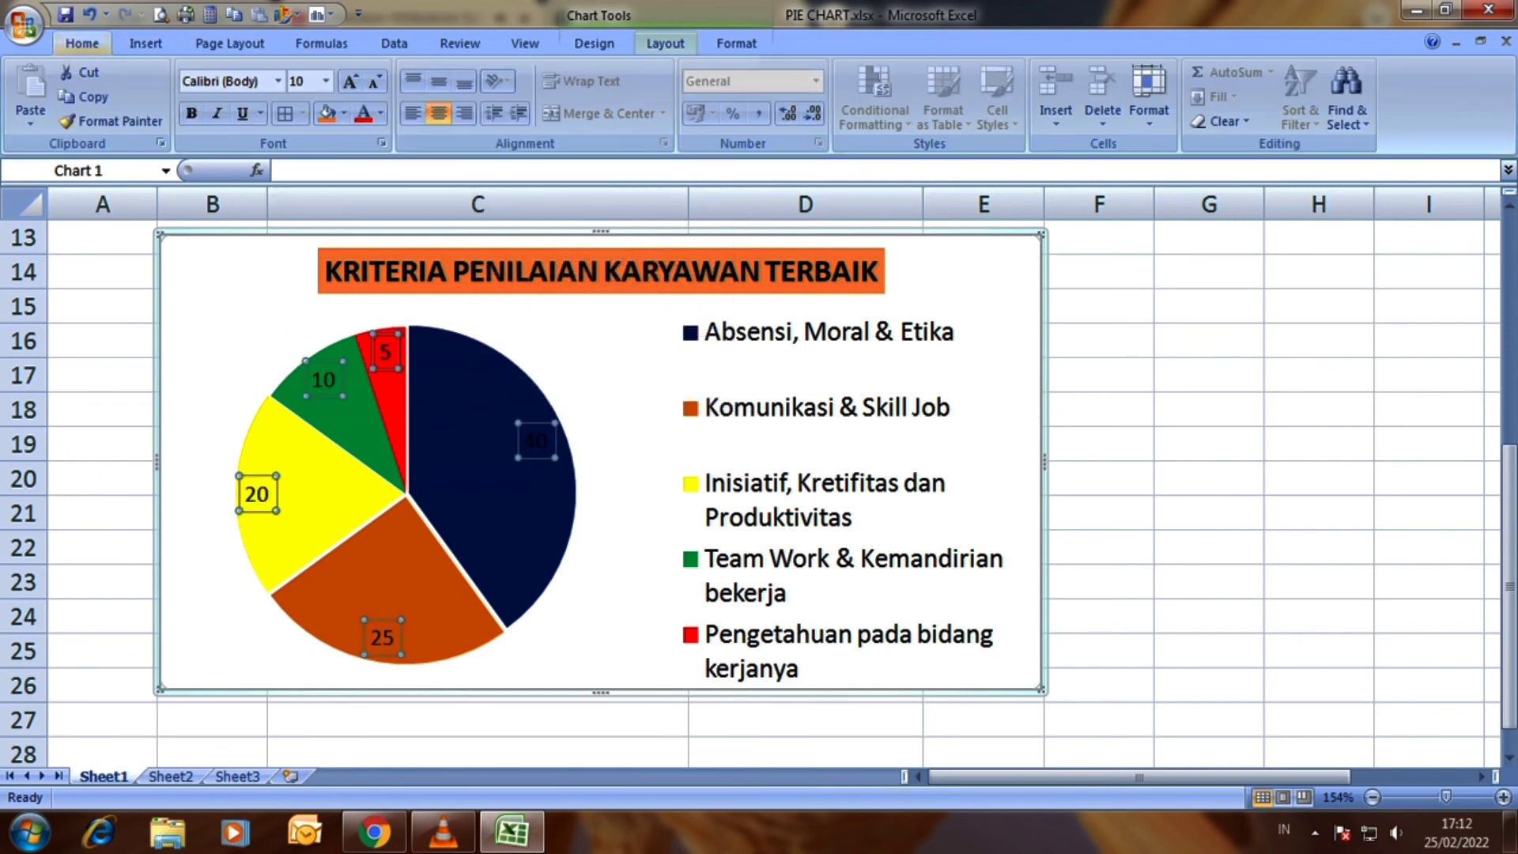
pyautogui.click(326, 80)
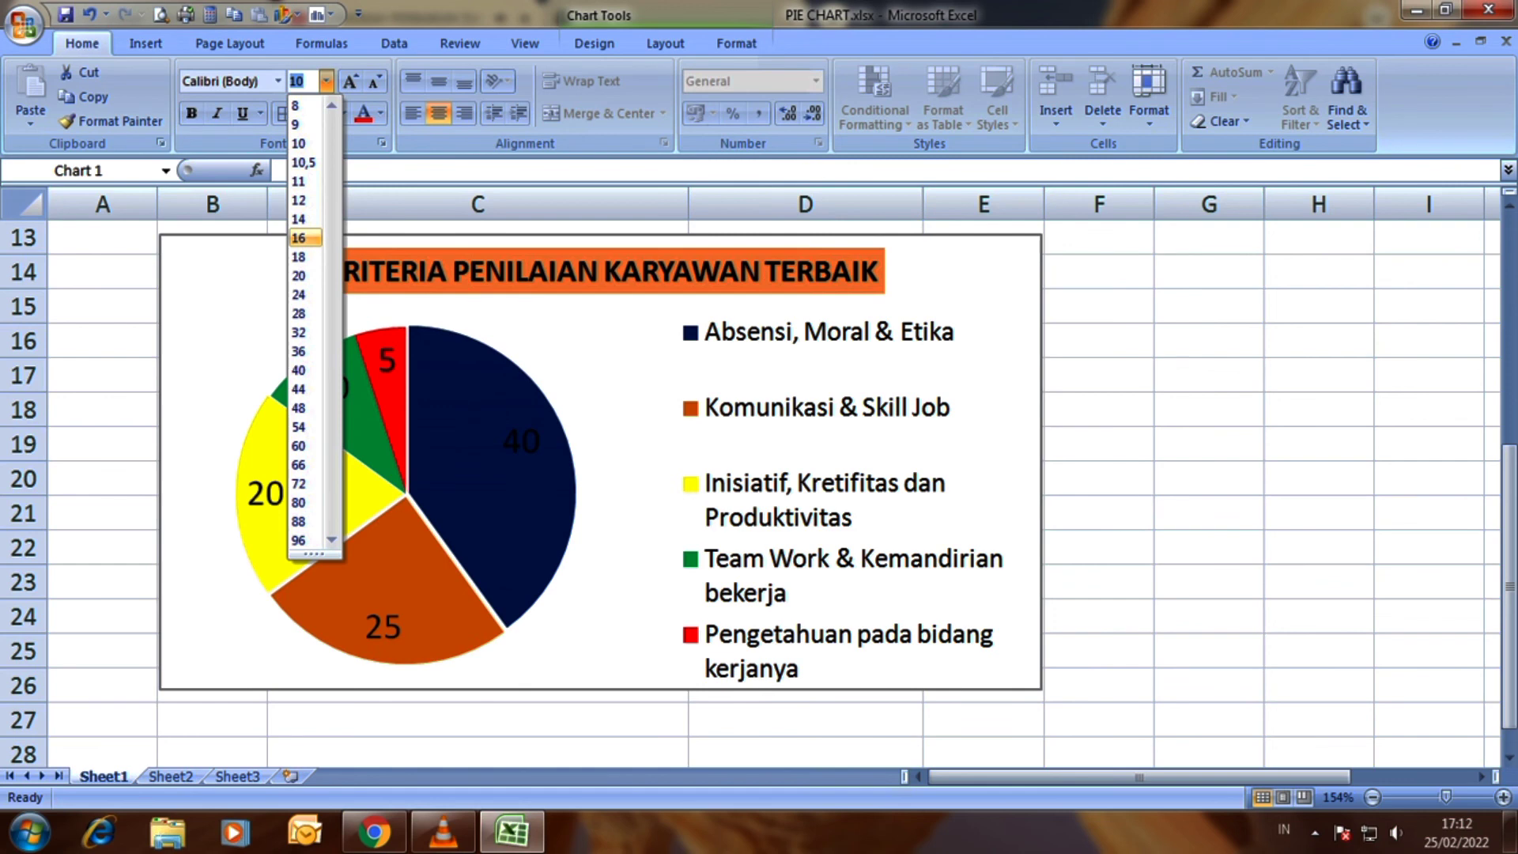
pyautogui.click(304, 237)
pyautogui.click(1208, 409)
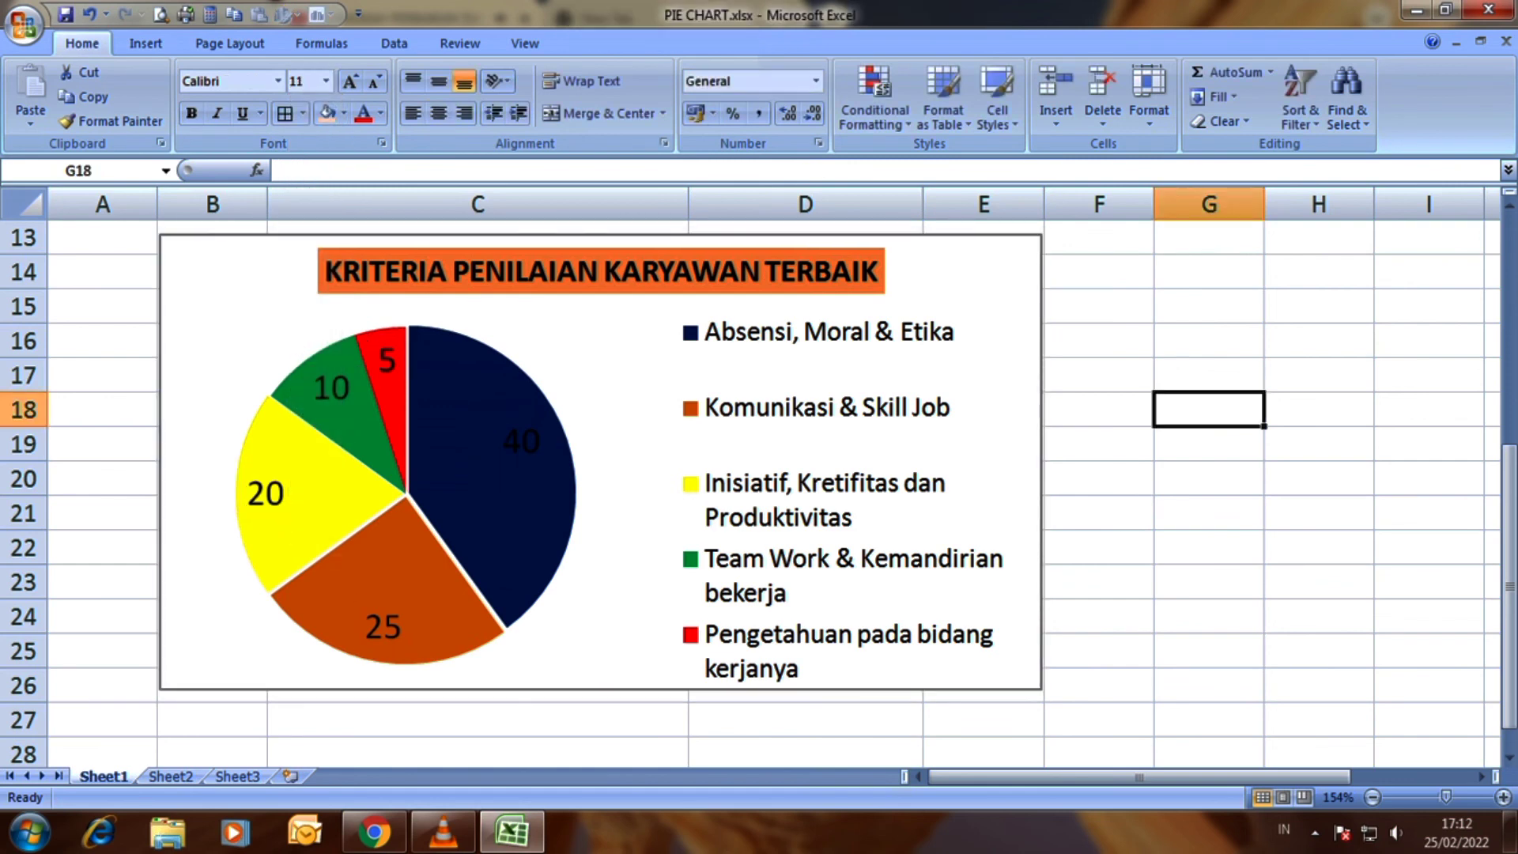
# Drag the 40, 25, 20, 10 and 5 labels outside their slices
pyautogui.click(522, 440)
pyautogui.moveTo(522, 441); pyautogui.dragTo(610, 390)
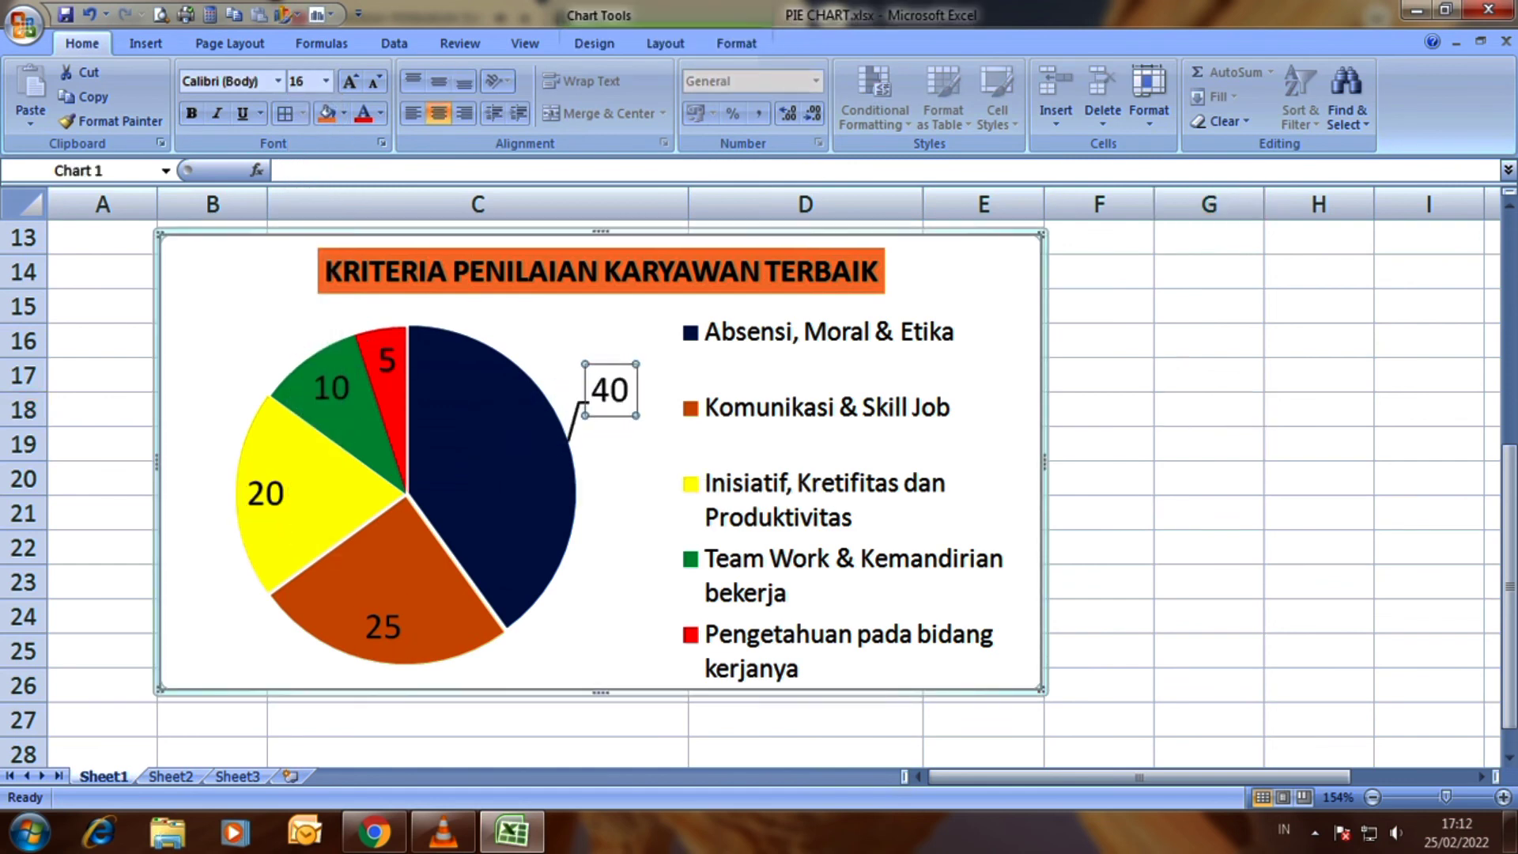
pyautogui.moveTo(383, 627); pyautogui.dragTo(522, 658)
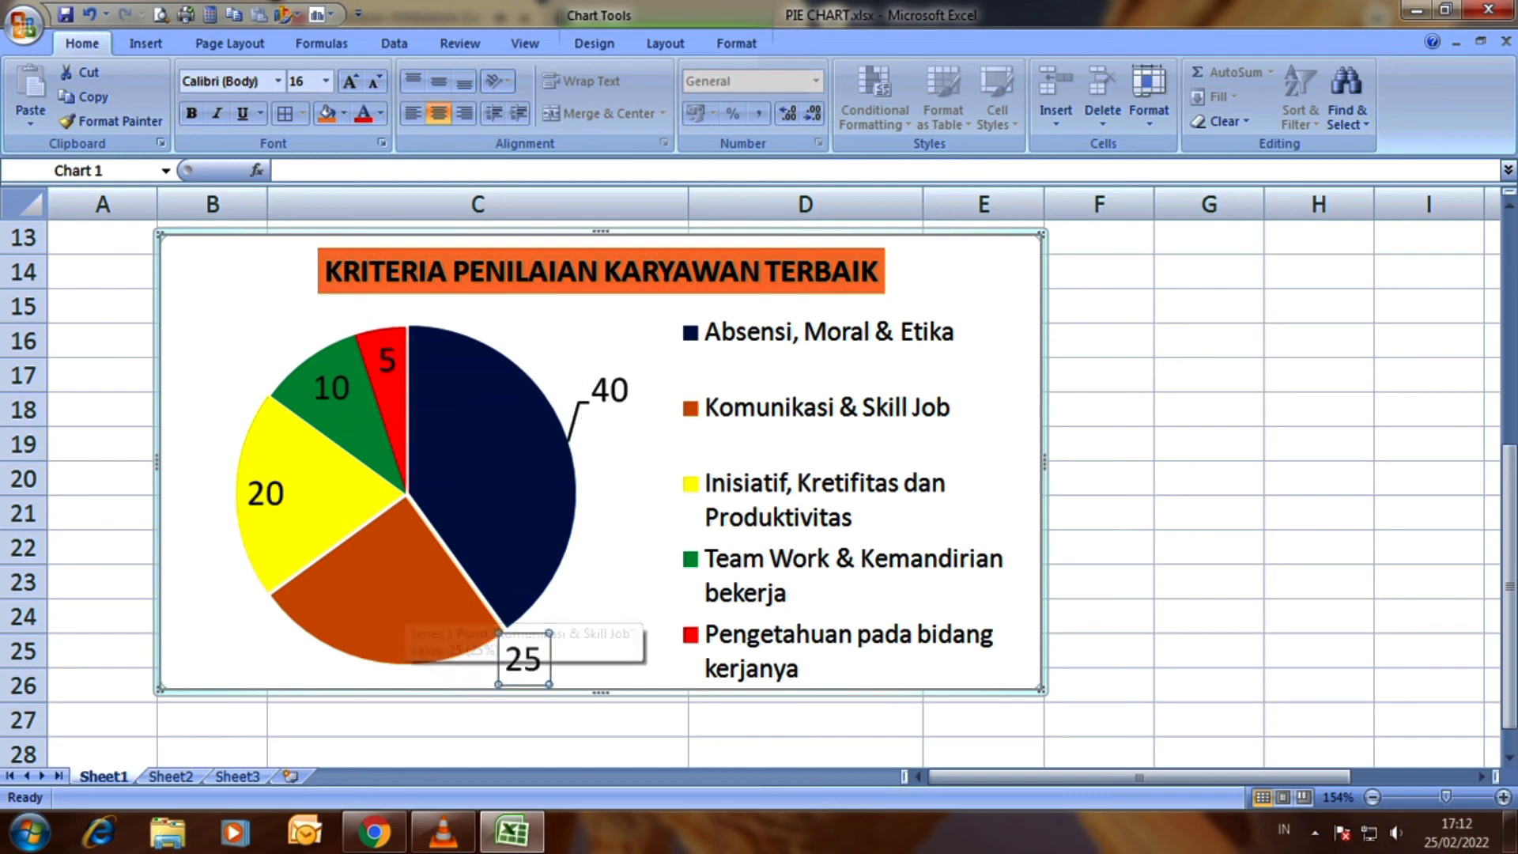
pyautogui.moveTo(265, 493); pyautogui.dragTo(192, 626)
pyautogui.moveTo(332, 387); pyautogui.dragTo(196, 386)
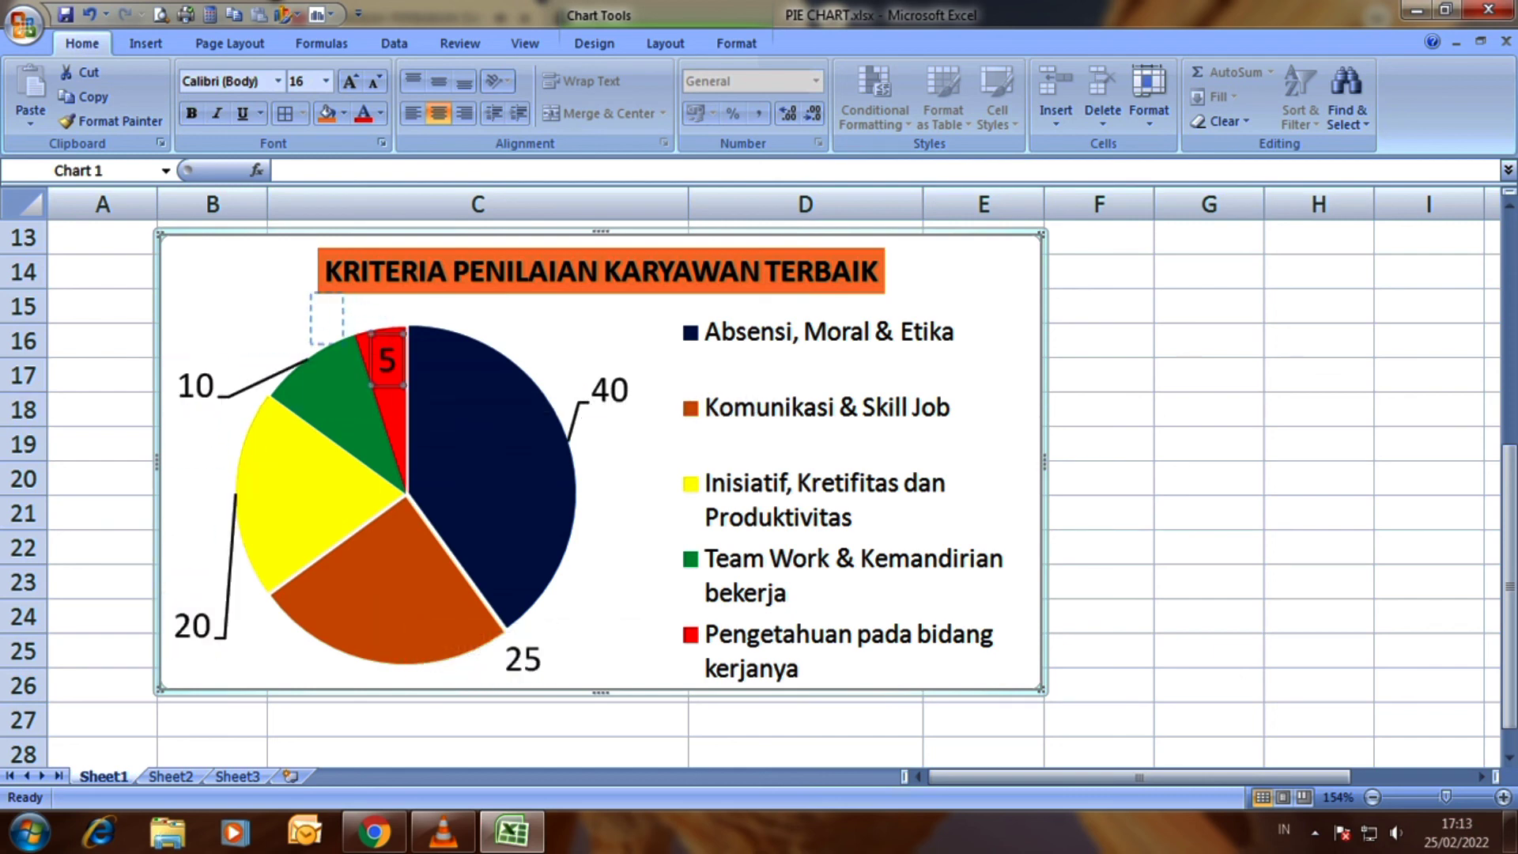
pyautogui.moveTo(386, 360); pyautogui.dragTo(317, 319)
pyautogui.moveTo(522, 659)
pyautogui.mouseDown()
pyautogui.moveTo(603, 646)
pyautogui.moveTo(508, 649)
pyautogui.mouseUp()
# Select all the pie chart's value labels and make them bold
pyautogui.click(603, 646)
pyautogui.click(603, 646)
pyautogui.click(527, 654)
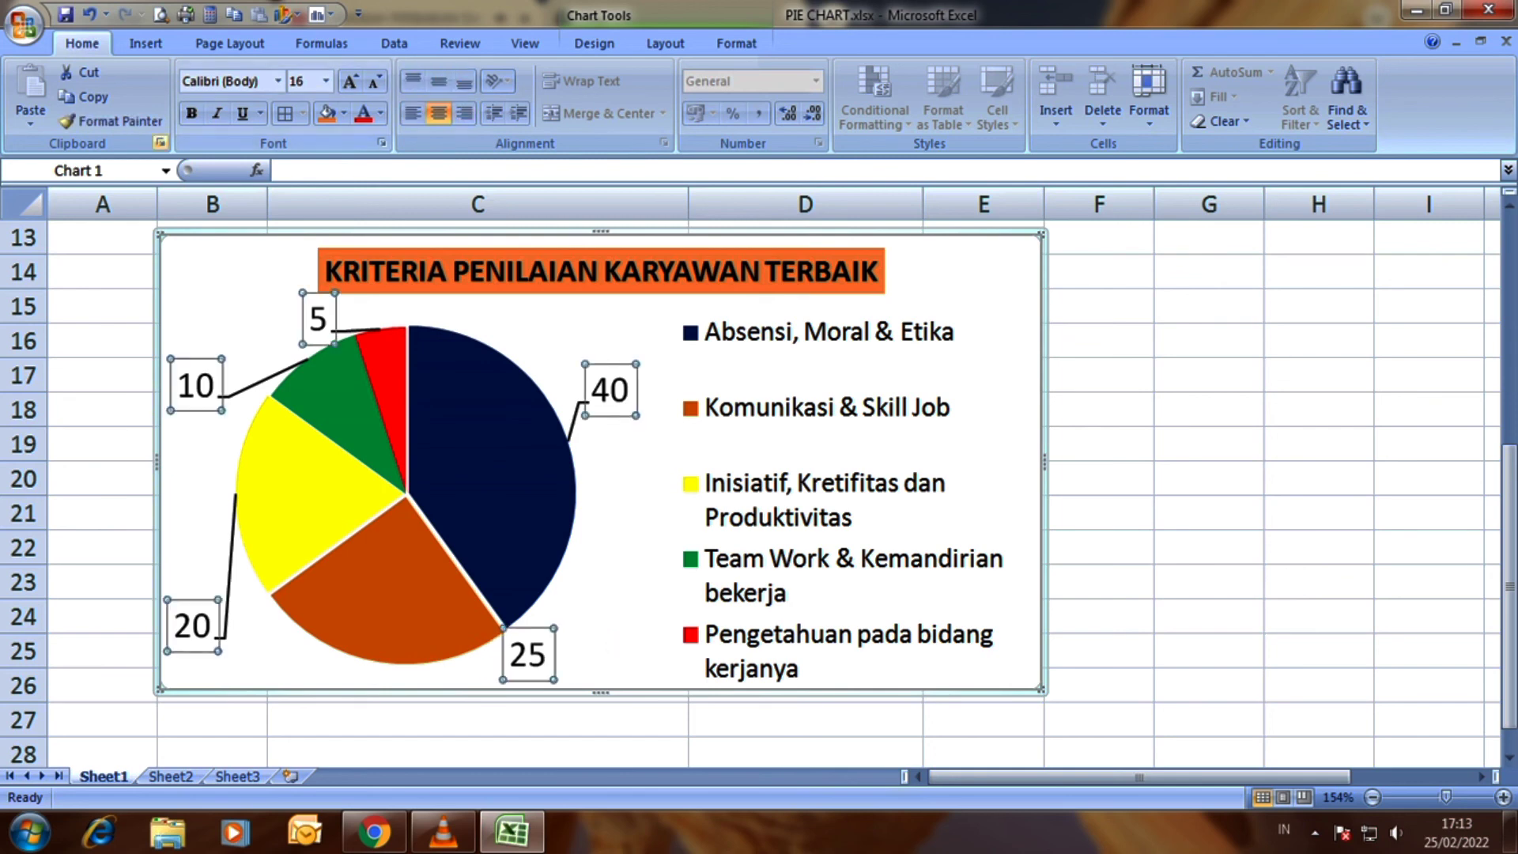
pyautogui.click(736, 43)
# Color the value labels dark navy from the full colour picker and review the result
pyautogui.click(82, 43)
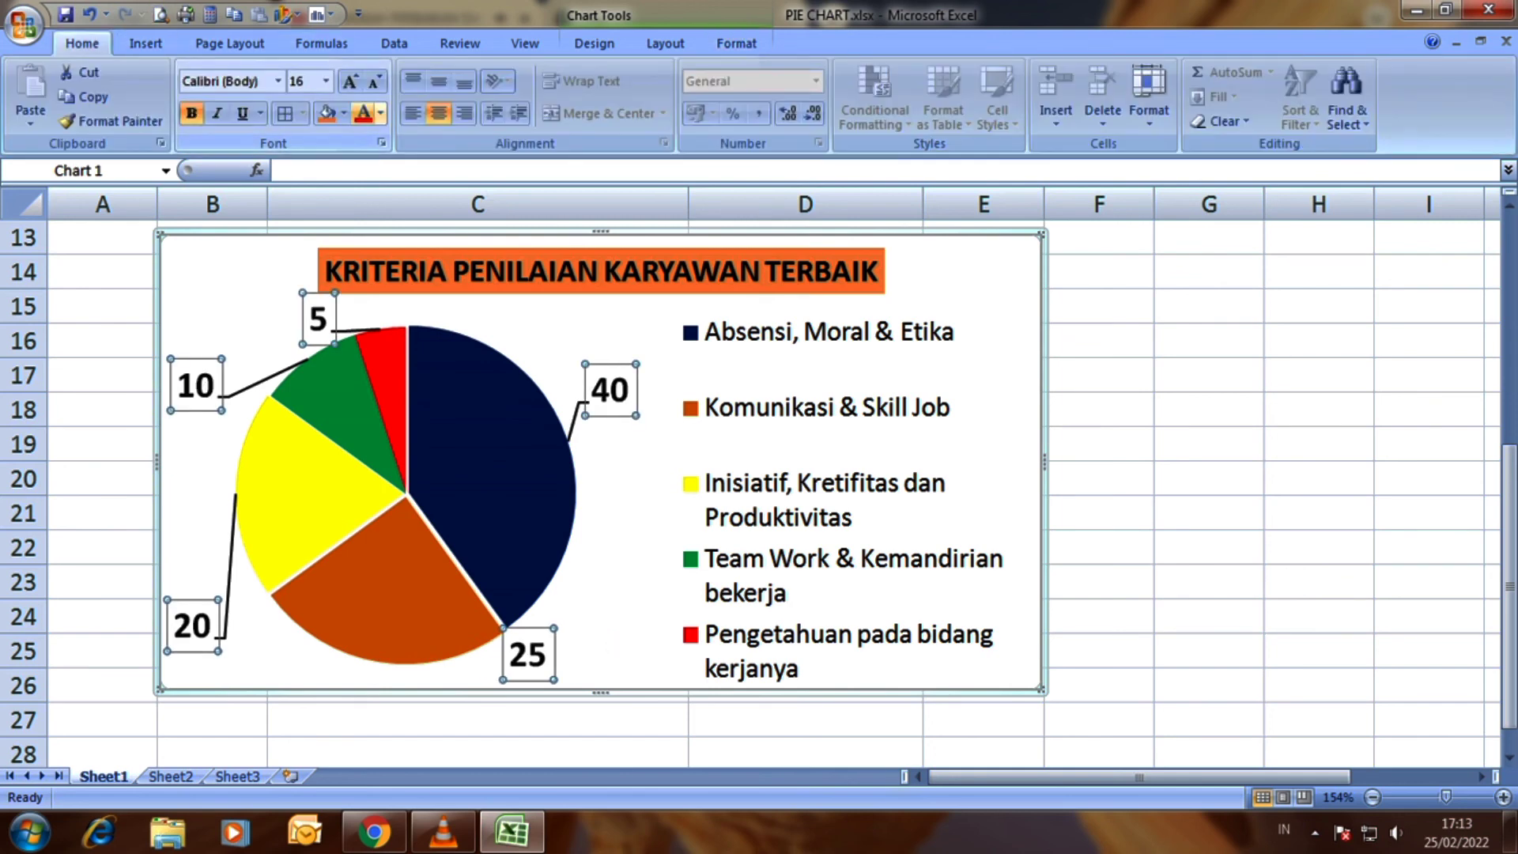
pyautogui.click(343, 113)
pyautogui.click(380, 113)
pyautogui.click(404, 330)
pyautogui.click(1046, 467)
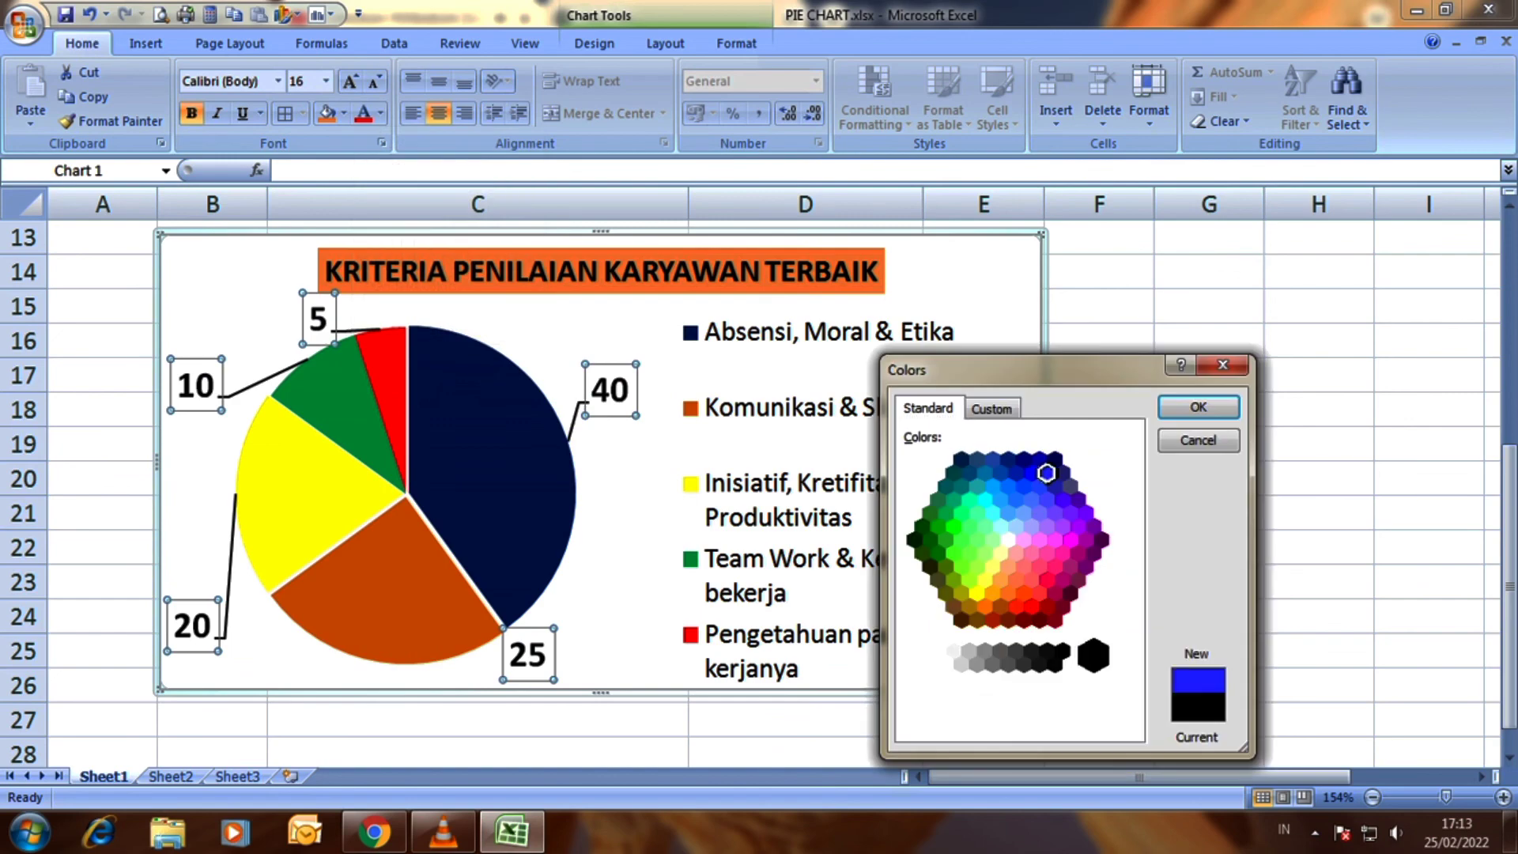
pyautogui.click(1019, 452)
pyautogui.click(1194, 409)
pyautogui.click(1318, 443)
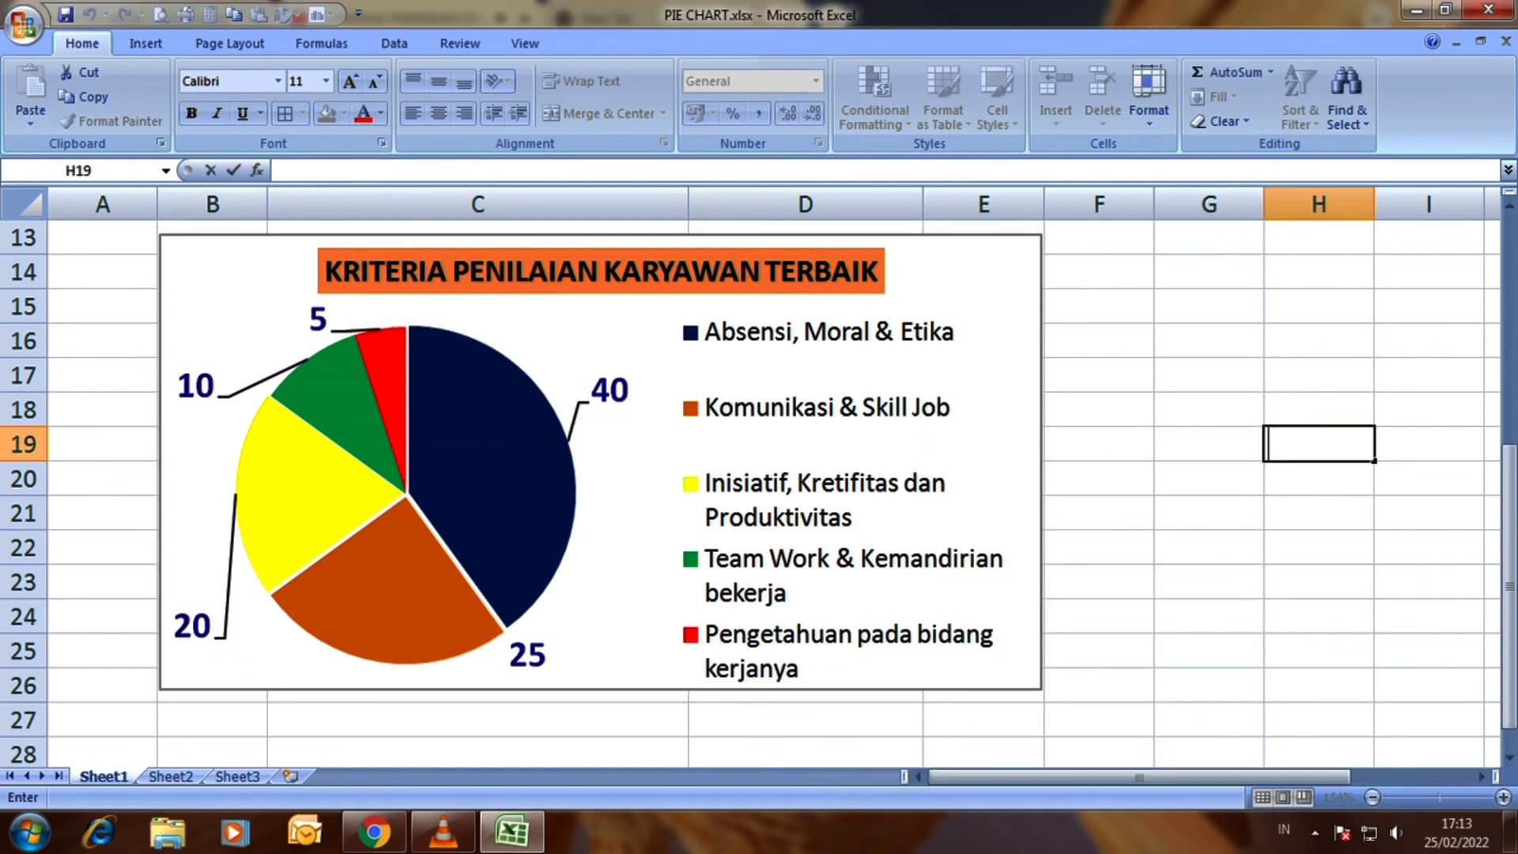
pyautogui.scroll(2, 917, 752)
pyautogui.scroll(1, 917, 752)
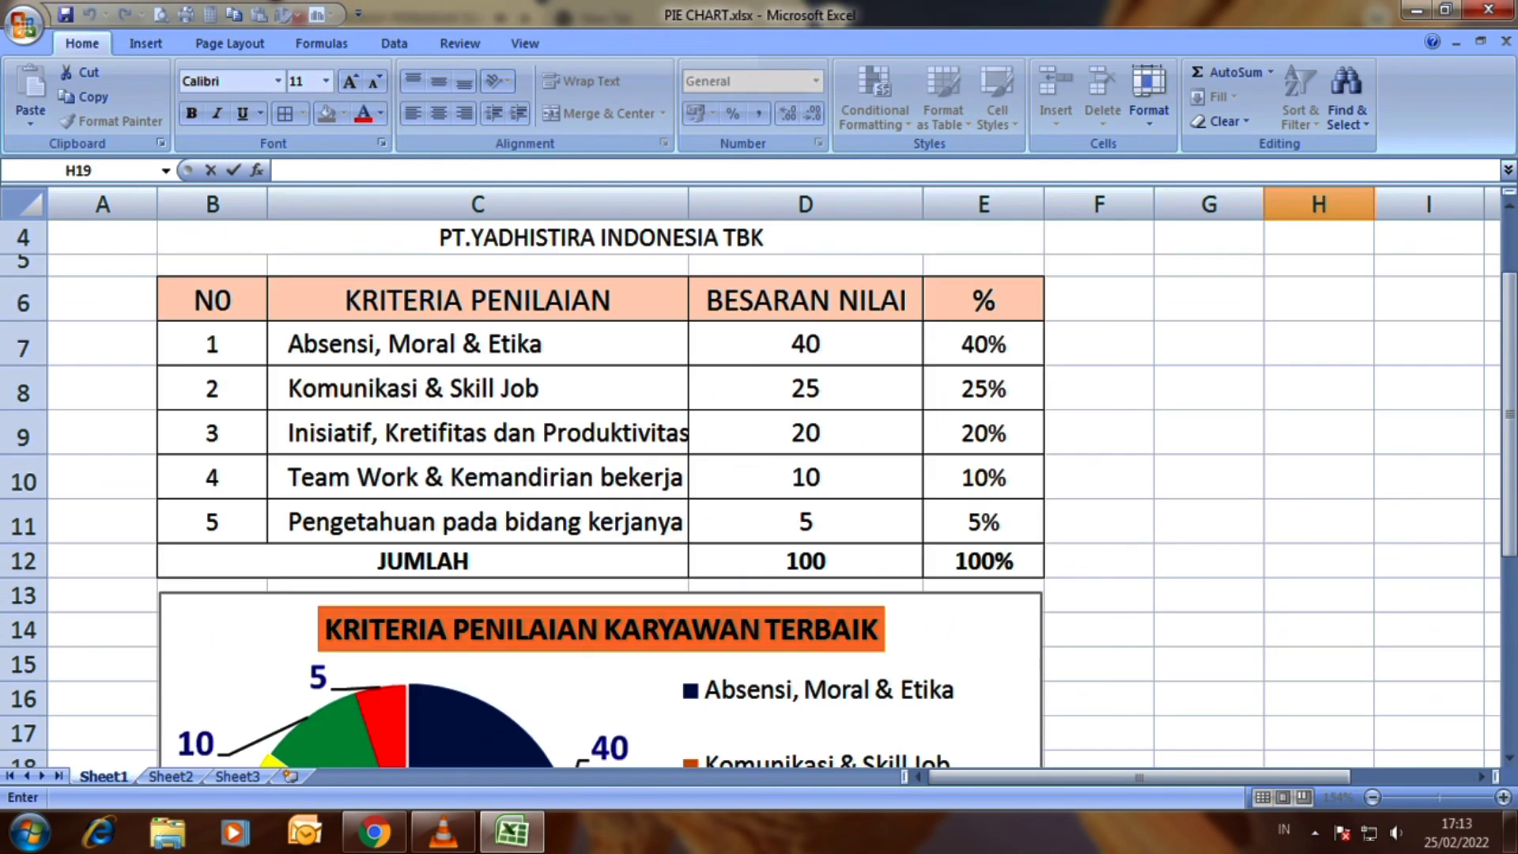
pyautogui.scroll(-4, 917, 753)
pyautogui.scroll(1, 917, 753)
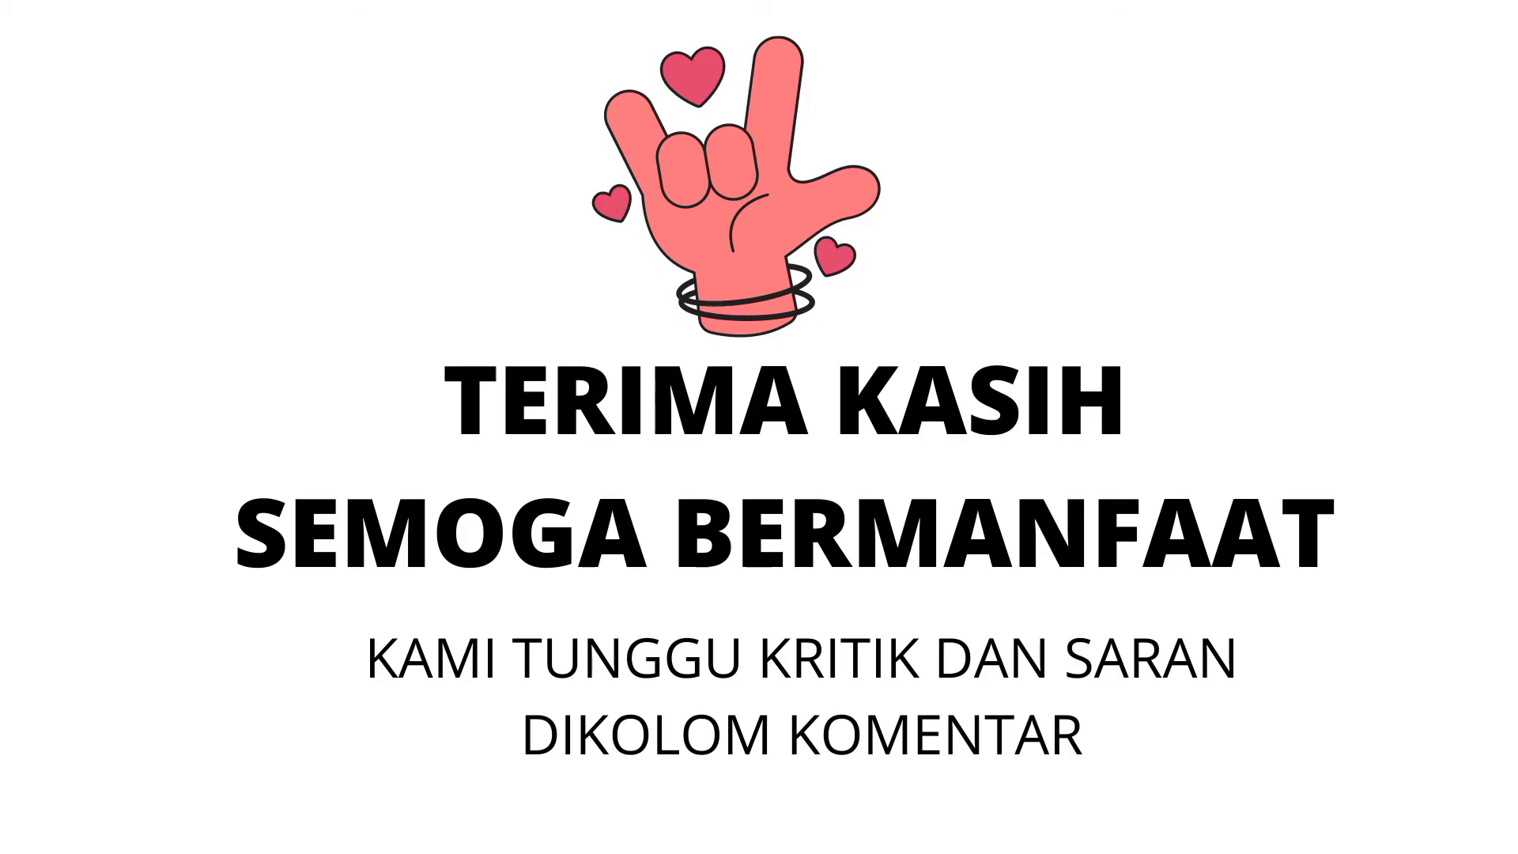